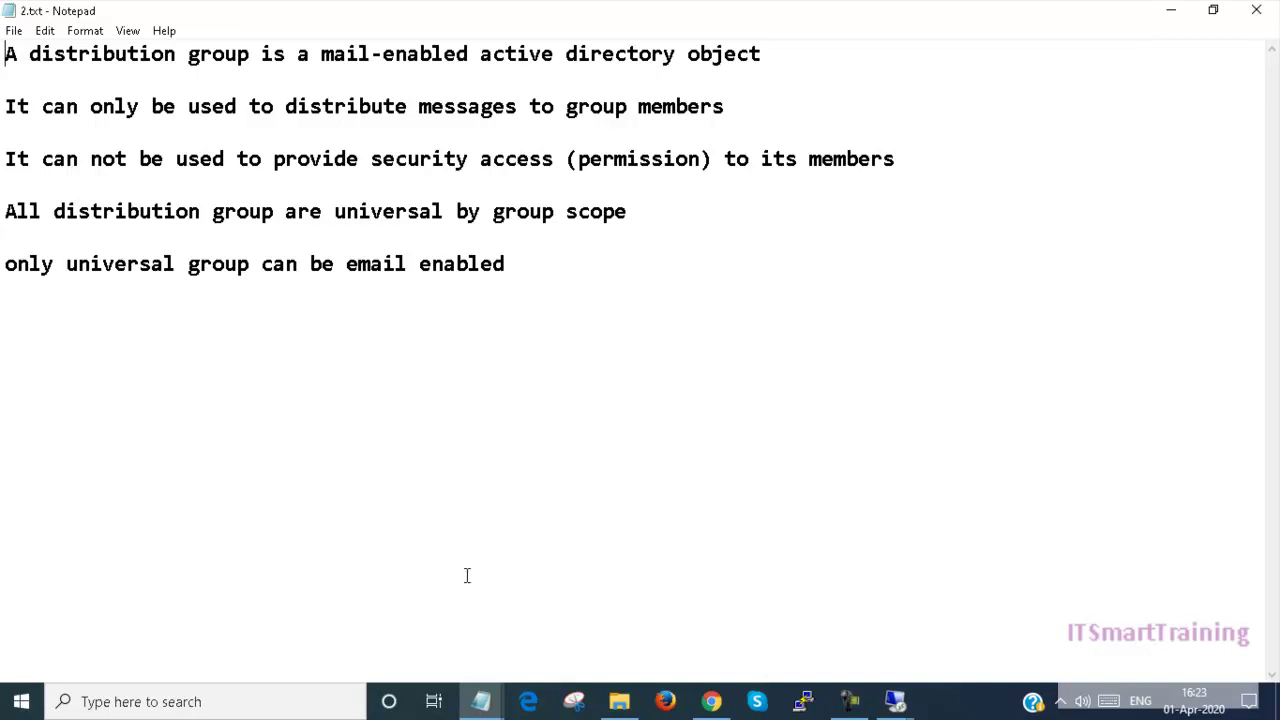
Step: Bring the Exchange admin center mailboxes list in Chrome to the front
left_click(712, 701)
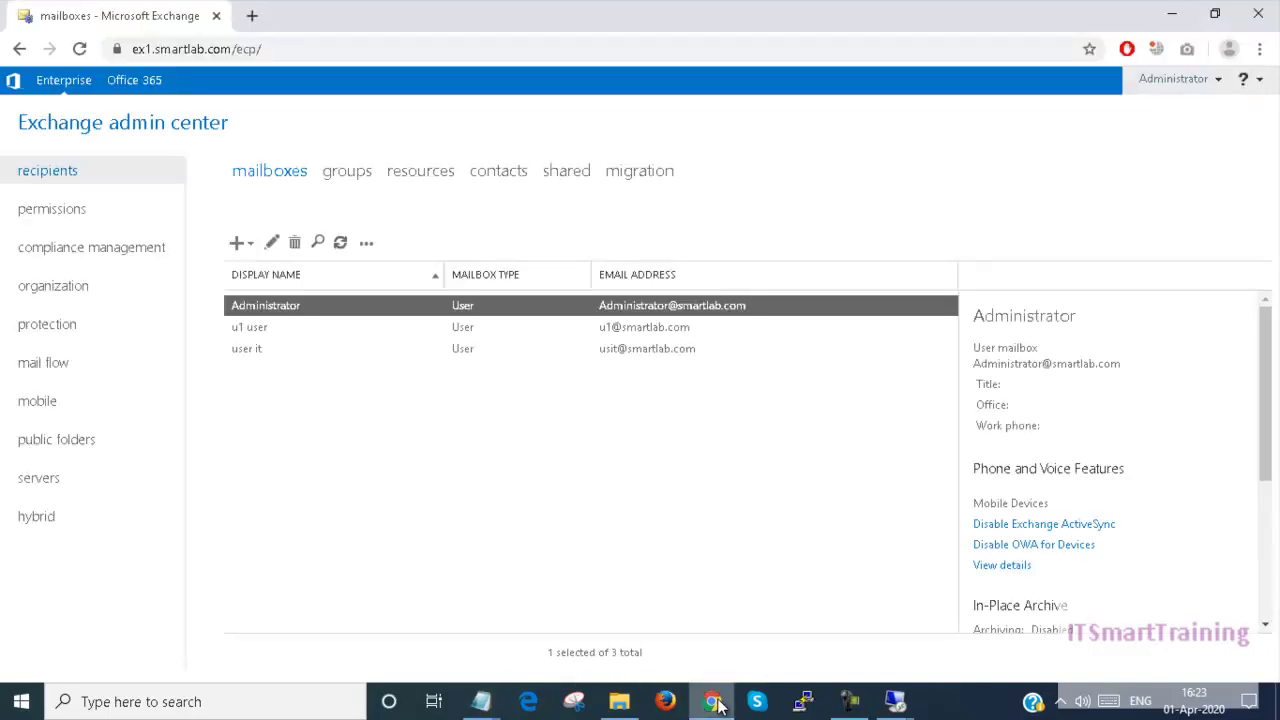
Step: Switch to the DC-Exchange remote session and try running dsa.msc, which isn't found
left_click(889, 703)
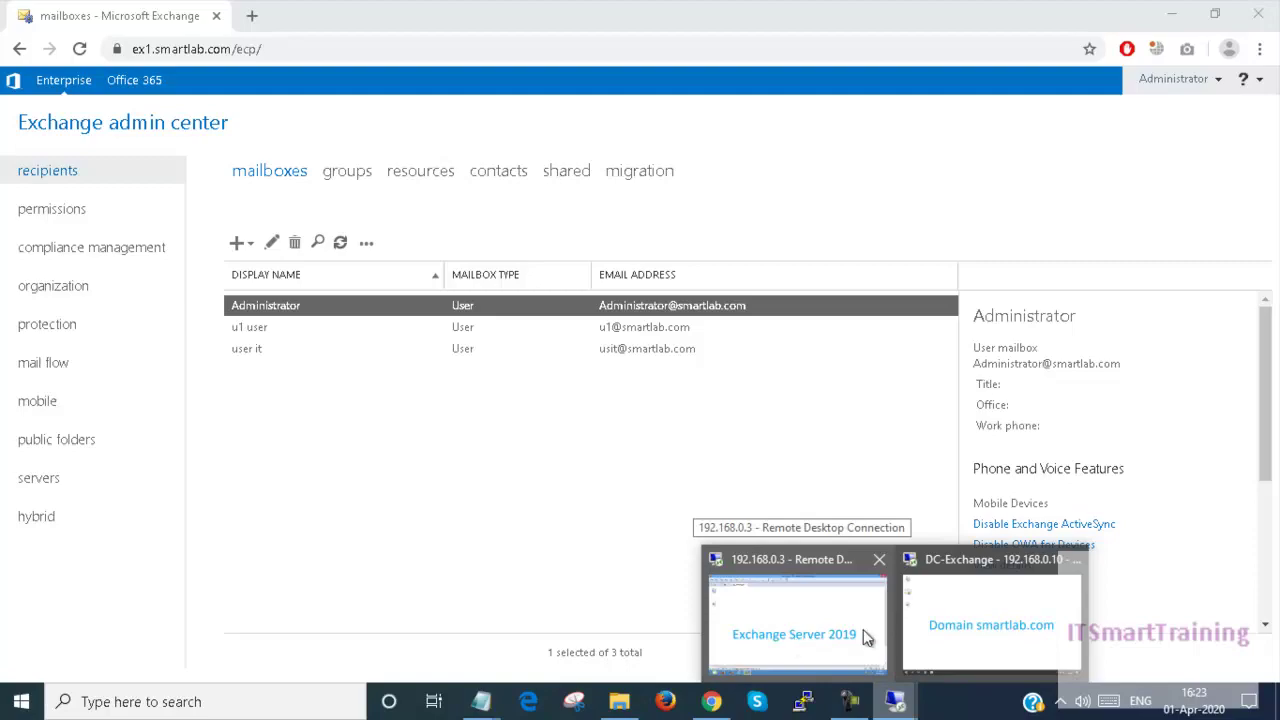
left_click(936, 612)
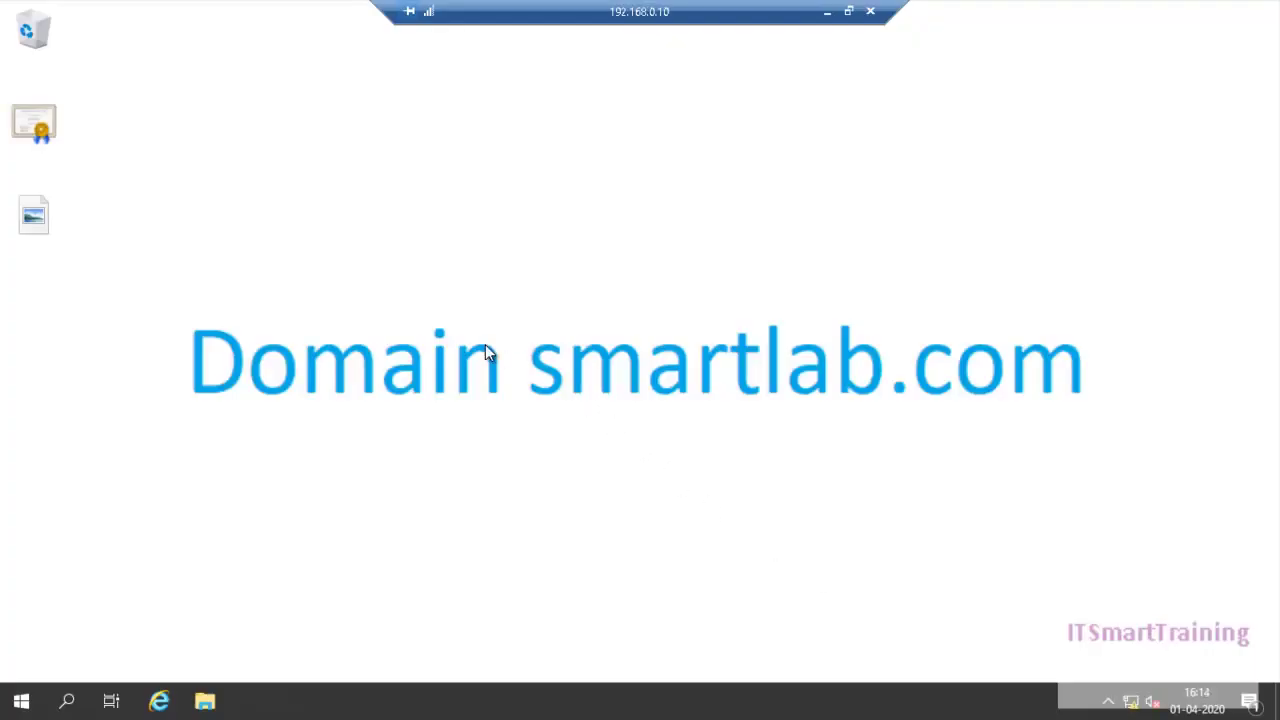
key("super+r")
type("dsa.msc")
key("Return")
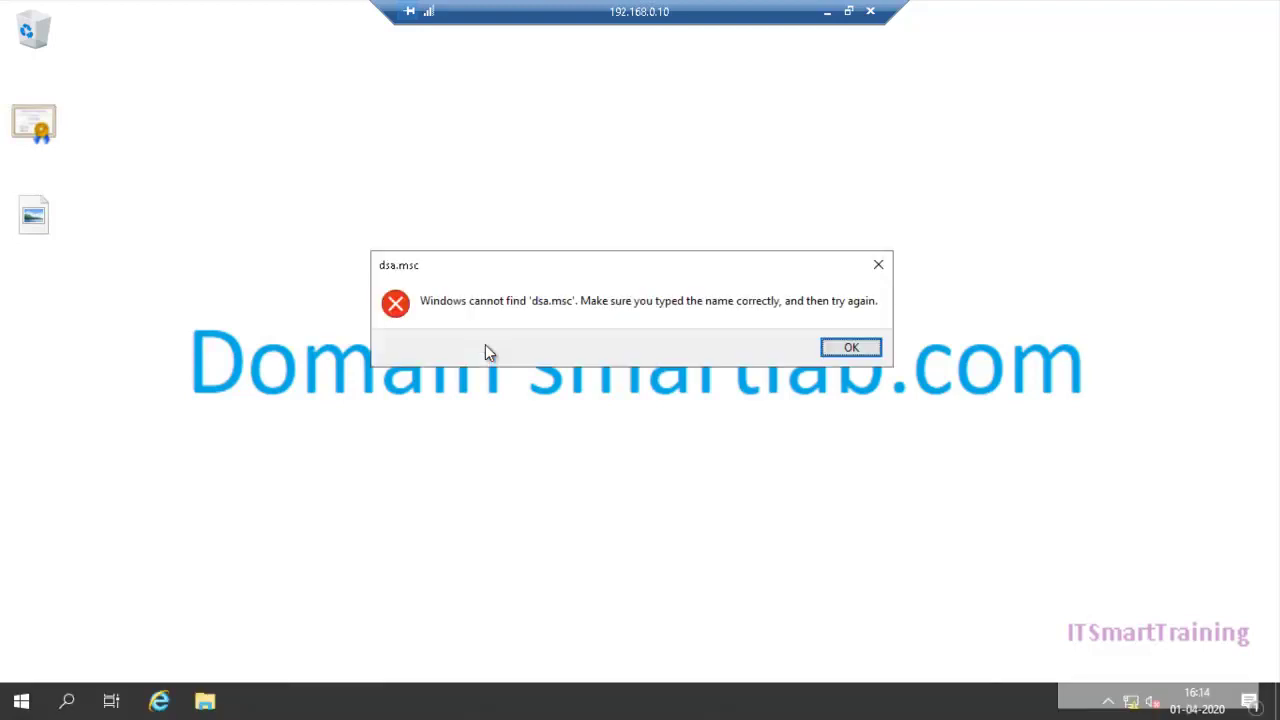
key("Return")
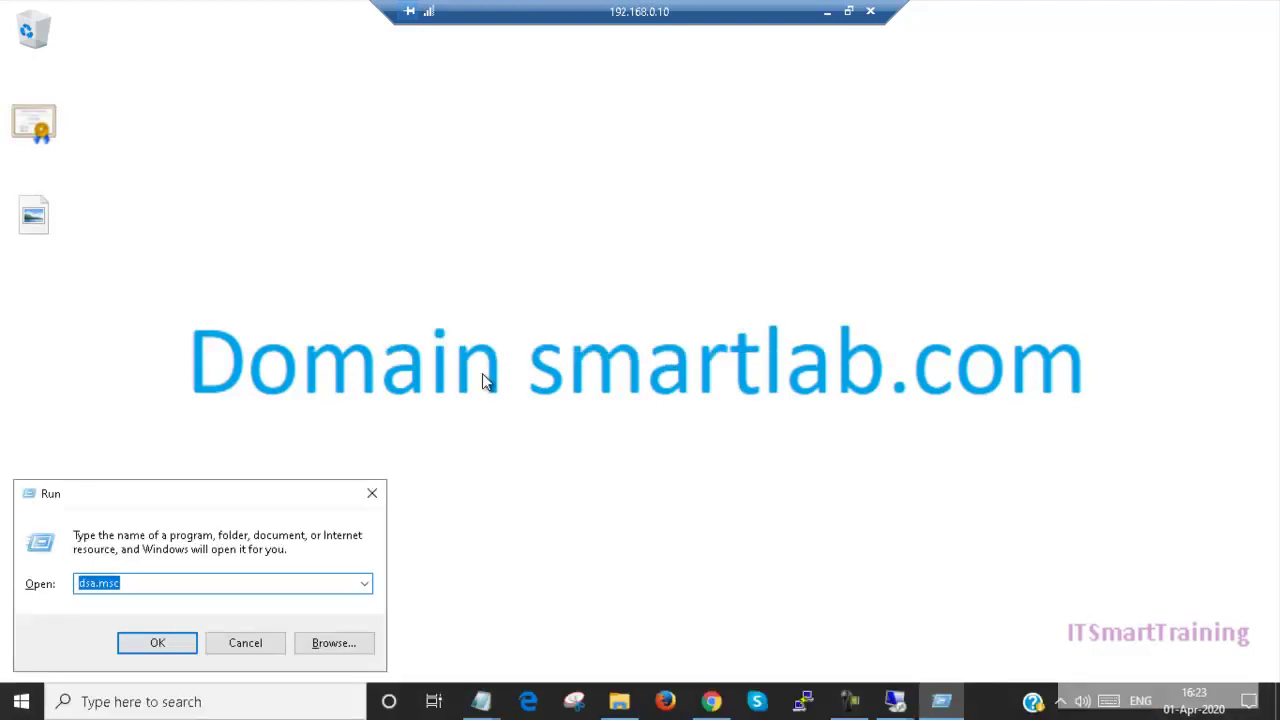
Step: Close the local Run box and enter dsa.msc in the remote session's Run box
left_click(160, 645)
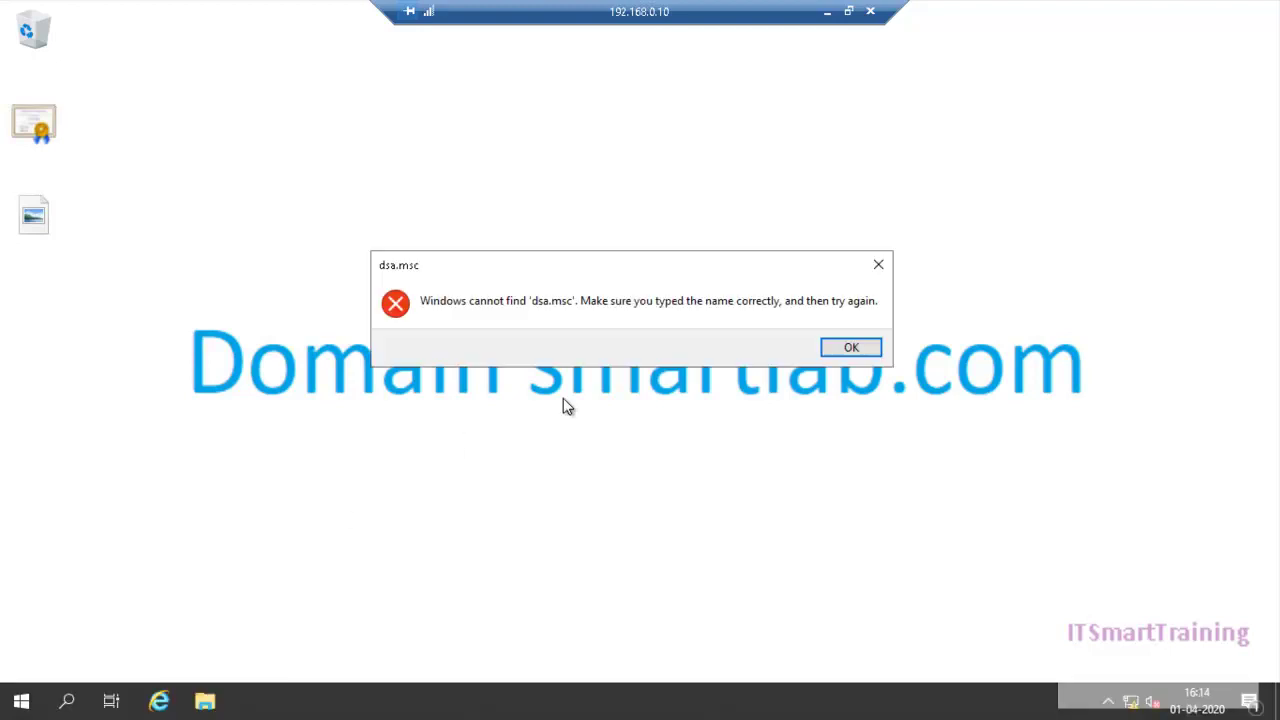
left_click(845, 349)
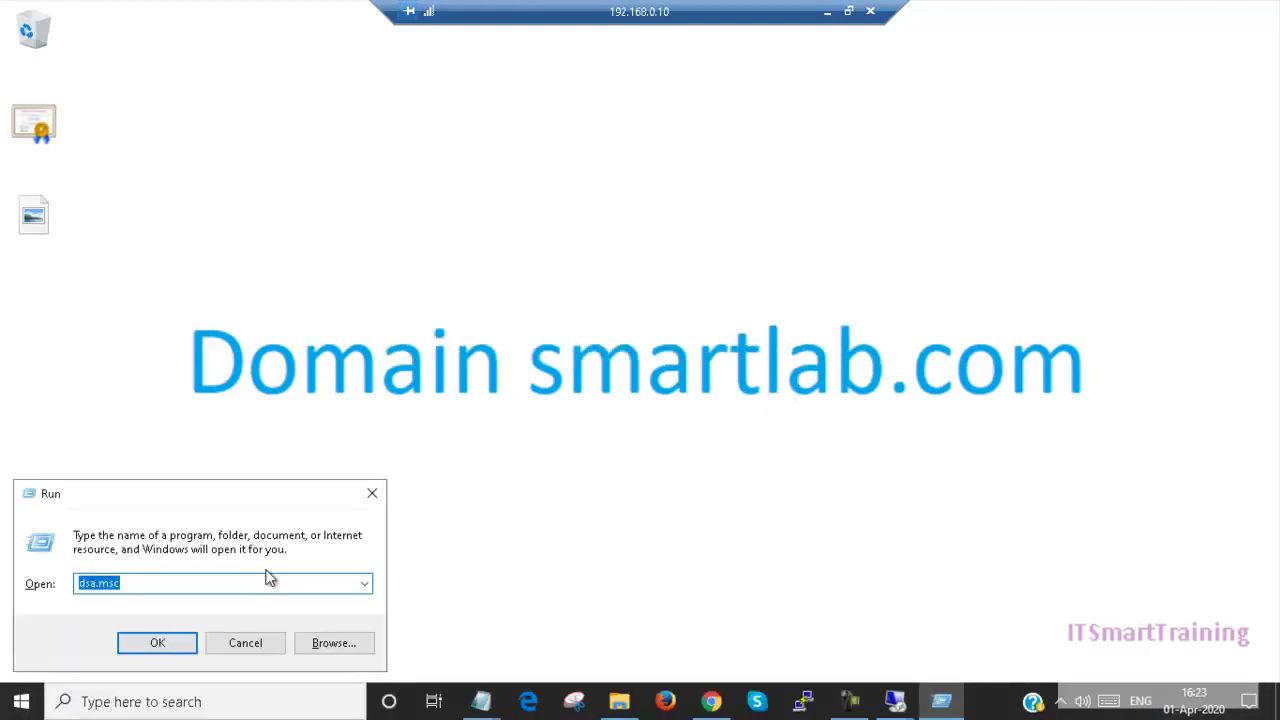
left_click(263, 644)
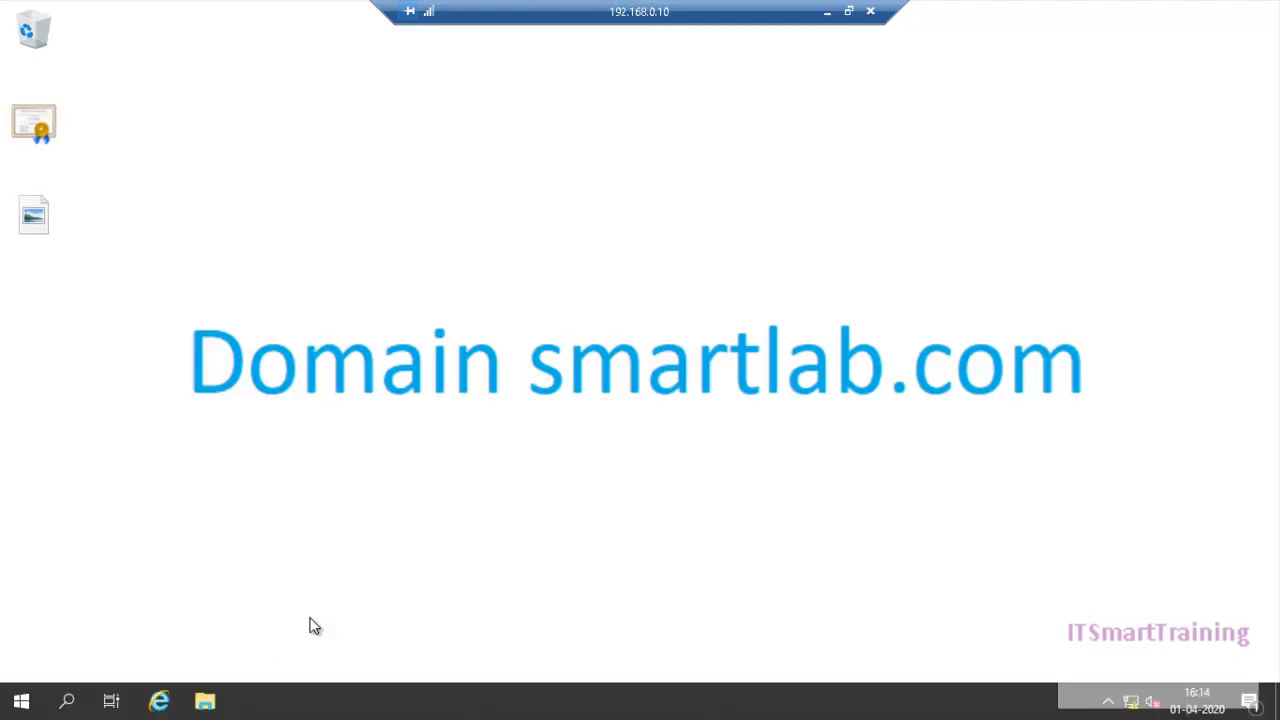
key("super+r")
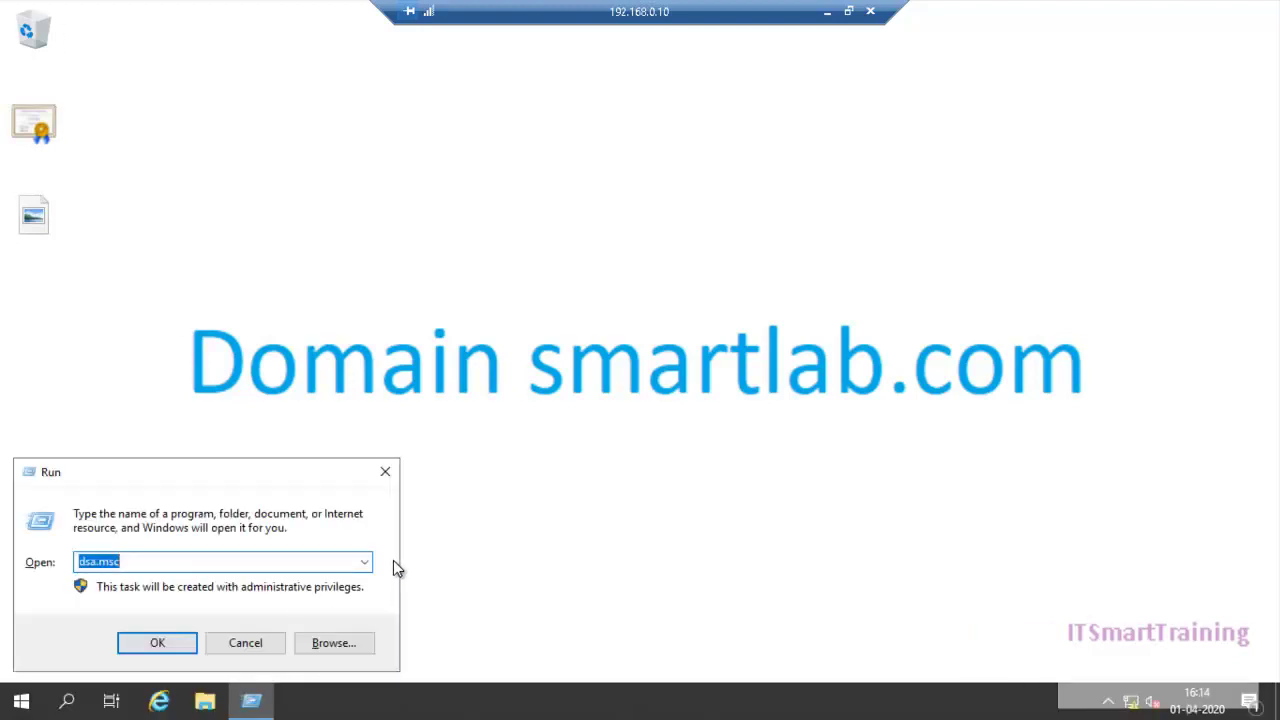
type("dsa")
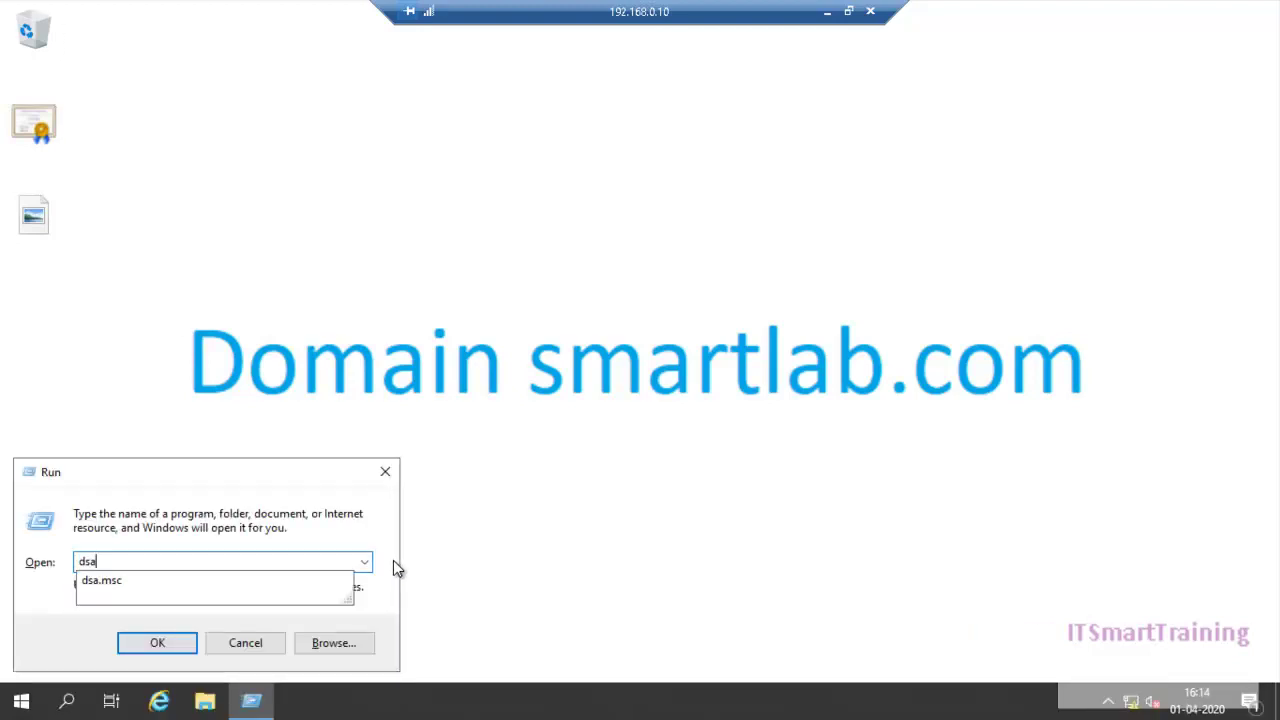
type(".msc")
Step: Launch Active Directory Users and Computers, expand smartlab.com, and open the empty sales OU
key("Return")
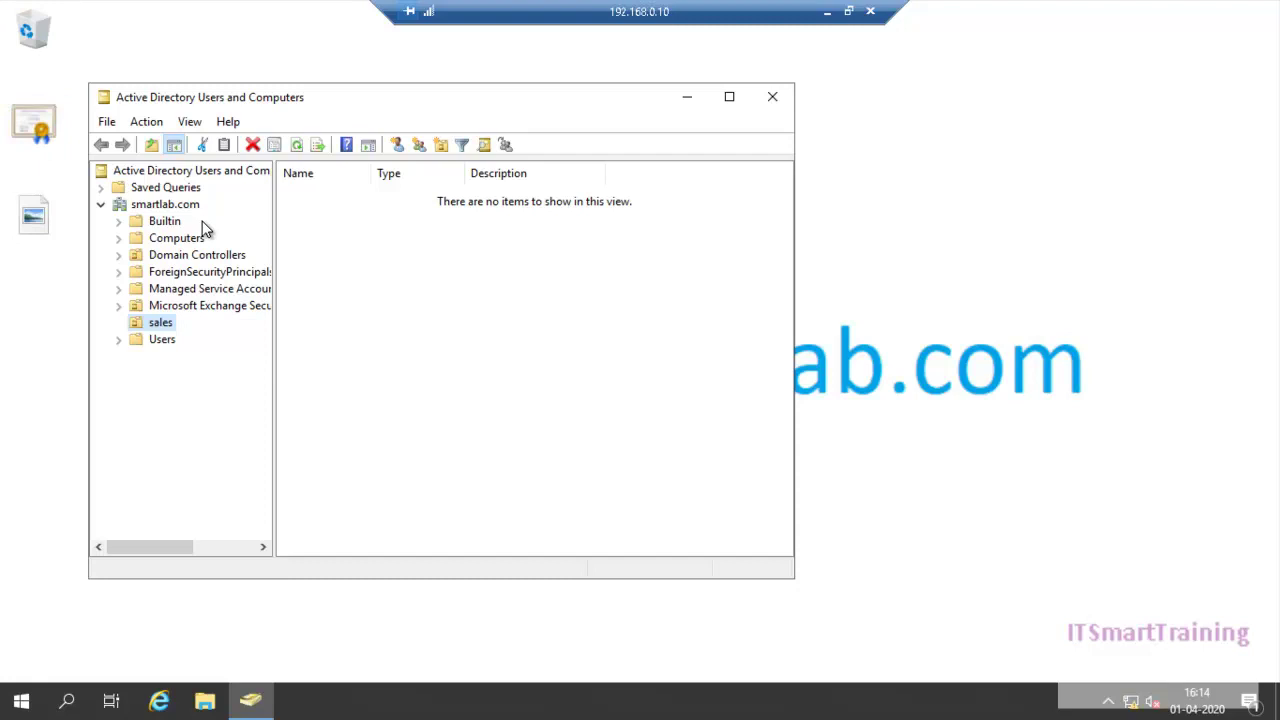
left_click(172, 205)
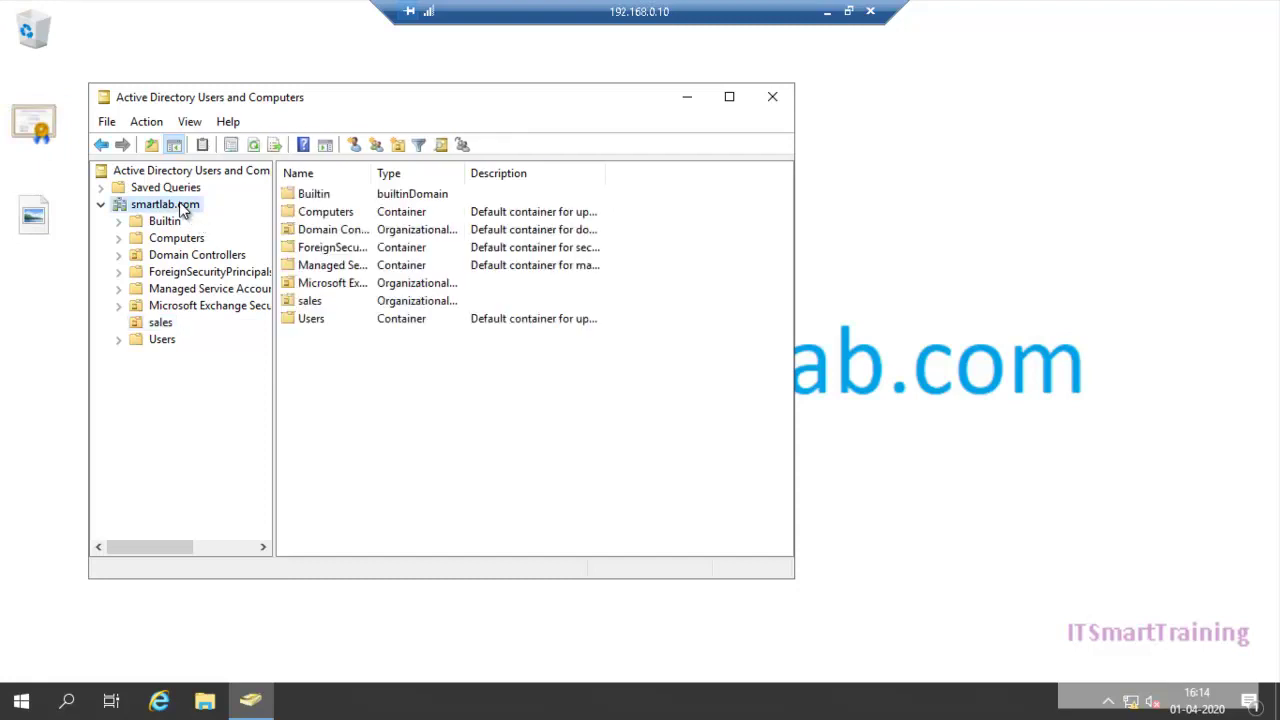
right_click(181, 207)
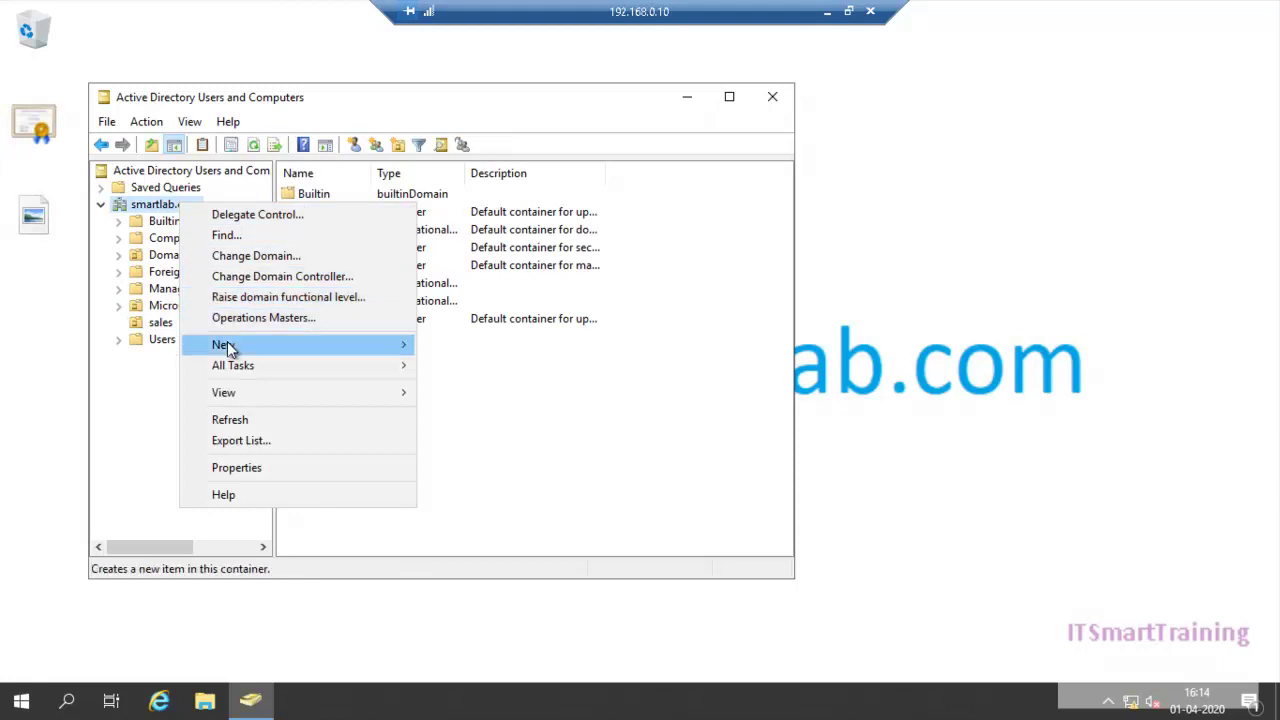
mouse_move(227, 341)
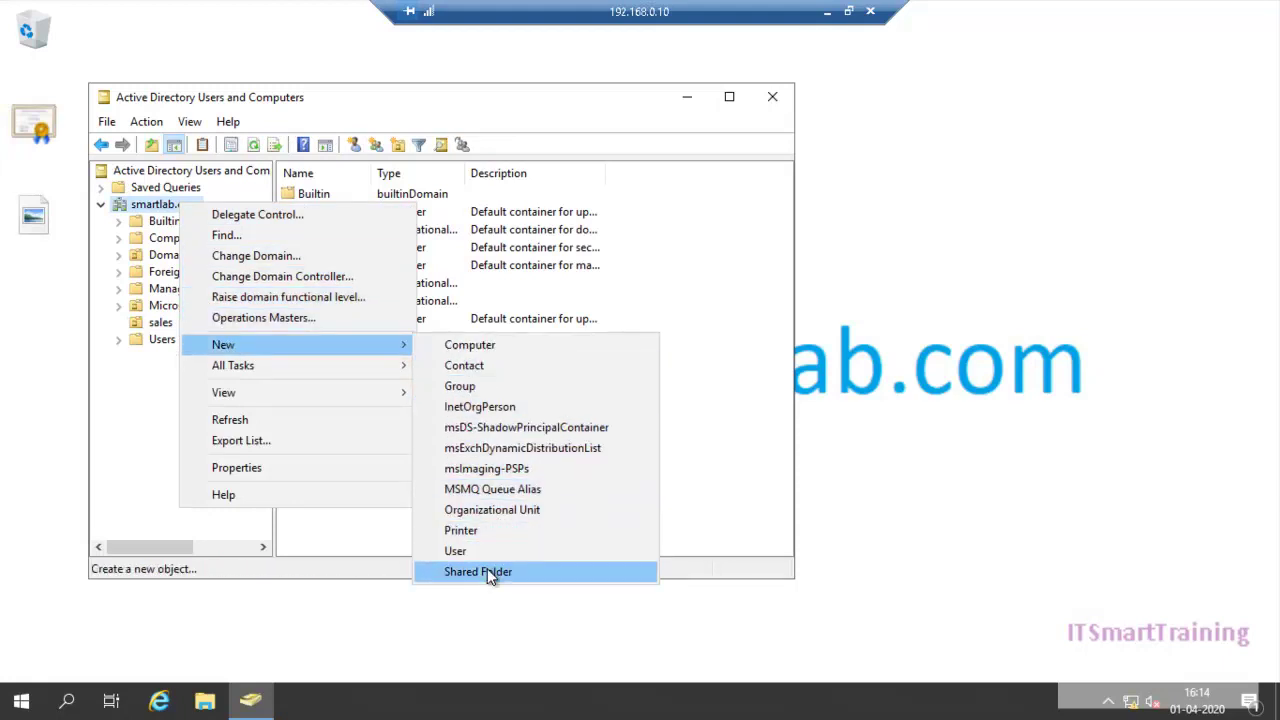
left_click(488, 511)
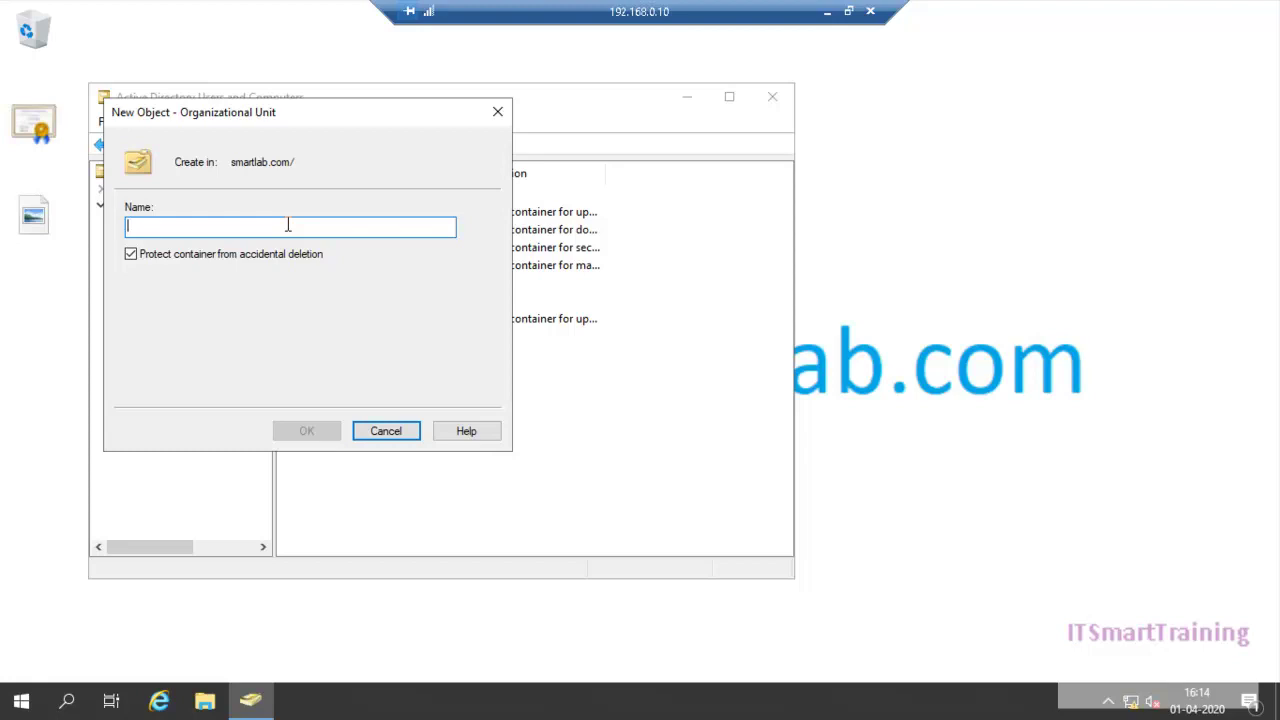
left_click_drag(356, 120, 617, 91)
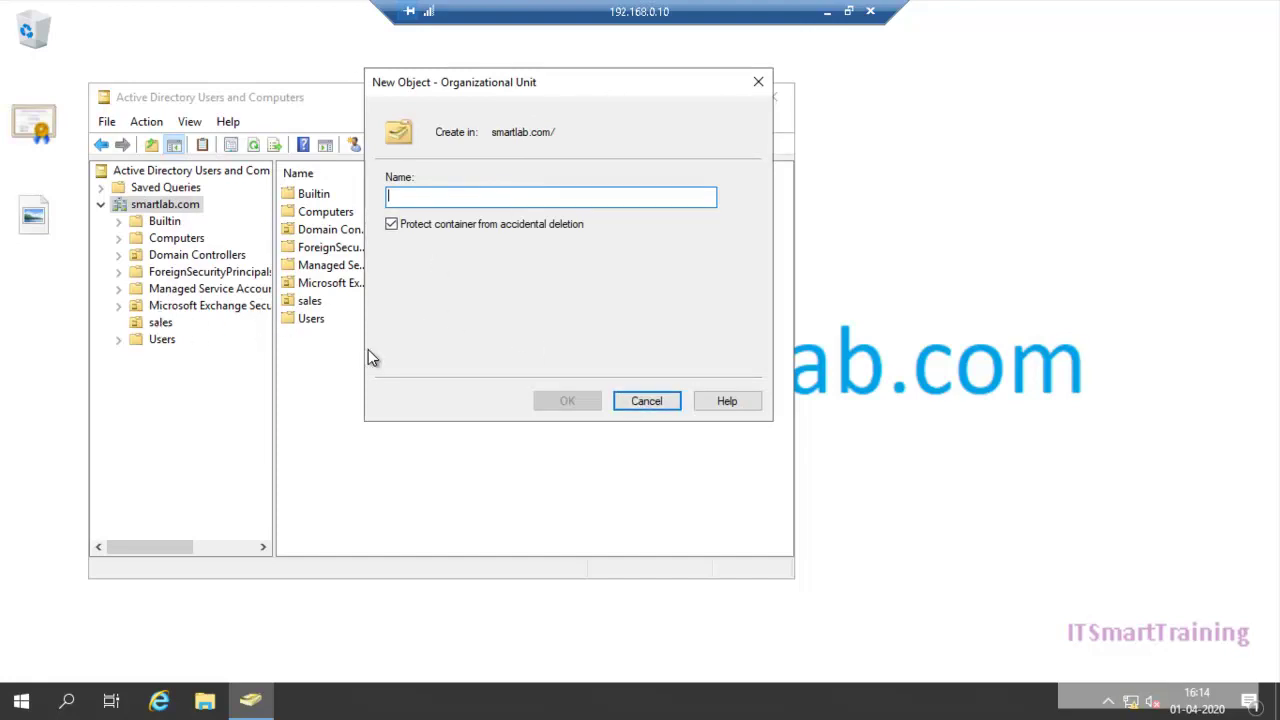
left_click(642, 408)
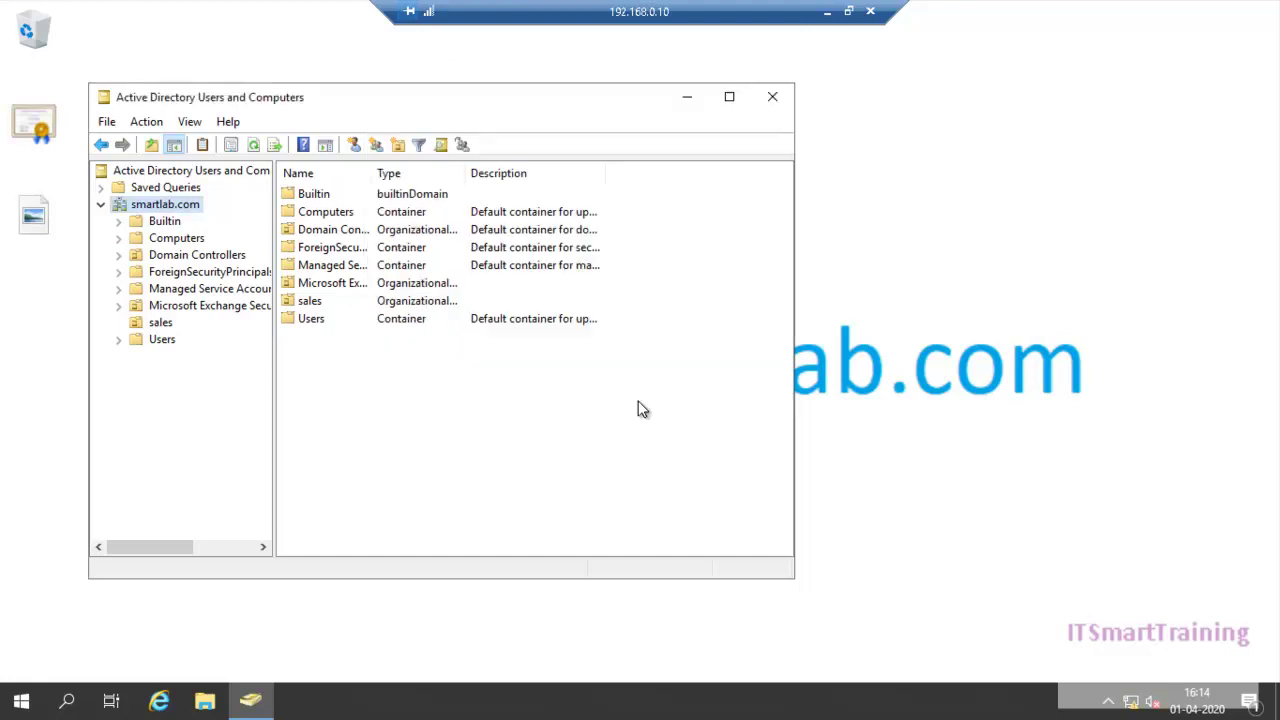
left_click(157, 325)
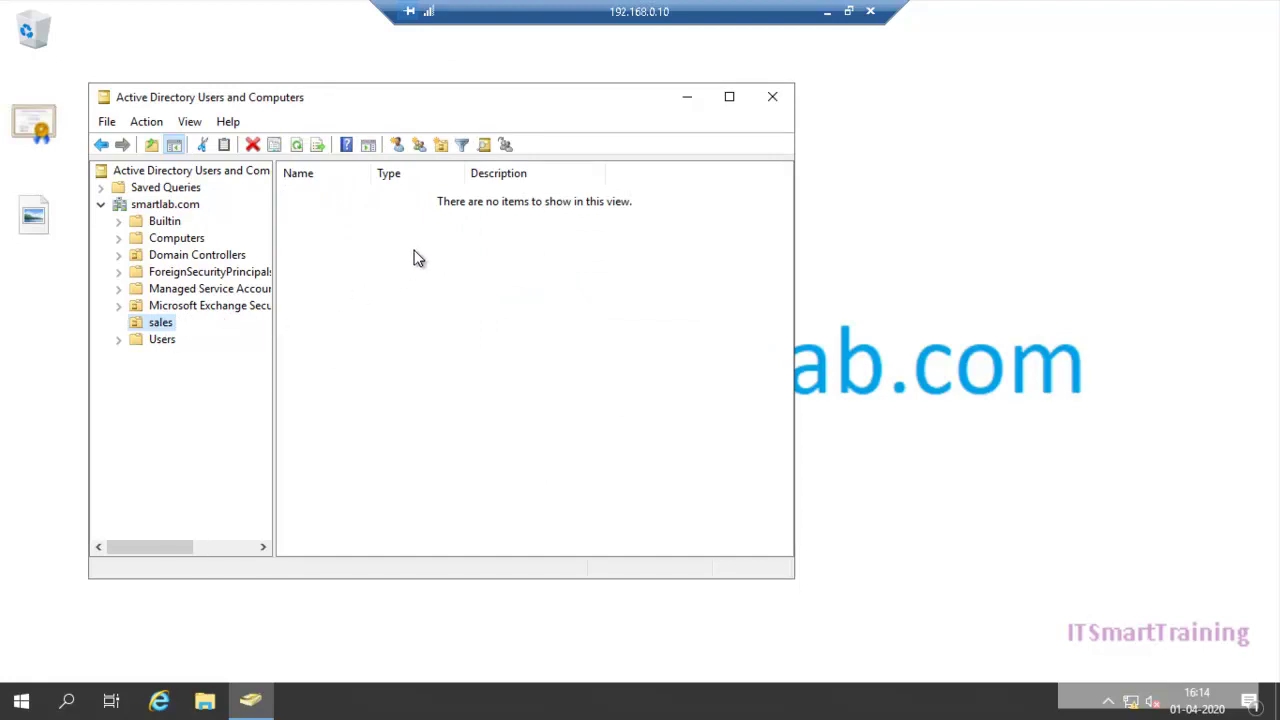
Step: Start a new user in the sales unit; the logon name u1 is rejected as in use
right_click(353, 287)
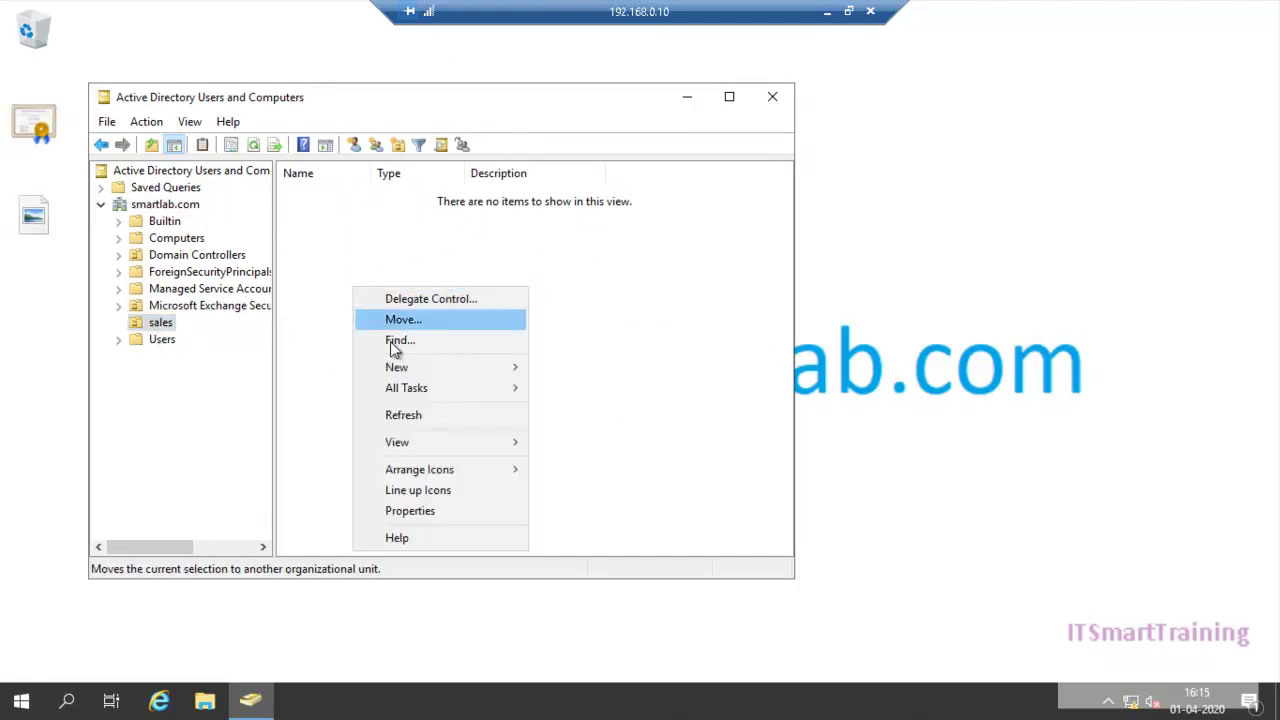
mouse_move(517, 366)
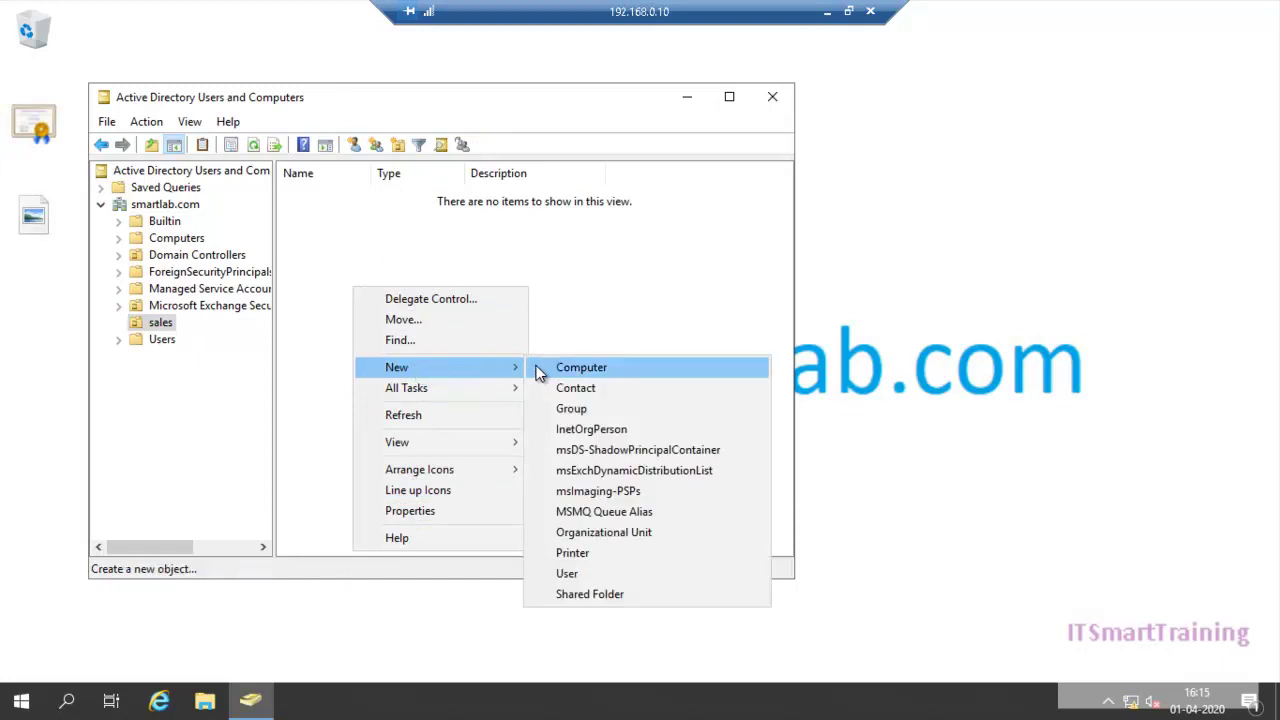
left_click(570, 574)
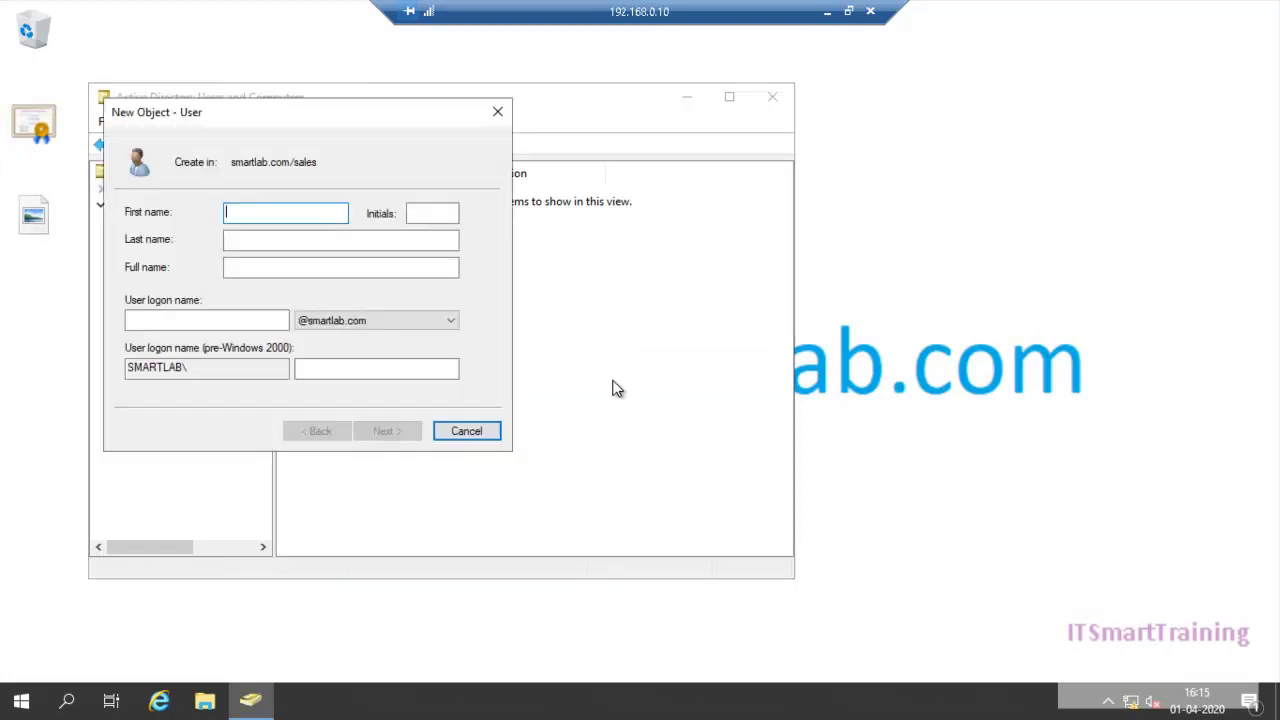
type("u1A")
key("BackSpace")
key("ctrl+a")
key("Tab")
key("Tab")
key("Tab")
key("Tab")
type("u1")
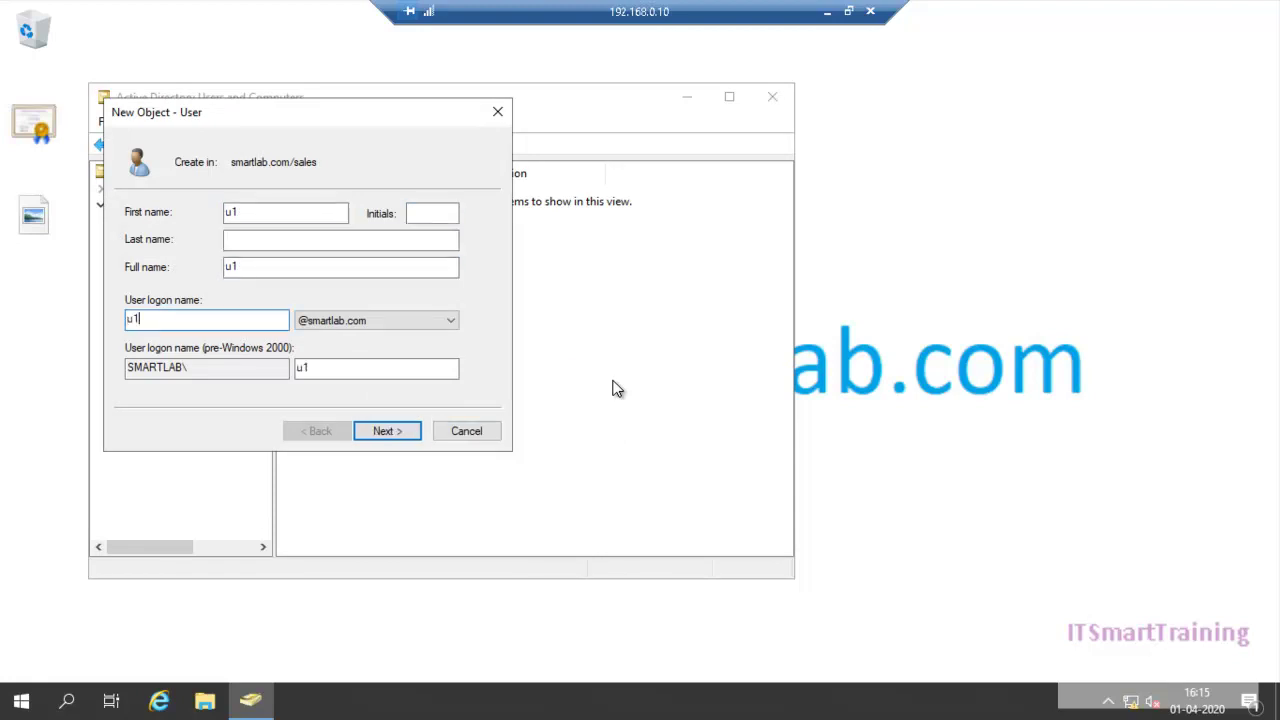
left_click(378, 430)
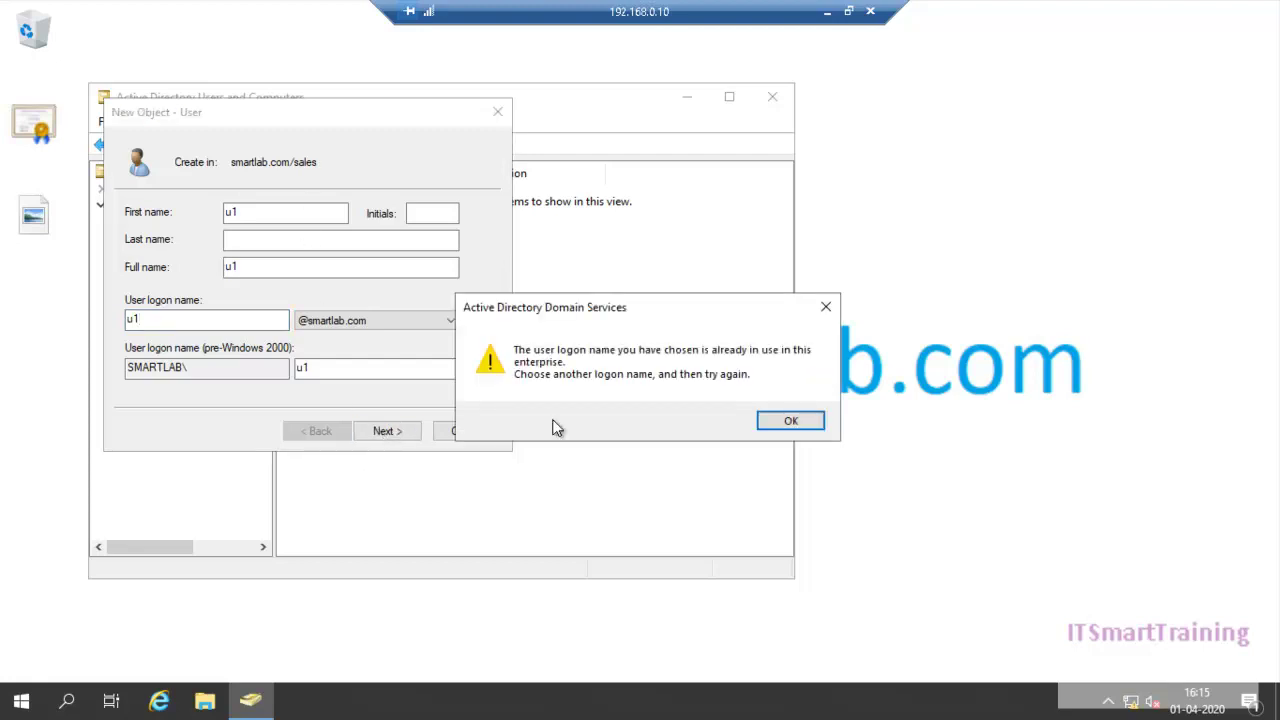
left_click(786, 426)
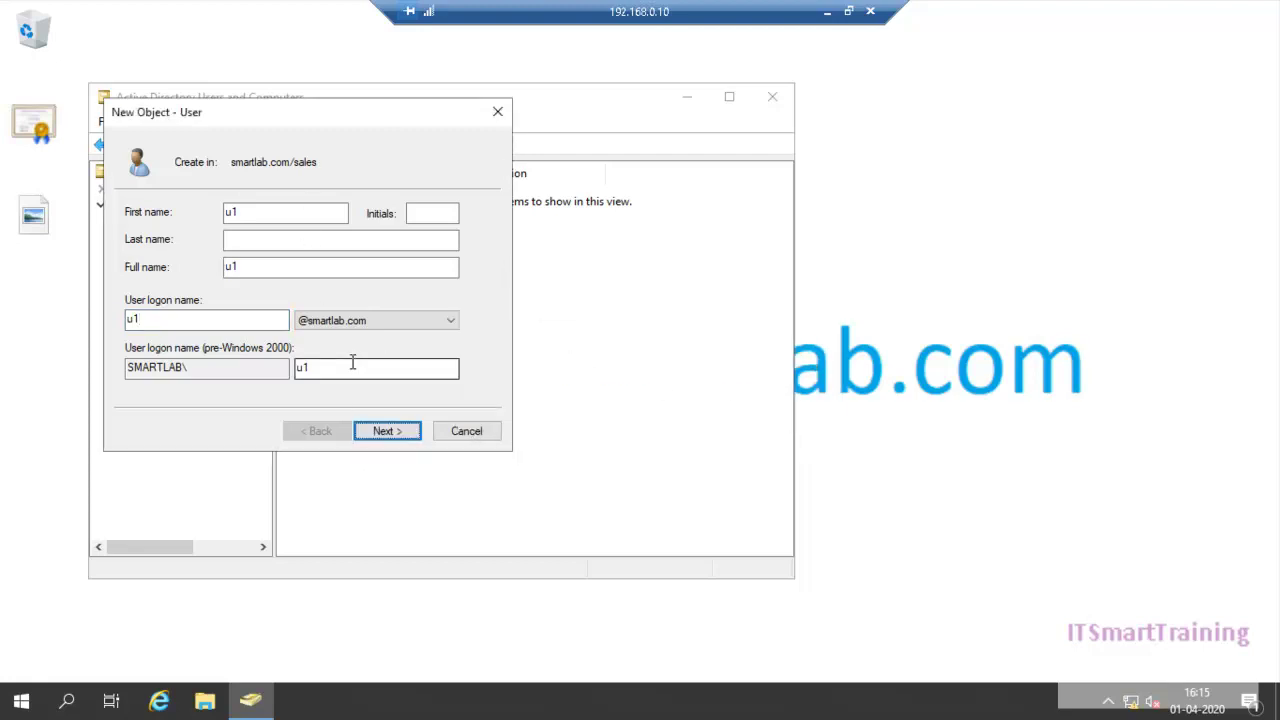
Step: Change the new user's first name and logon name to s1
left_click(237, 321)
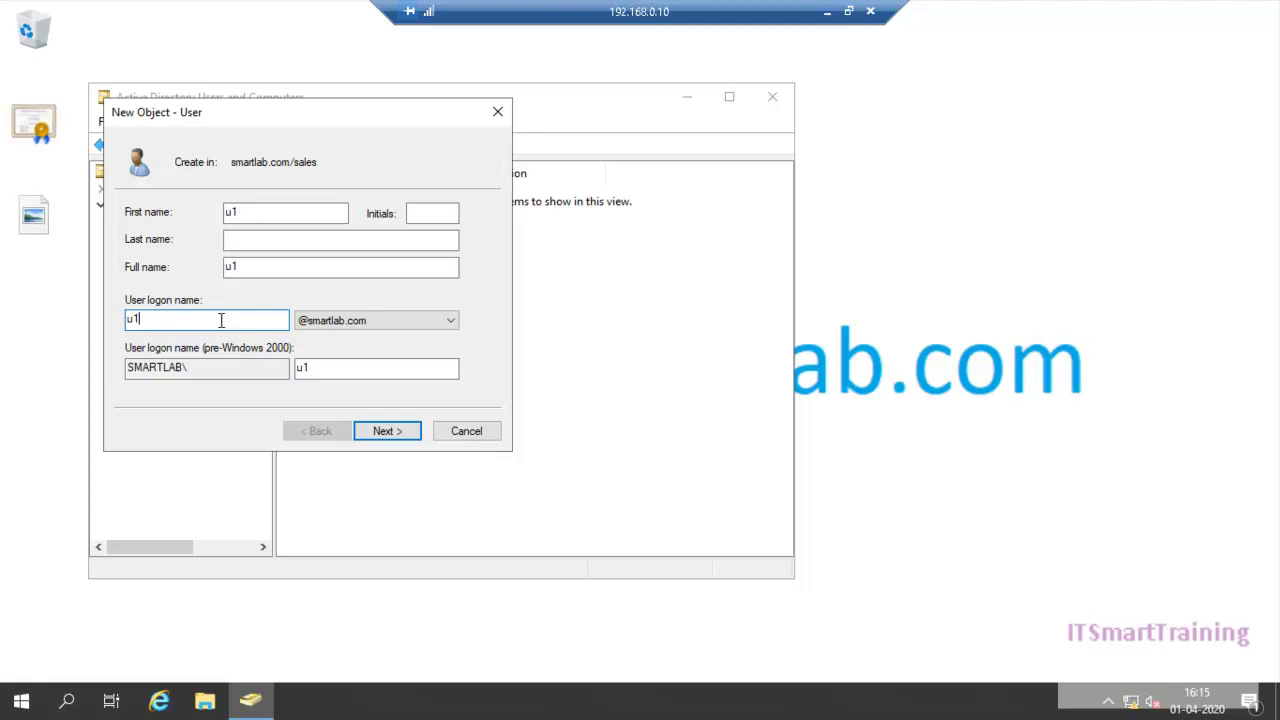
double_click(231, 212)
type("s1")
key("shift+Home")
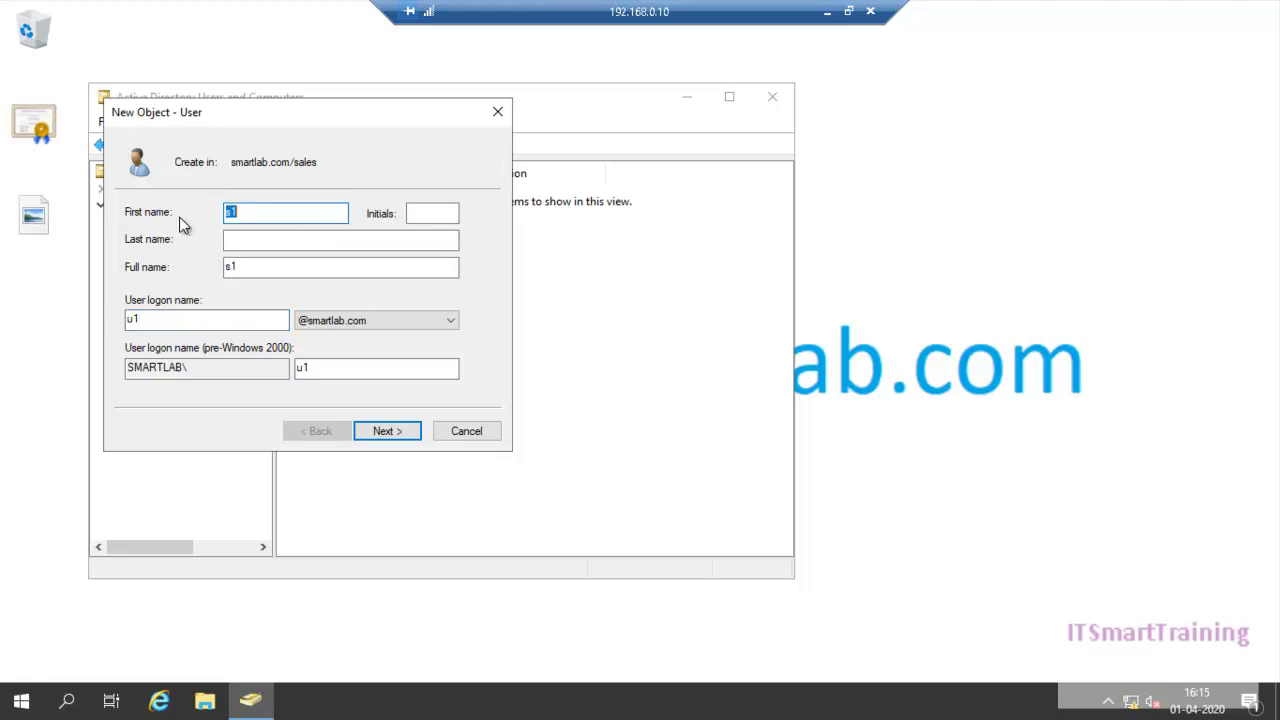
double_click(150, 318)
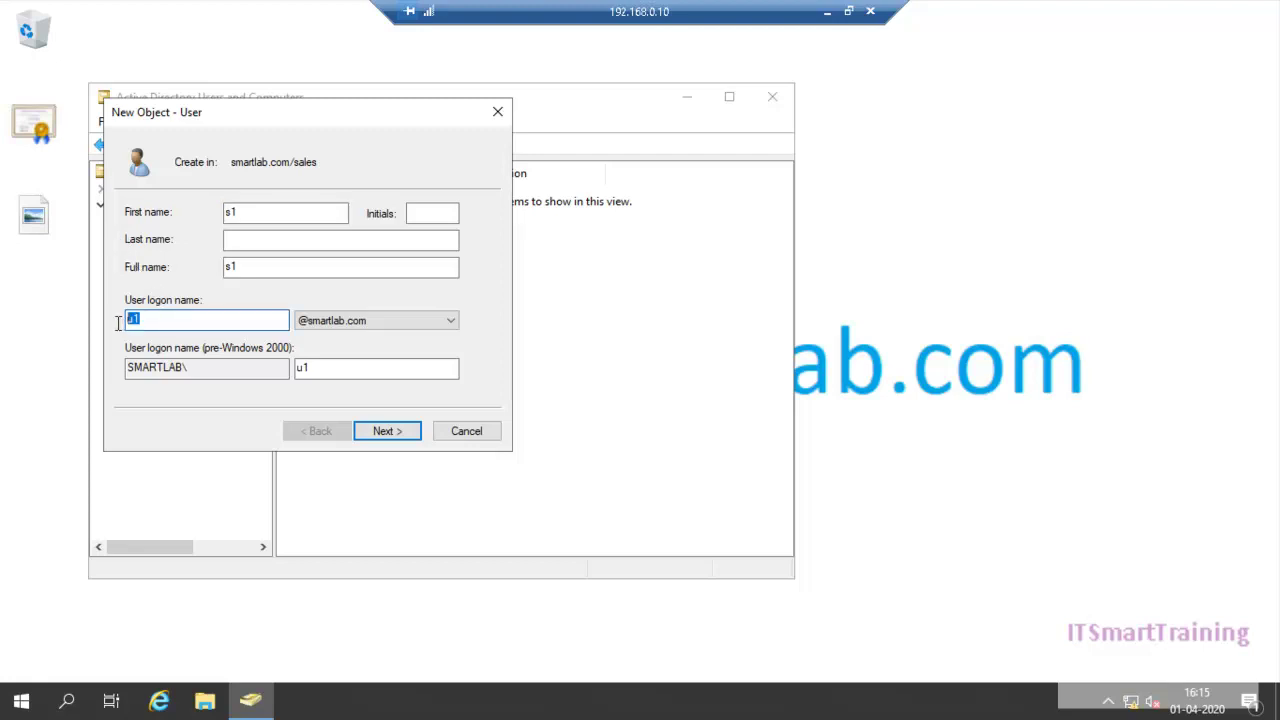
type("s1")
Step: Step through the wizard, hit a password error, and return to the password page
left_click(387, 430)
left_click(387, 430)
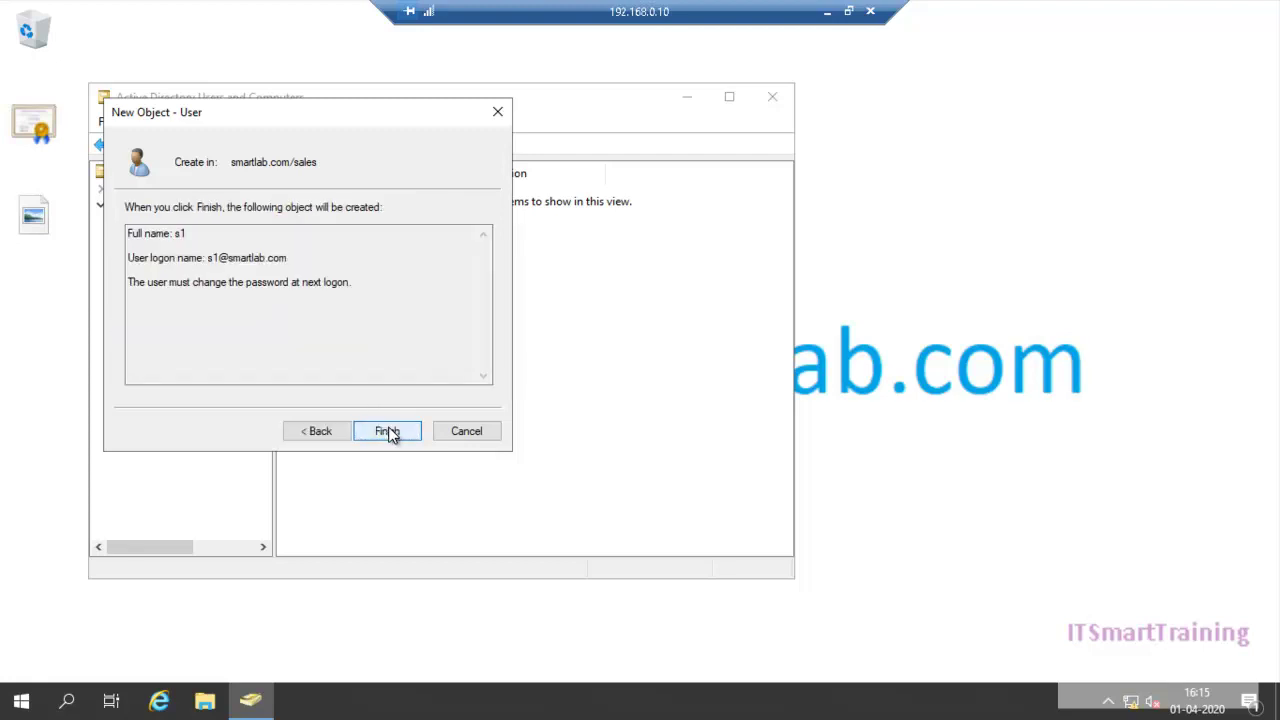
left_click(388, 430)
left_click(777, 428)
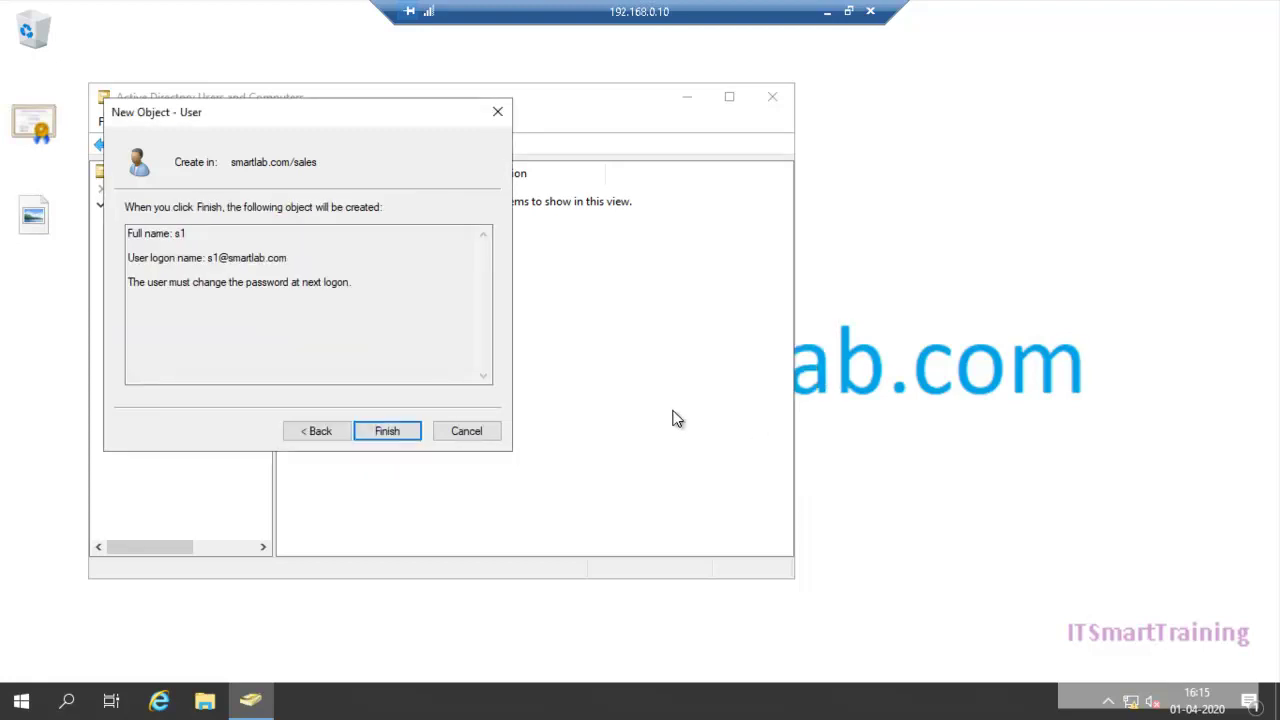
left_click(347, 430)
left_click(347, 430)
left_click(390, 428)
left_click(389, 430)
left_click(335, 430)
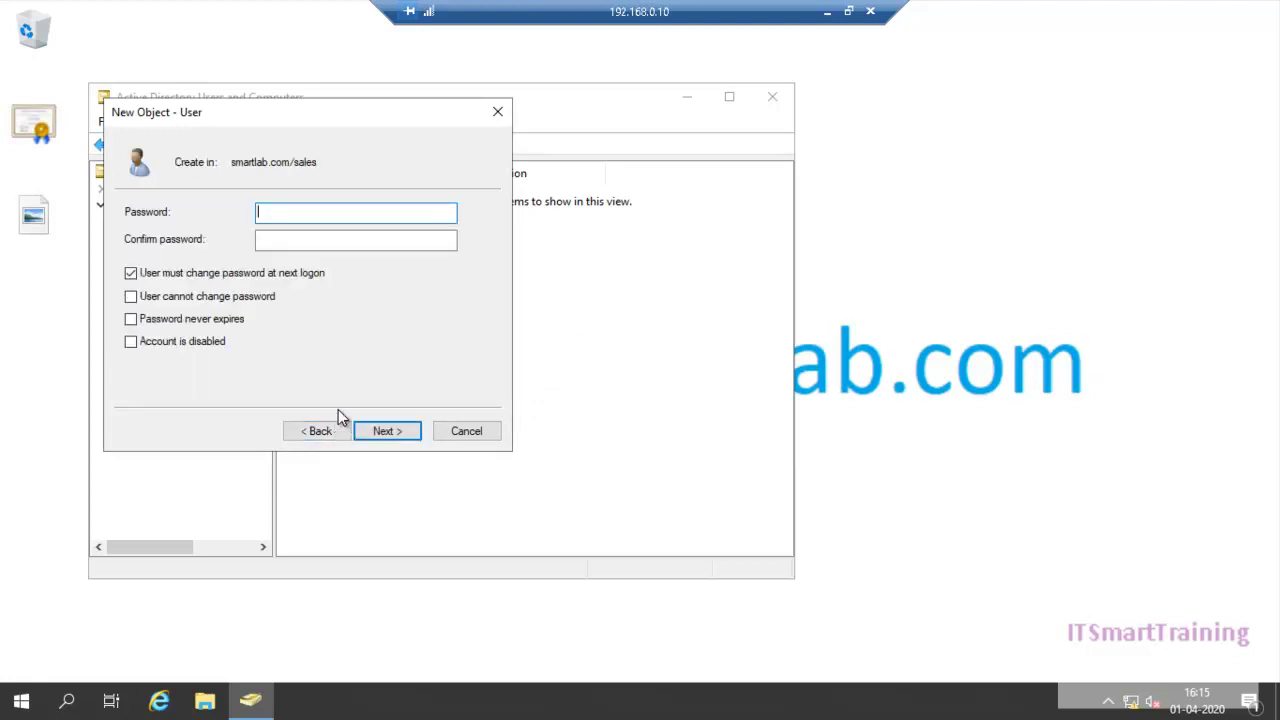
Step: Enter and confirm s1's password, drop must-change-at-logon, set never expires, and finish
type("P@ssw0rd")
key("Tab")
type("P@ssw0")
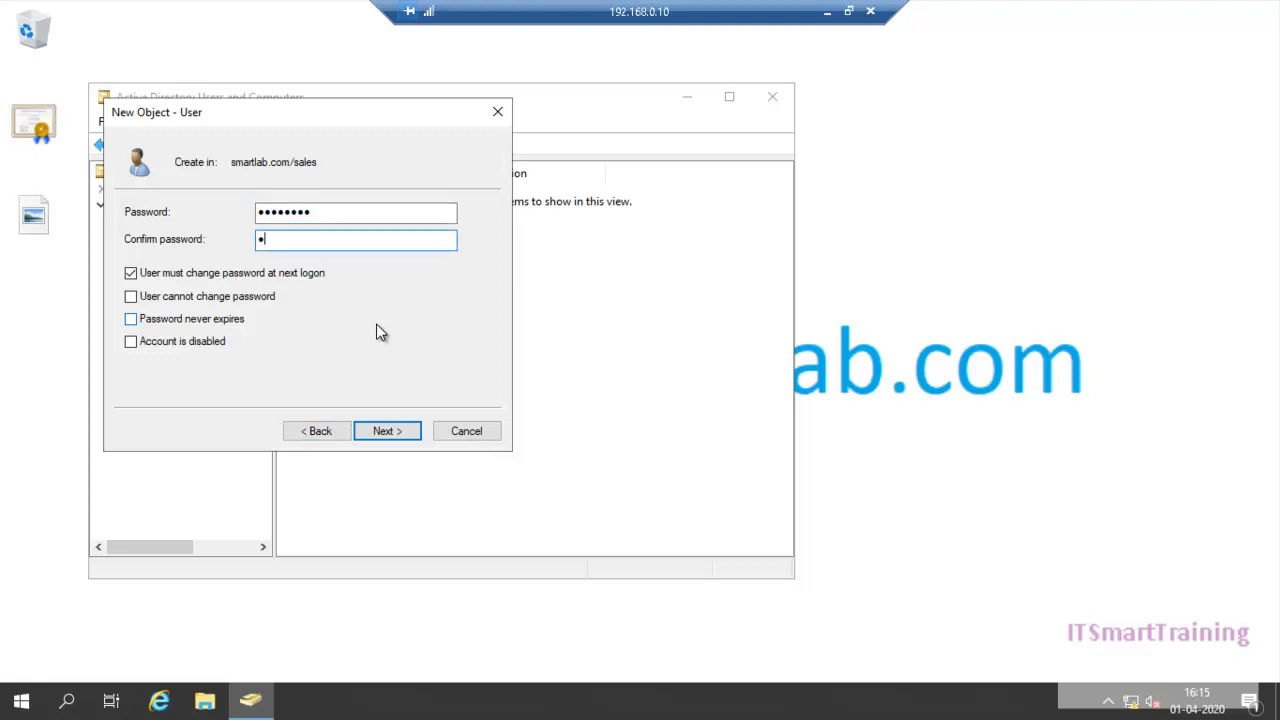
type("rd")
left_click(207, 279)
left_click(207, 279)
left_click(203, 321)
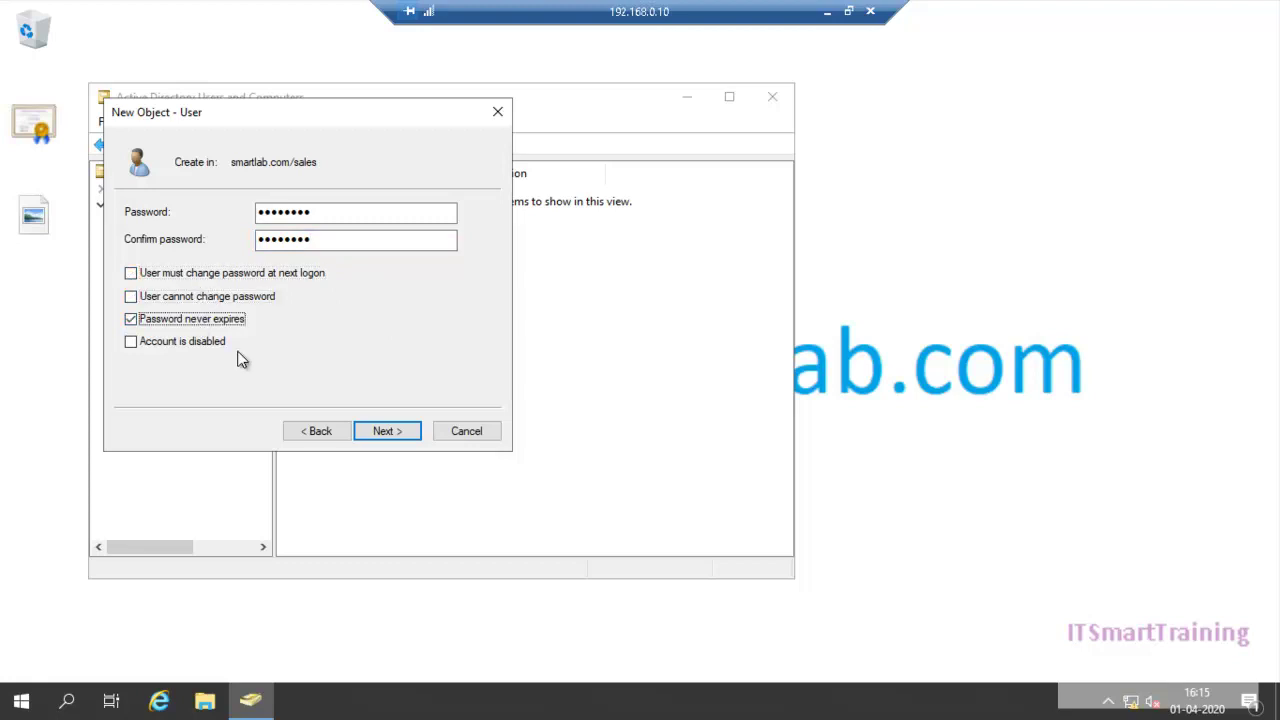
left_click(406, 436)
left_click(406, 437)
Step: Create user s2 in sales with a password that cannot be changed and never expires
right_click(351, 287)
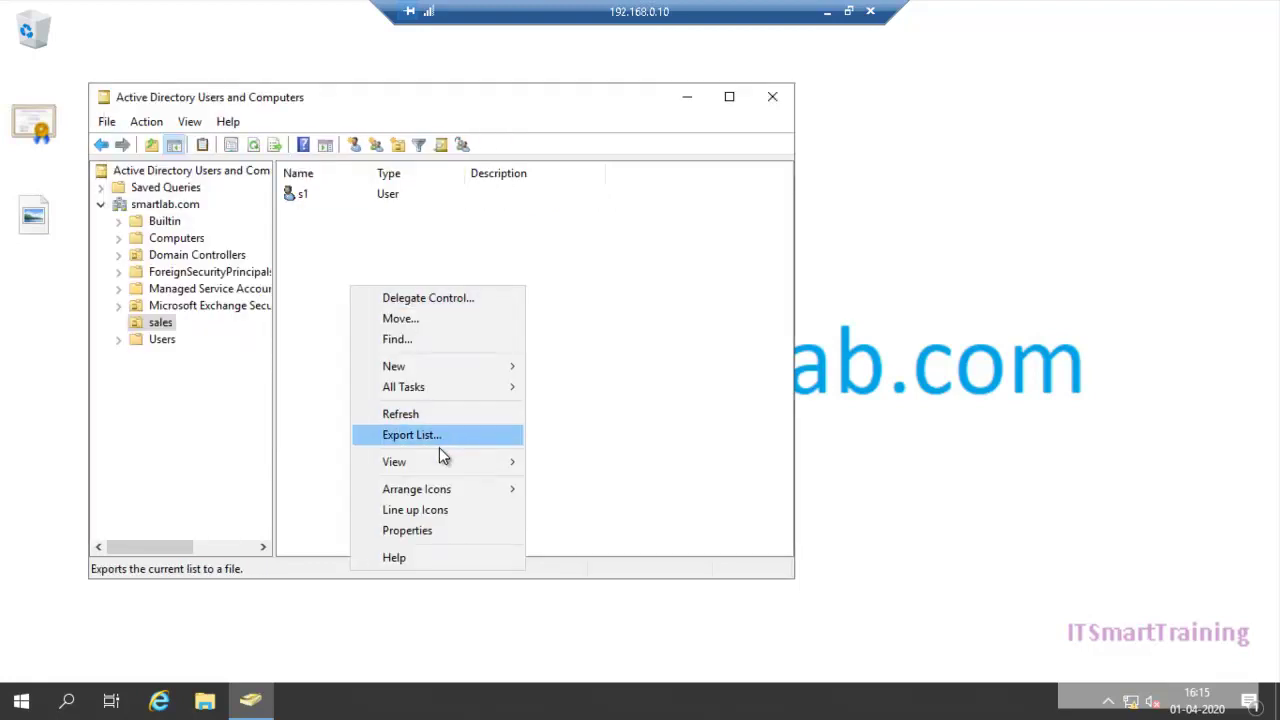
mouse_move(404, 366)
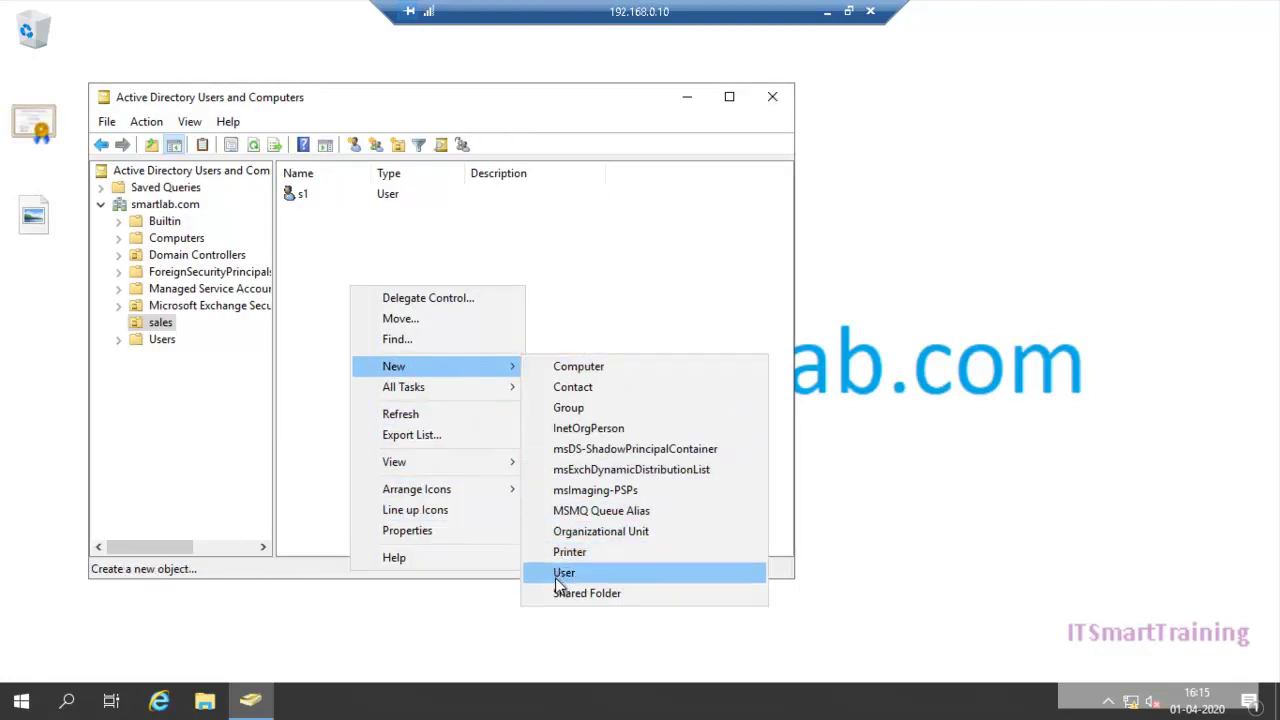
left_click(555, 575)
type("s2")
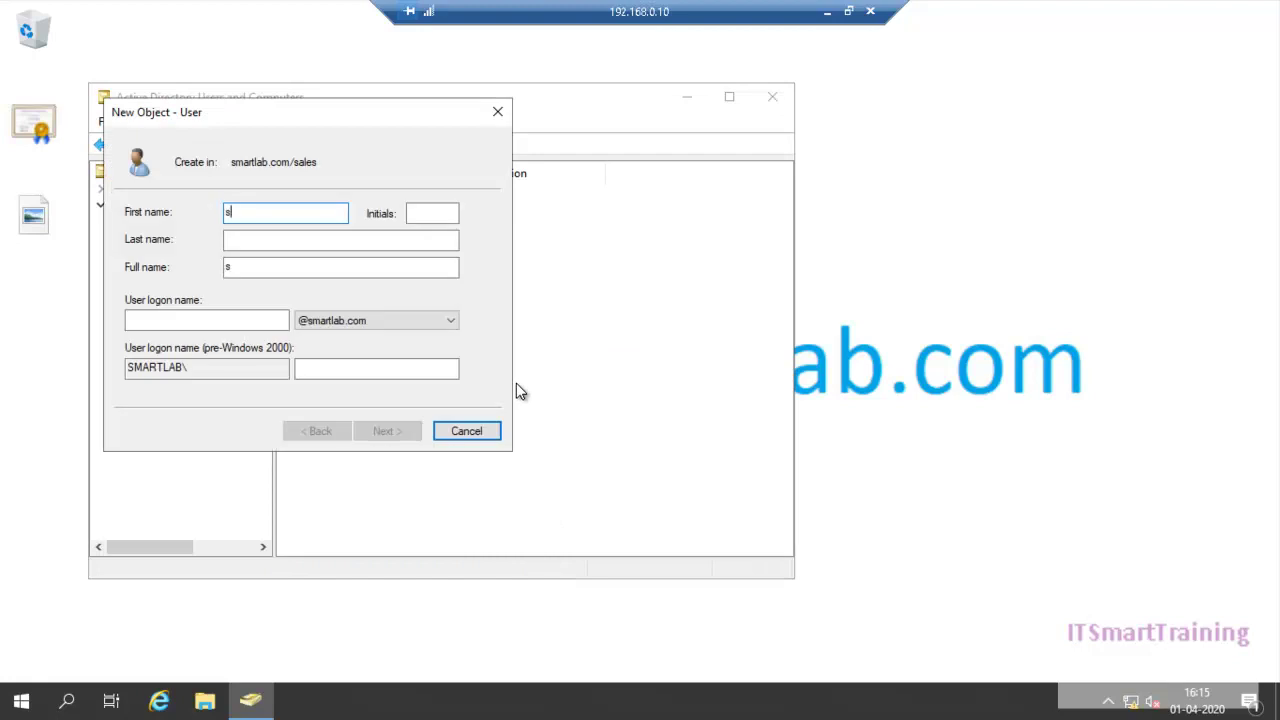
key("Tab")
key("Tab")
key("Tab")
key("Tab")
type("s2")
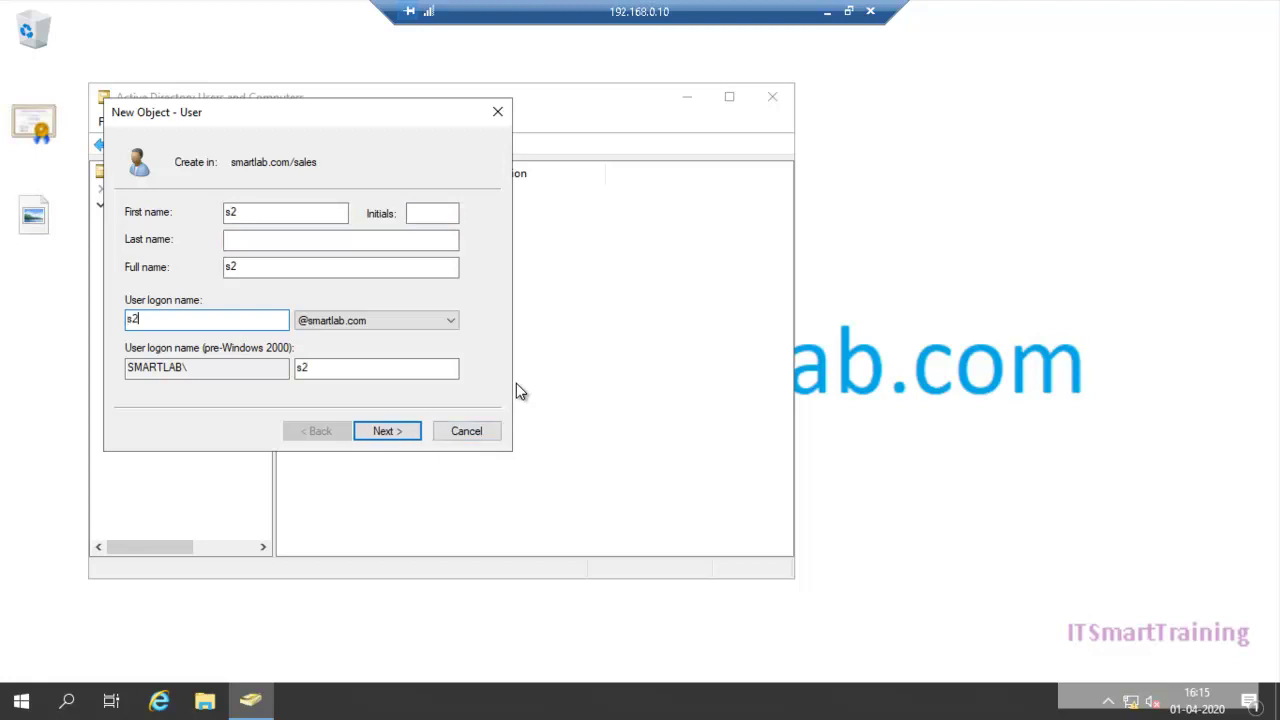
key("Return")
type("Pa$$w0rd")
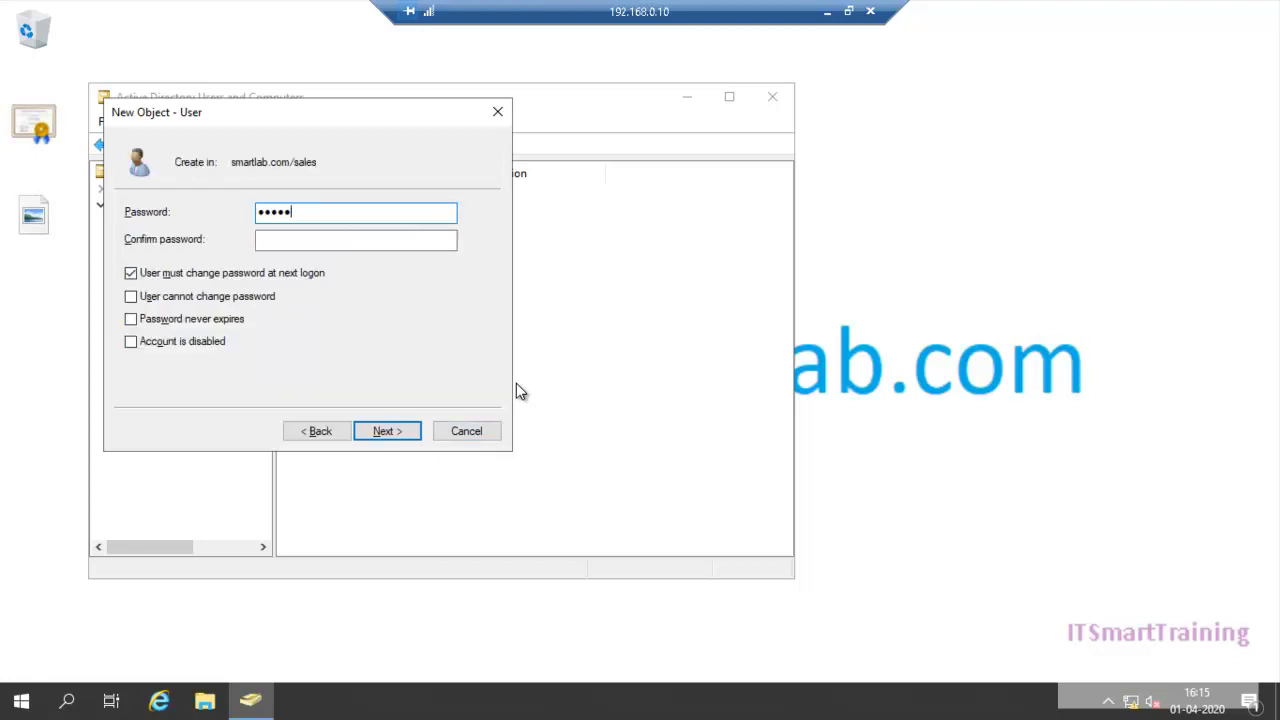
key("Tab")
type("Pa$$w0rd")
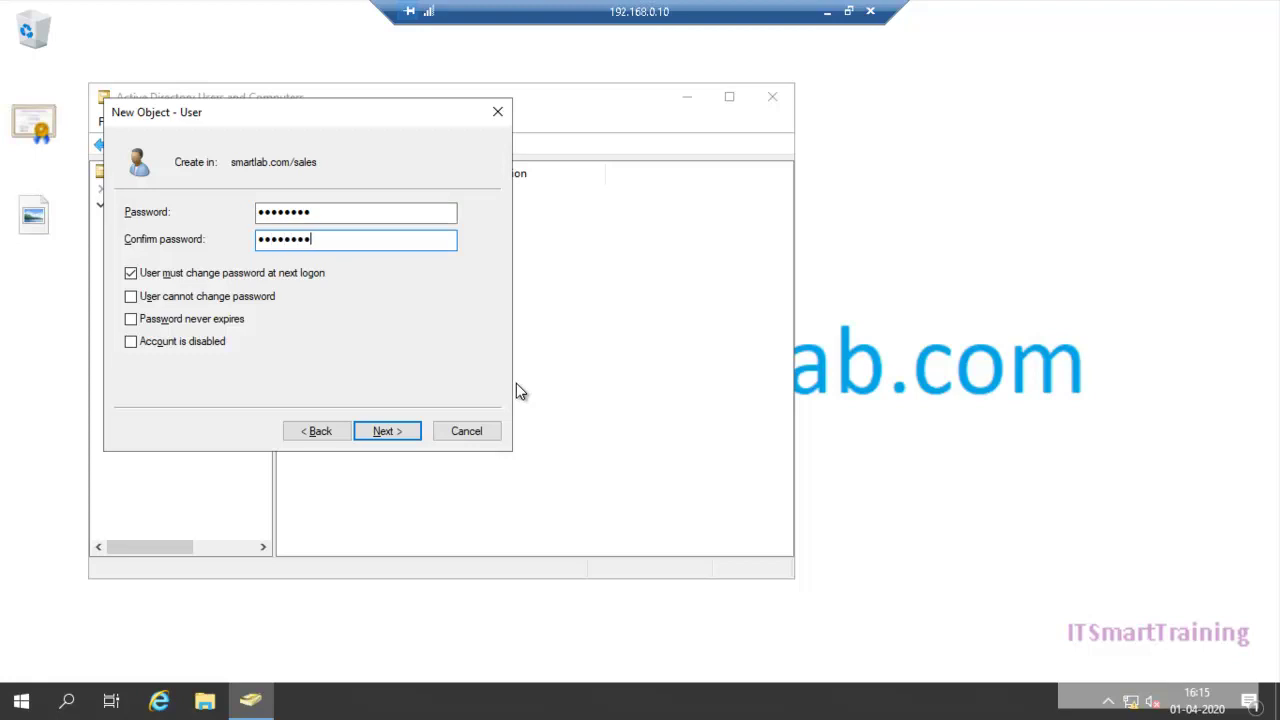
key("Tab")
key("space")
key("Tab")
key("space")
key("Tab")
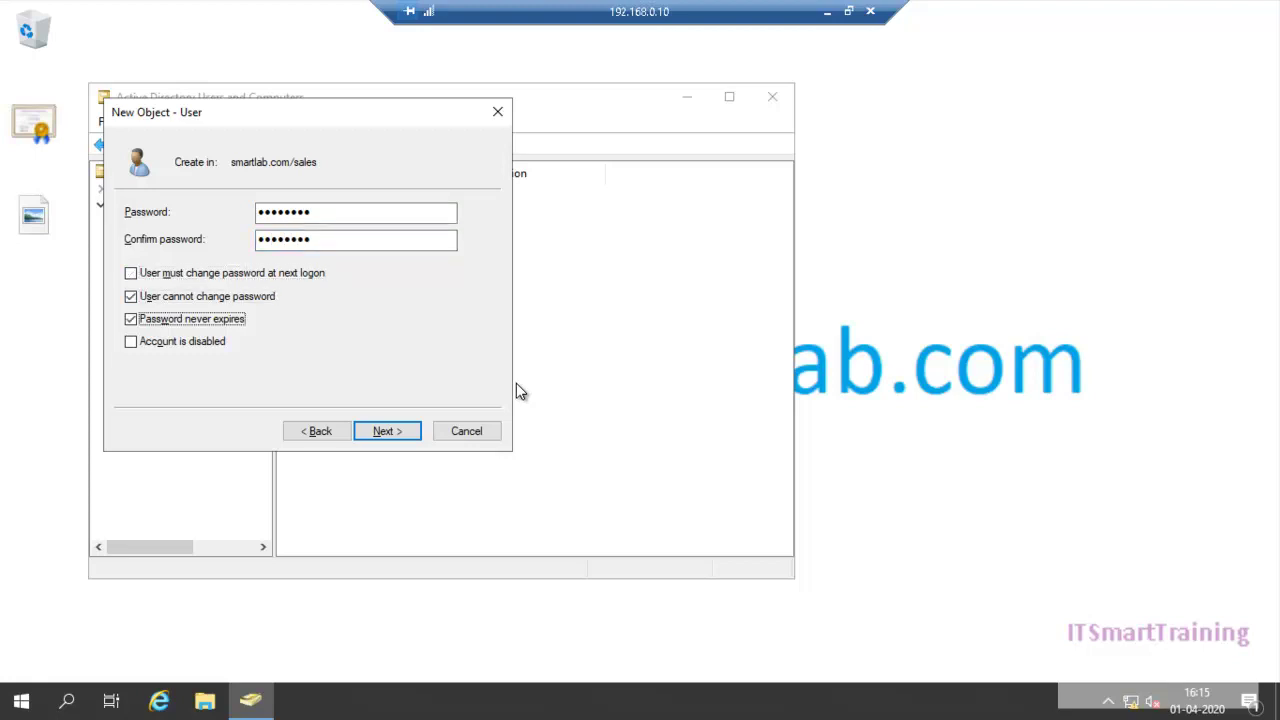
key("Return")
key("Return")
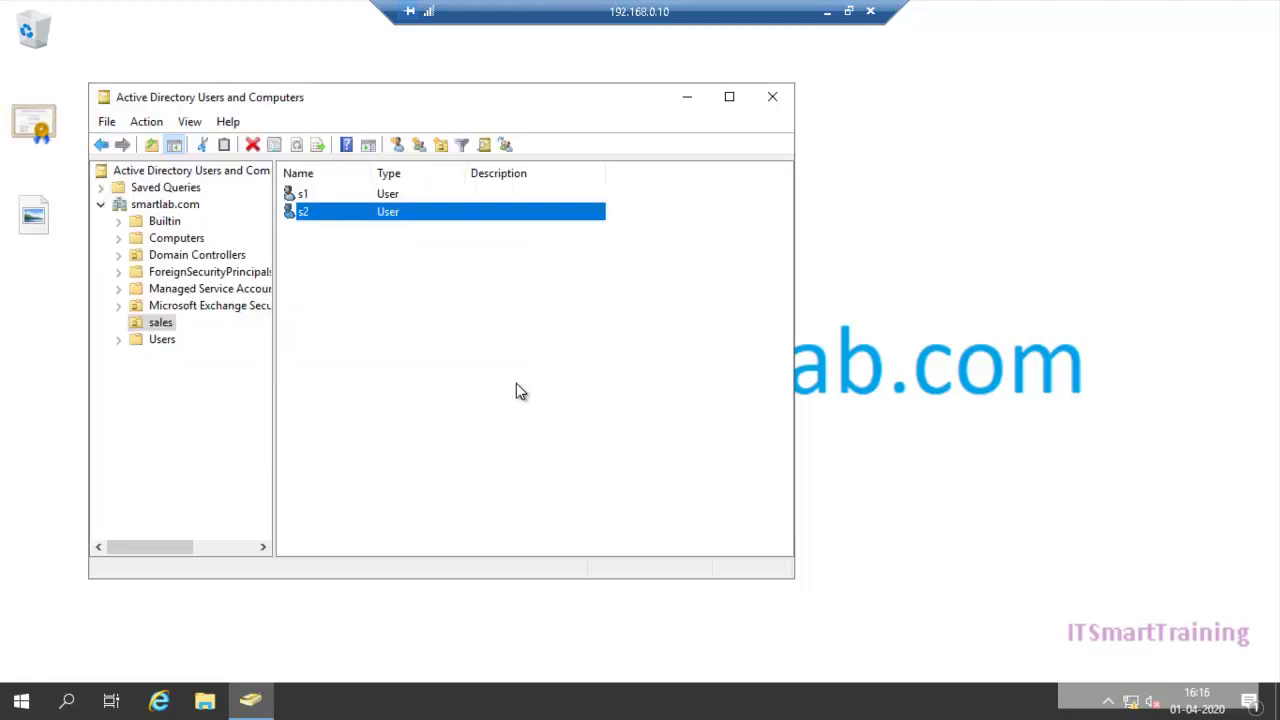
Step: Create user s3 in sales with a password that cannot be changed and never expires
right_click(509, 375)
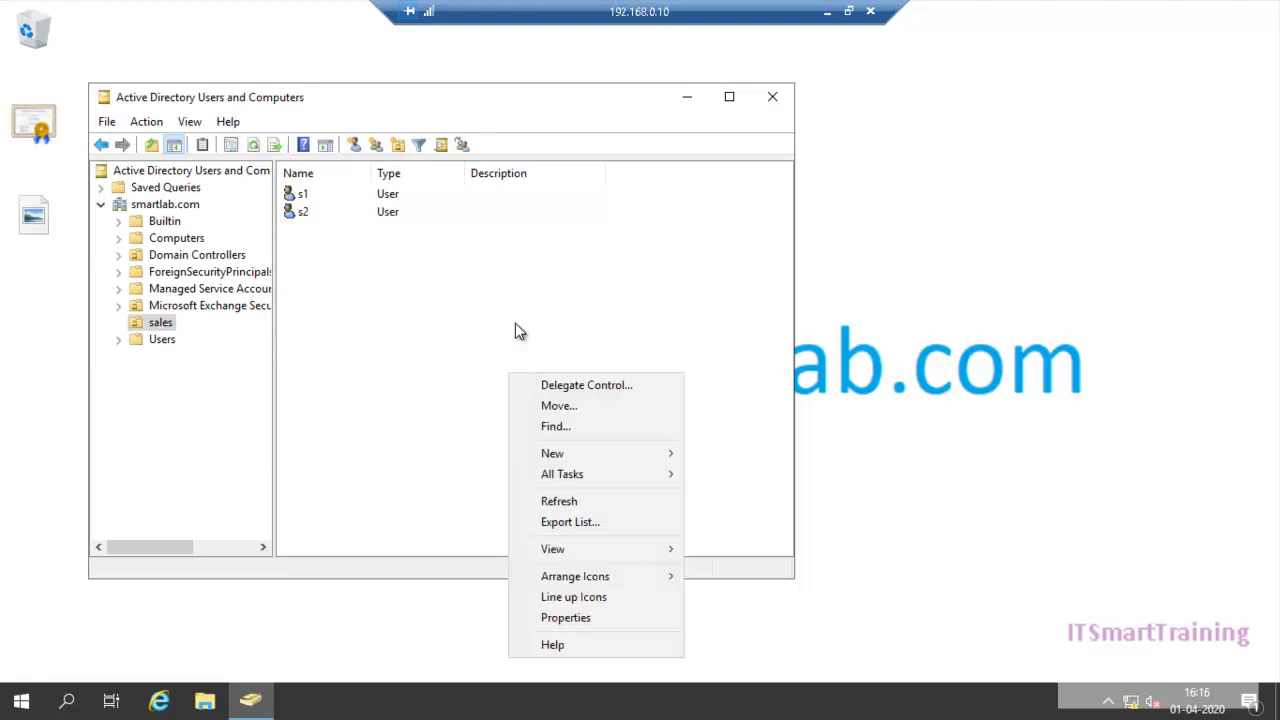
left_click(571, 456)
left_click(724, 659)
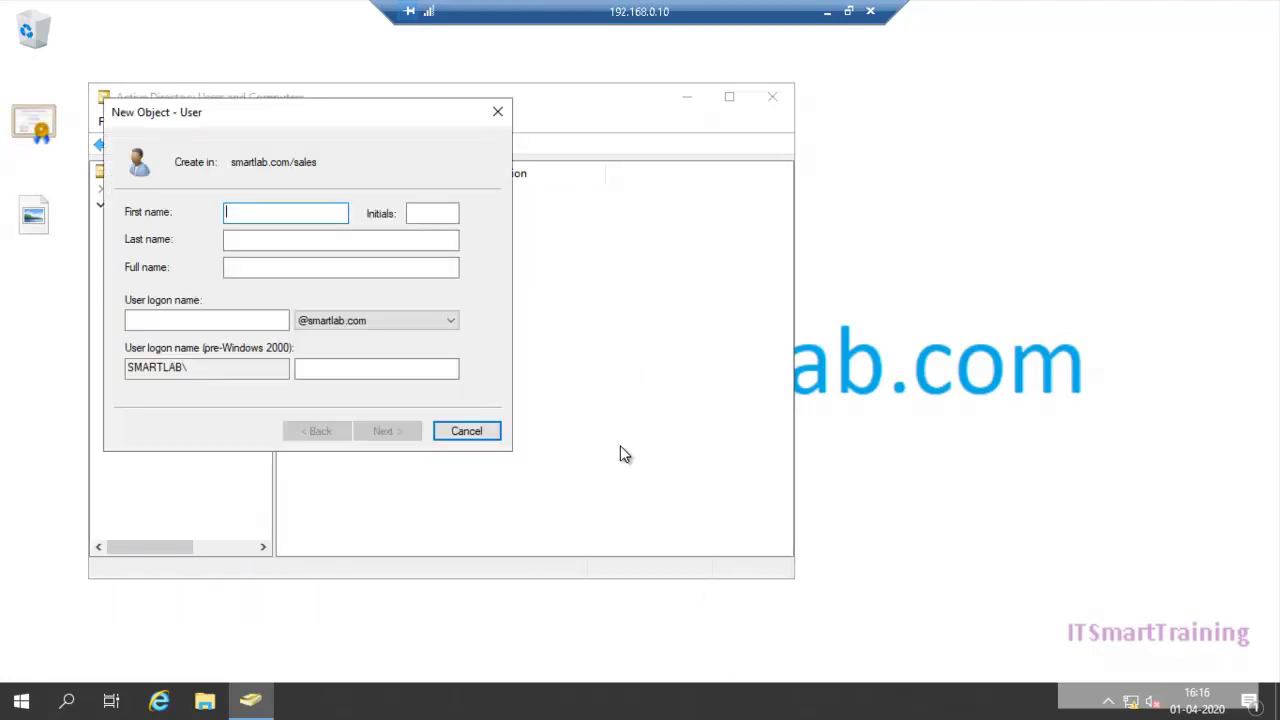
type("s3")
key("ctrl+a")
key("Tab")
key("Tab")
key("Tab")
key("Tab")
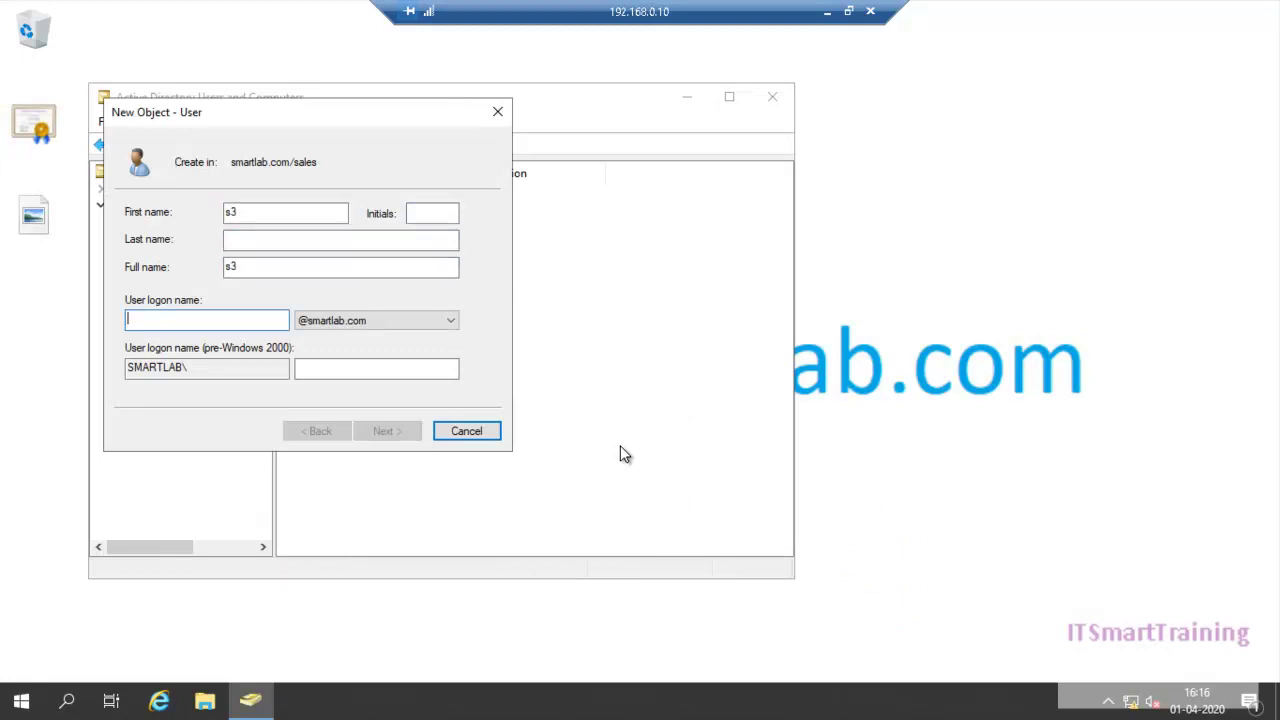
type("s3")
key("Return")
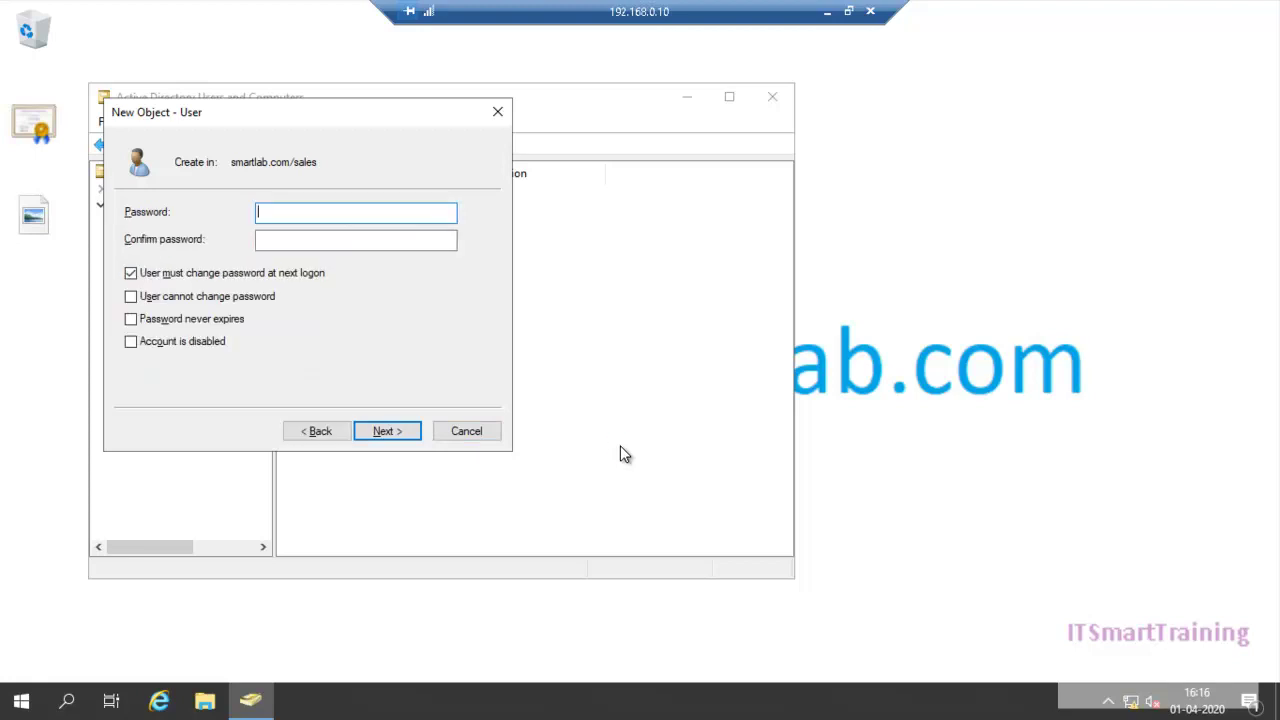
type("Pa$$w0rd")
key("Tab")
type("Pa$$w0rd")
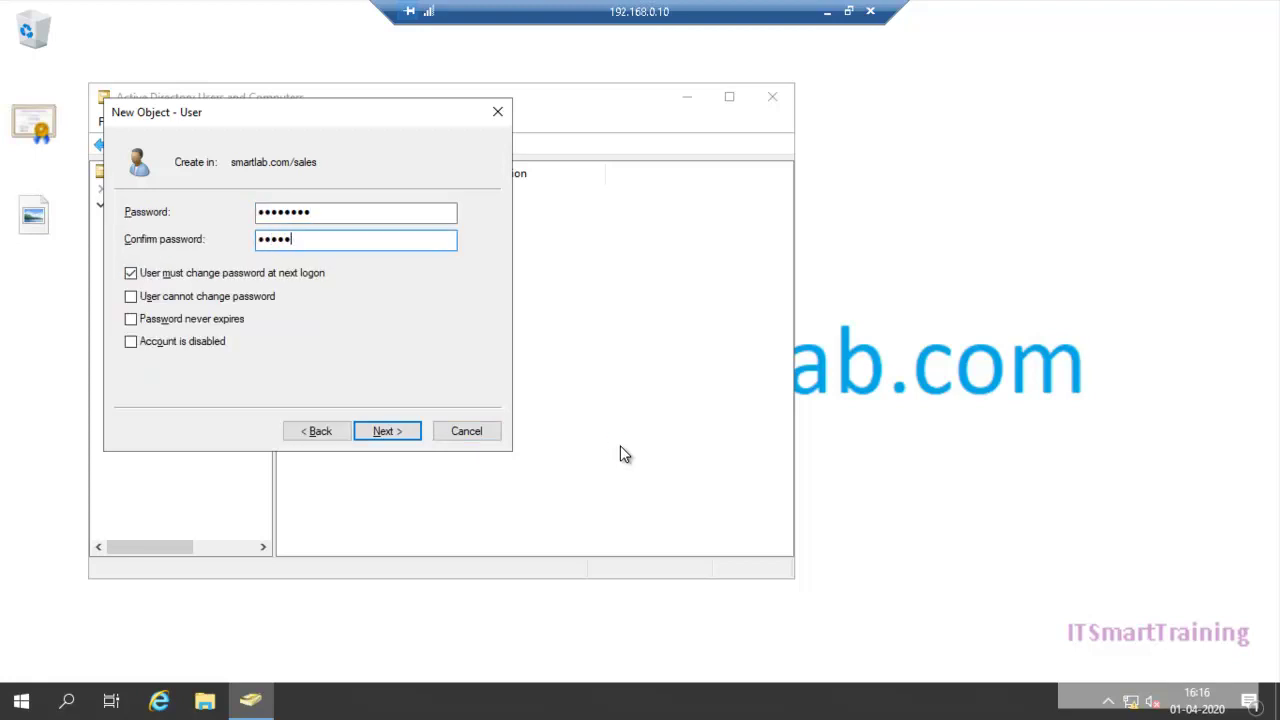
key("Tab")
key("space")
key("Tab")
key("space")
key("Tab")
key("space")
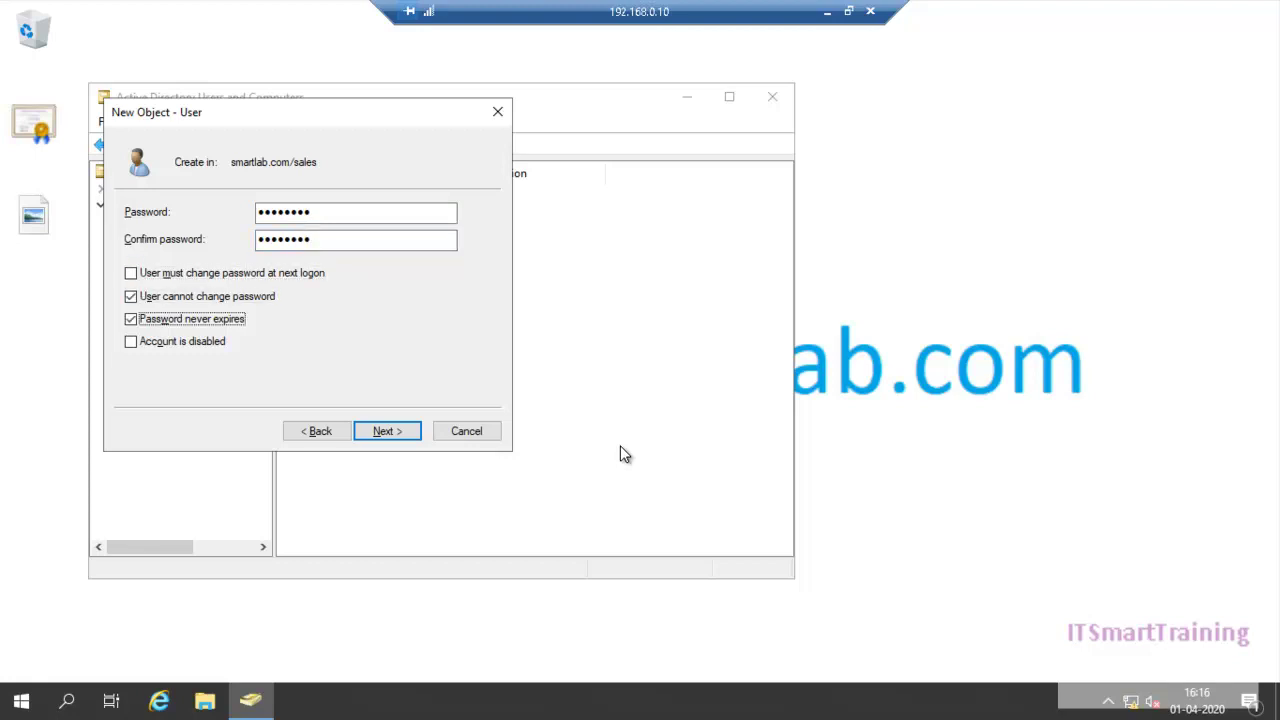
key("Return")
key("Return")
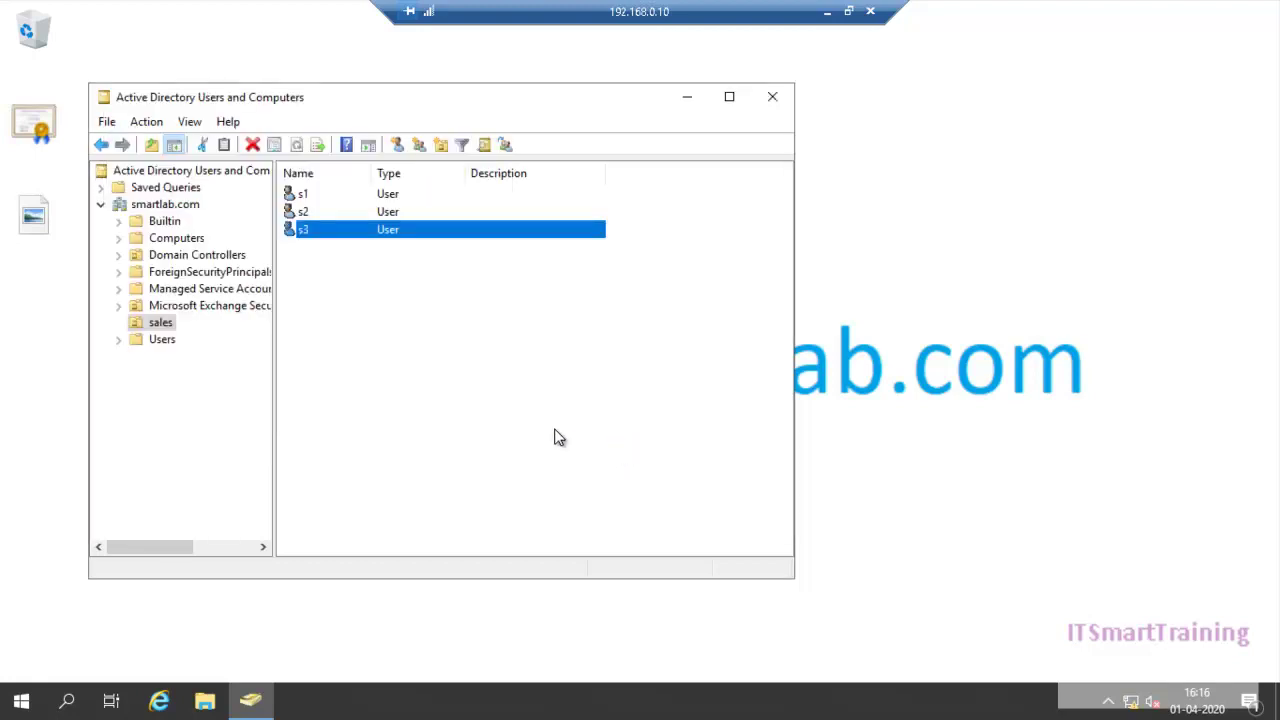
Step: Close the shortcut menu and minimize the remote session to return to the host
right_click(494, 382)
left_click(477, 348)
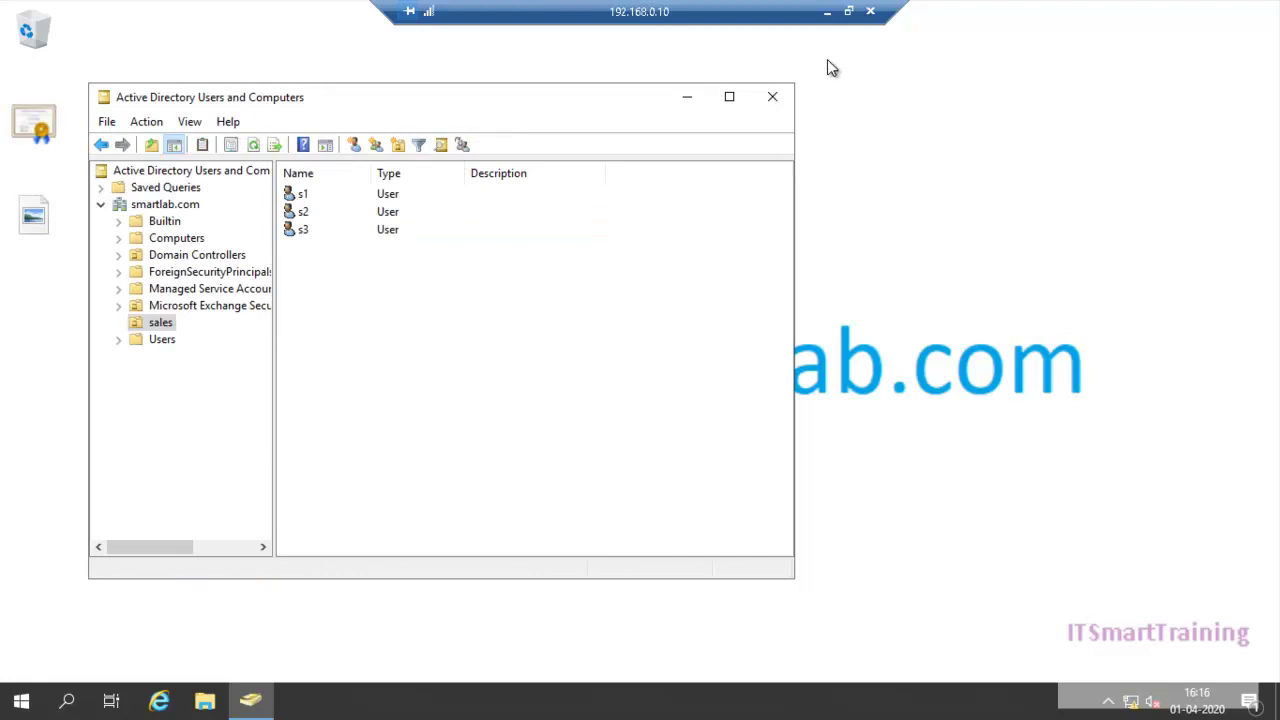
left_click(828, 12)
Step: Create a user mailbox with alias s1 for the existing user s1
mouse_move(803, 701)
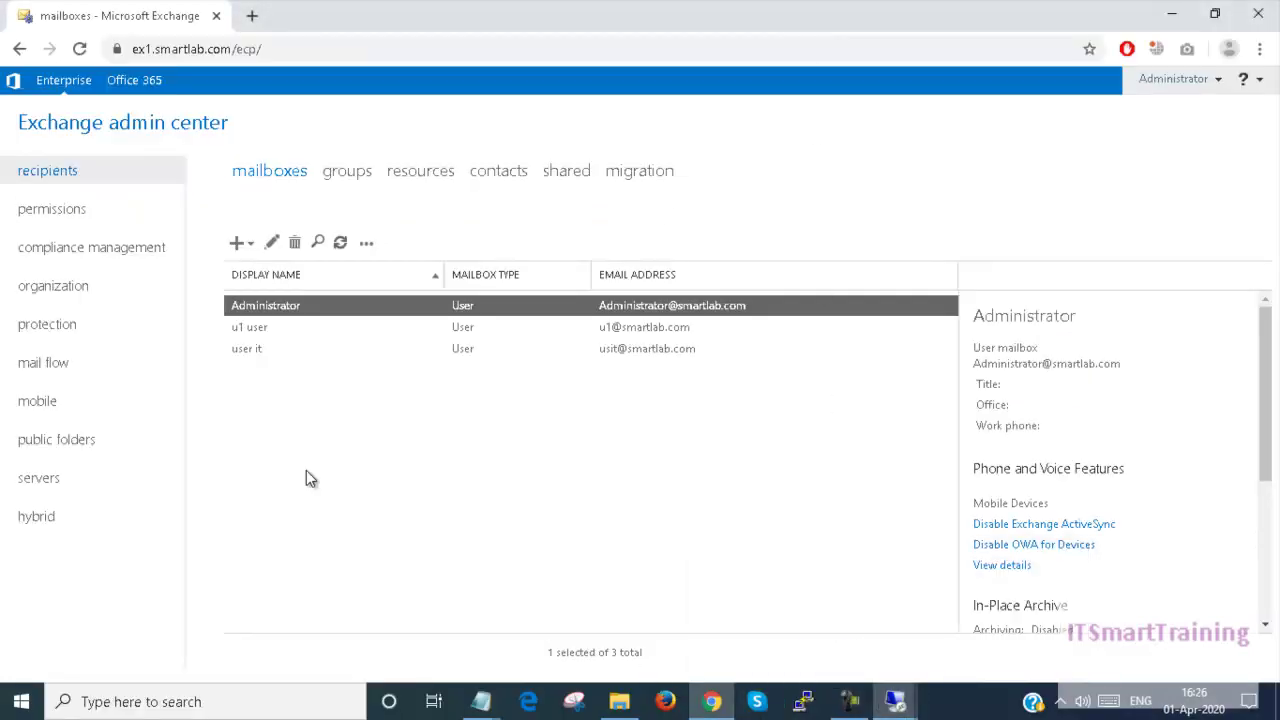
left_click(290, 373)
left_click(238, 243)
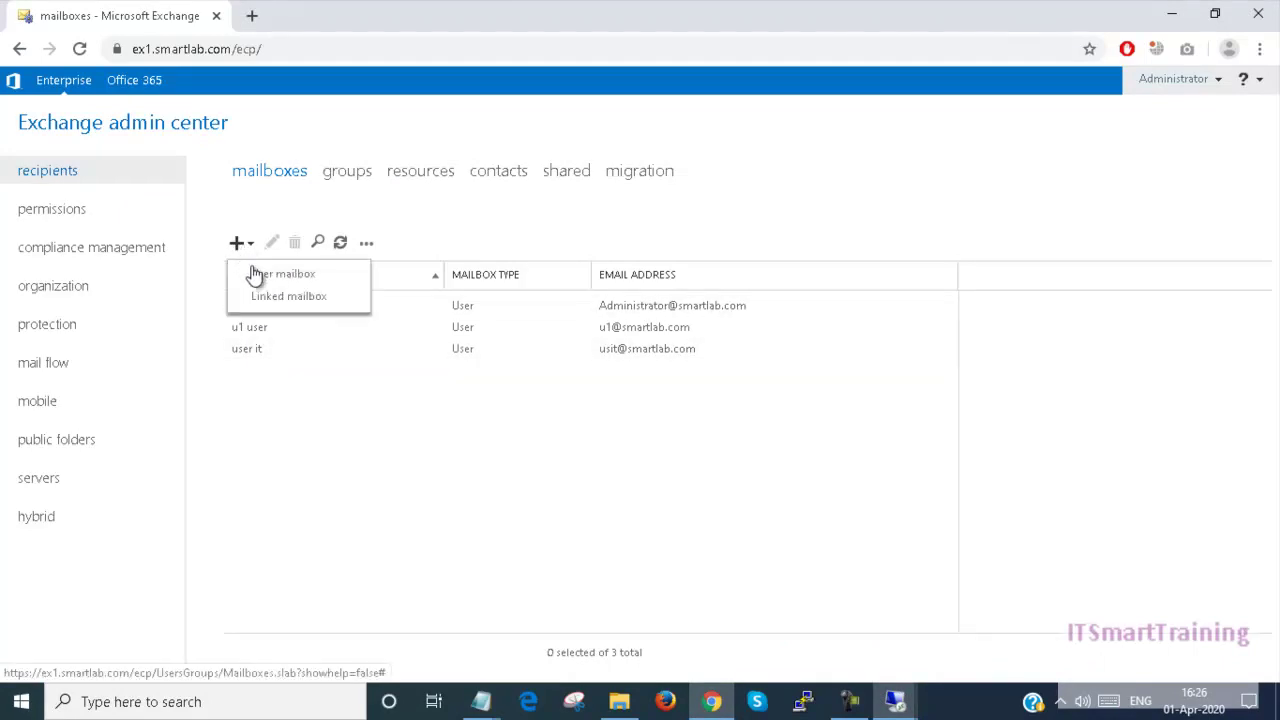
left_click(266, 292)
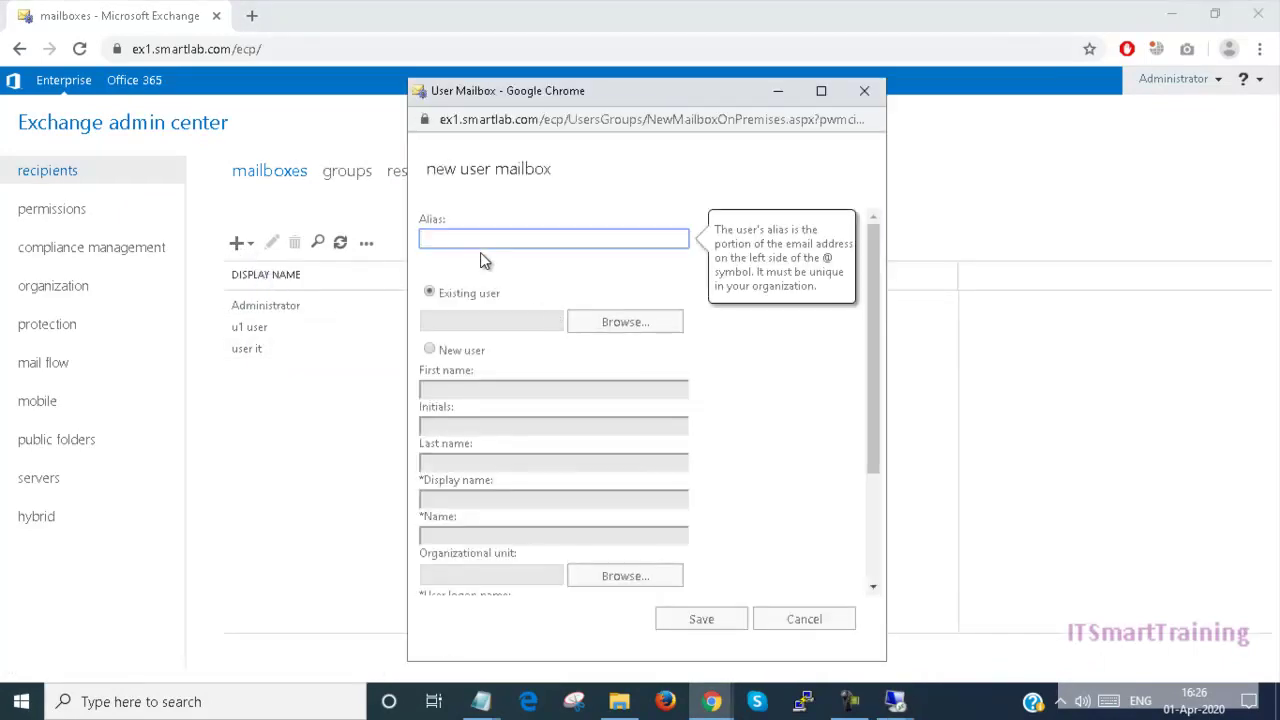
type("s1")
left_click(619, 328)
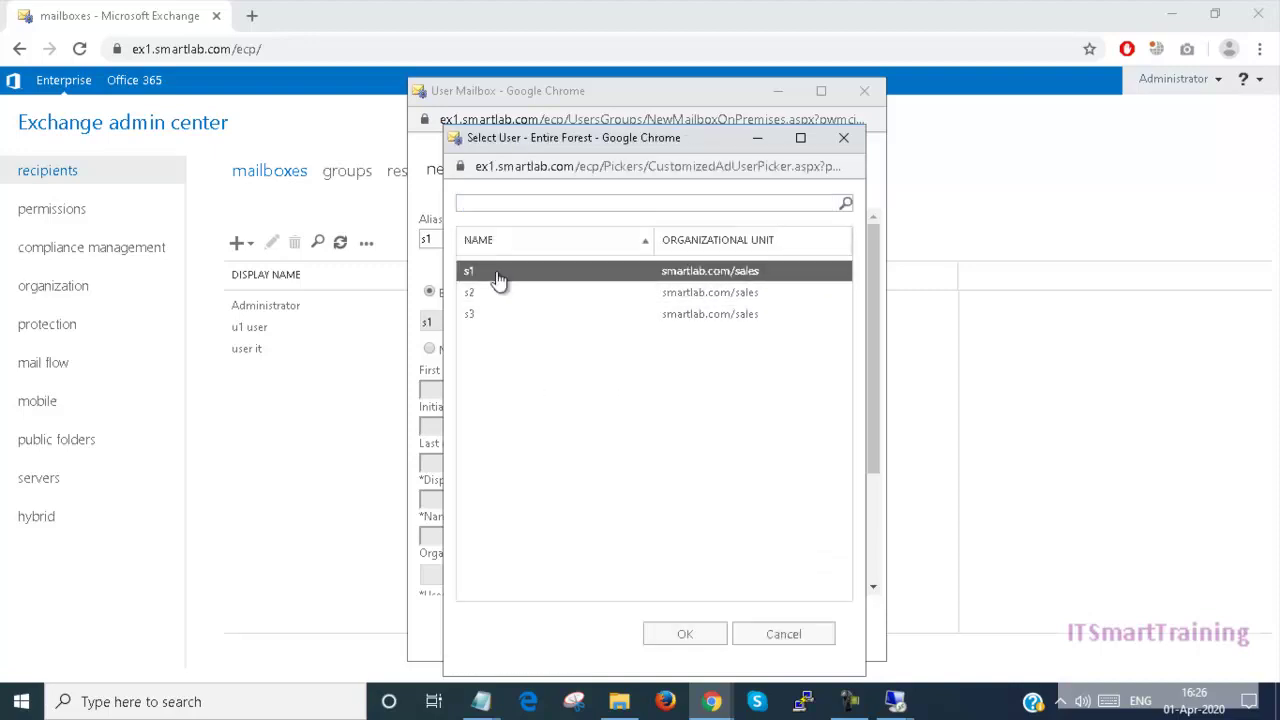
double_click(498, 278)
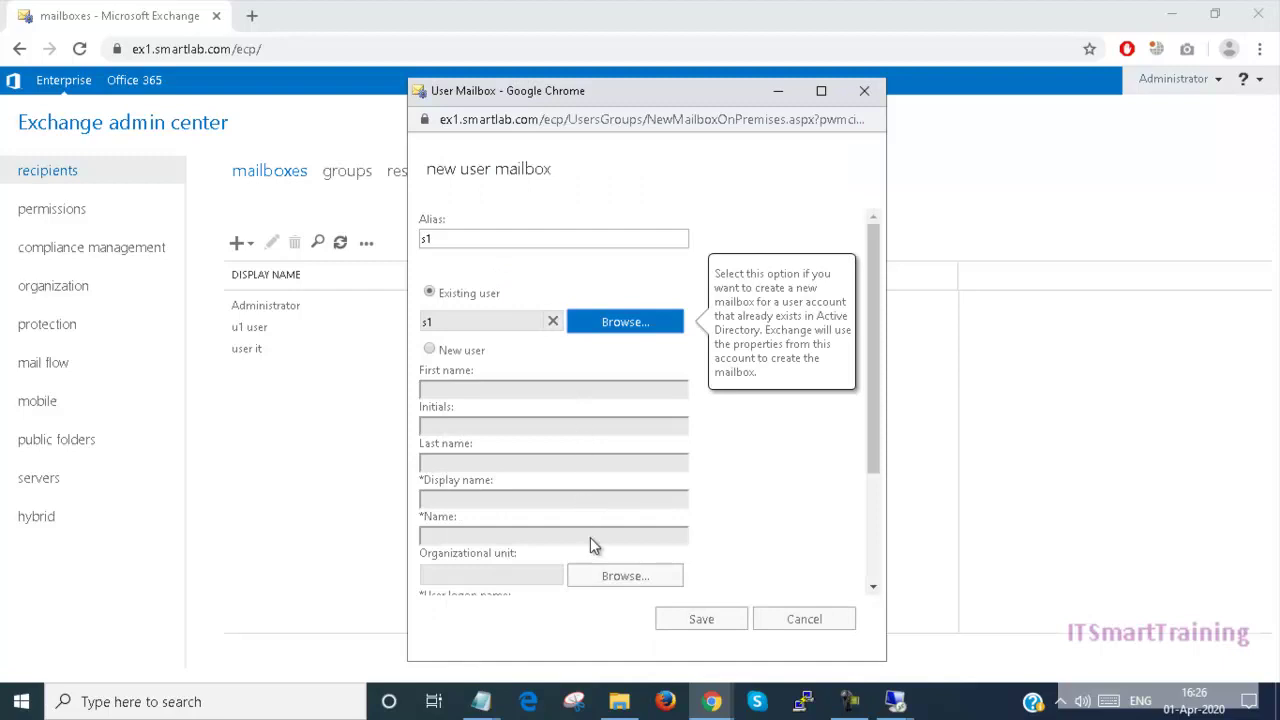
left_click_drag(873, 394, 843, 563)
left_click(736, 627)
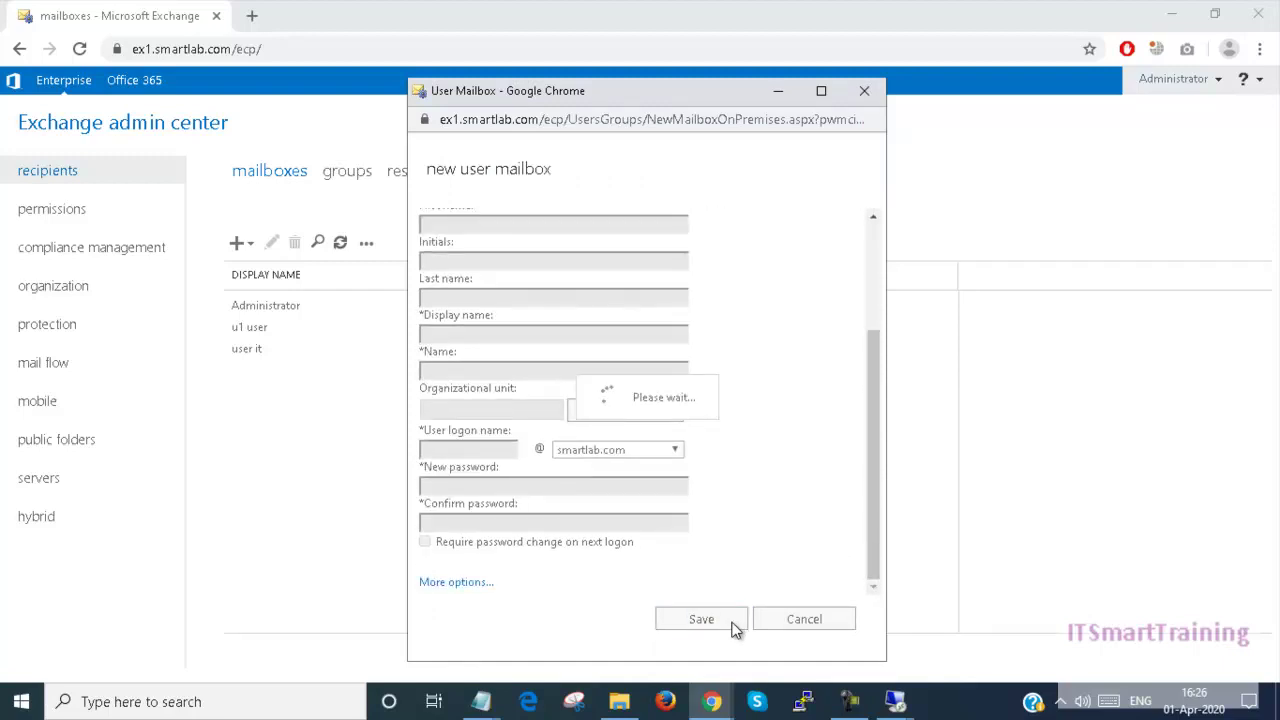
Step: Create a user mailbox with alias s2 for the existing user s2
left_click(239, 243)
left_click(262, 277)
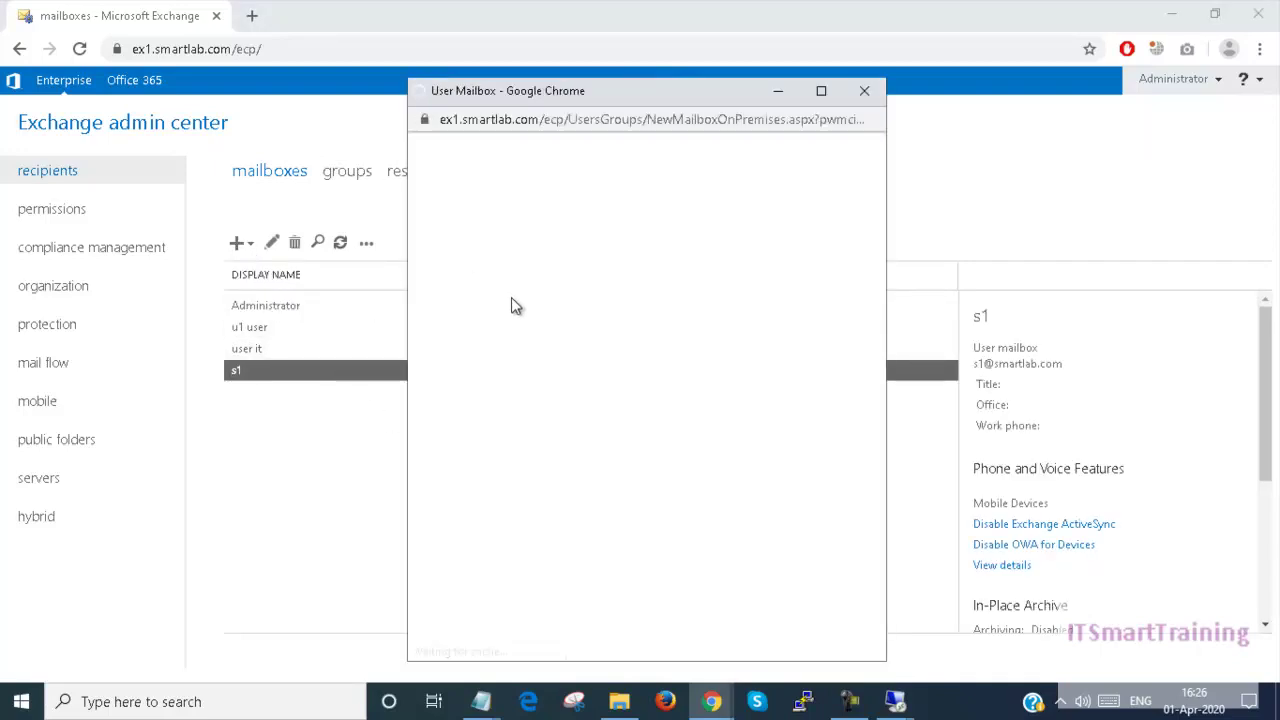
type("s")
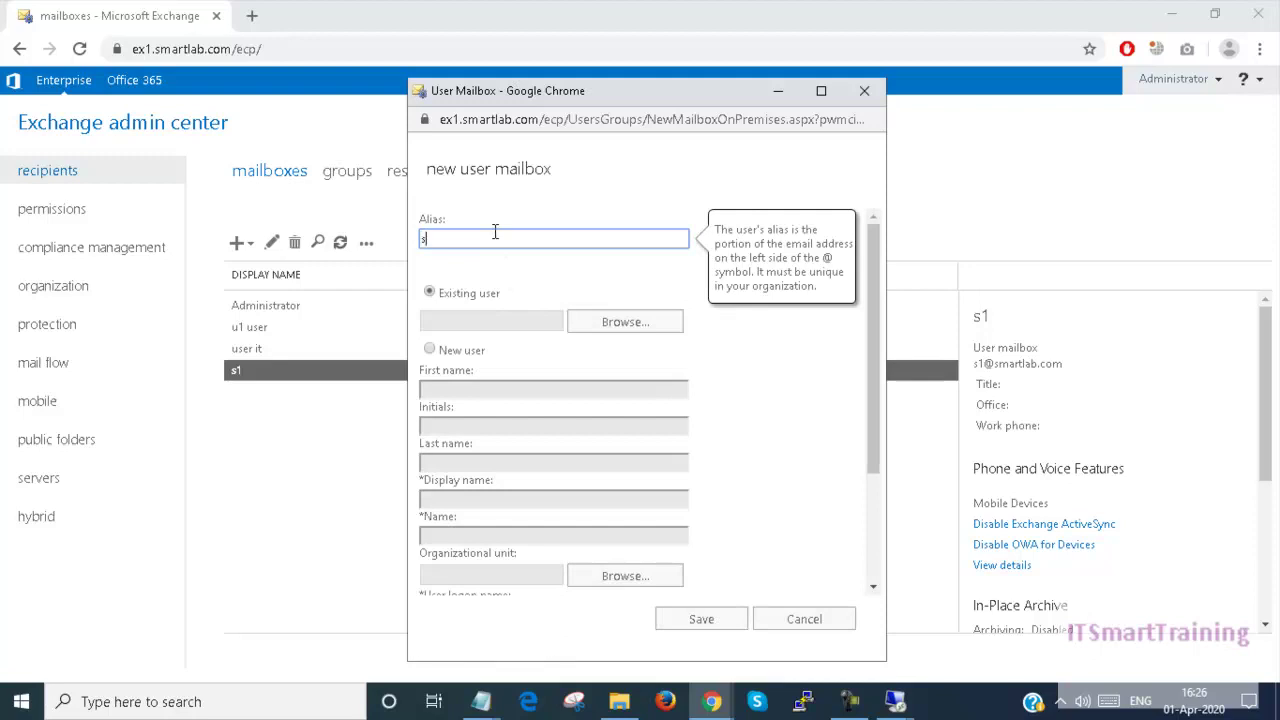
type("2")
left_click(624, 322)
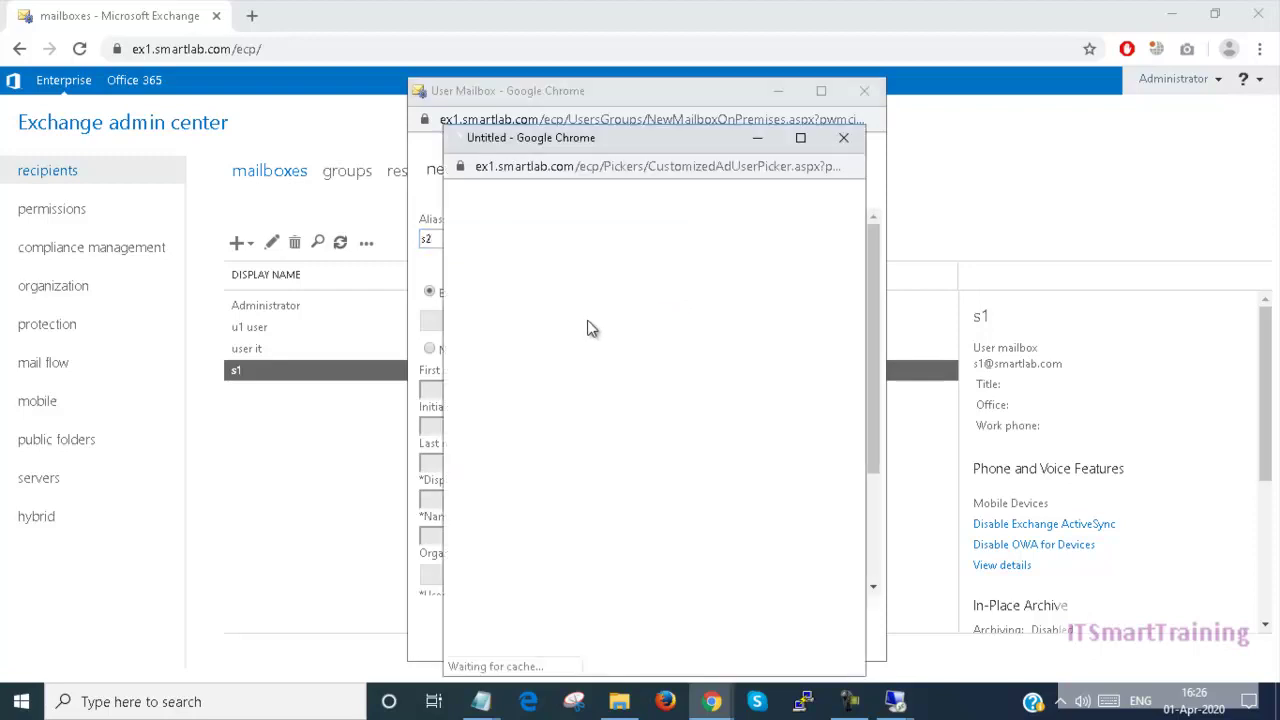
left_click(498, 268)
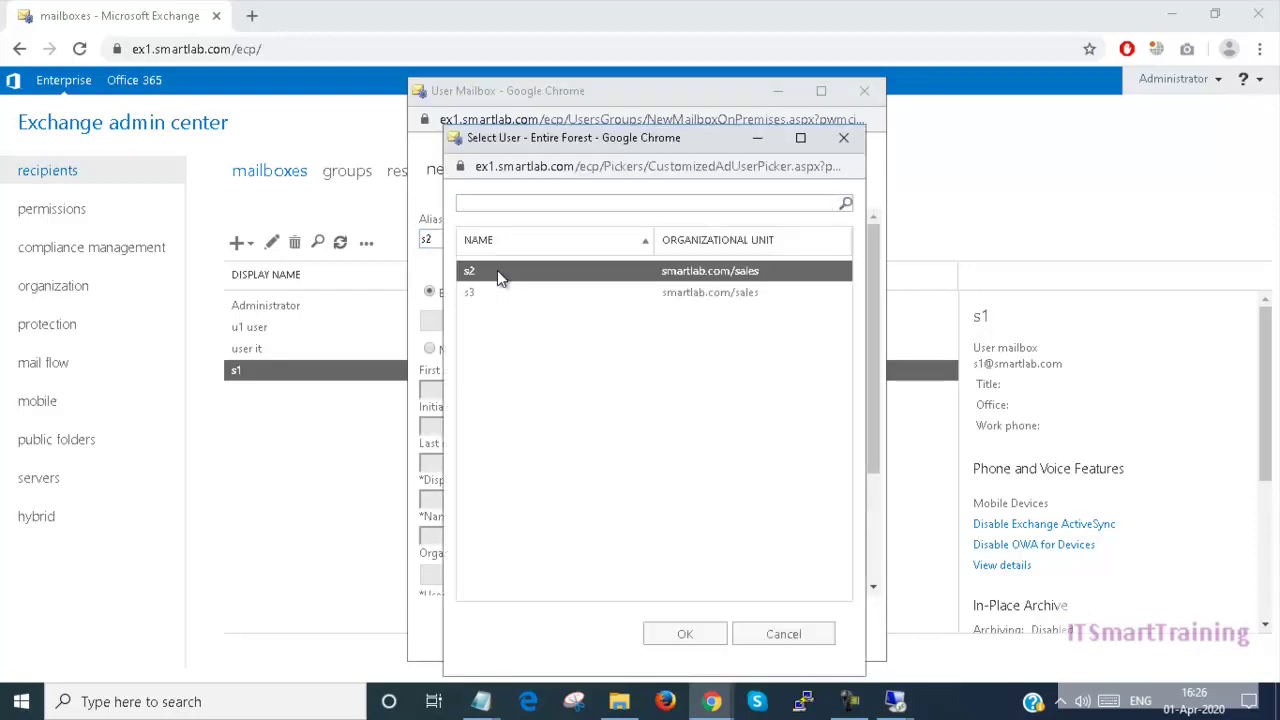
double_click(497, 270)
left_click(705, 621)
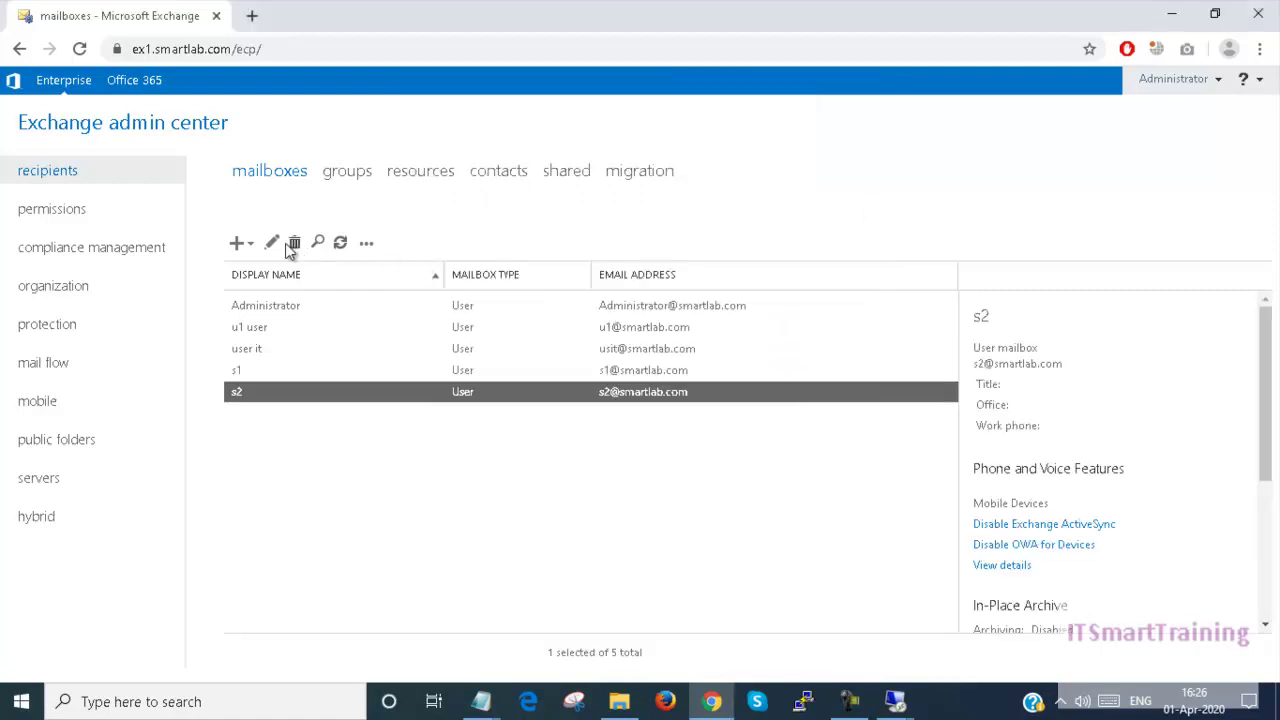
Step: Create a user mailbox with alias s3 for existing user s3 and refresh the list
left_click(250, 243)
left_click(265, 274)
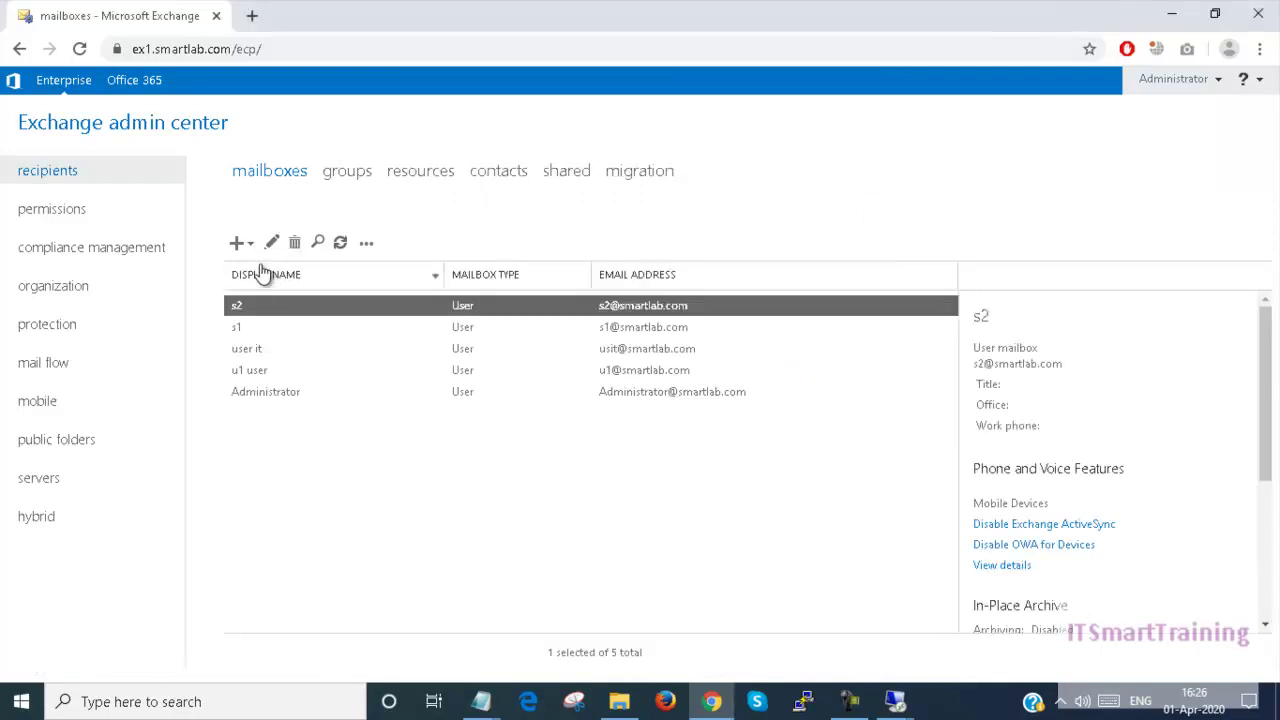
left_click(241, 243)
left_click(264, 277)
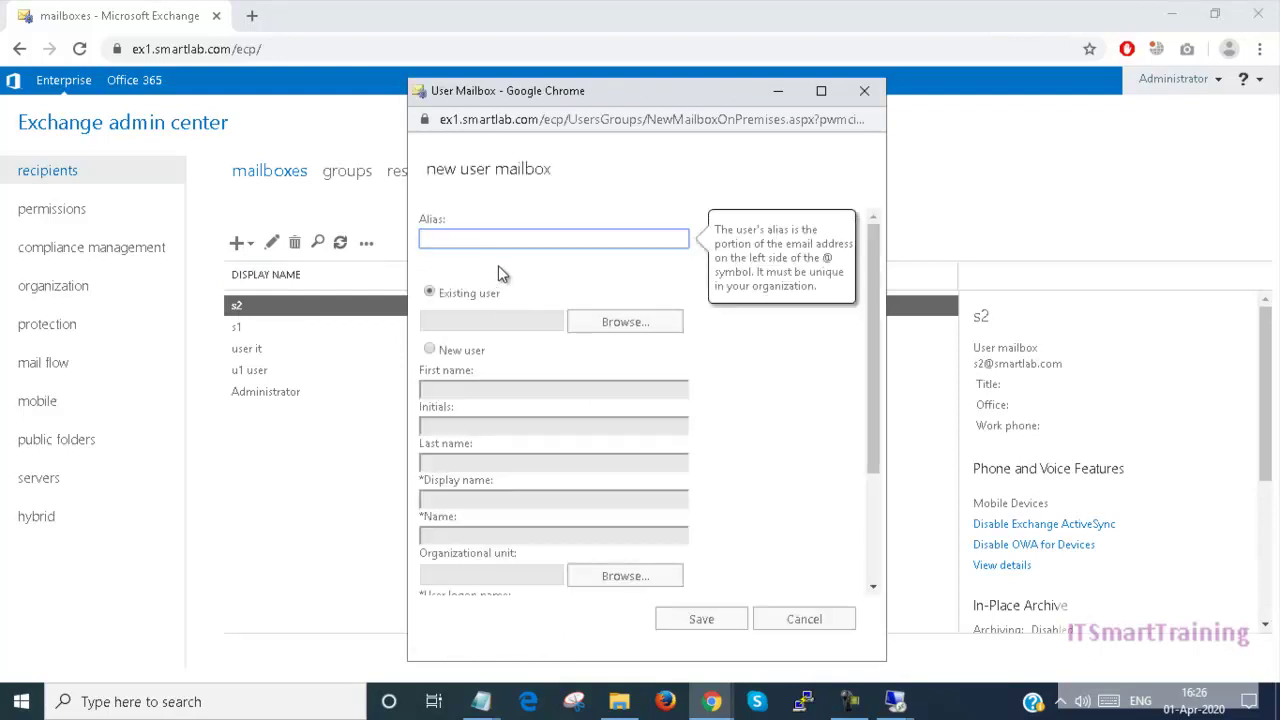
type("s3")
key("ctrl+a")
key("Tab")
key("Tab")
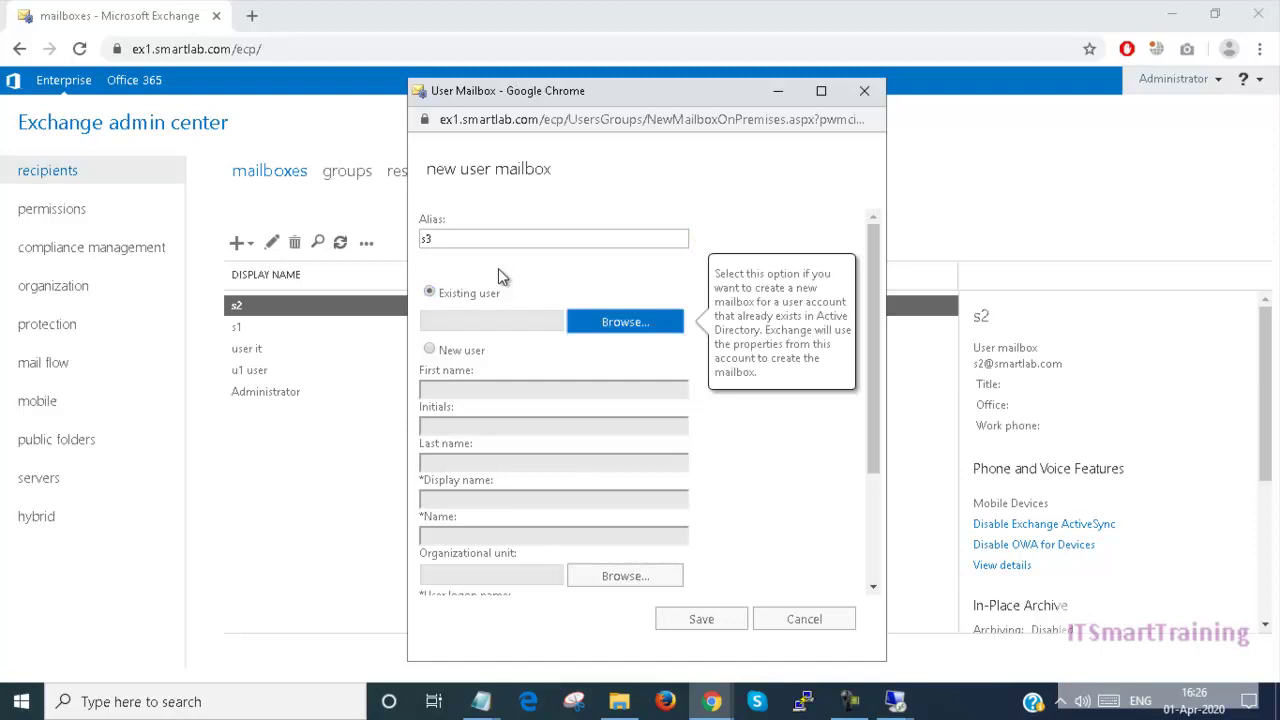
left_click(649, 326)
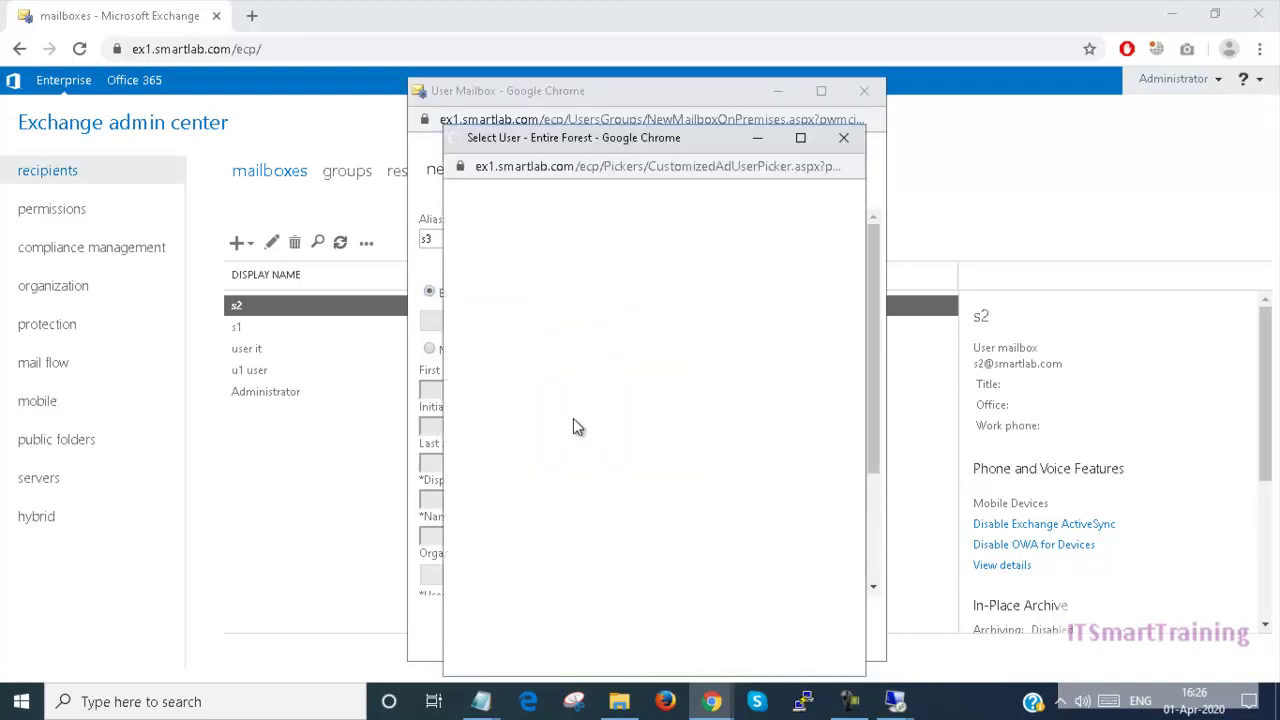
double_click(530, 276)
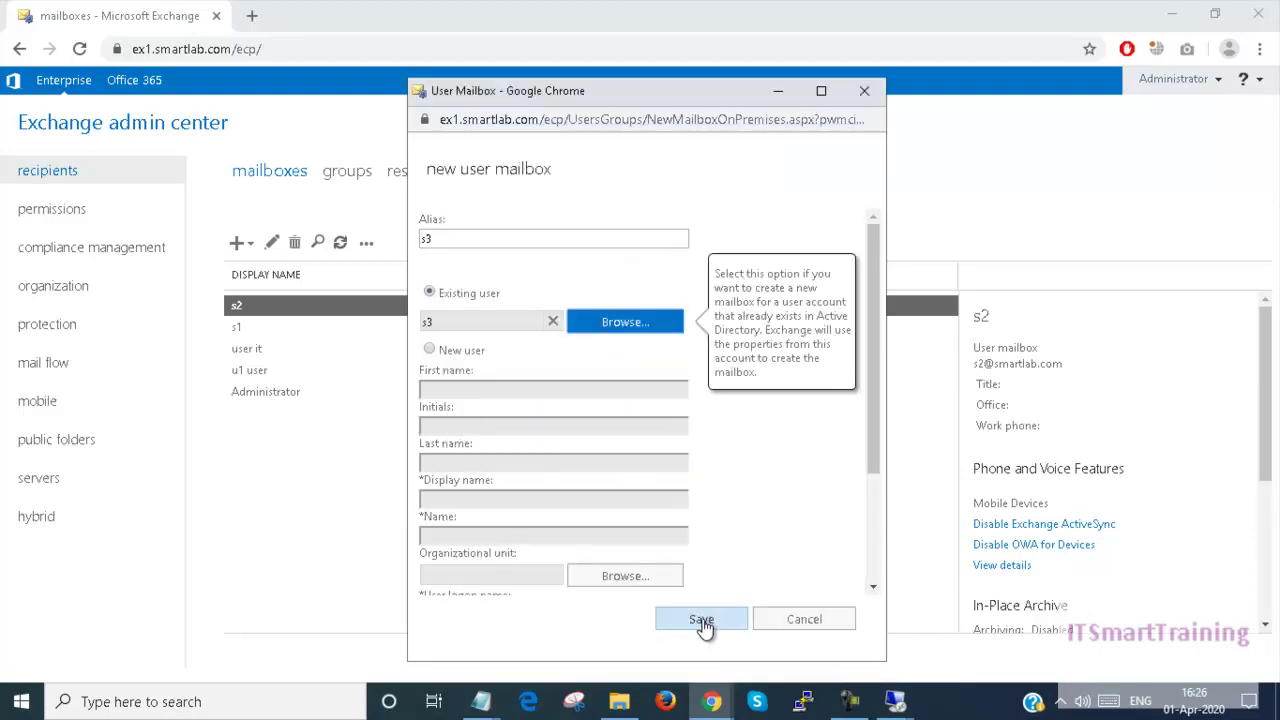
left_click(701, 619)
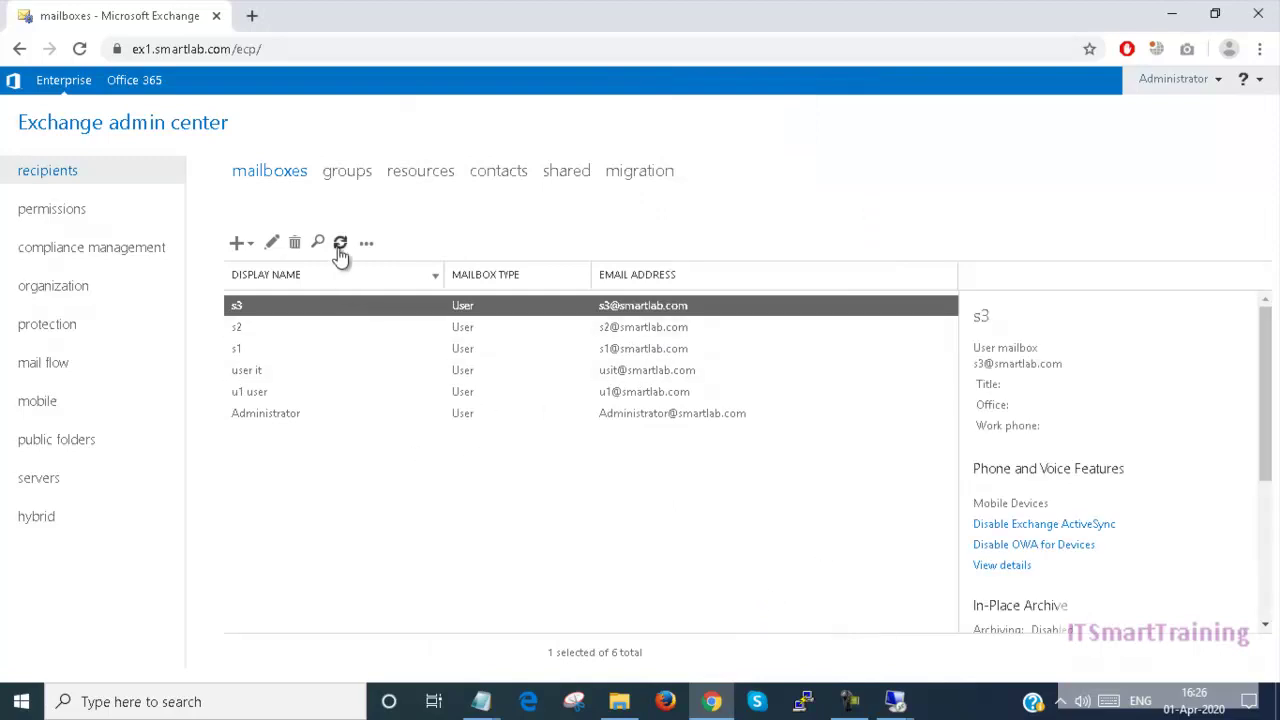
left_click(341, 244)
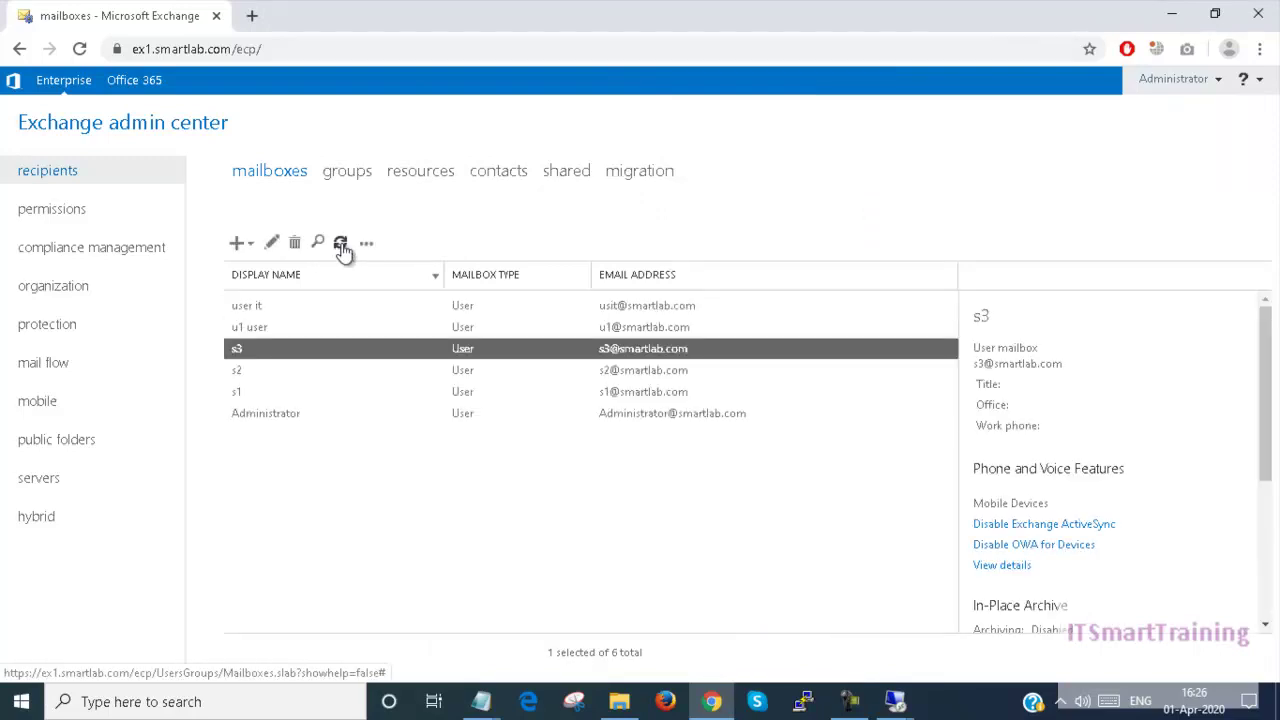
Step: Start a new distribution group with display name and alias 'sales', notes 'Distribution Group'
left_click(347, 172)
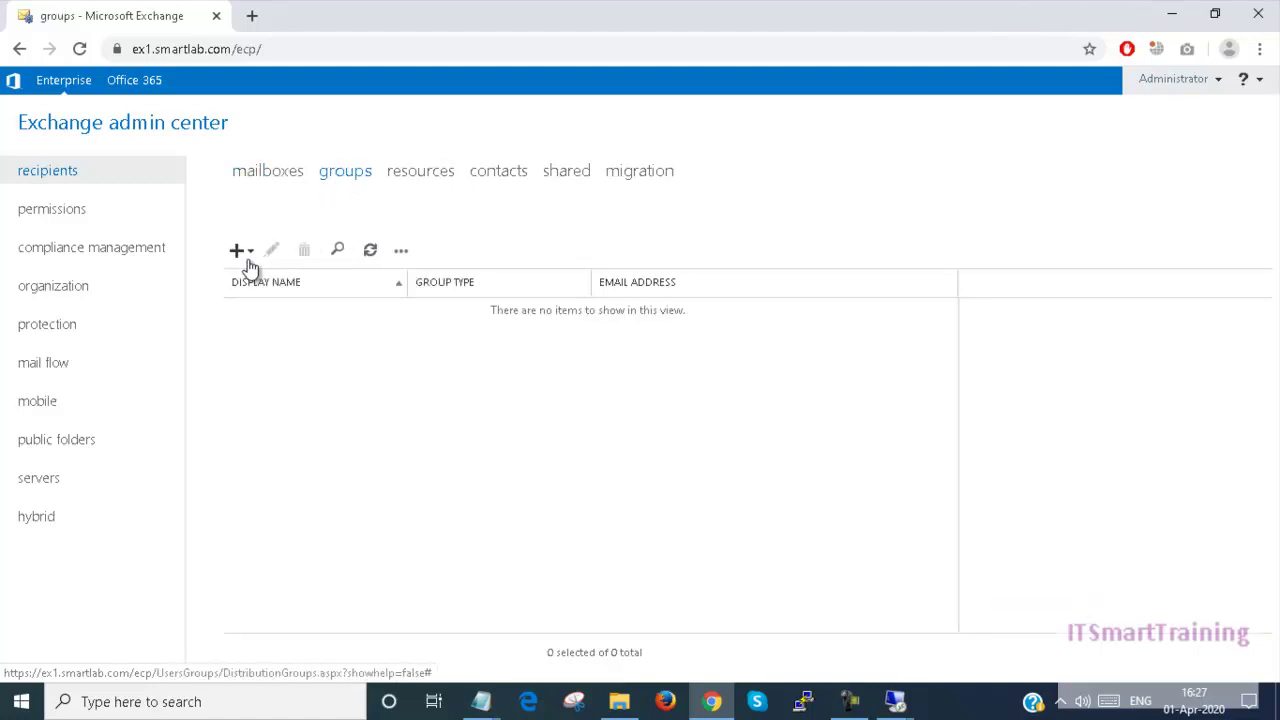
left_click(240, 251)
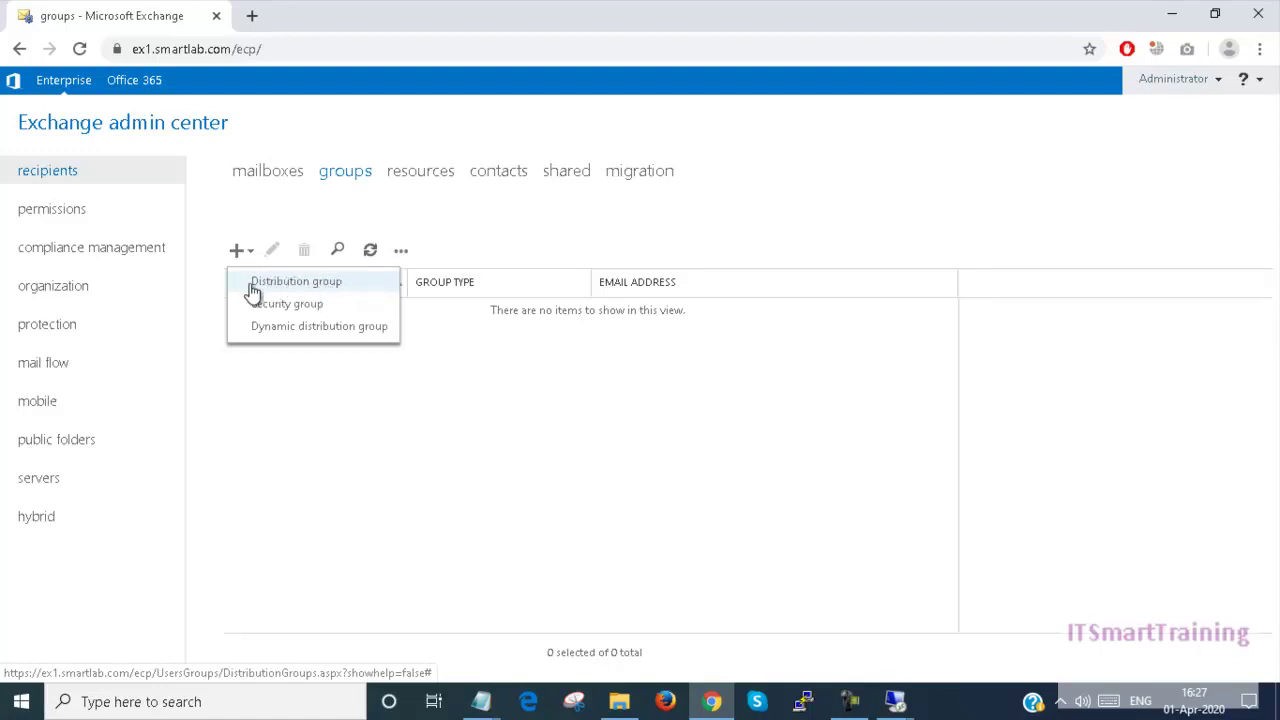
left_click(295, 285)
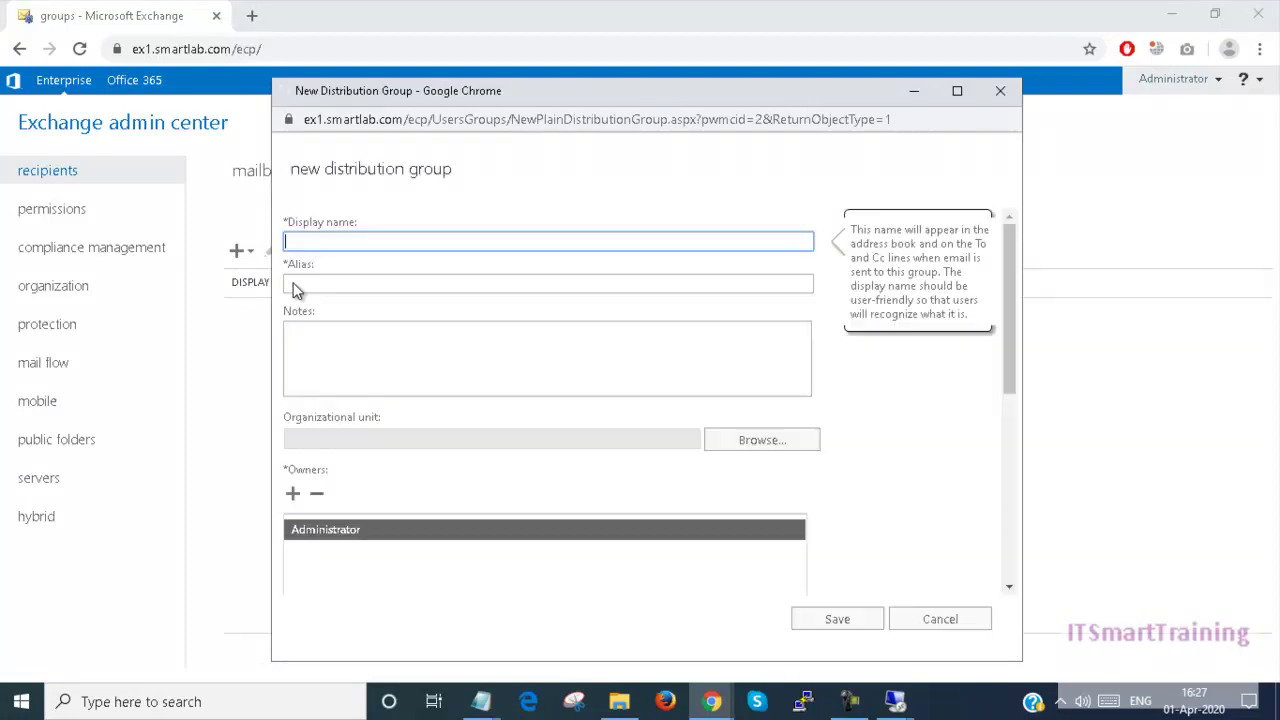
type("sales")
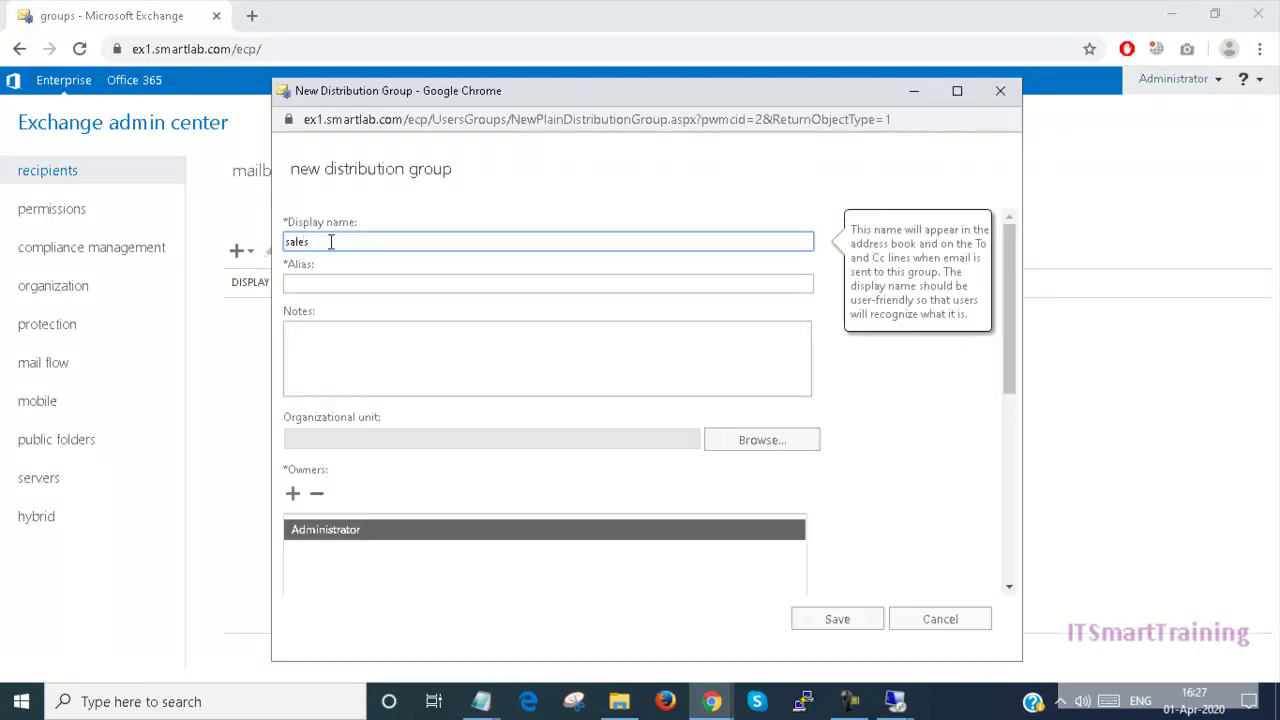
left_click(312, 283)
type("sales")
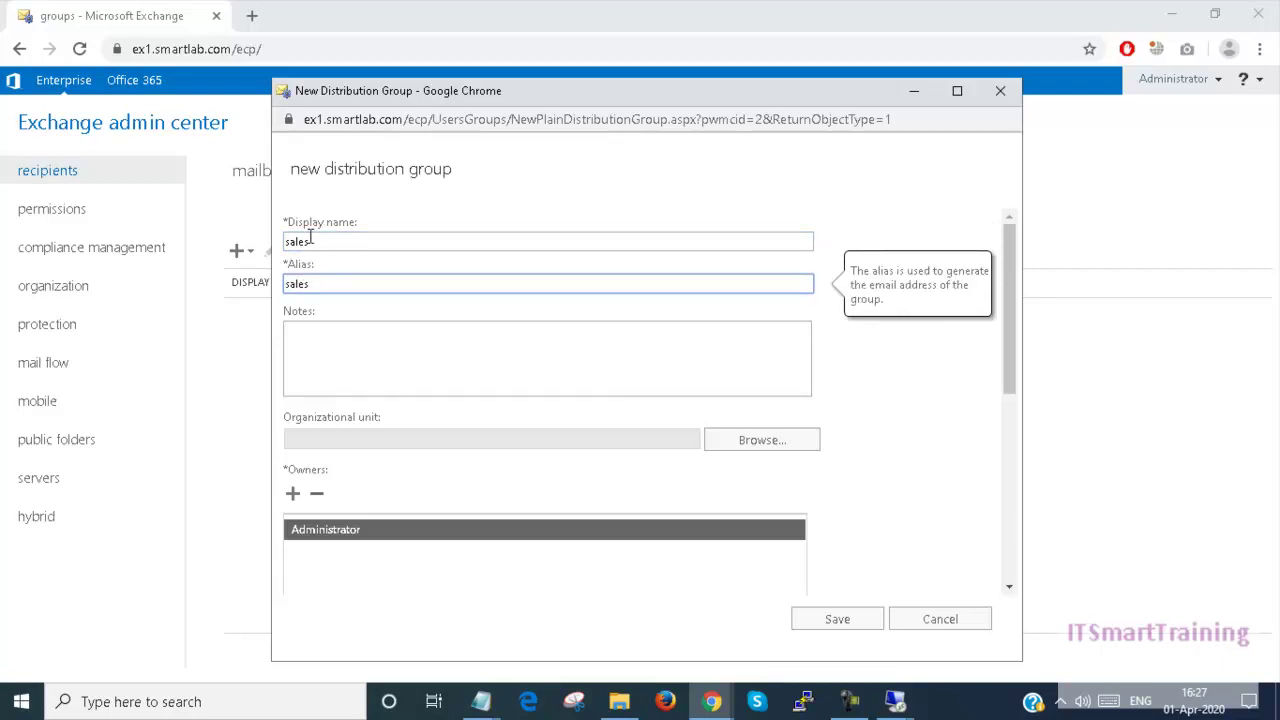
left_click(307, 338)
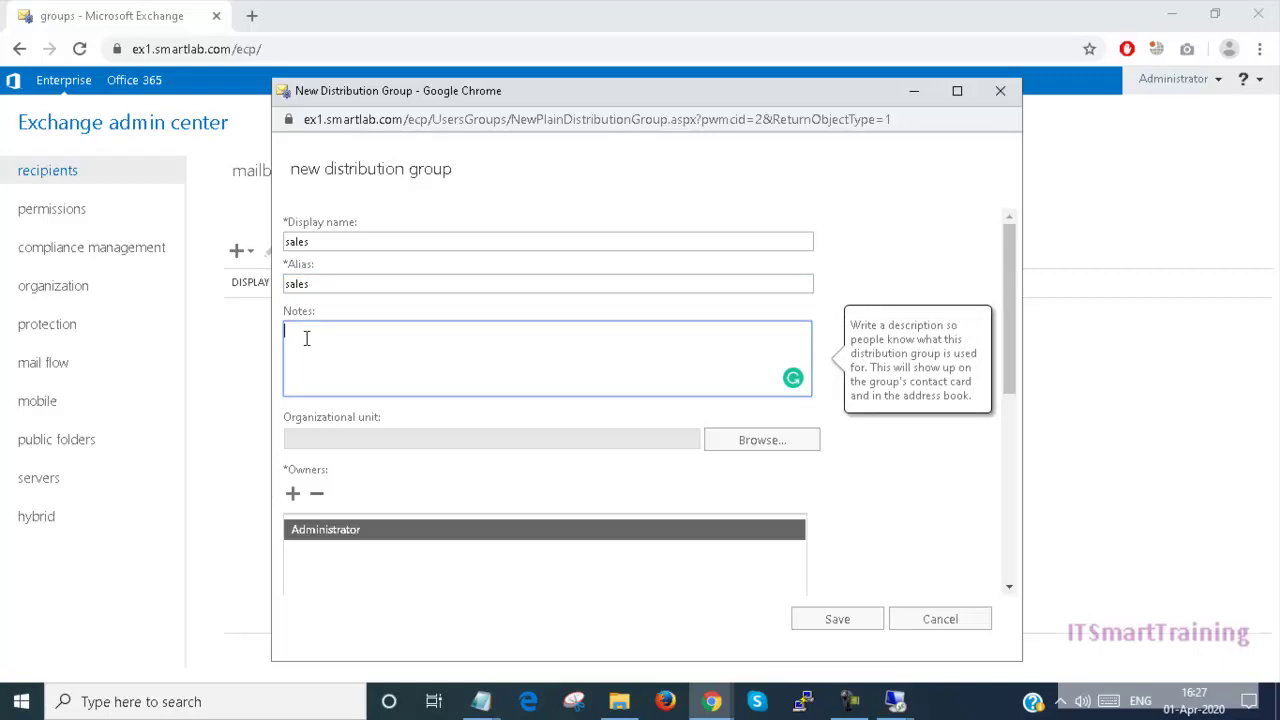
type("Distribution Group")
Step: Set the group's organizational unit to smartlab.com/sales
left_click(762, 440)
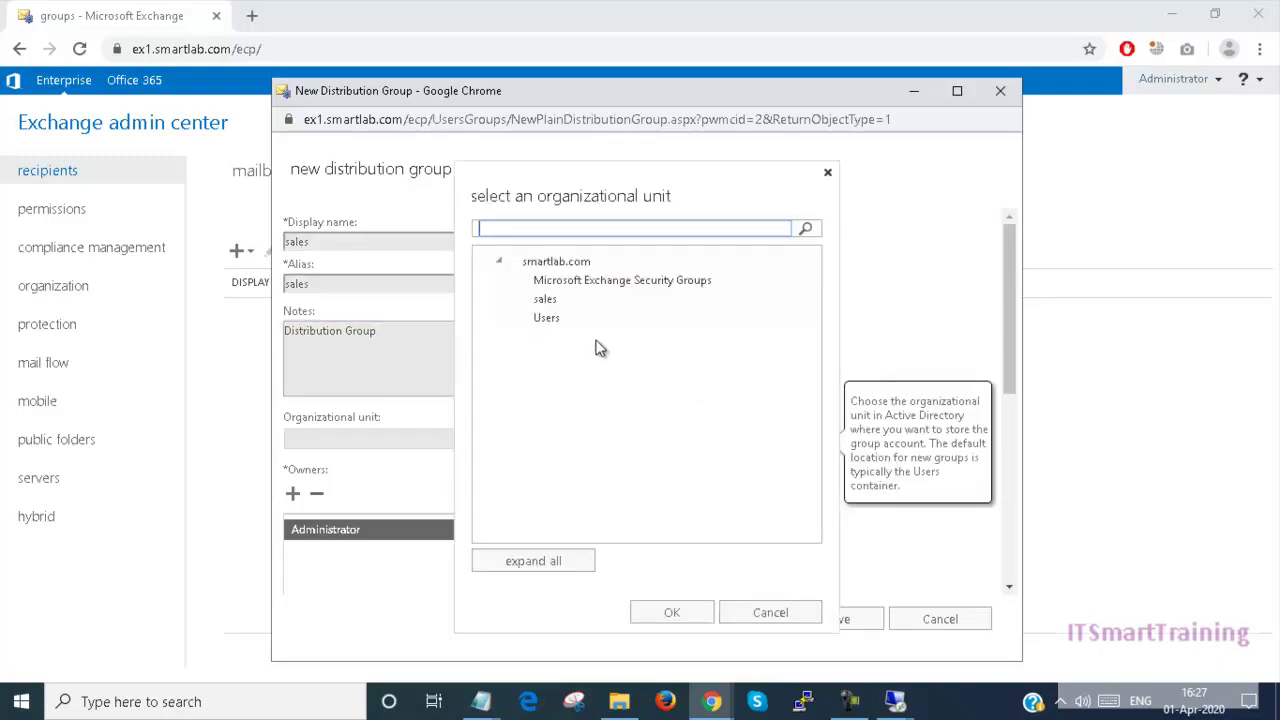
left_click(545, 300)
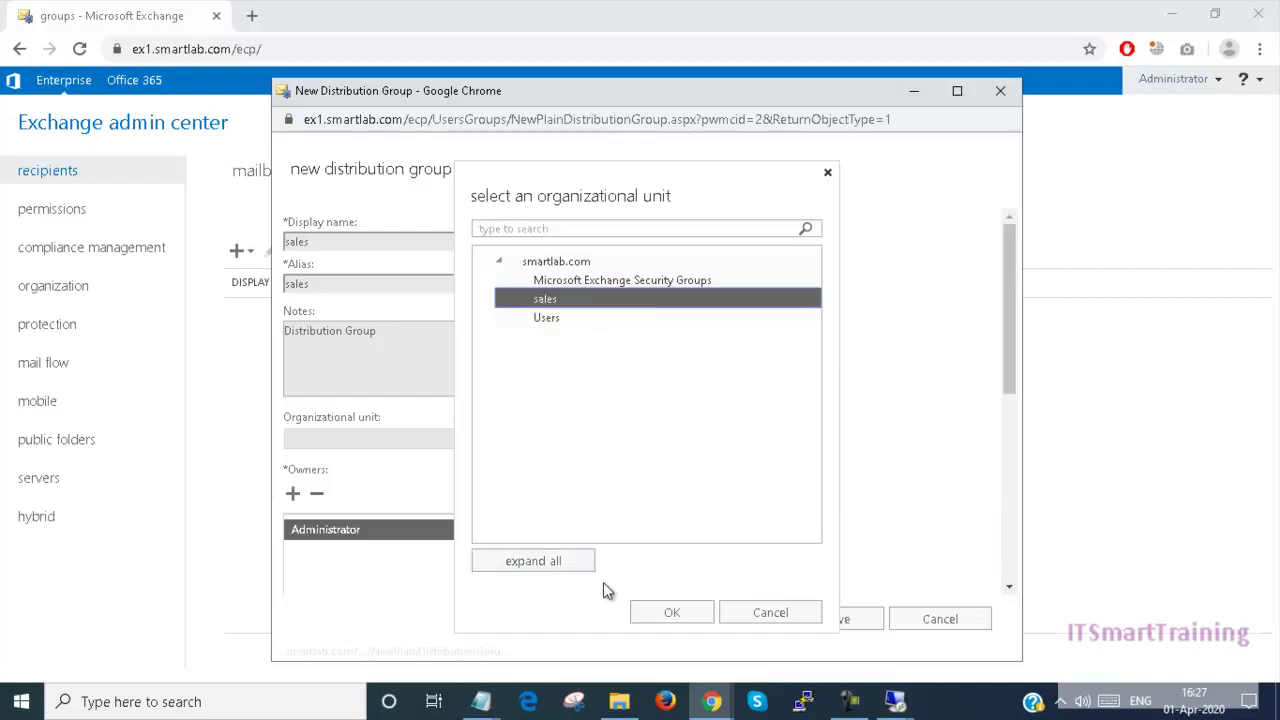
left_click(663, 608)
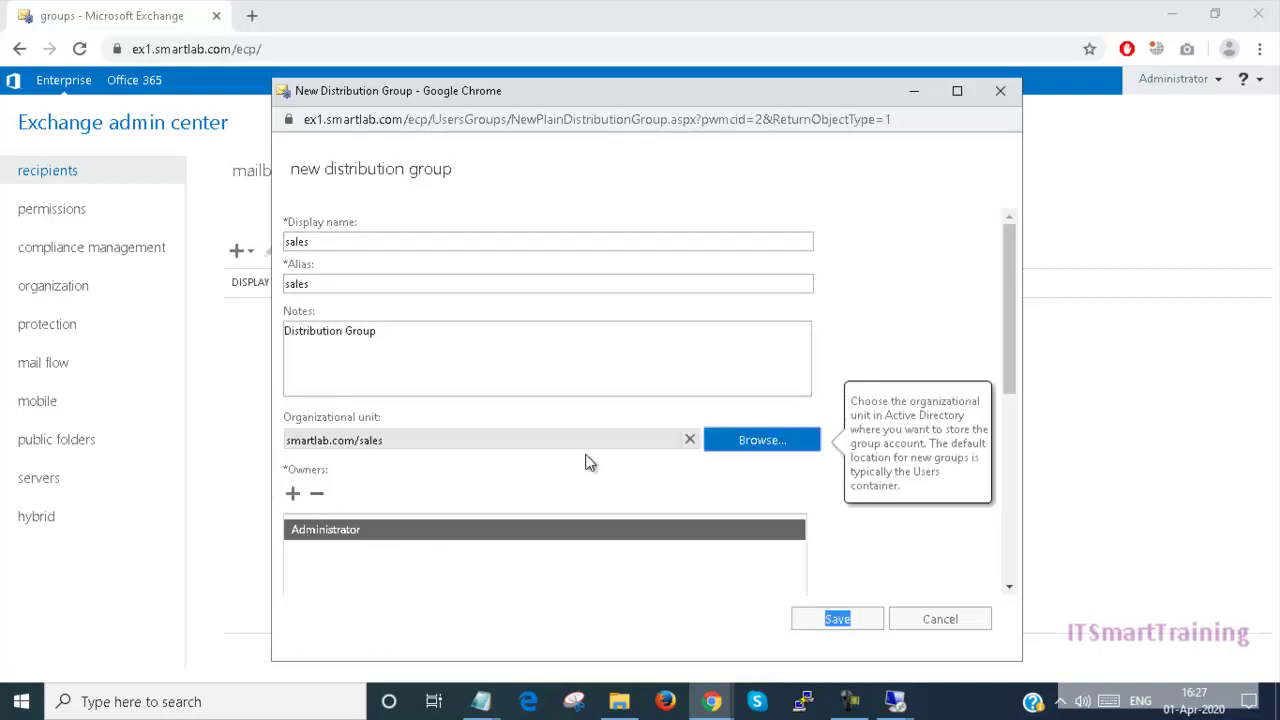
Step: Select s1 and s2 in Select Members and add them to the group's members
scroll(445, 467, "down", 3)
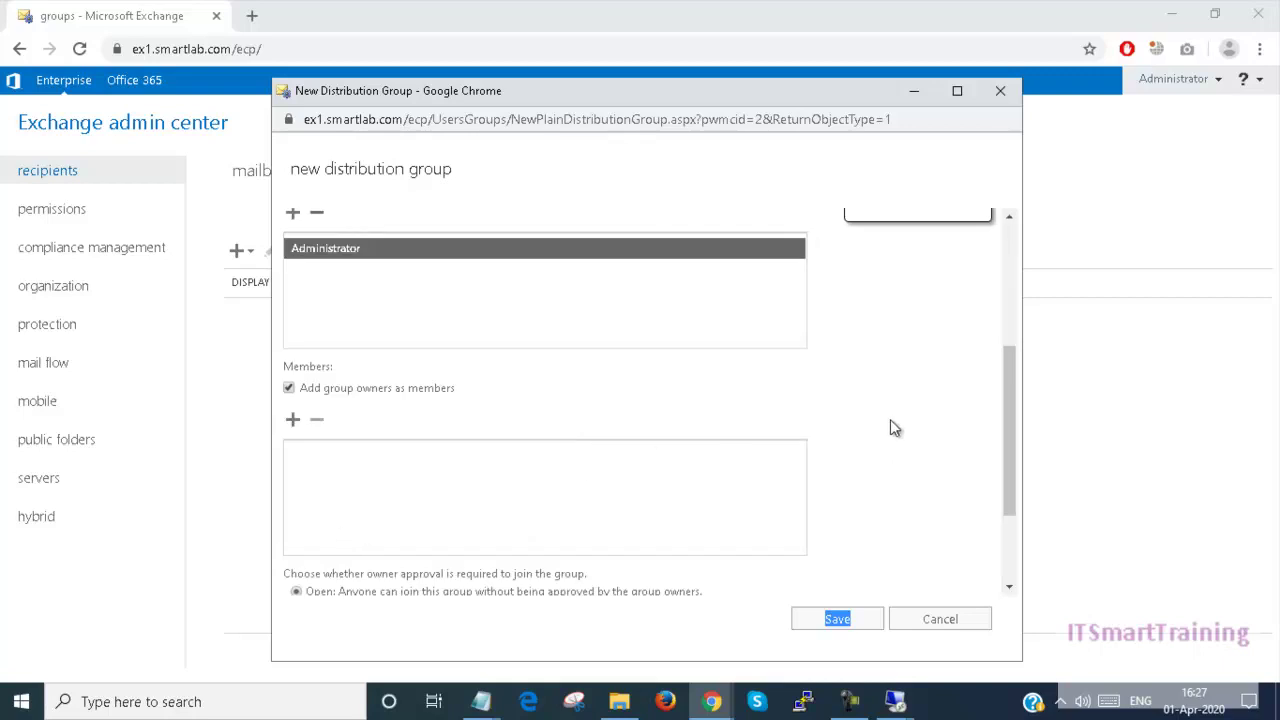
scroll(371, 290, "up", 1)
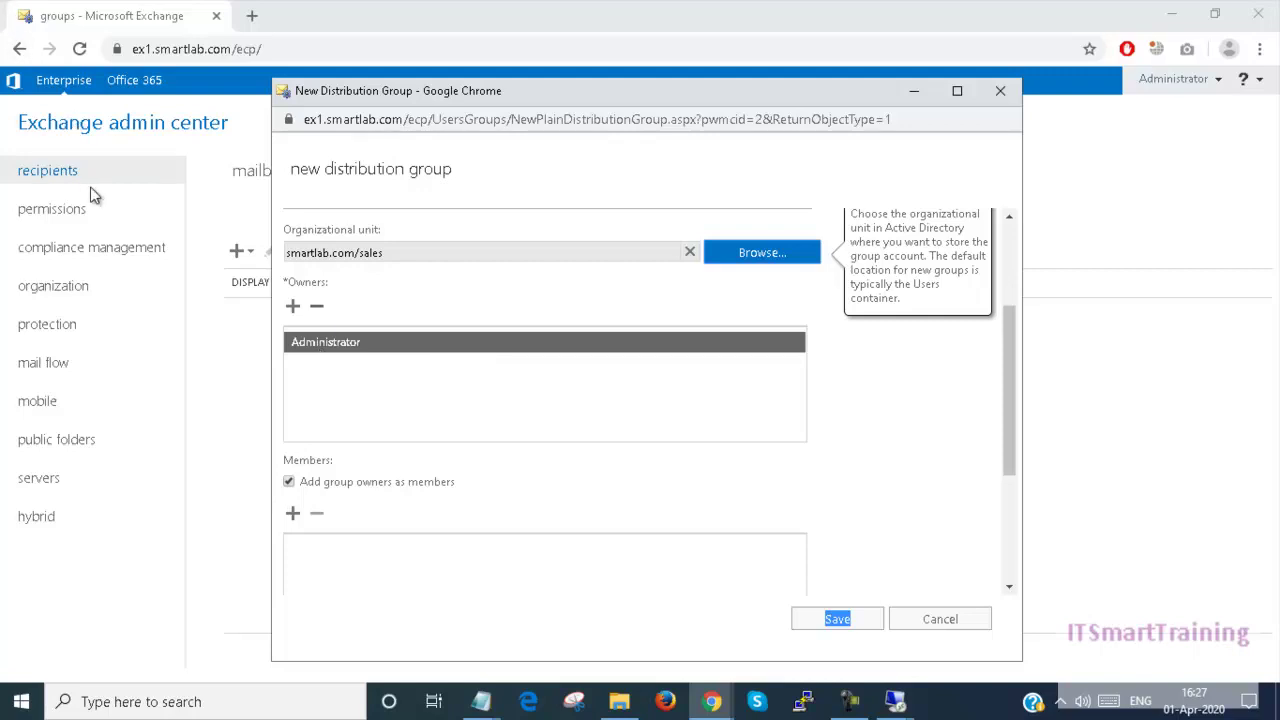
left_click_drag(1008, 356, 1008, 416)
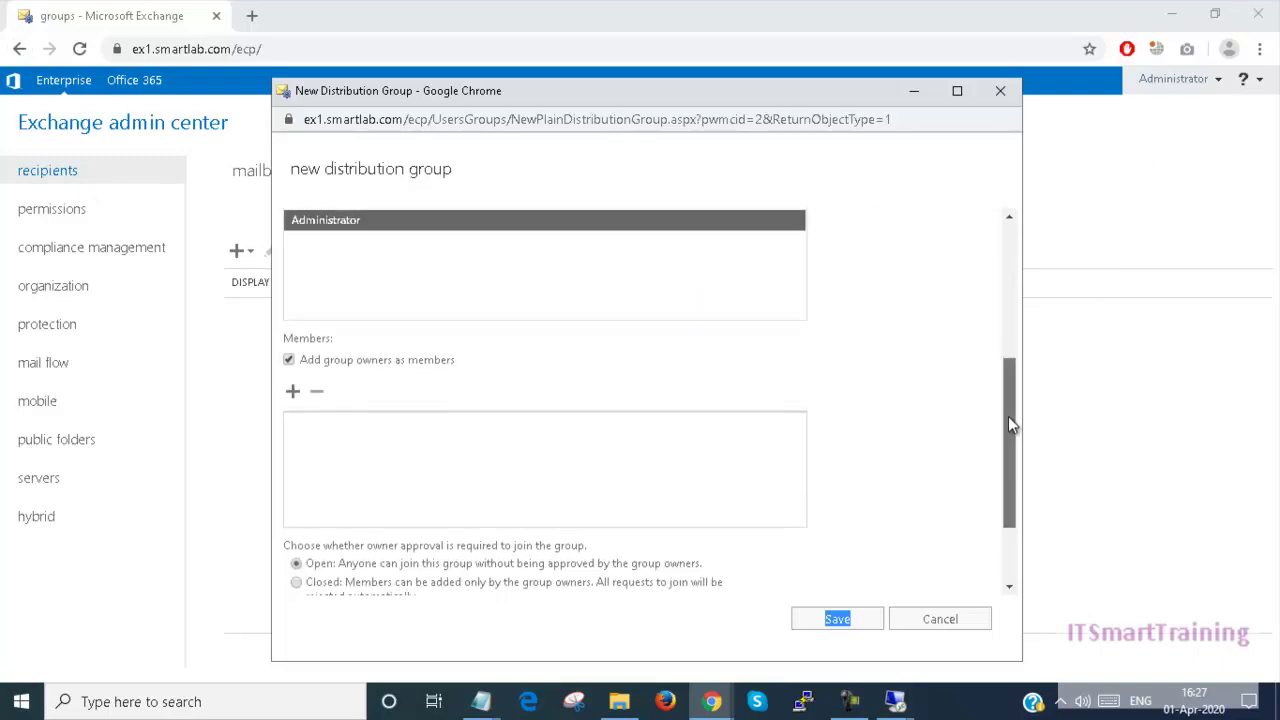
left_click(292, 391)
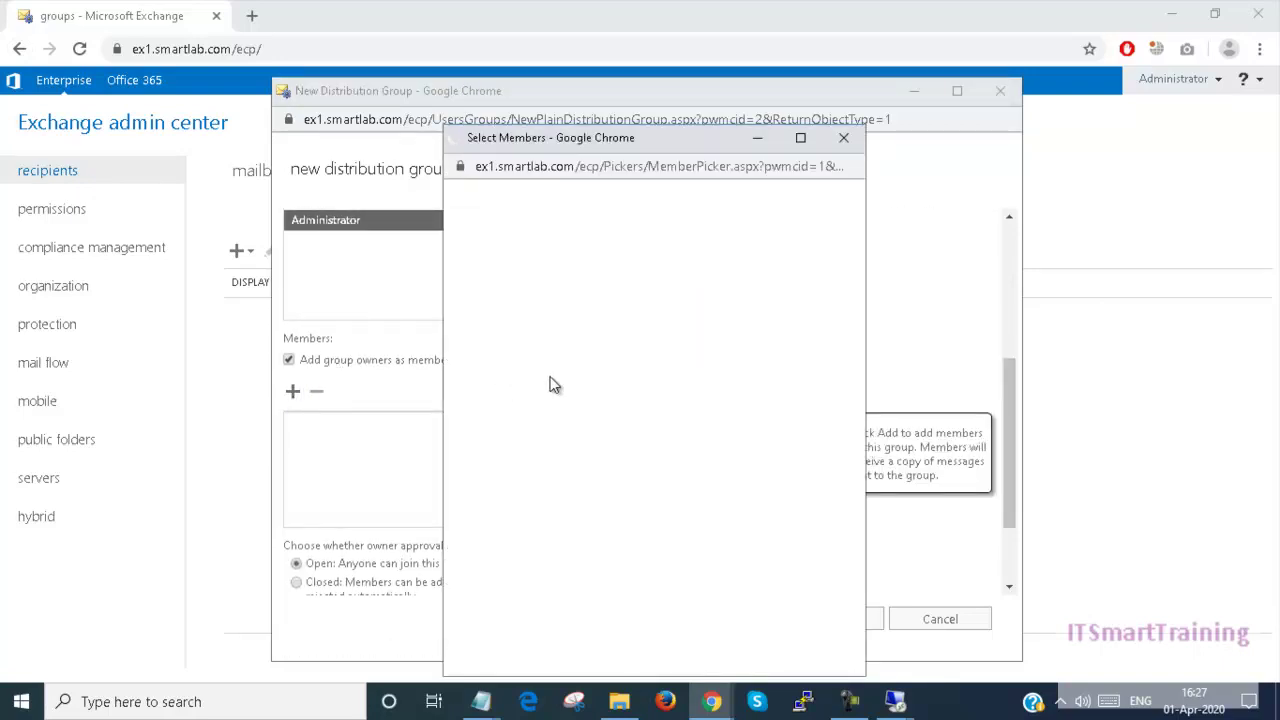
left_click(505, 300)
double_click(505, 300)
left_click(501, 314, "ctrl")
left_click(501, 314)
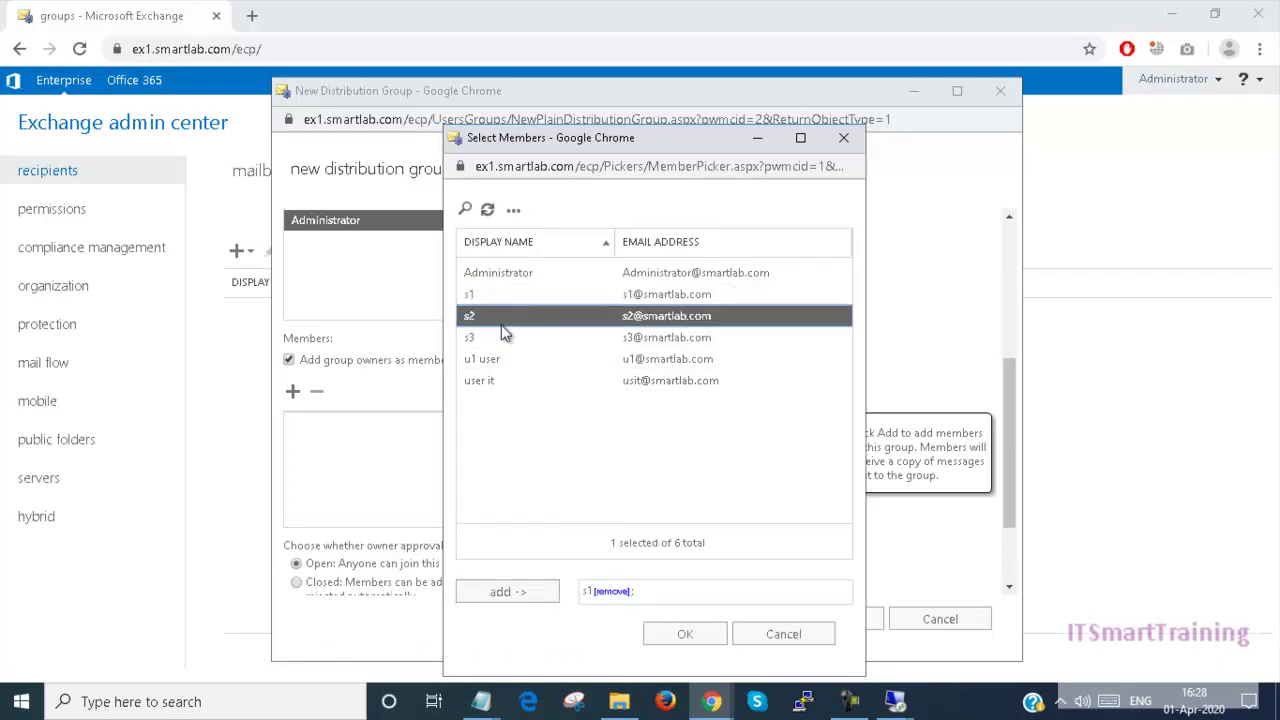
left_click(513, 295)
left_click(513, 314, "ctrl")
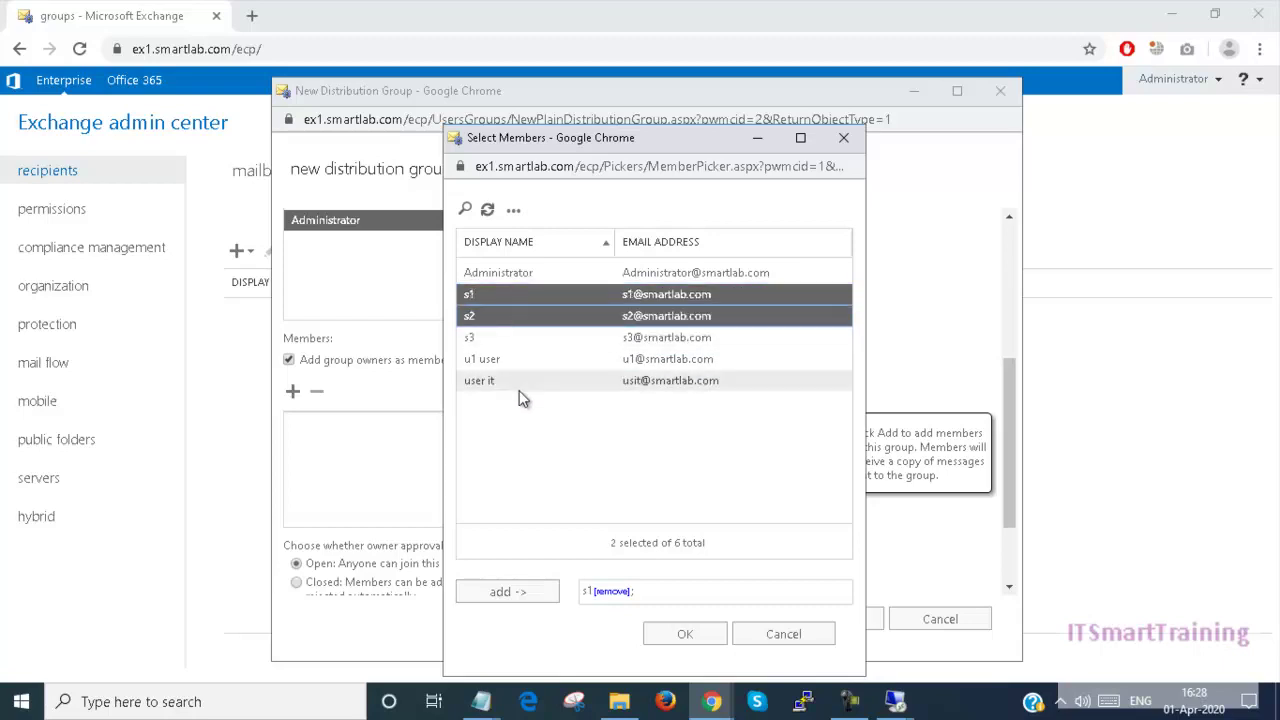
left_click(500, 594)
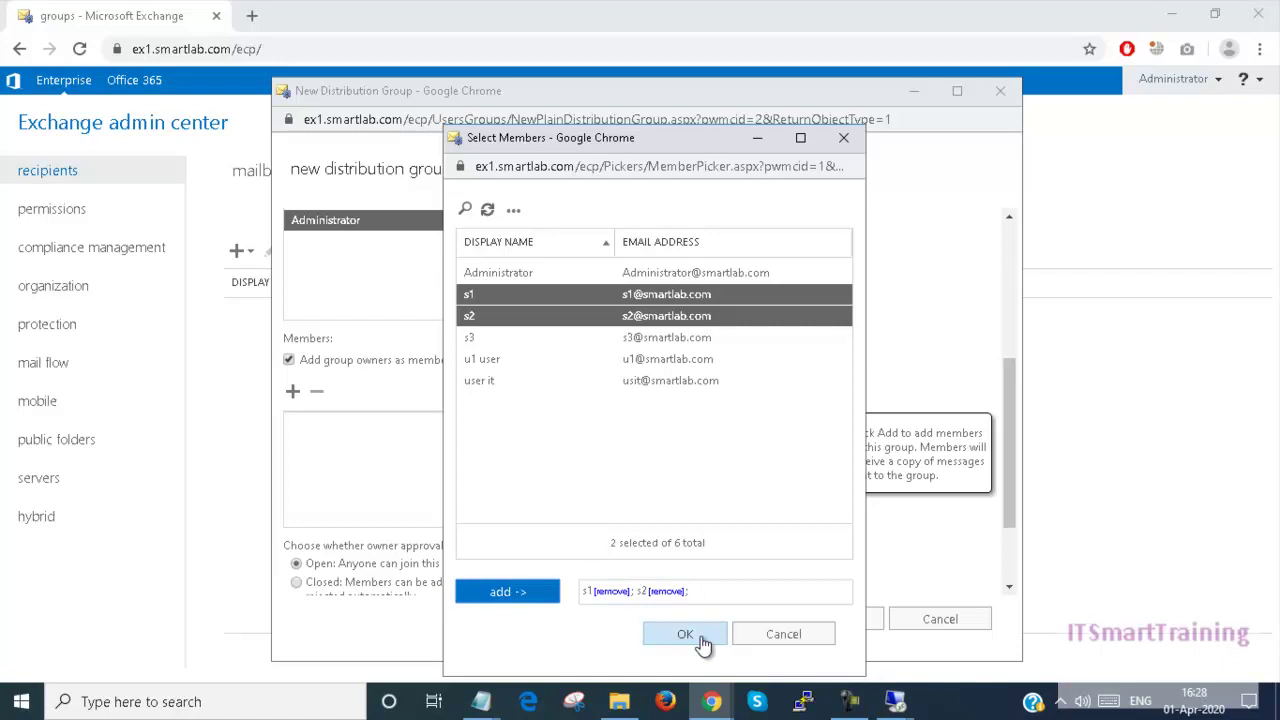
left_click(700, 637)
left_click_drag(1010, 384, 1005, 477)
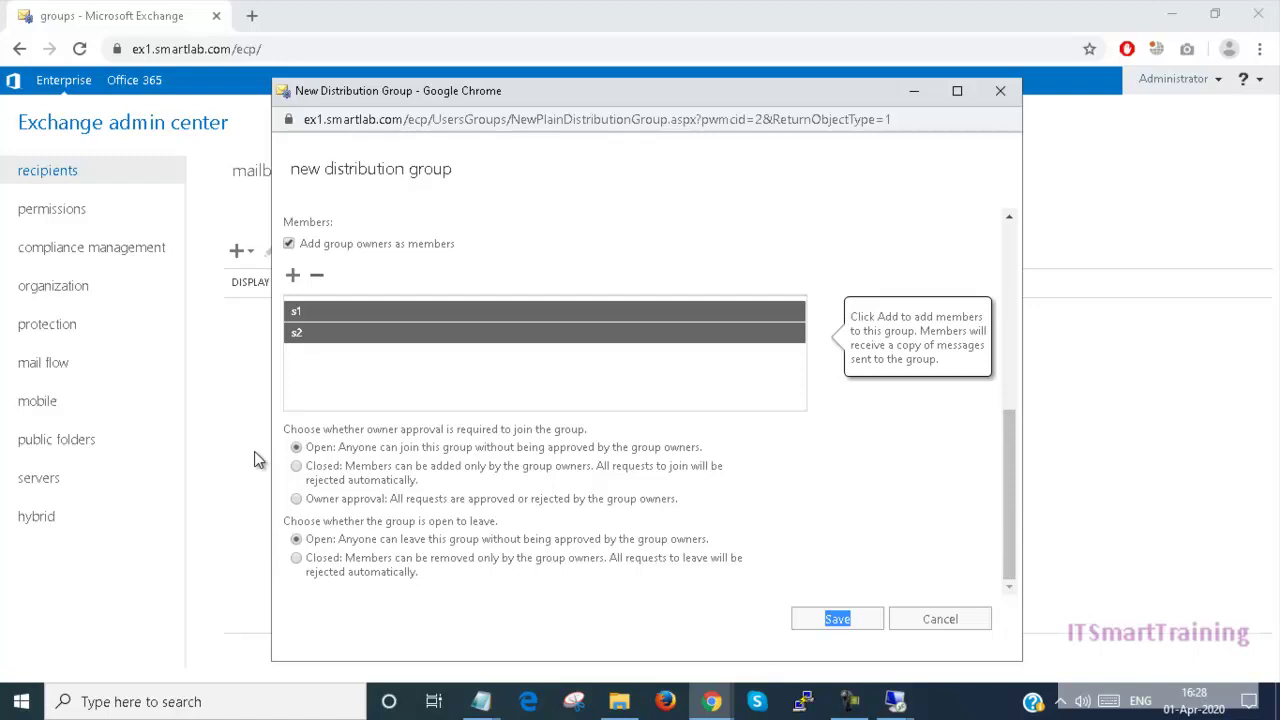
Step: Review the owner-approval options and save the sales group, owned by Administrator
left_click_drag(287, 428, 571, 433)
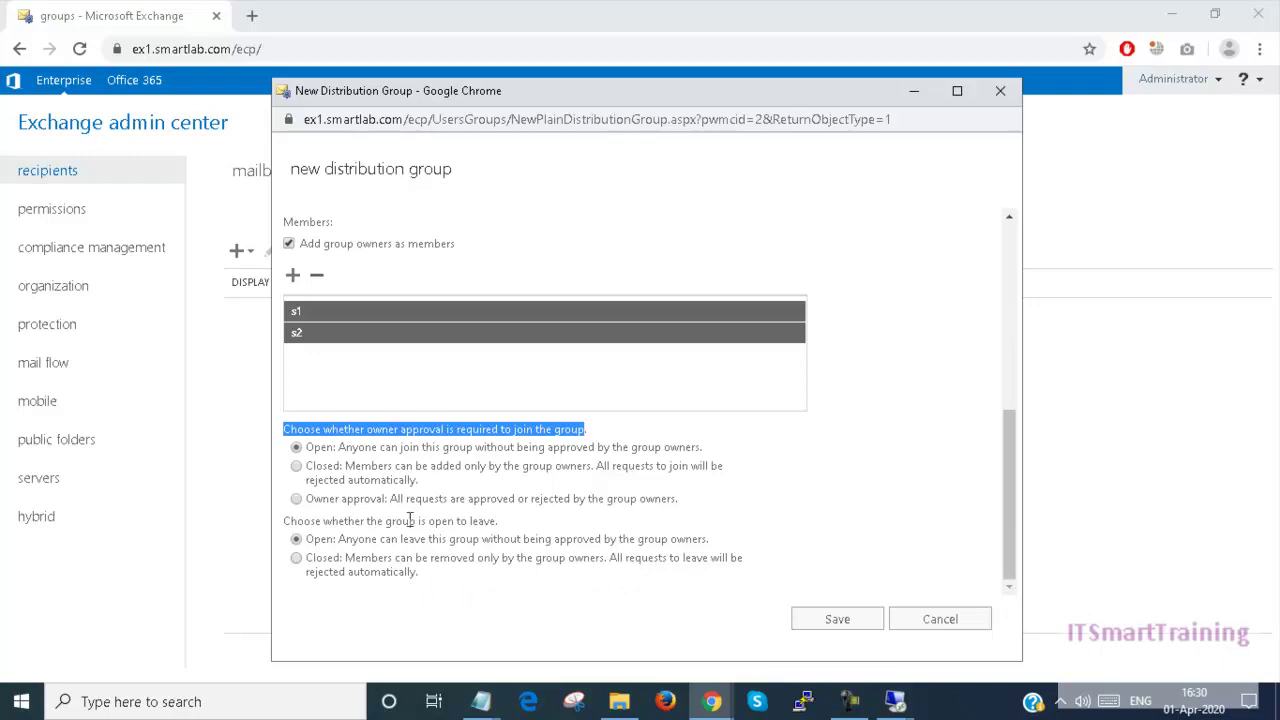
left_click(837, 619)
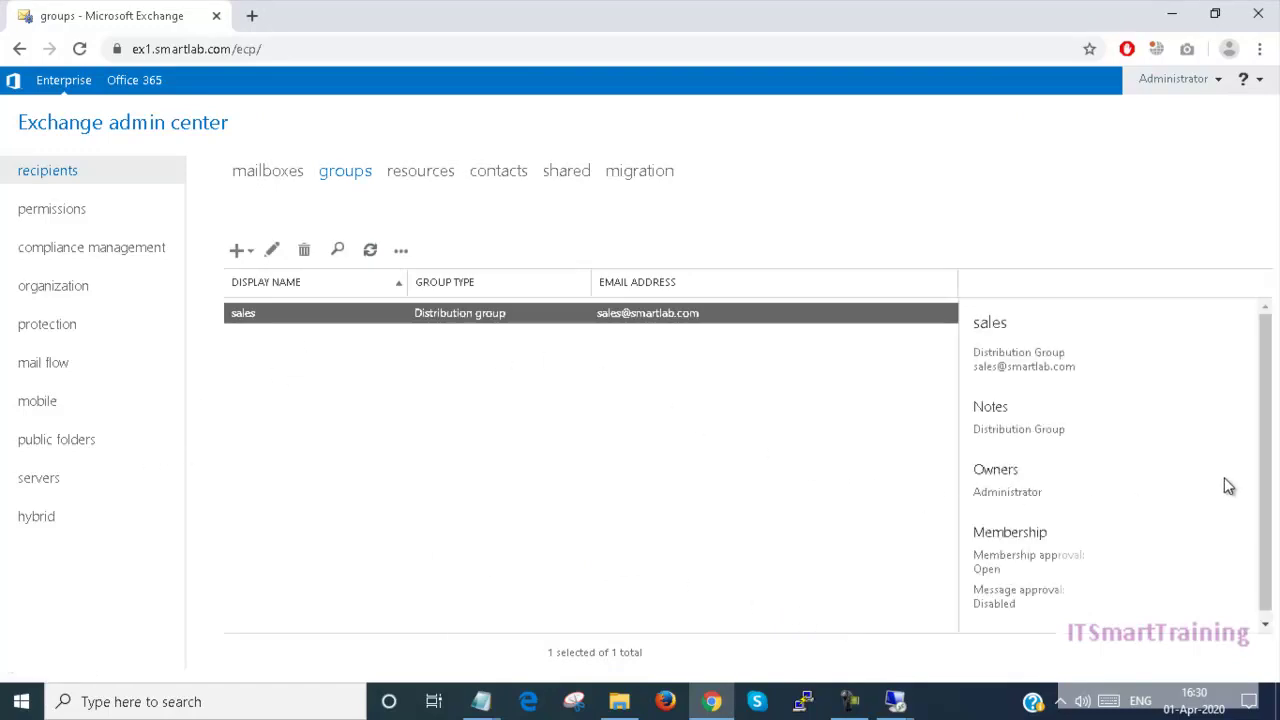
left_click_drag(1267, 434, 1266, 507)
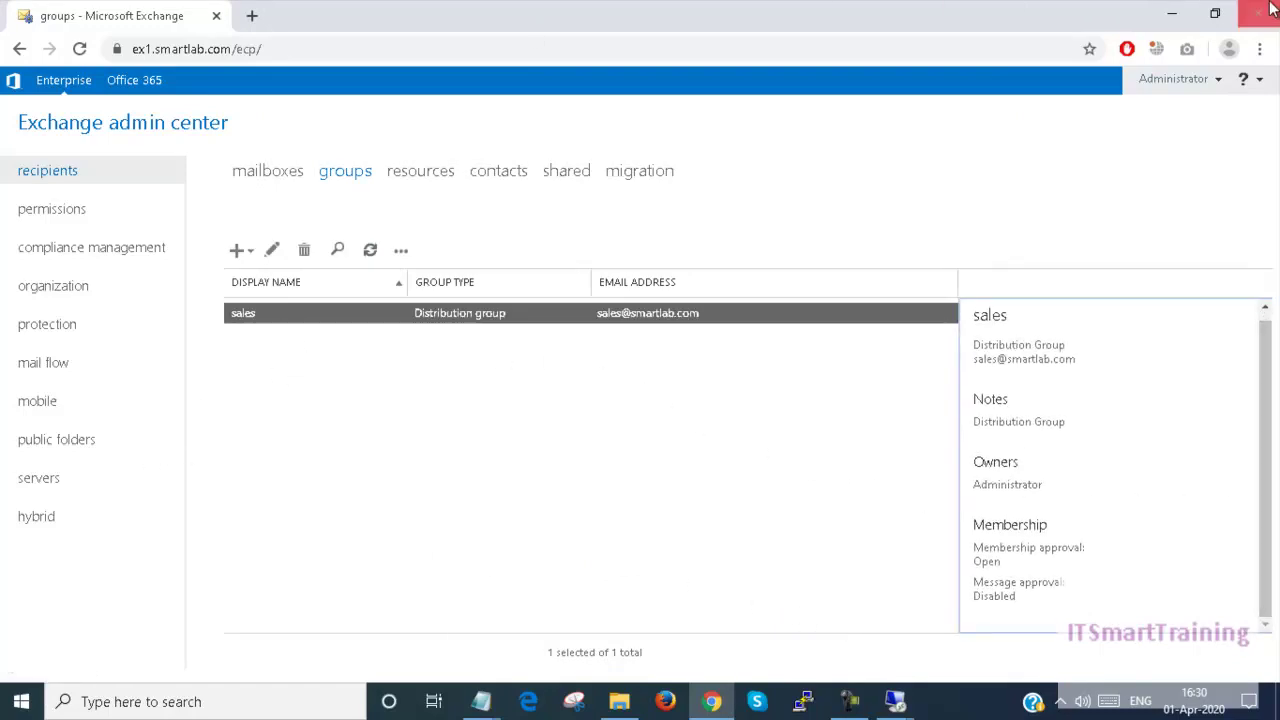
Step: Load ex1.smartlab.com/owa in a new incognito window and reload the HTTP 403 access-denied page
left_click(1258, 48)
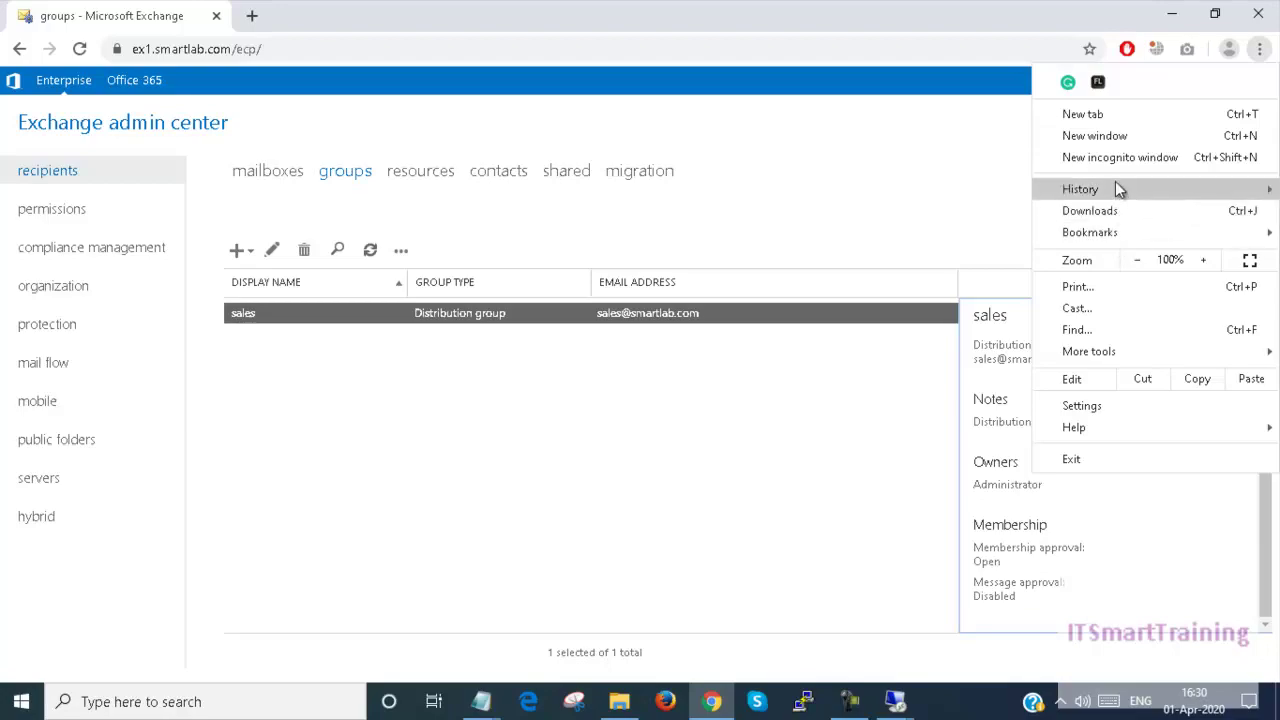
left_click(1115, 160)
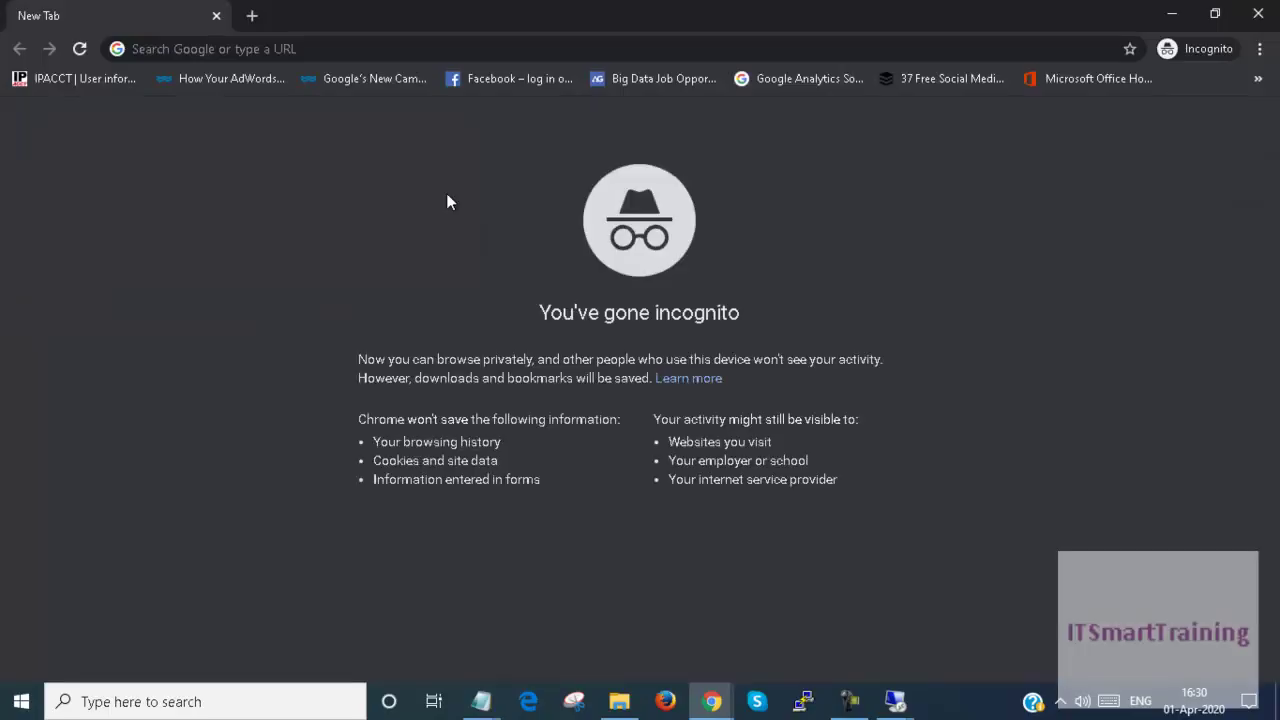
left_click(346, 49)
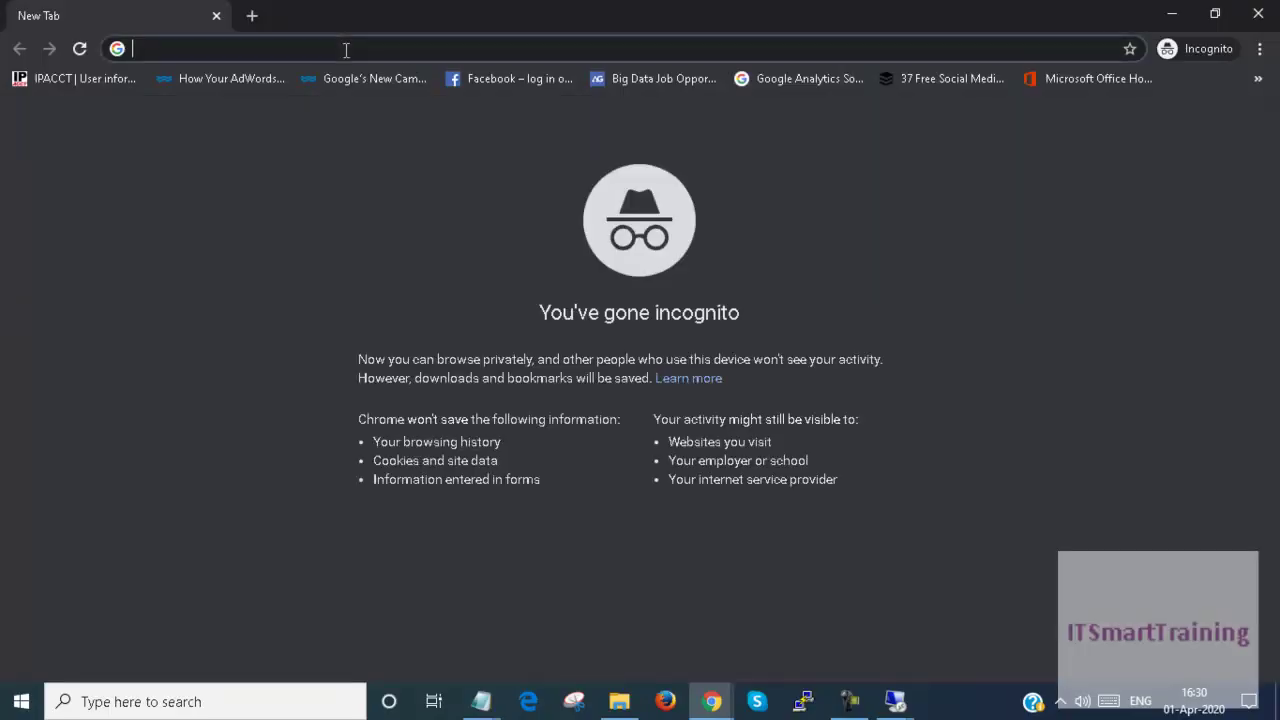
type("ex1.smartlab.com/ecp")
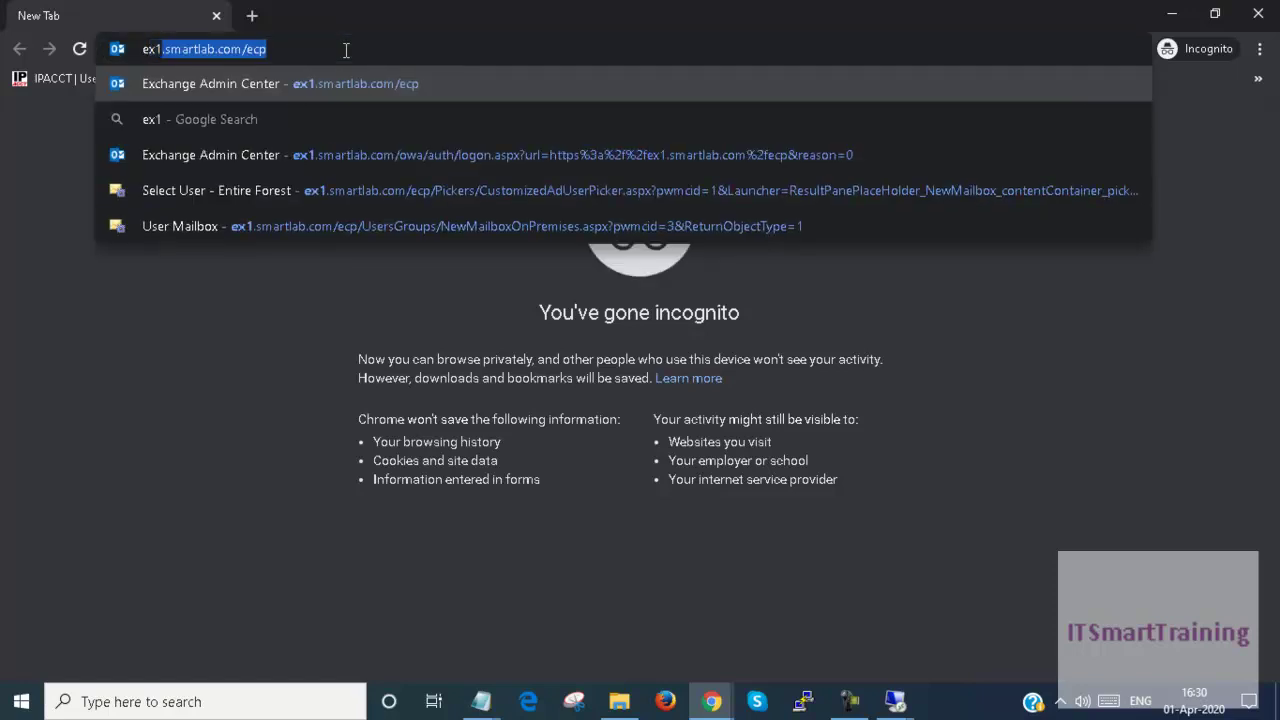
key("Right")
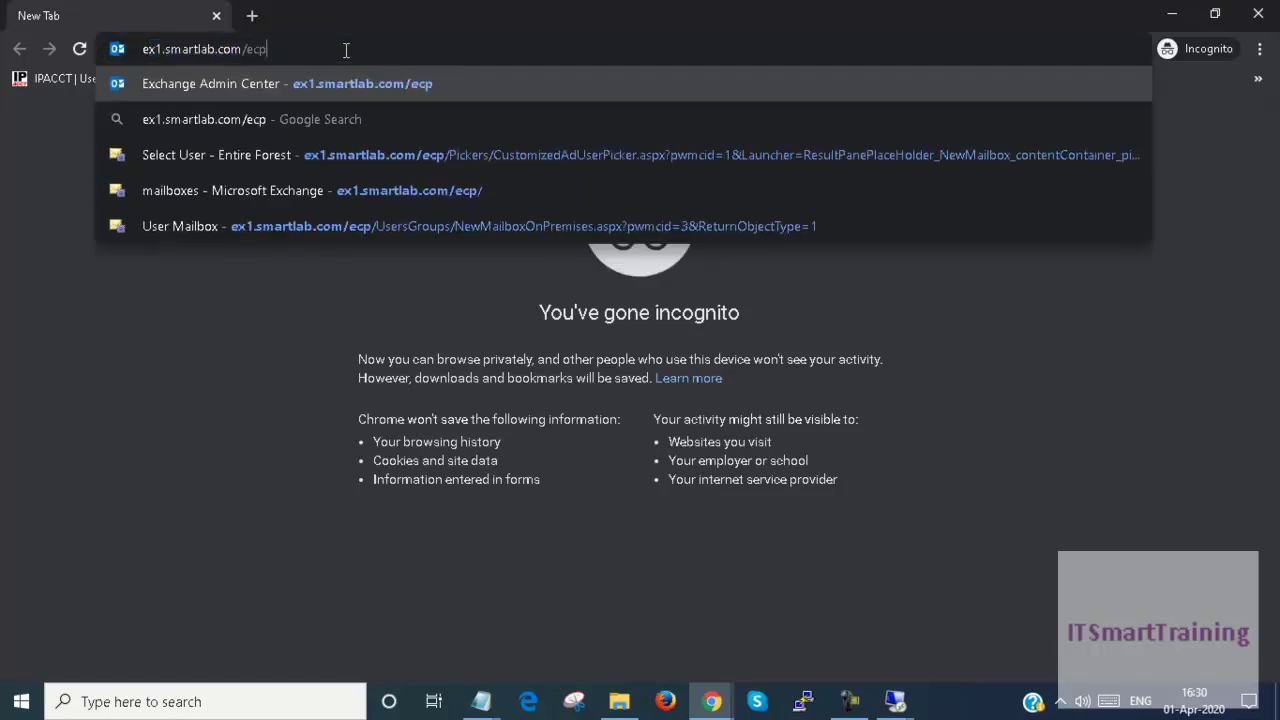
key("BackSpace")
key("BackSpace")
key("BackSpace")
type("owa")
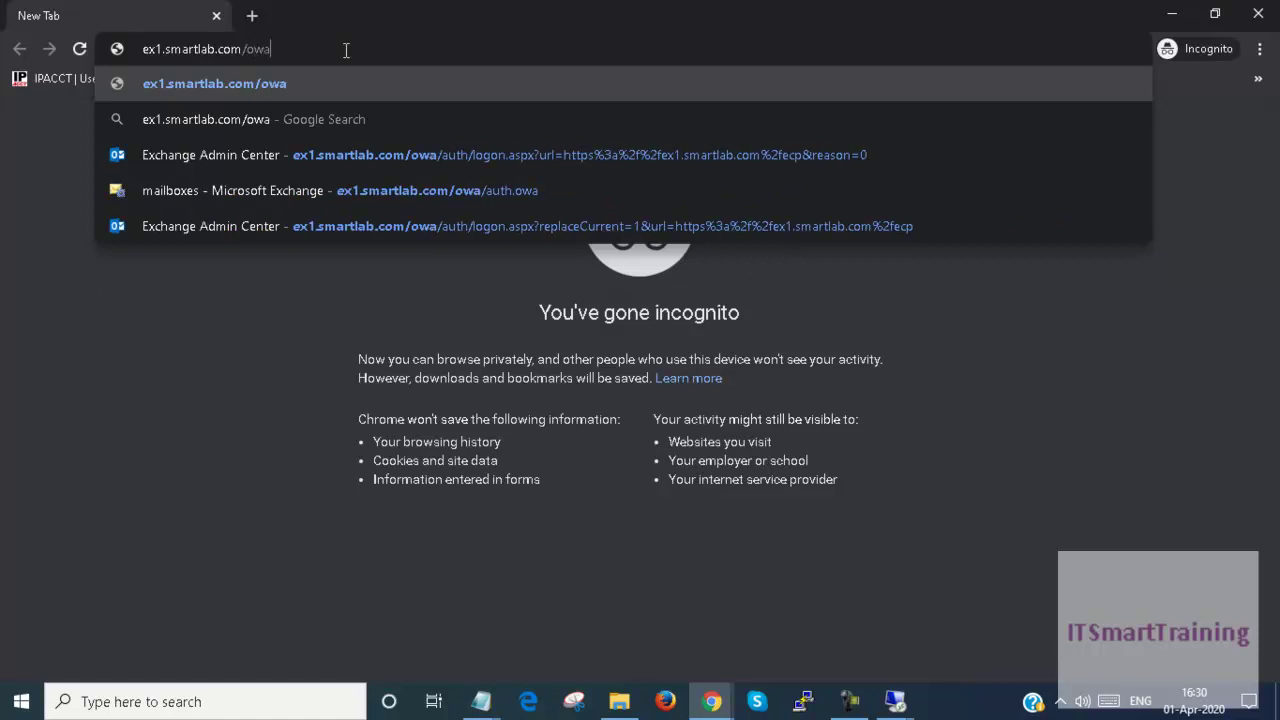
key("Return")
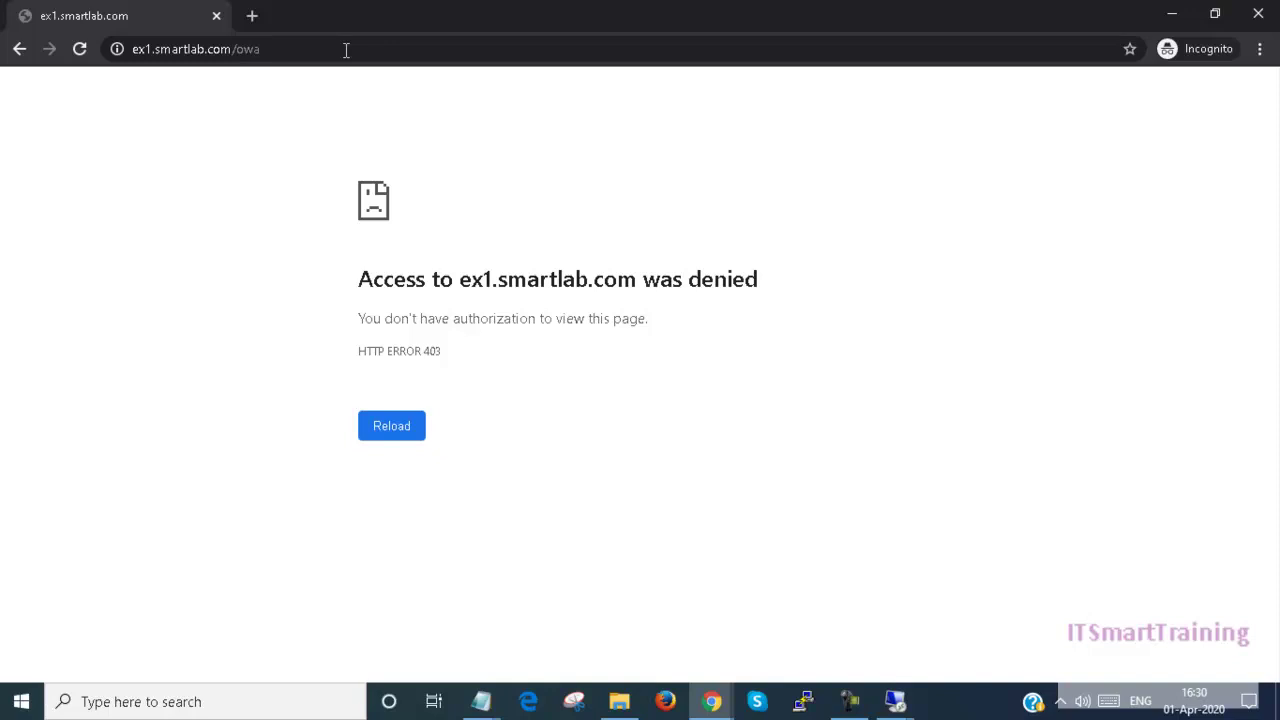
left_click(84, 56)
left_click(84, 56)
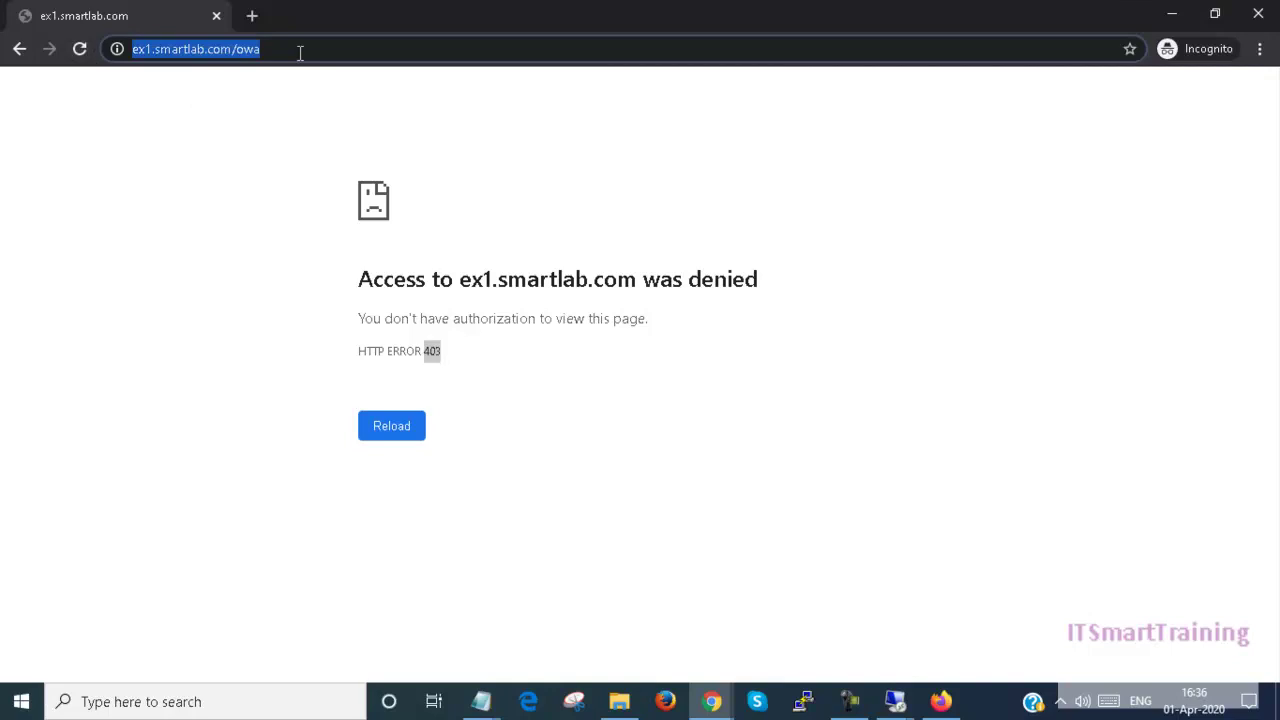
type("htt")
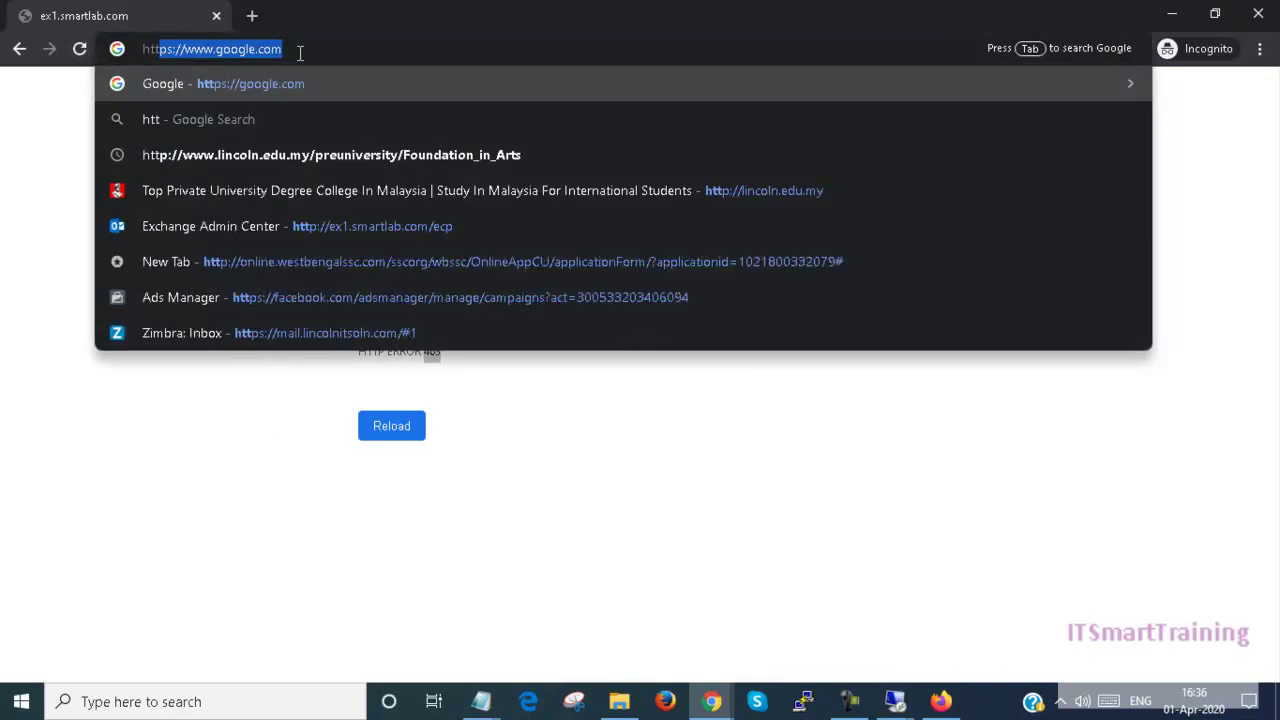
type("ps:")
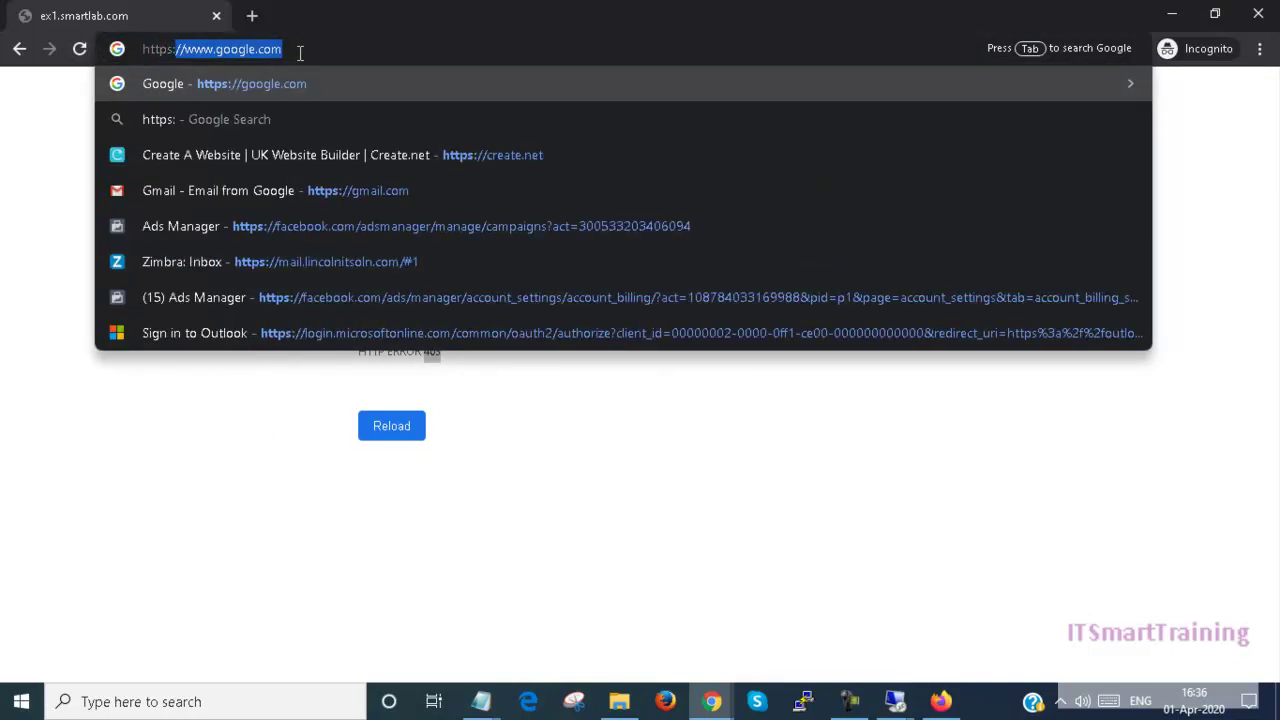
type("//e")
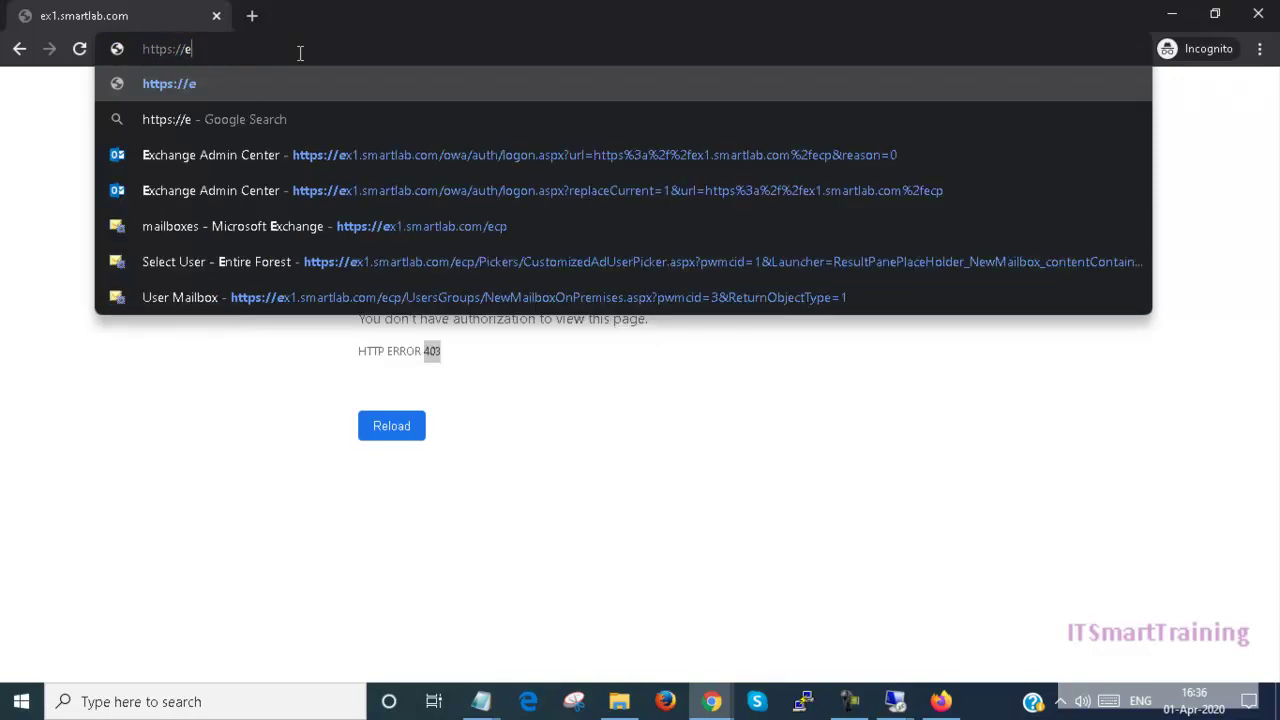
type("x1.s")
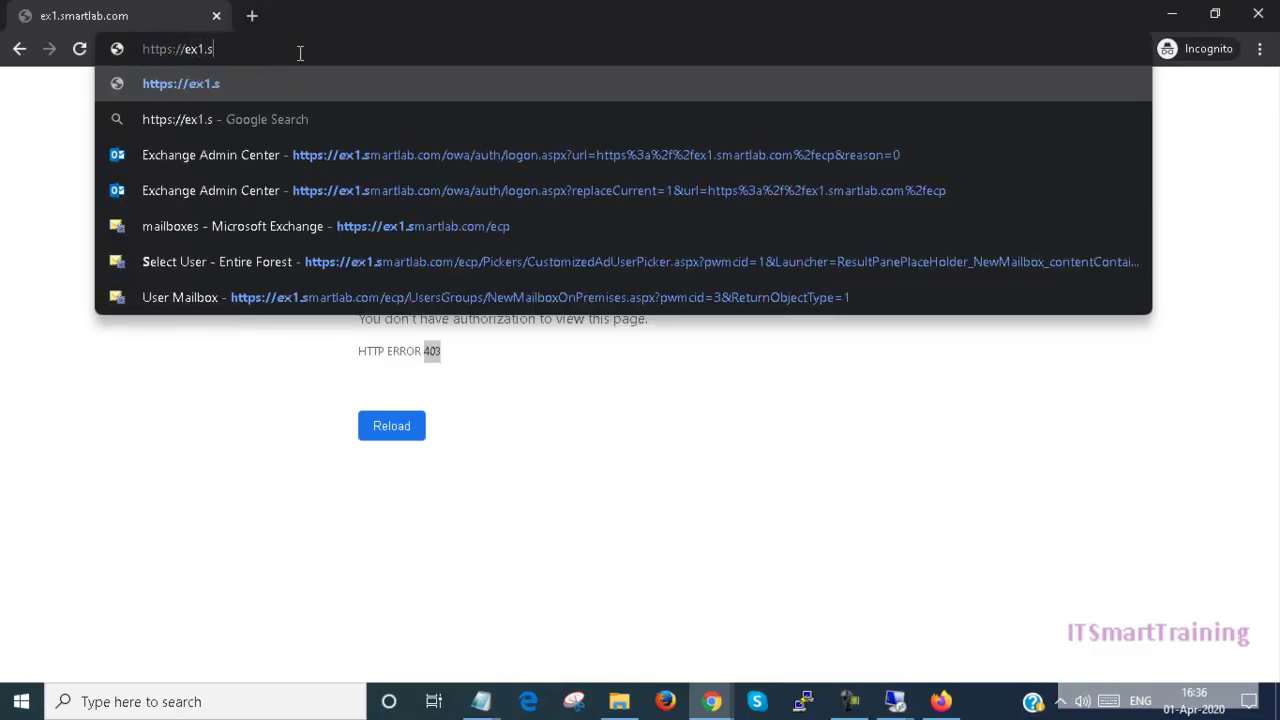
type("martlab")
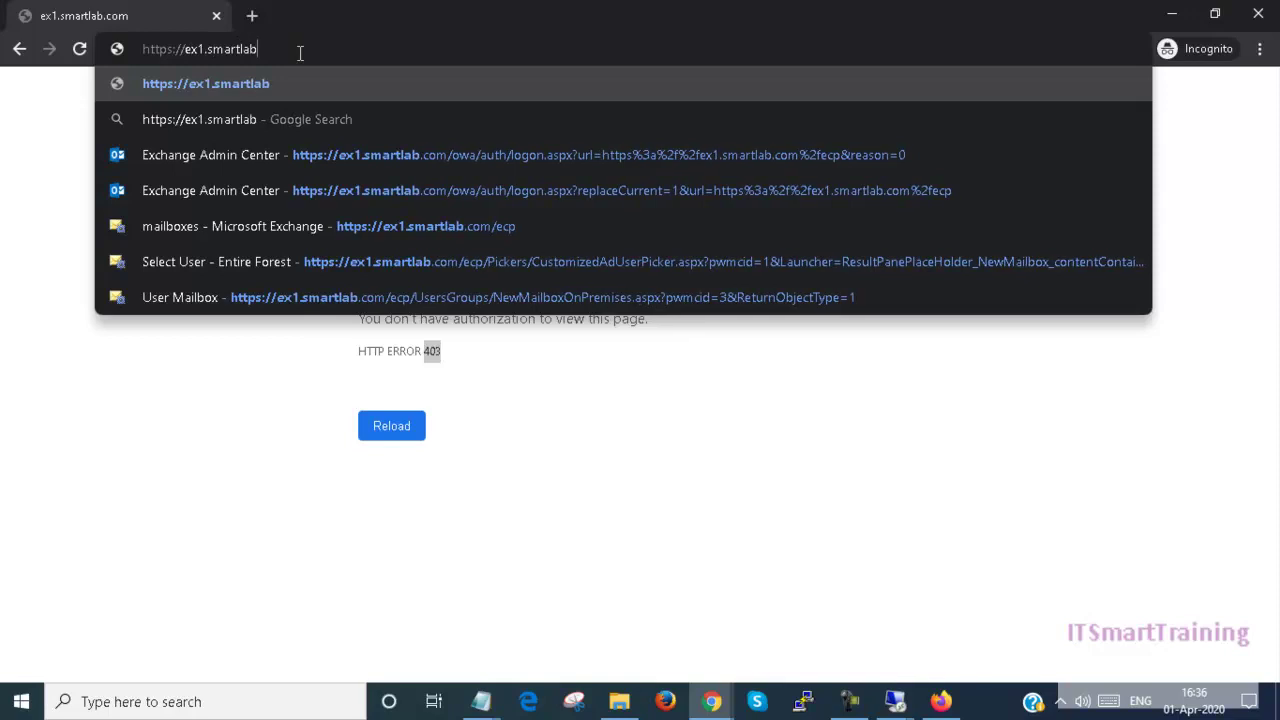
type(".c")
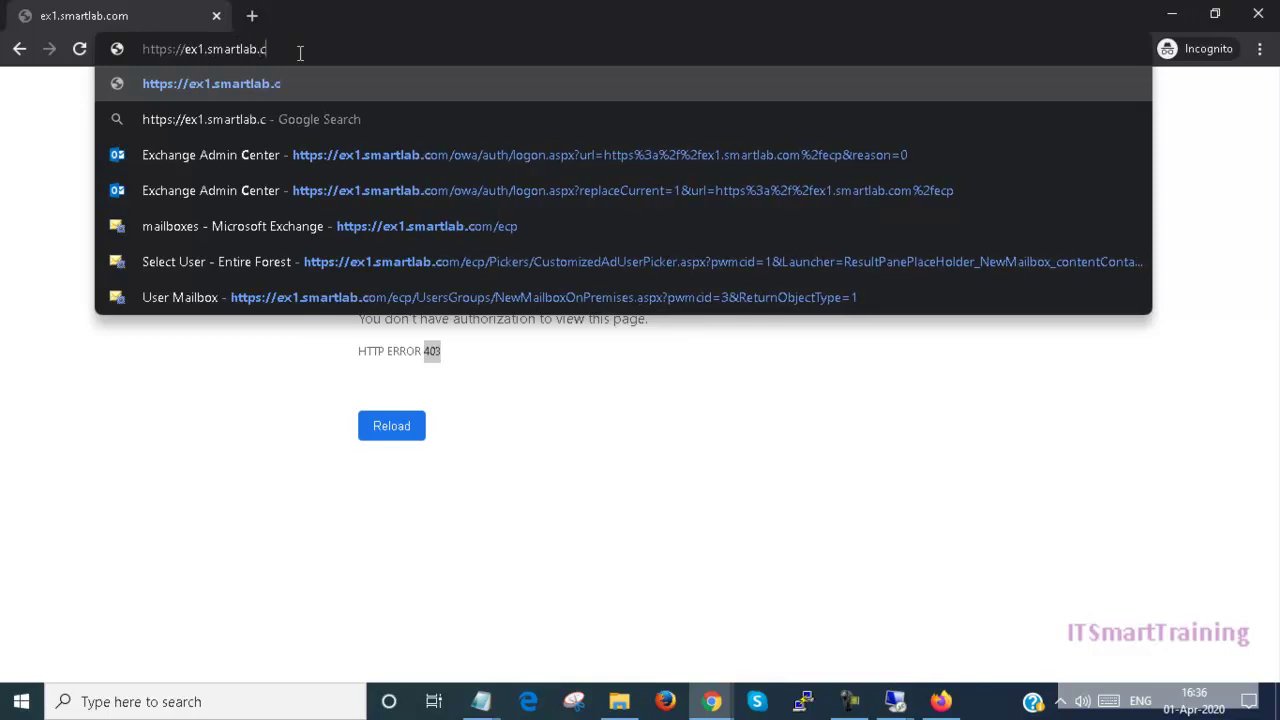
type("om/owa")
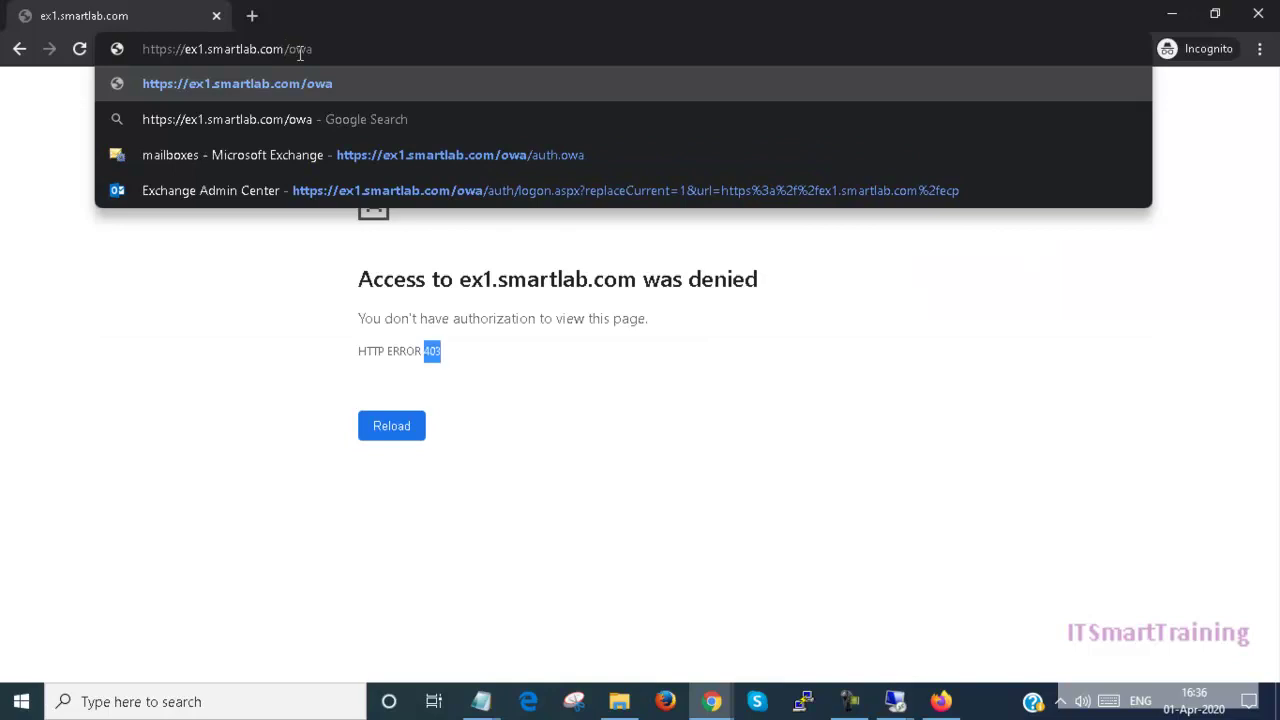
key("Return")
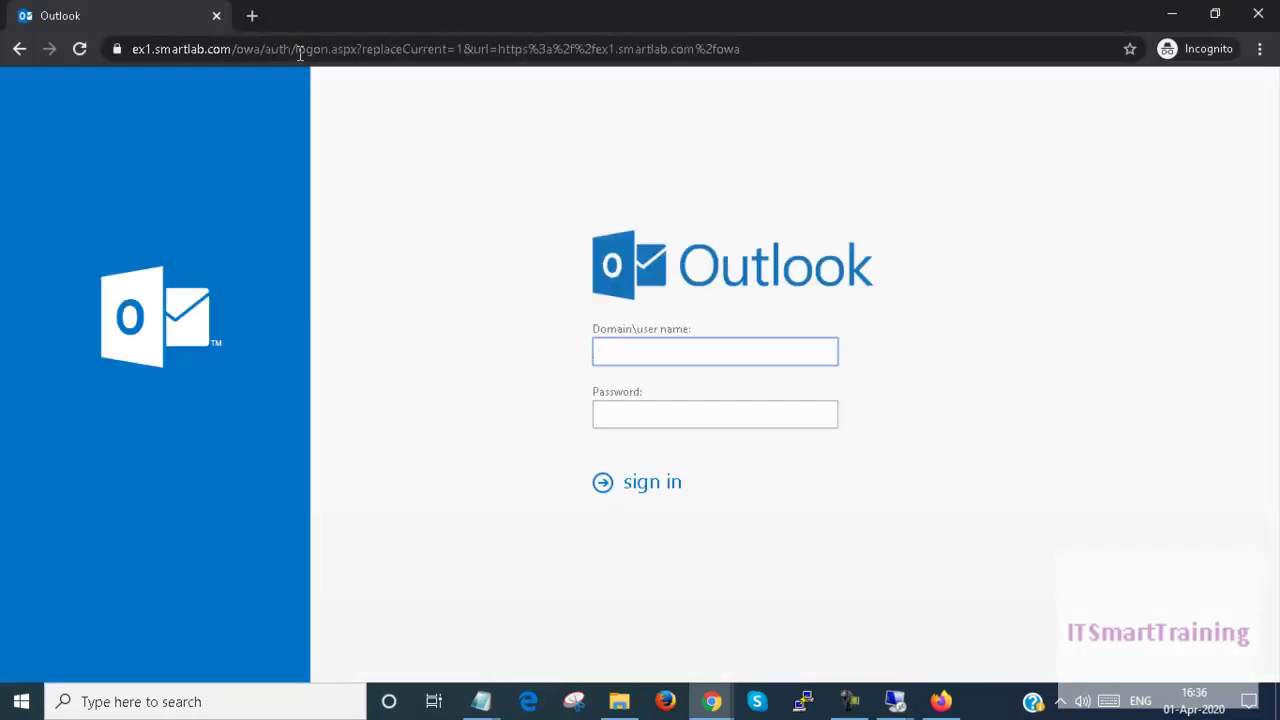
type("smartlab\\s1")
Step: Enter the account password and sign in to Outlook on the web
key("Tab")
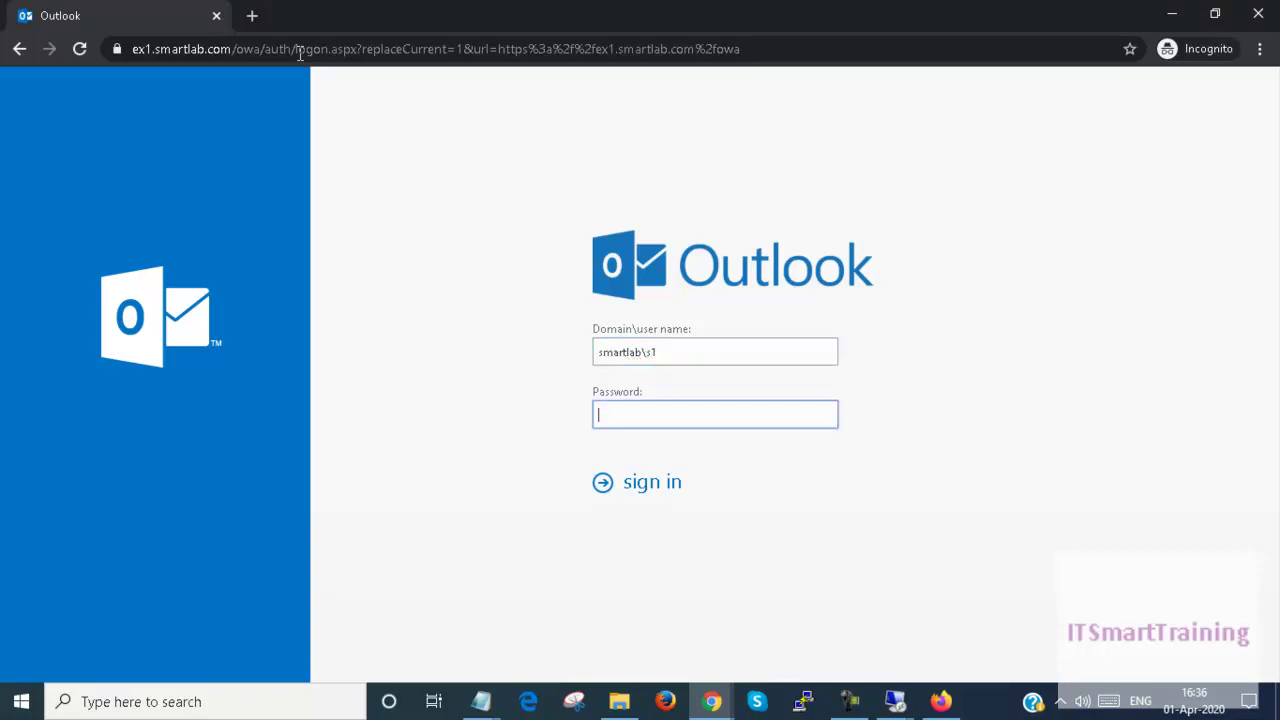
type("********")
key("Return")
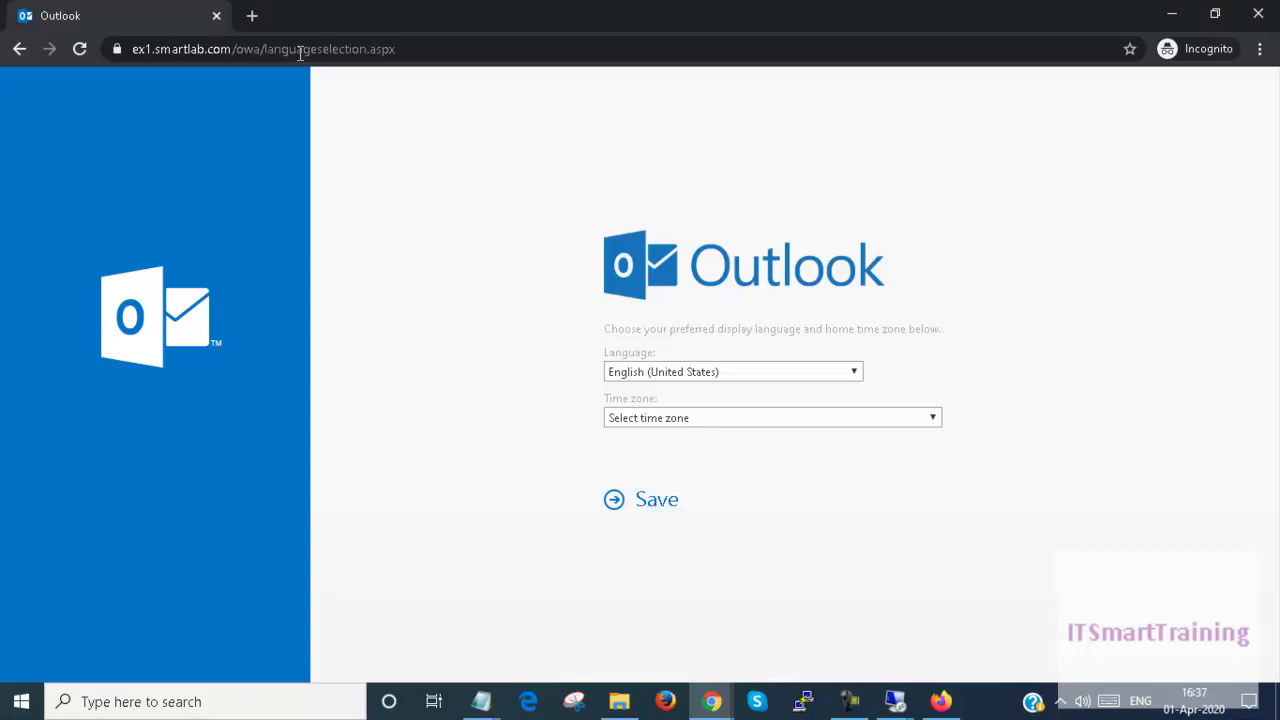
Step: Set the time zone to (UTC+05:30) Chennai, Kolkata, Mumbai, New Delhi and save
left_click(779, 420)
scroll(871, 157, "down", 1)
left_click_drag(931, 140, 923, 313)
left_click(860, 168)
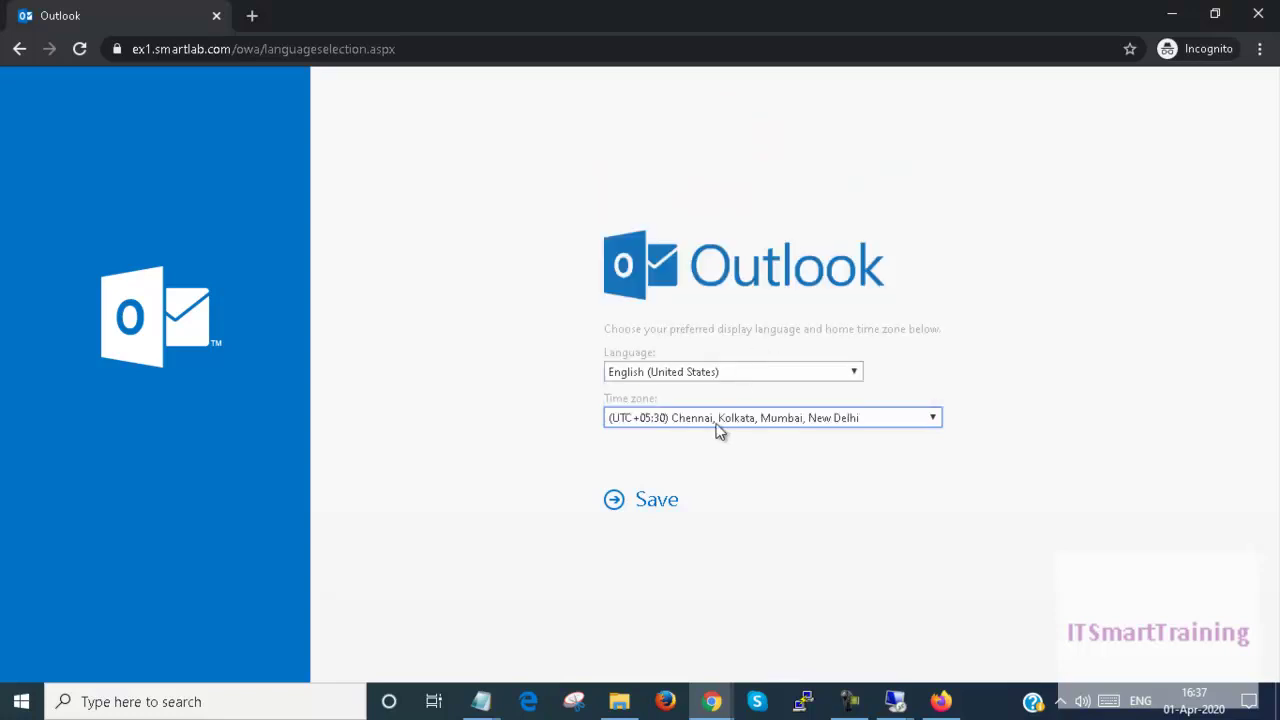
left_click(655, 501)
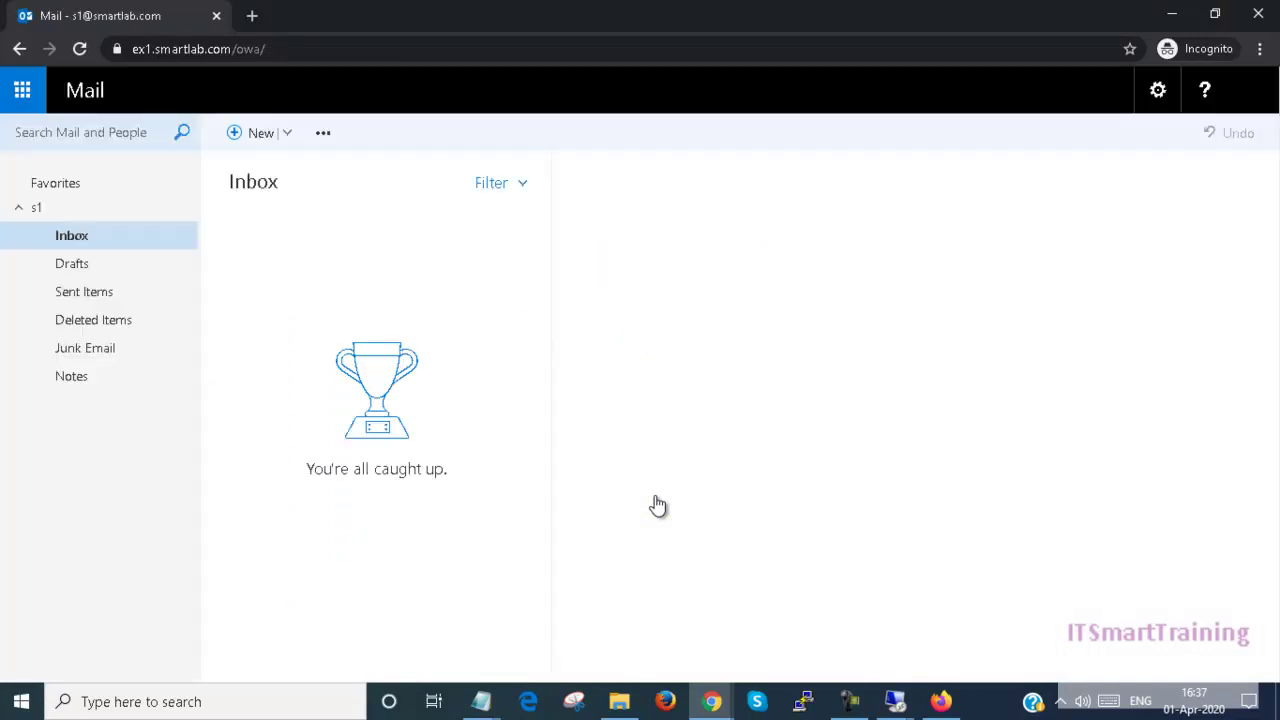
left_click(1260, 49)
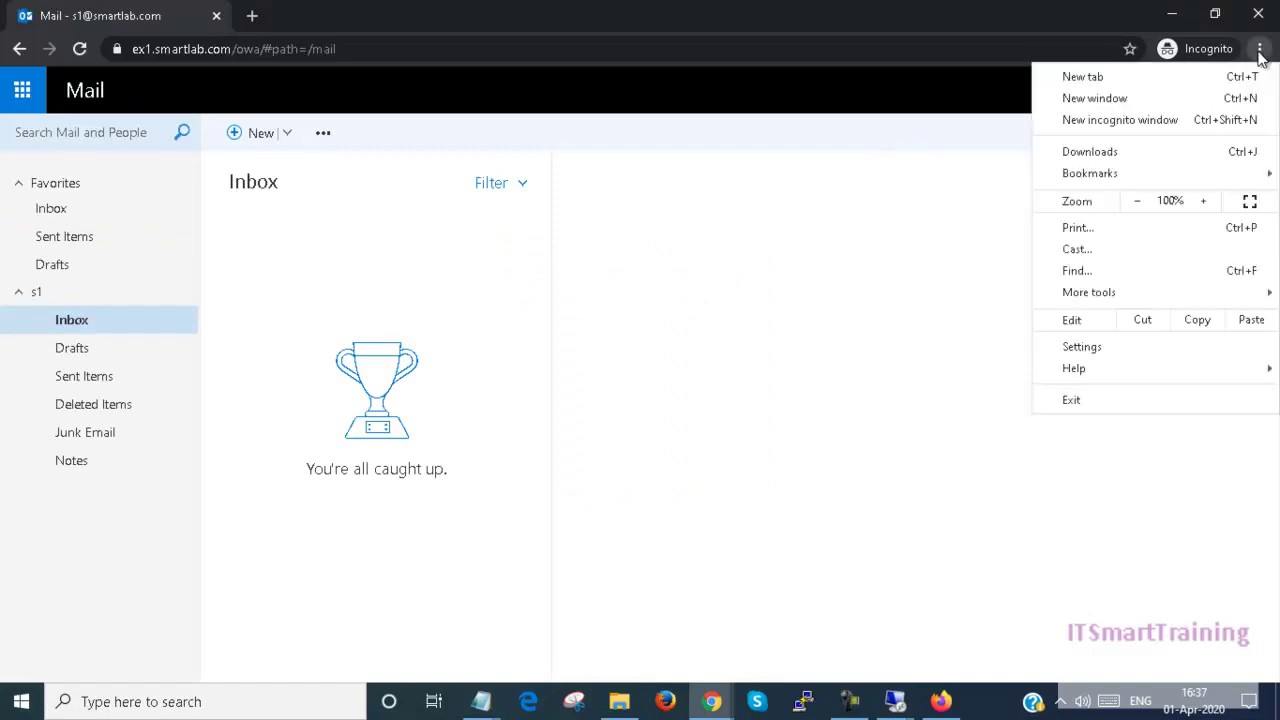
left_click(1189, 97)
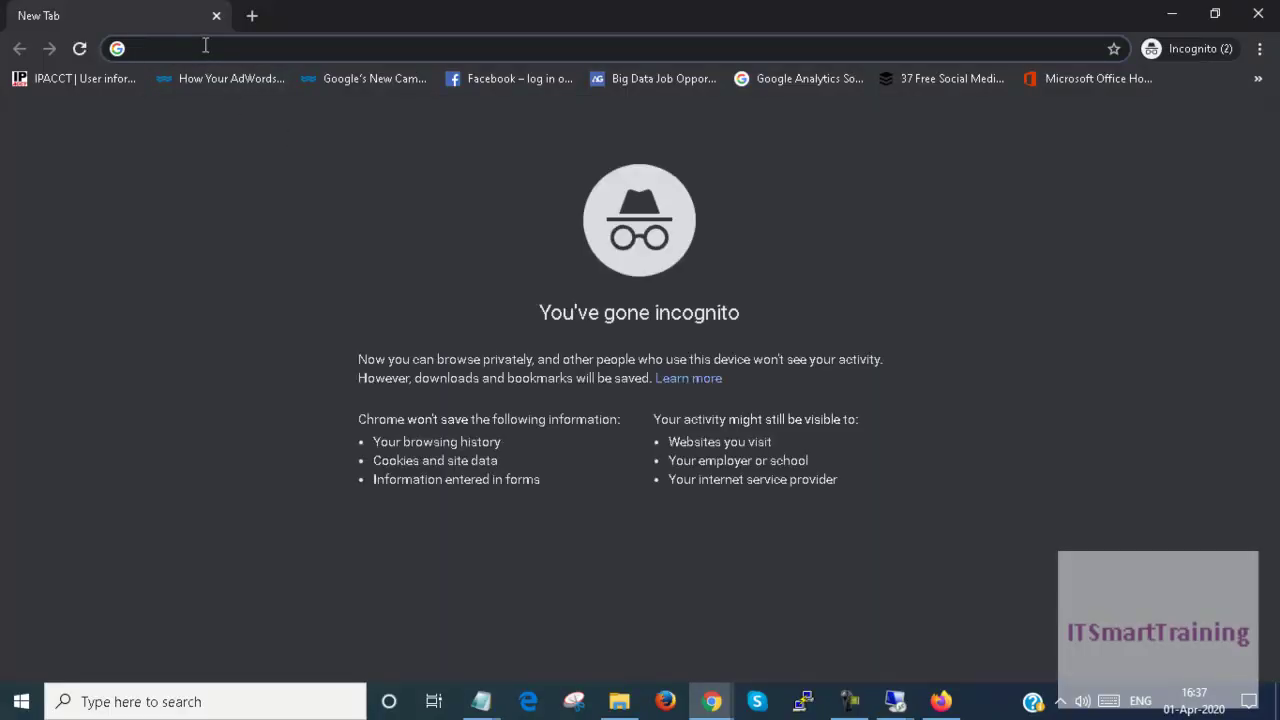
type("htt")
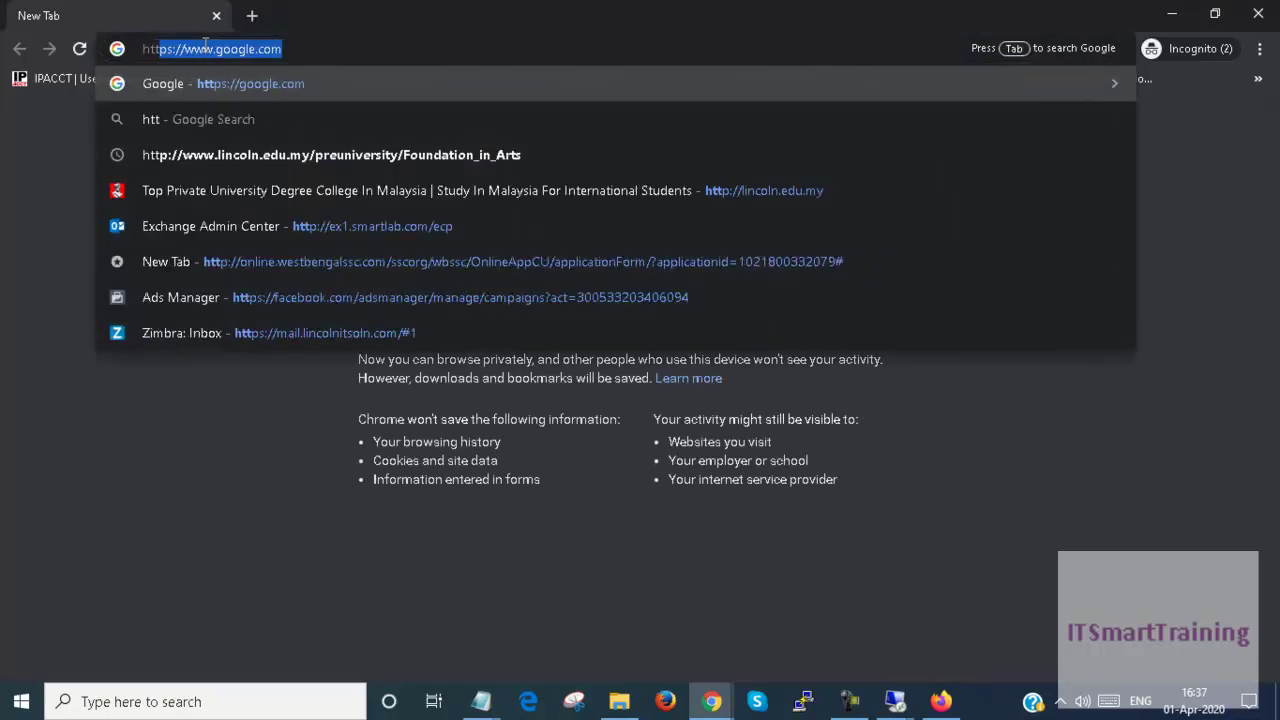
type("ps://")
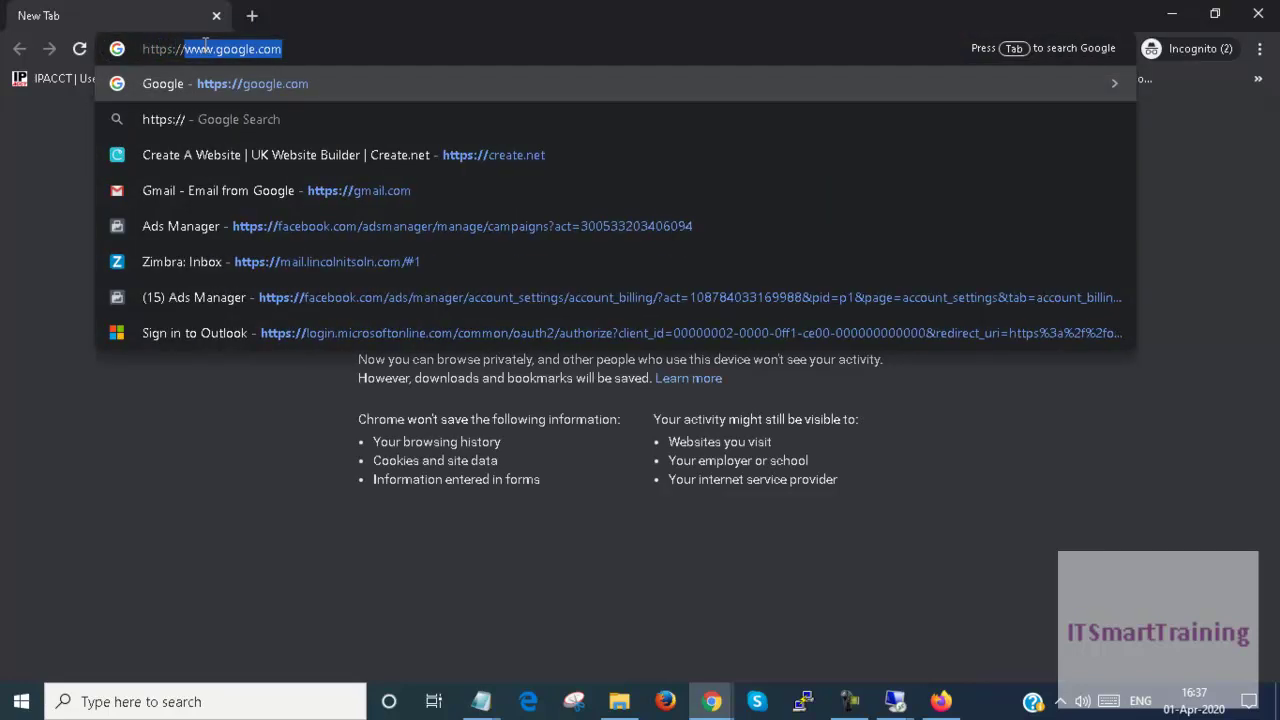
type("ex1/\\")
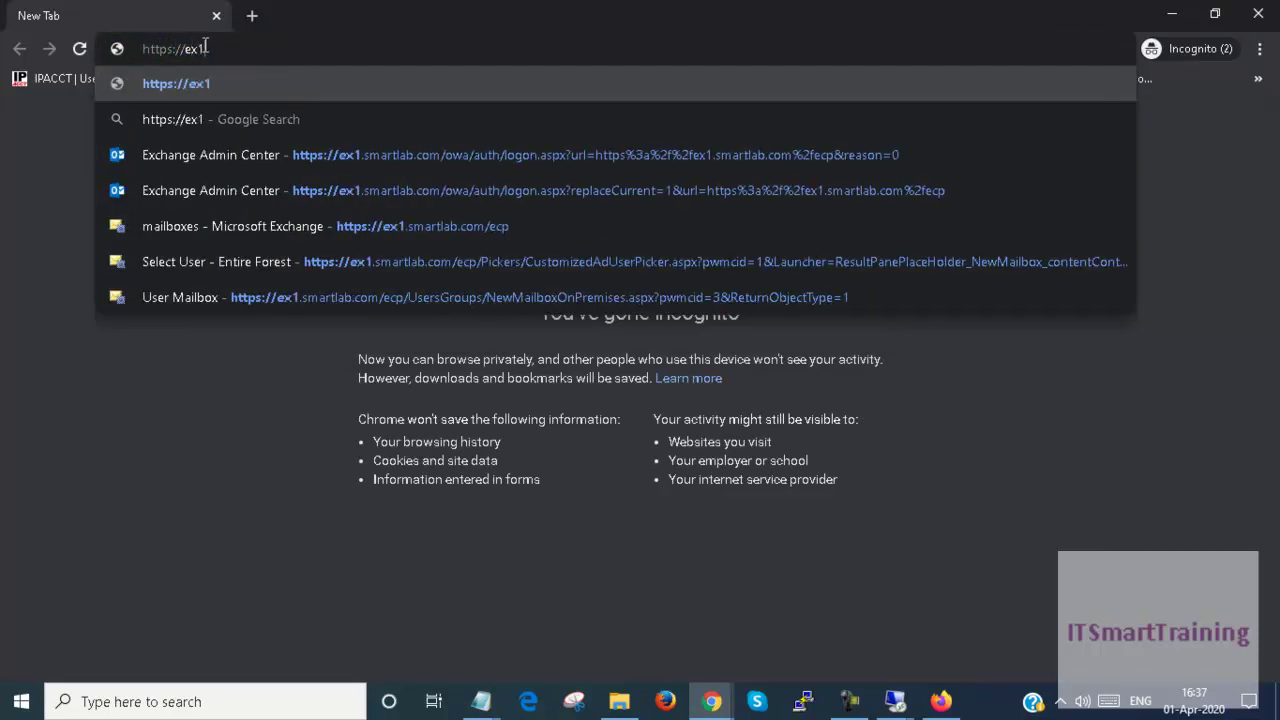
key("BackSpace")
key("BackSpace")
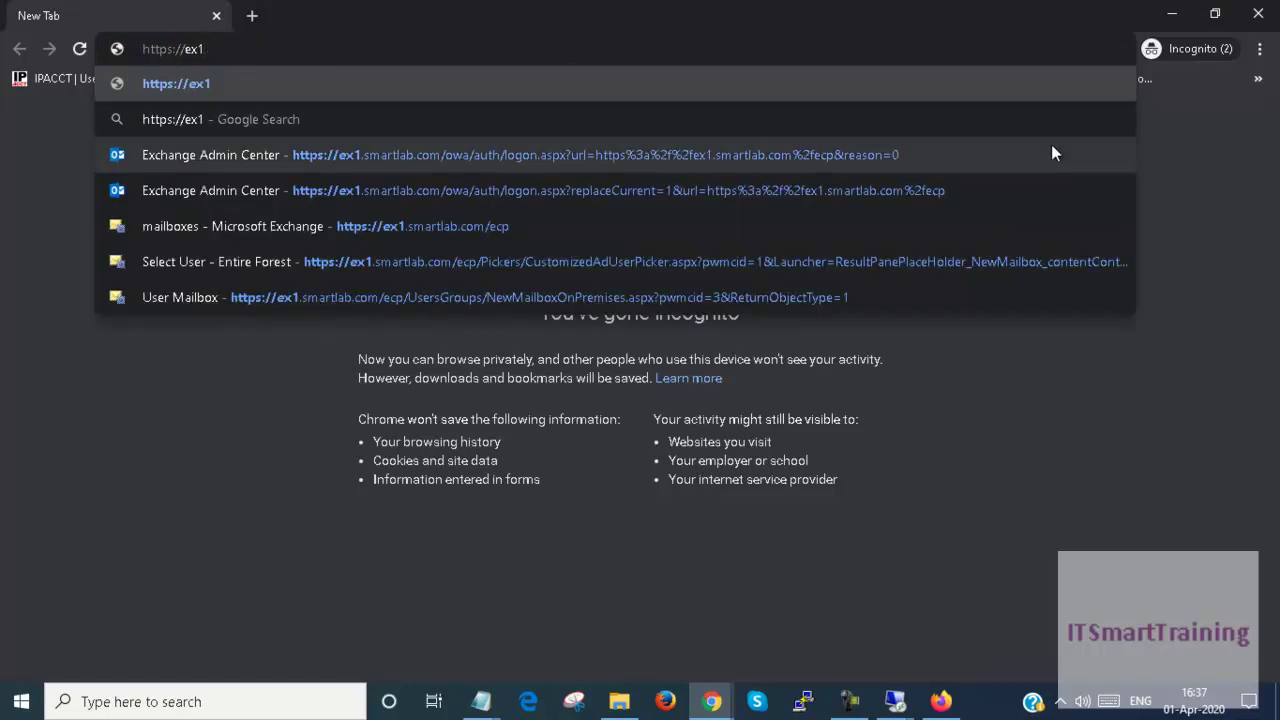
type(".smartlab.com/owa")
key("Return")
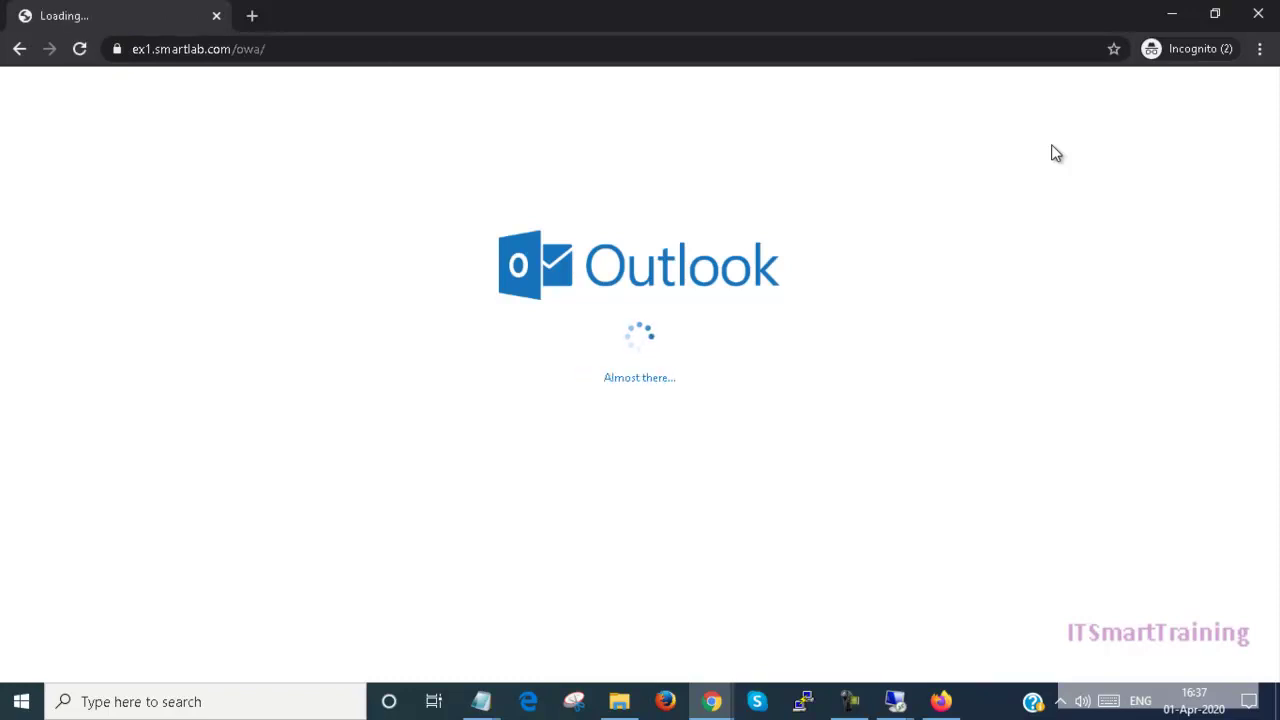
left_click(1257, 20)
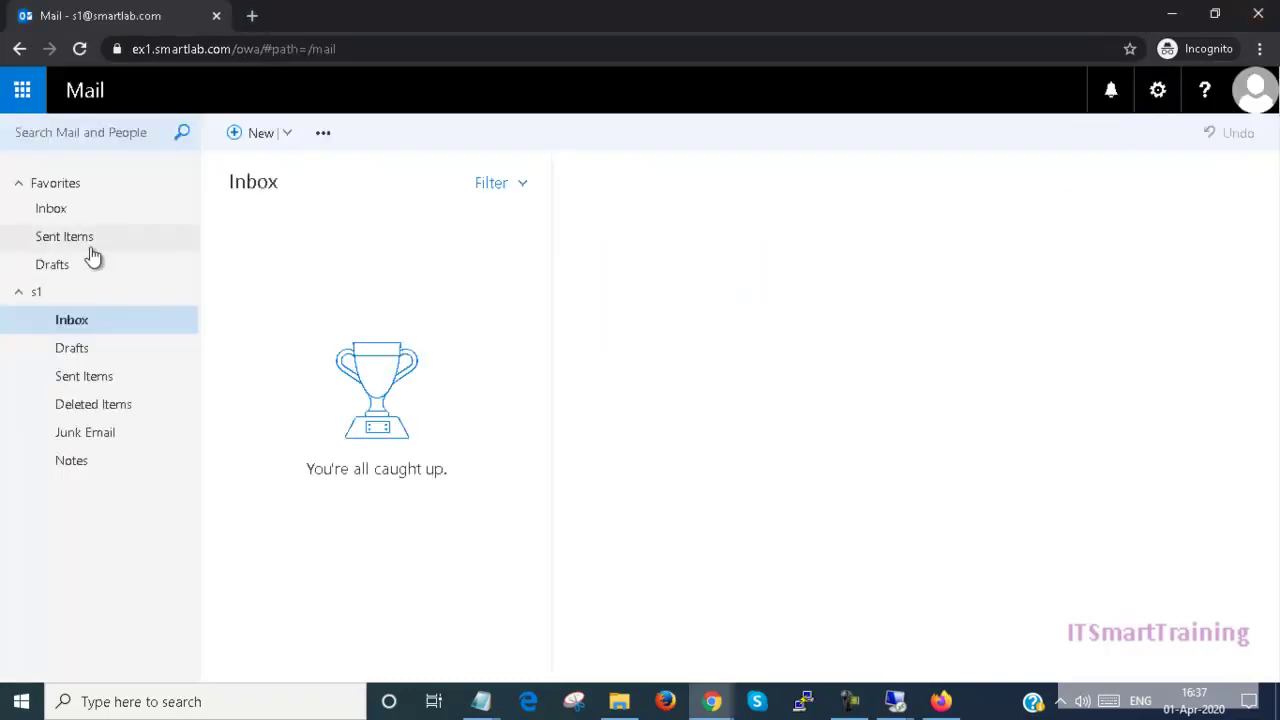
Step: Compose a message to the sales group address with subject 'test', body 'test from ITSmartTraining', and send it
left_click(247, 140)
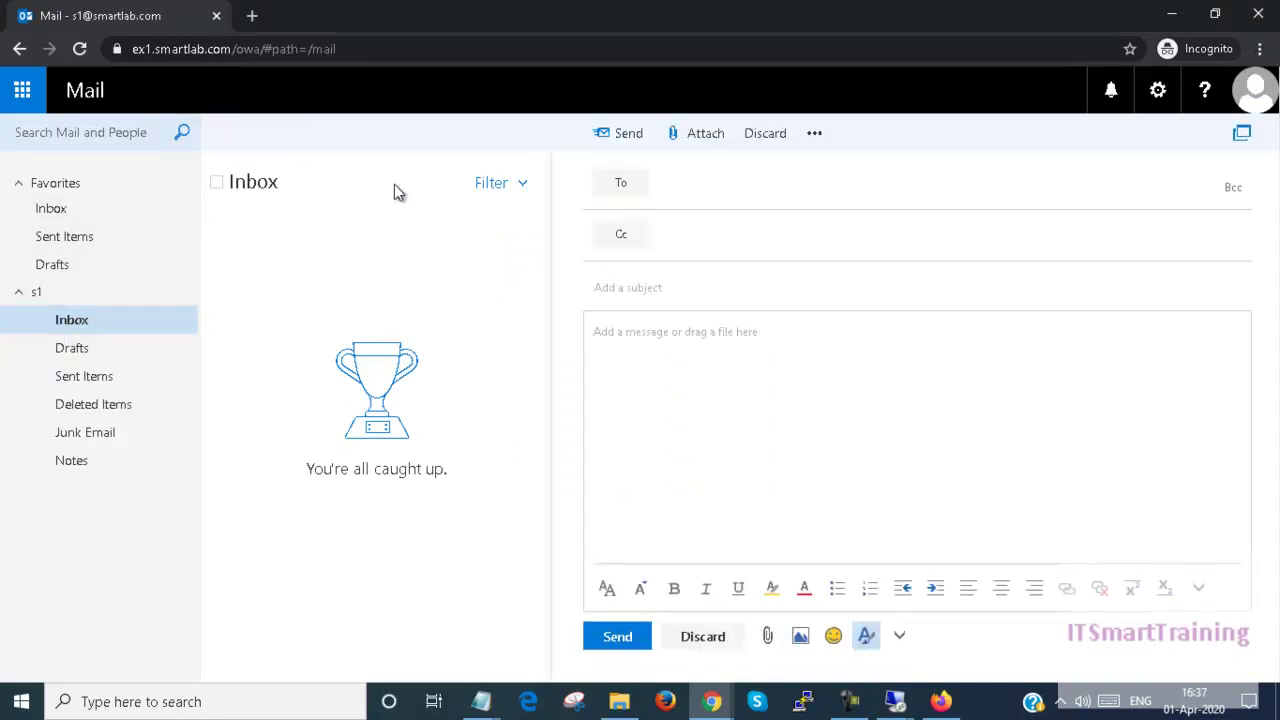
left_click(695, 188)
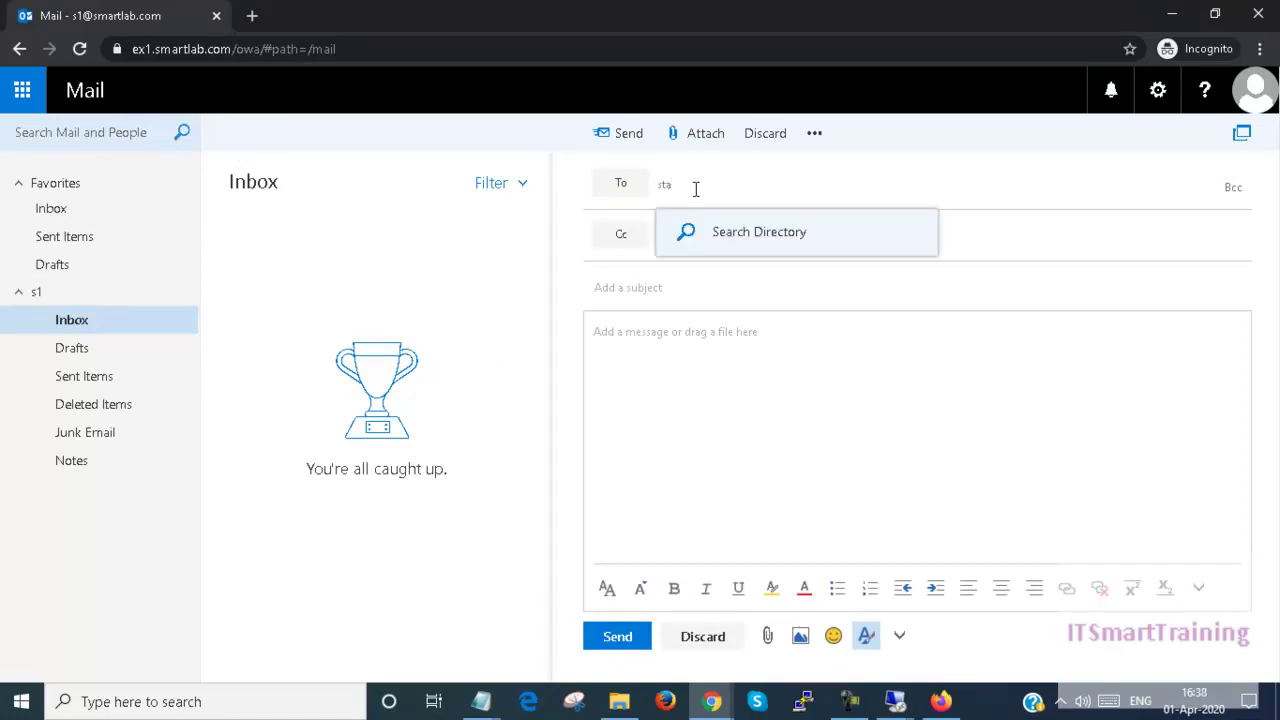
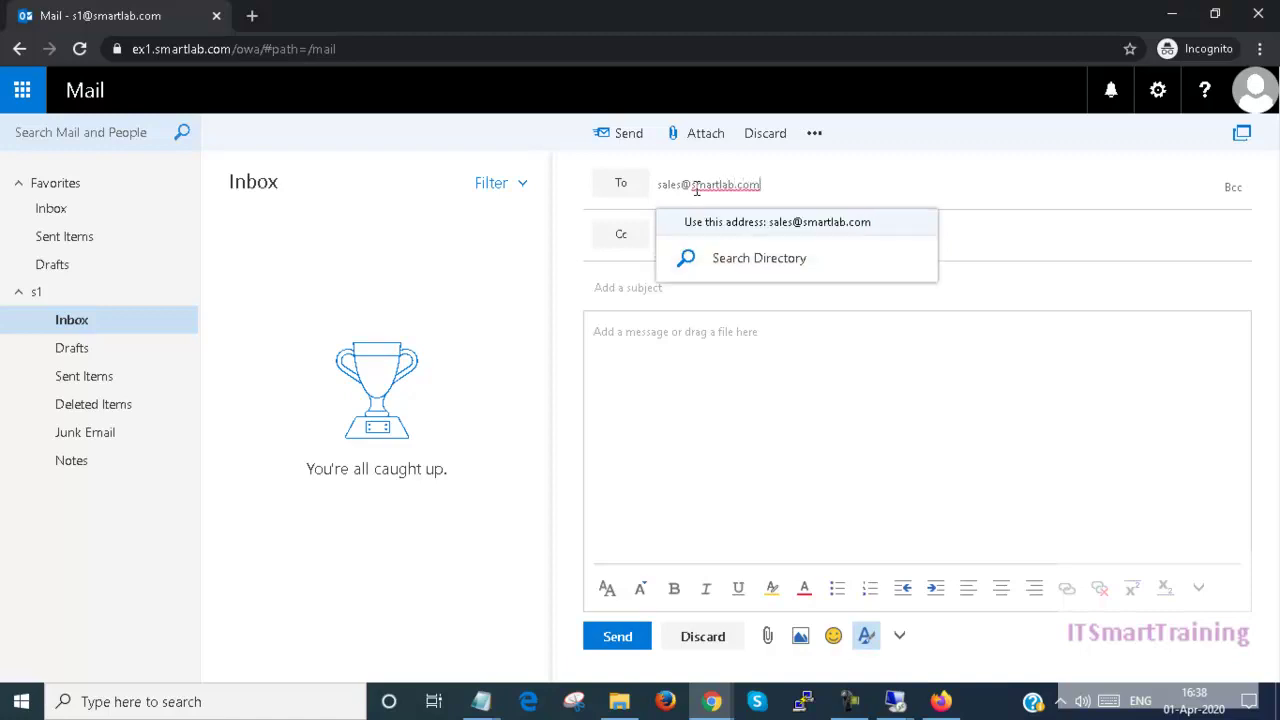
key("Return")
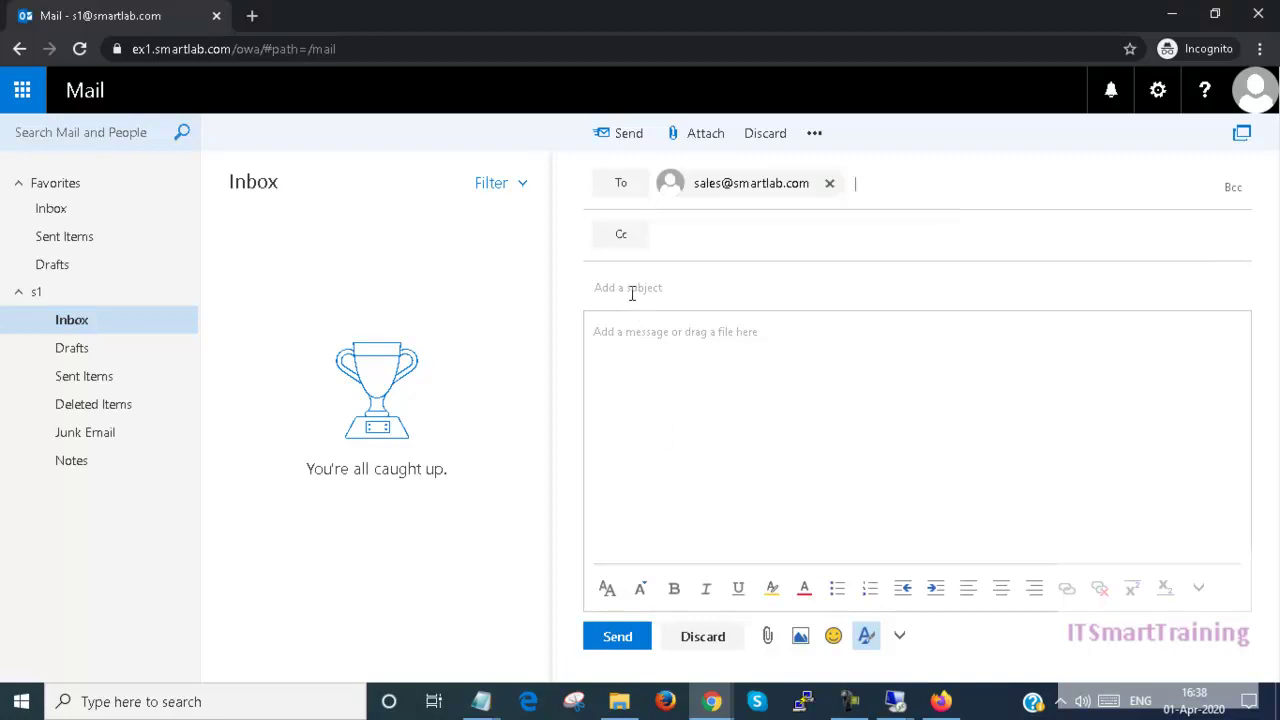
type("test")
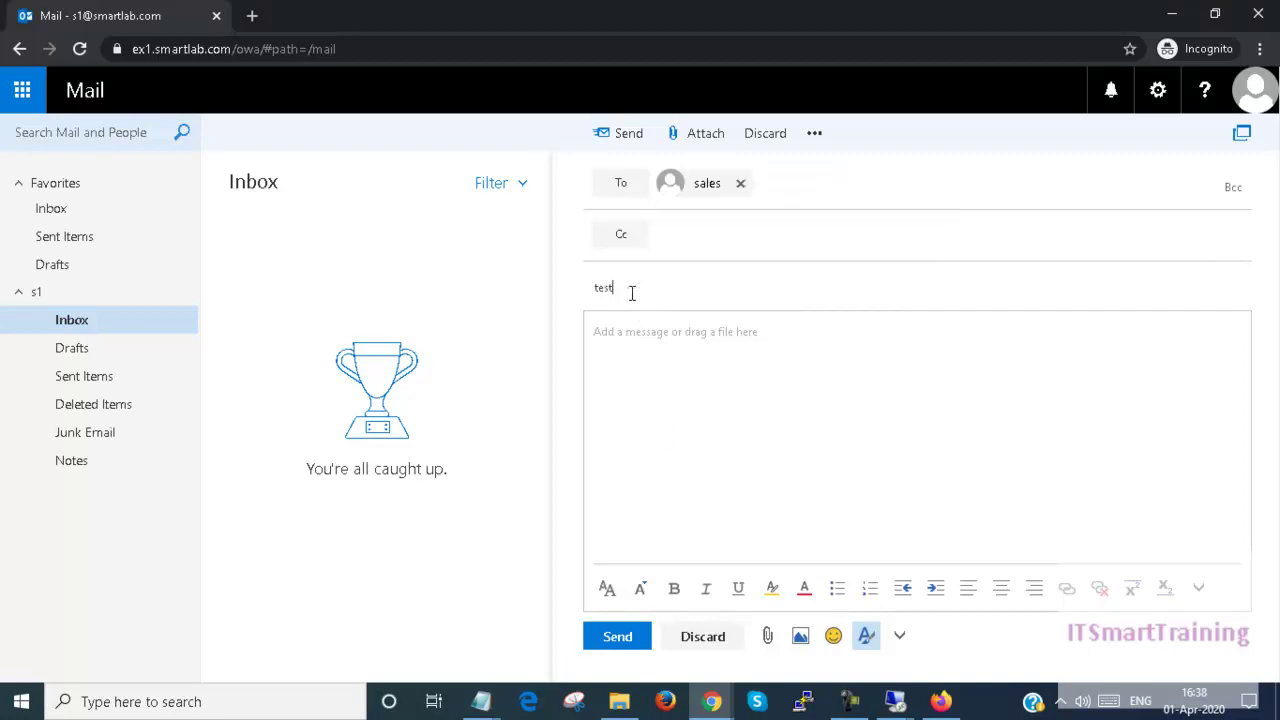
key("Tab")
type("test ")
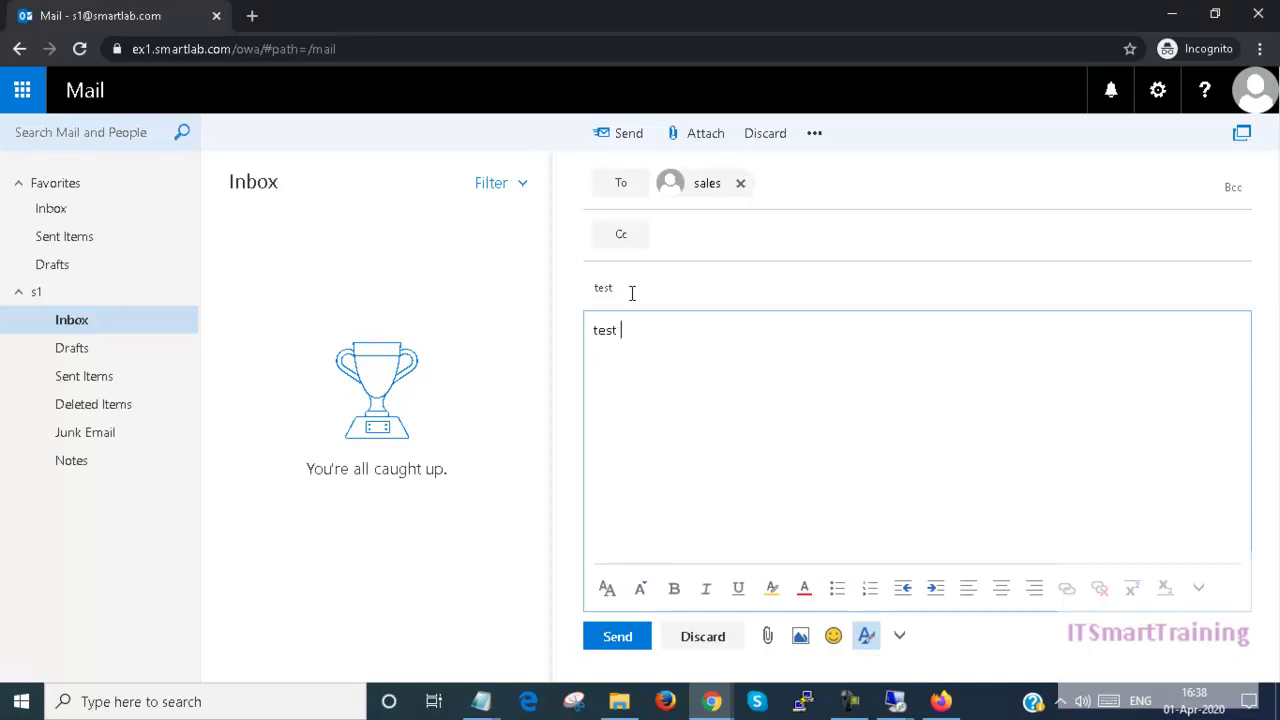
type("from ITSmartTrain")
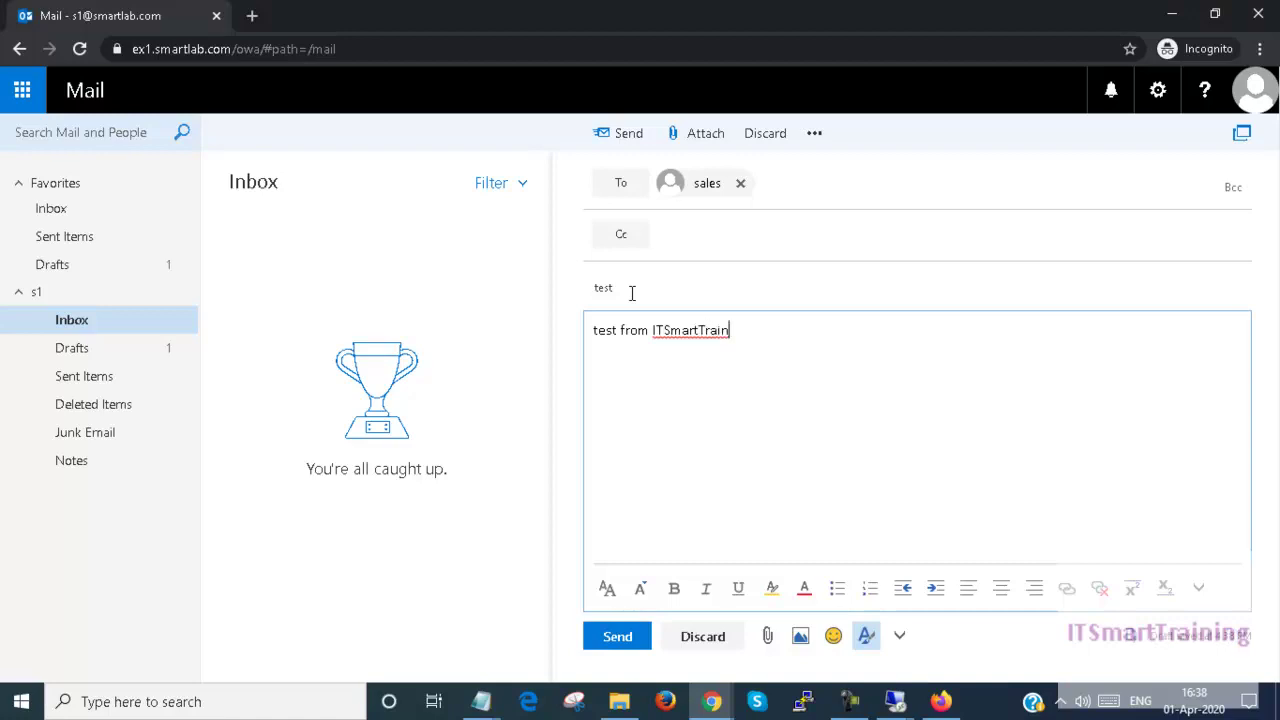
type("ing")
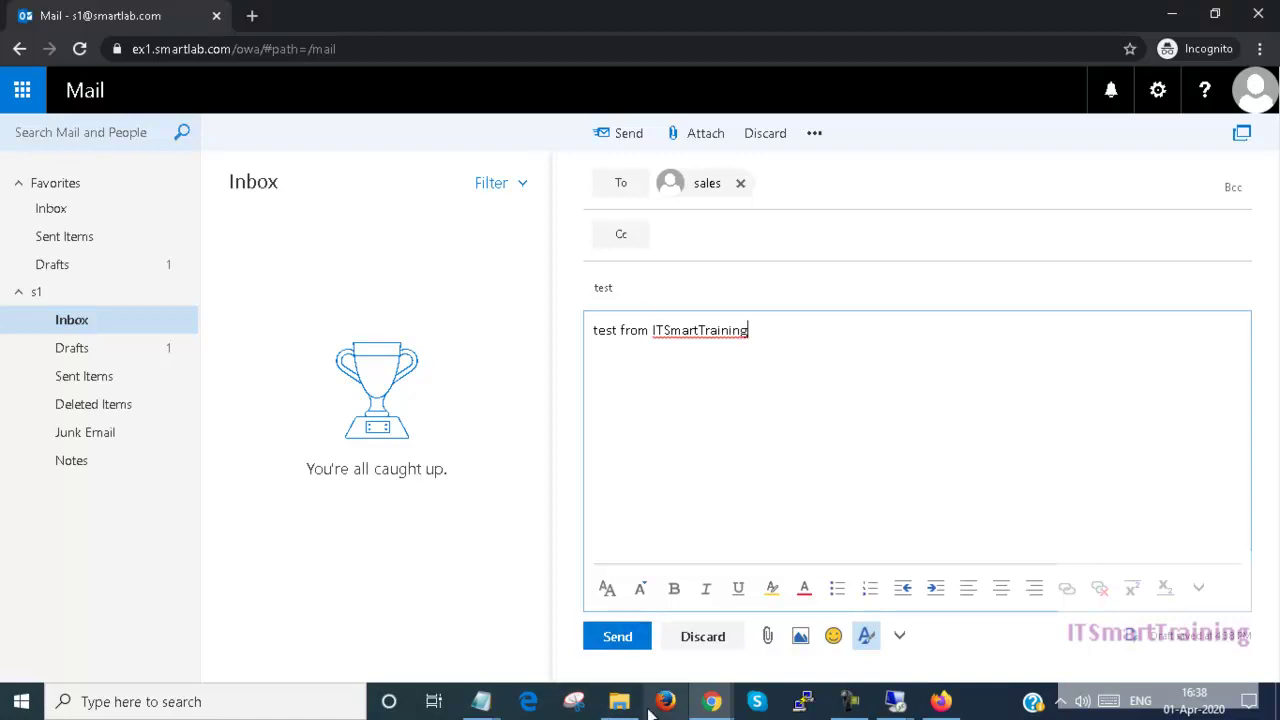
left_click(617, 637)
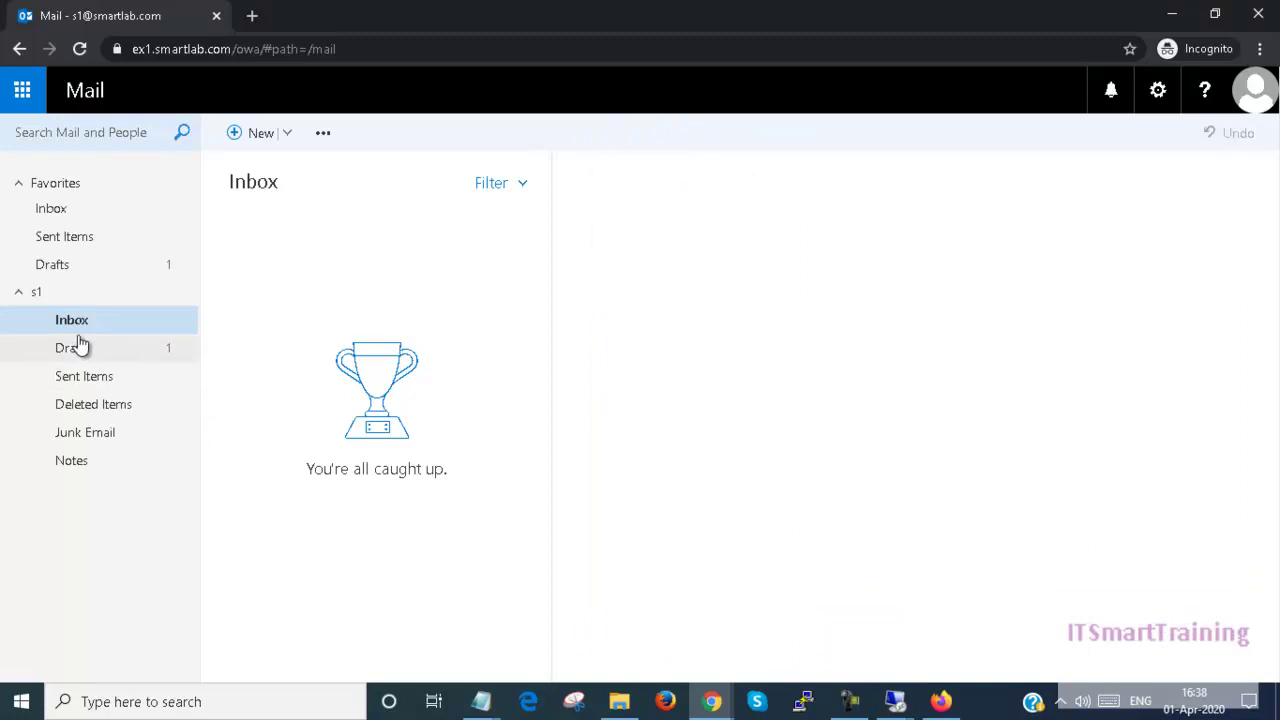
Step: Show the mailbox's top-level folder, then sign out of the mailbox
left_click(70, 304)
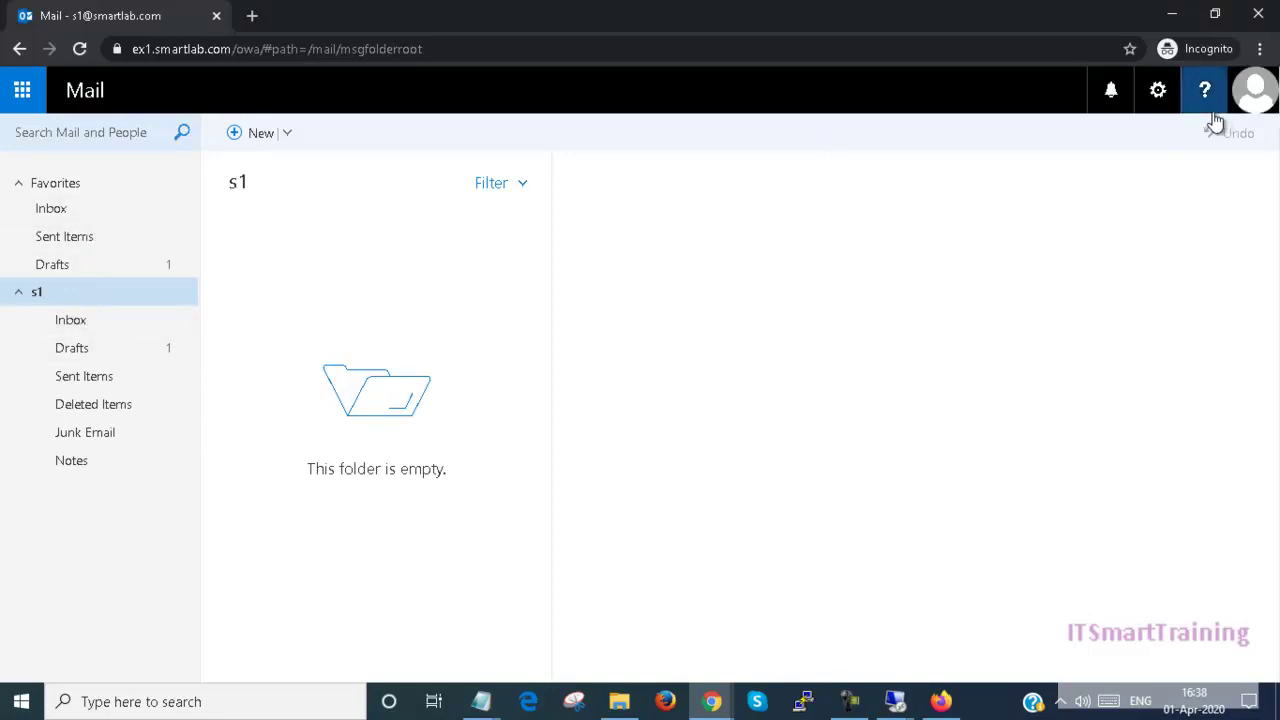
left_click(1255, 100)
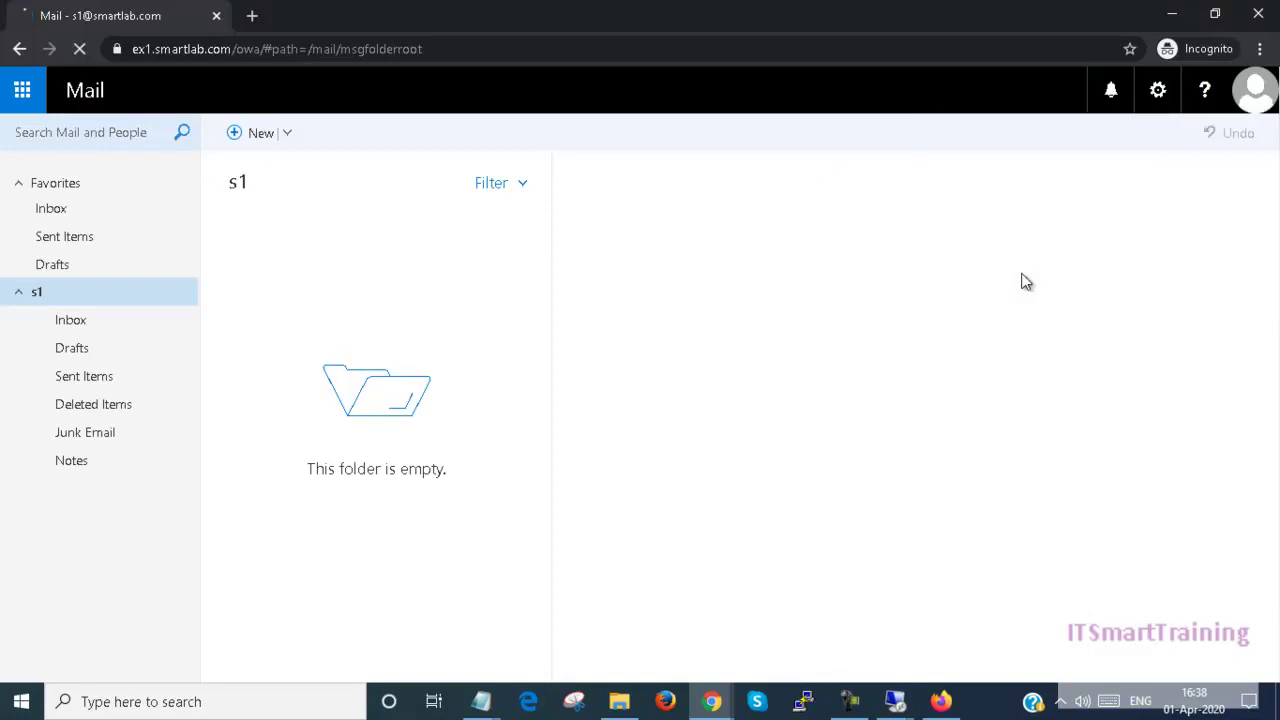
left_click(1022, 276)
Step: Sign back in to Outlook on the web as the next test user, s2
left_click(691, 352)
triple_click(691, 352)
left_click(691, 352)
key("Tab")
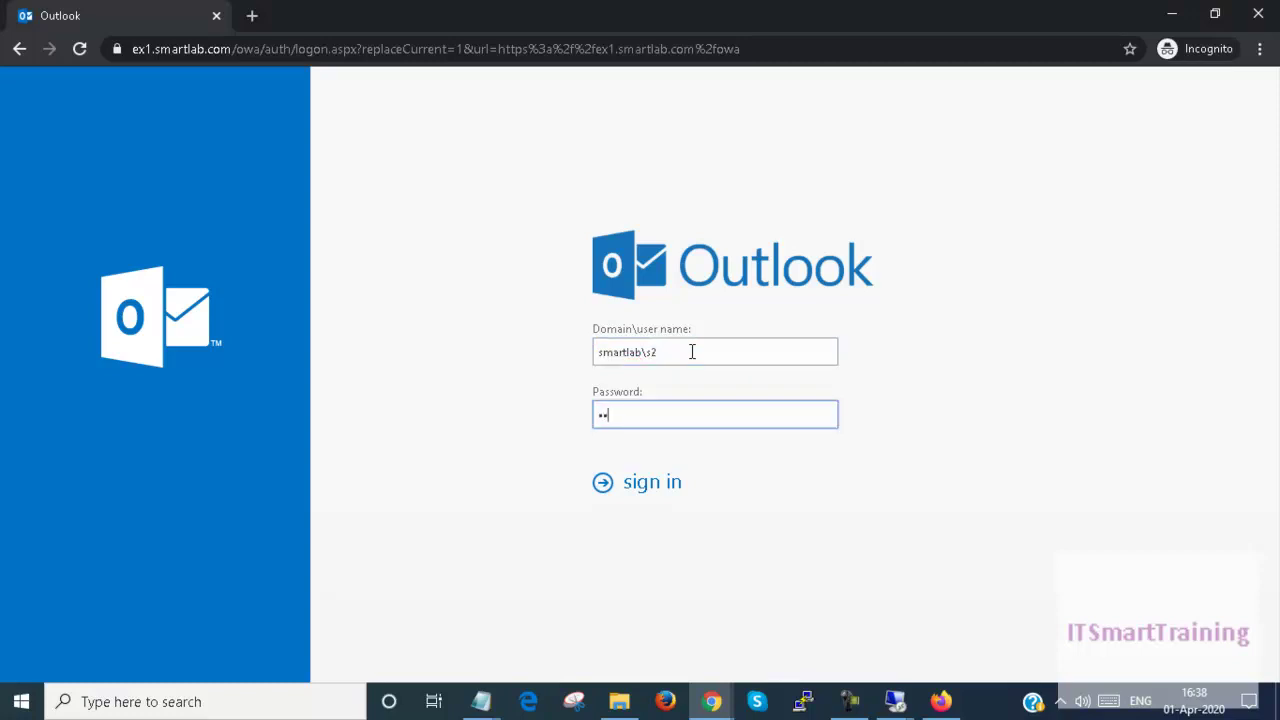
key("Return")
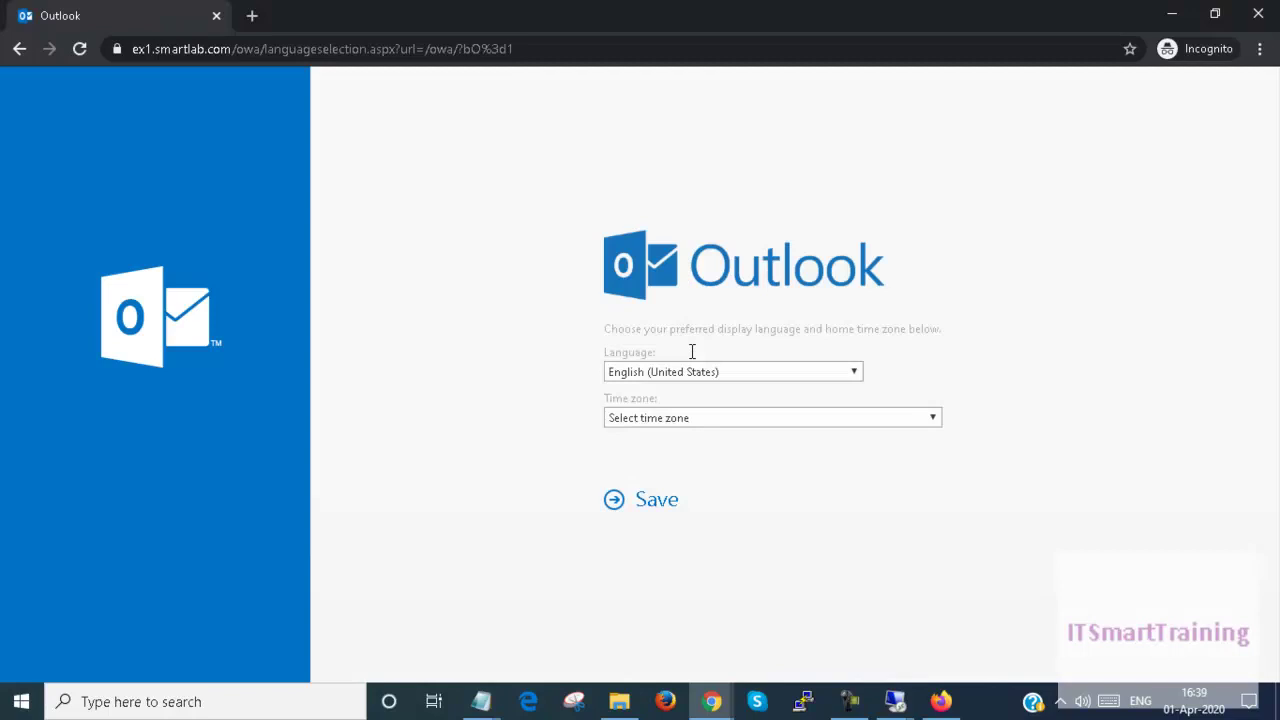
Step: Set the time zone to (UTC+05:30) Chennai, Kolkata, Mumbai, New Delhi and save
left_click(703, 429)
scroll(752, 304, "down", 10)
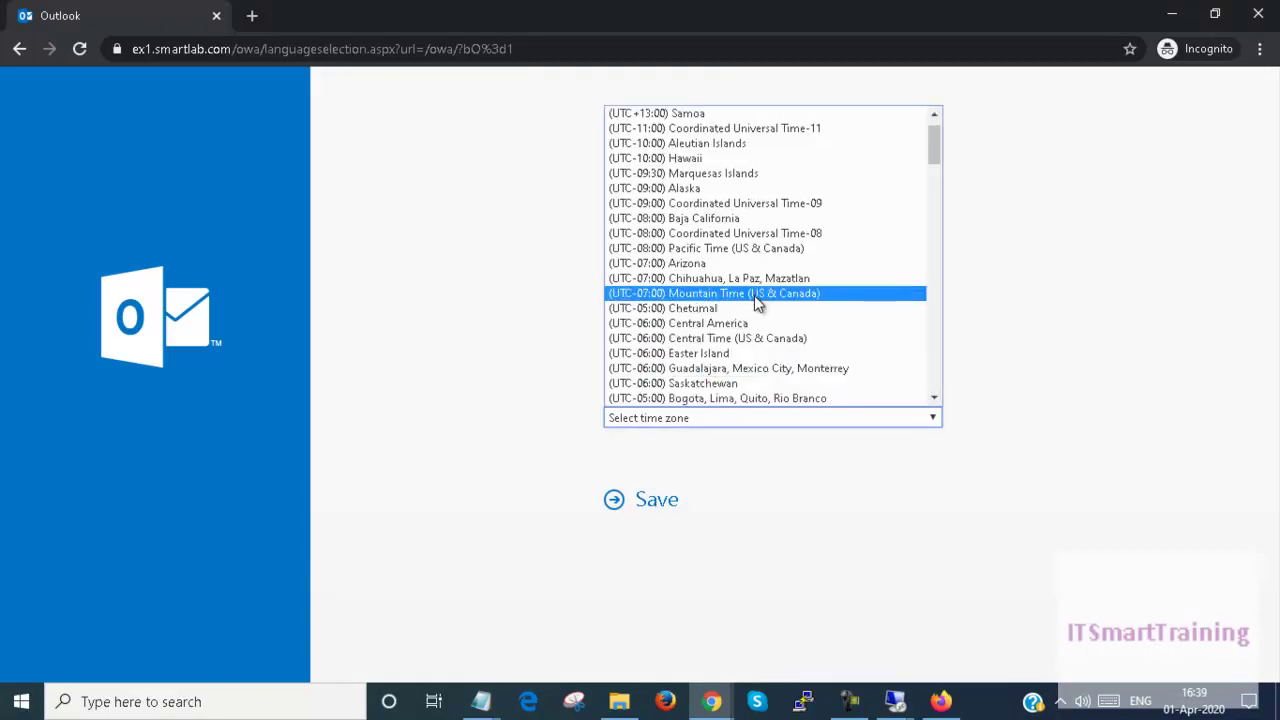
left_click(752, 308)
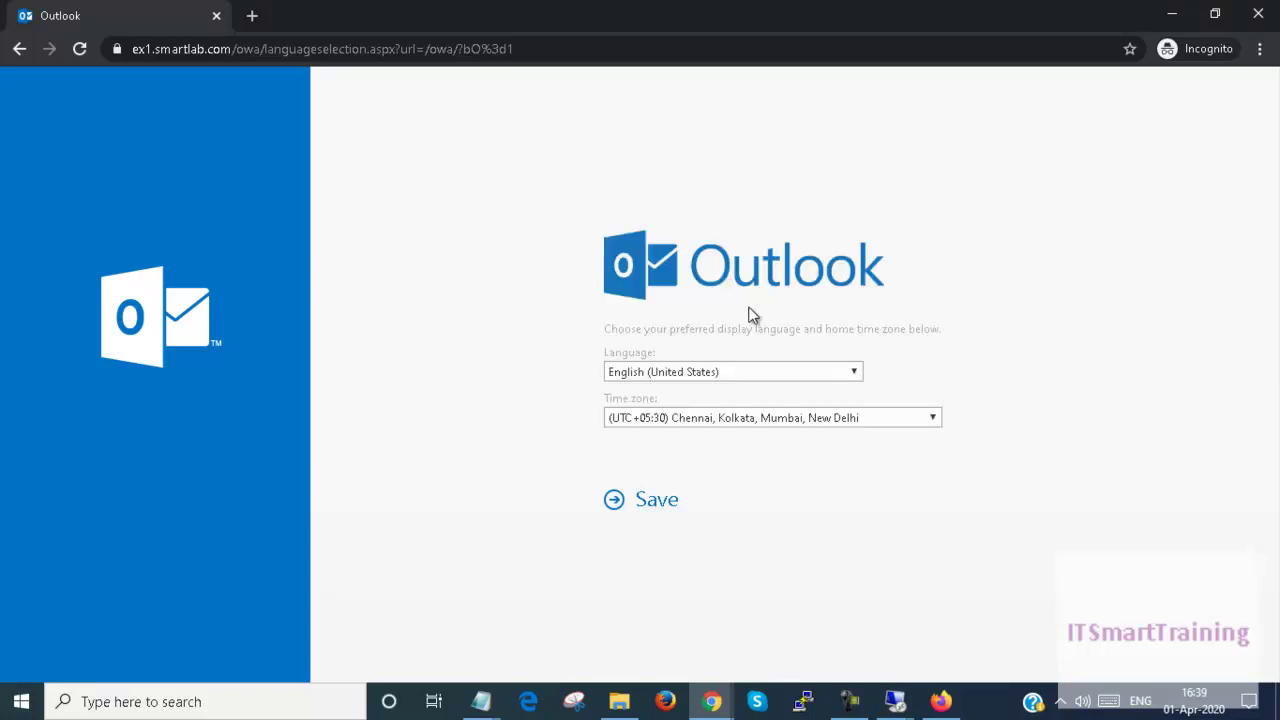
left_click(660, 502)
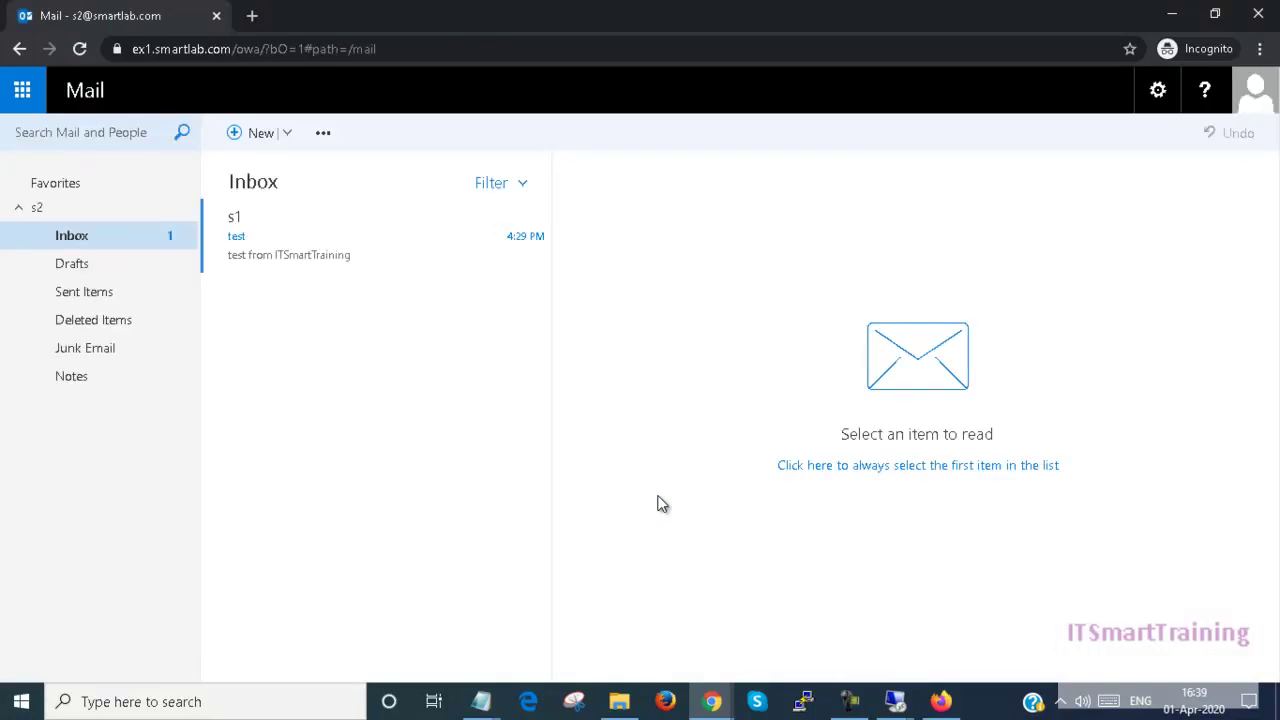
Step: Read the 'test' message received through the sales group, then sign out
left_click(314, 257)
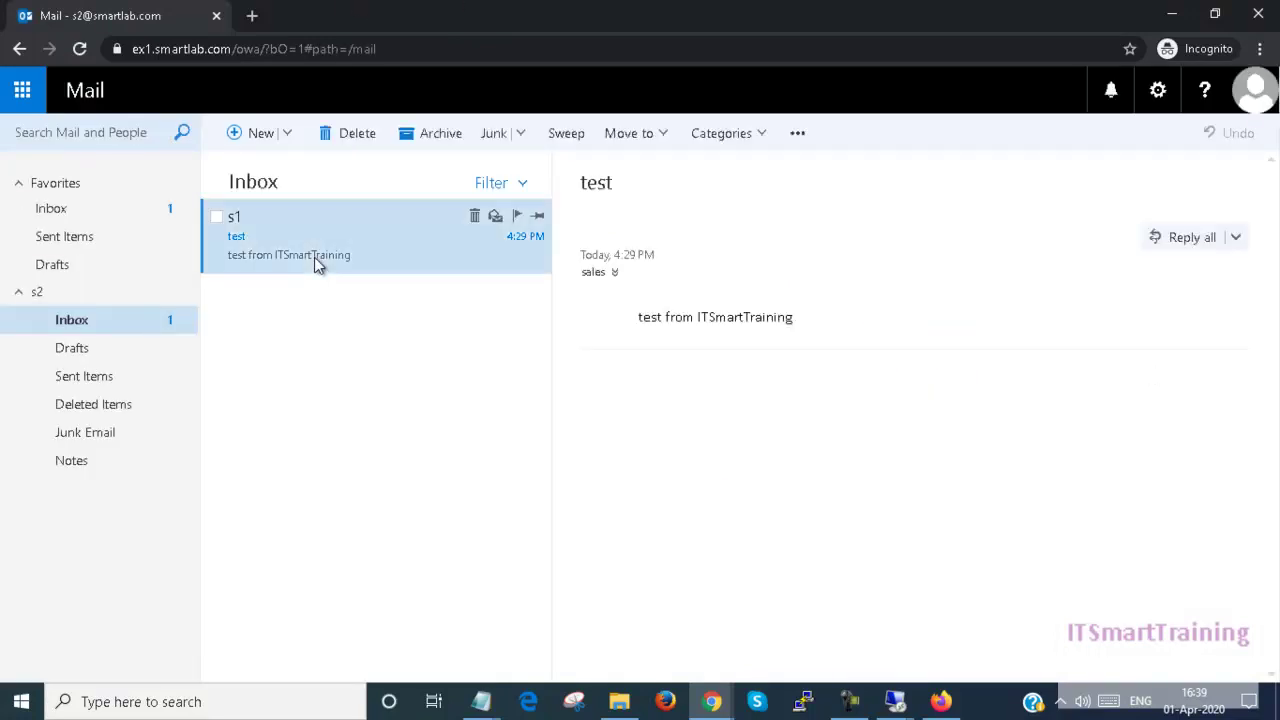
left_click(1259, 106)
left_click(1000, 291)
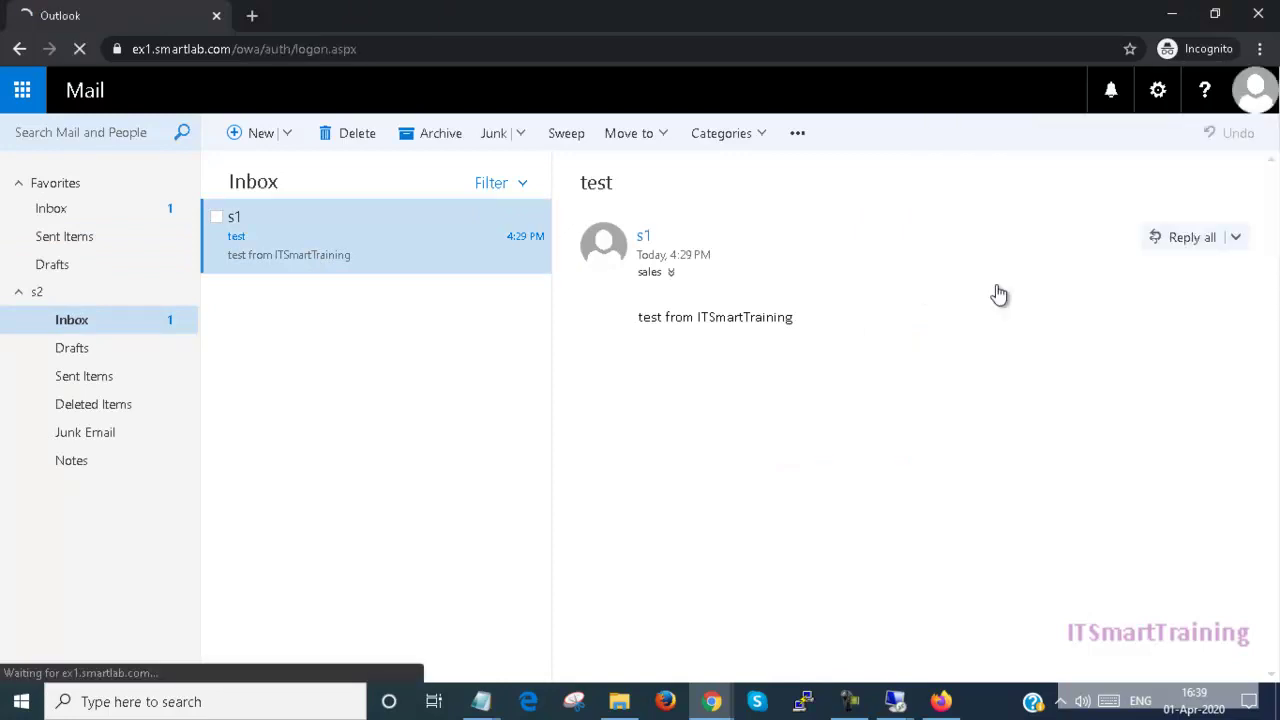
Step: Sign in to Outlook on the web as the domain administrator
left_click(727, 350)
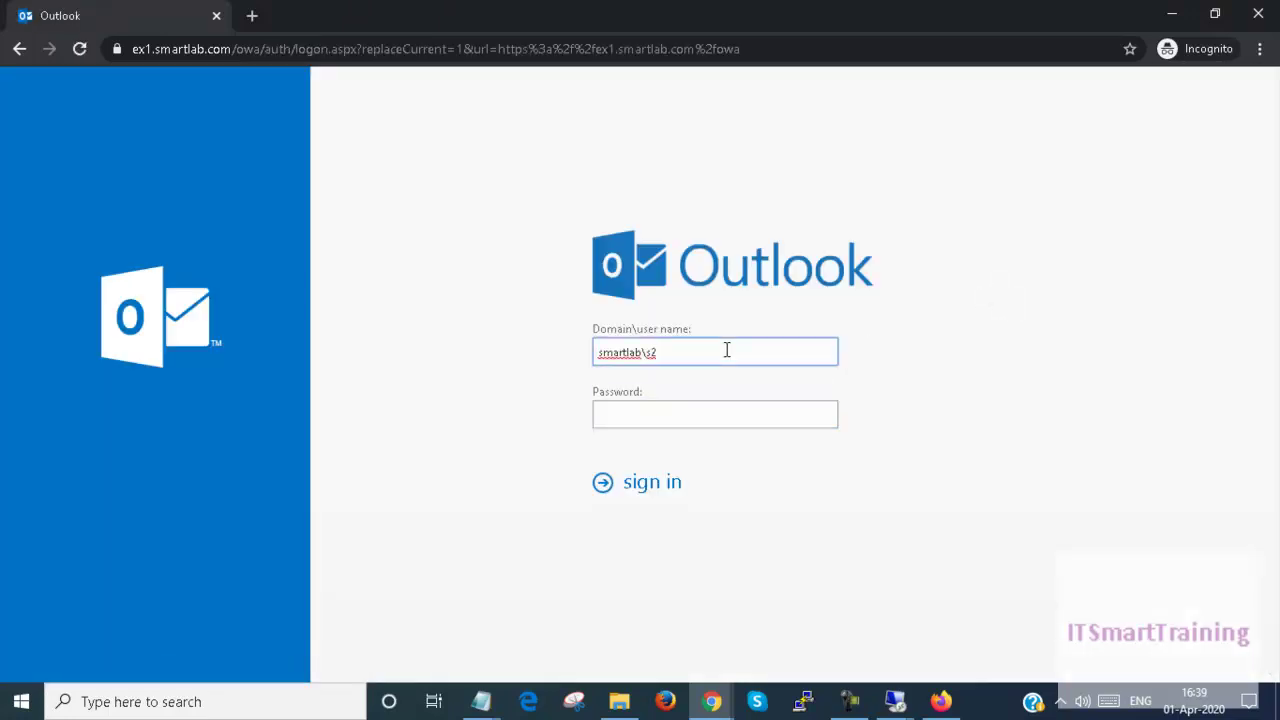
type("smartlab\\administrator")
key("Tab")
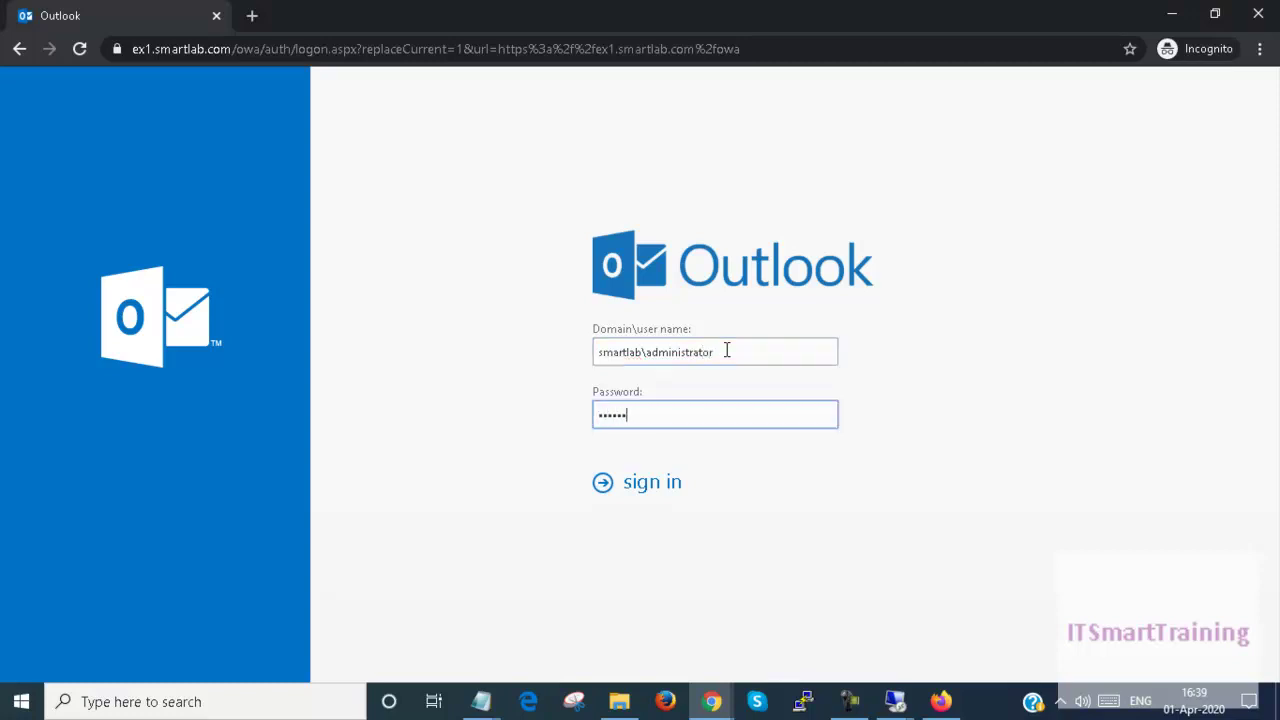
key("Return")
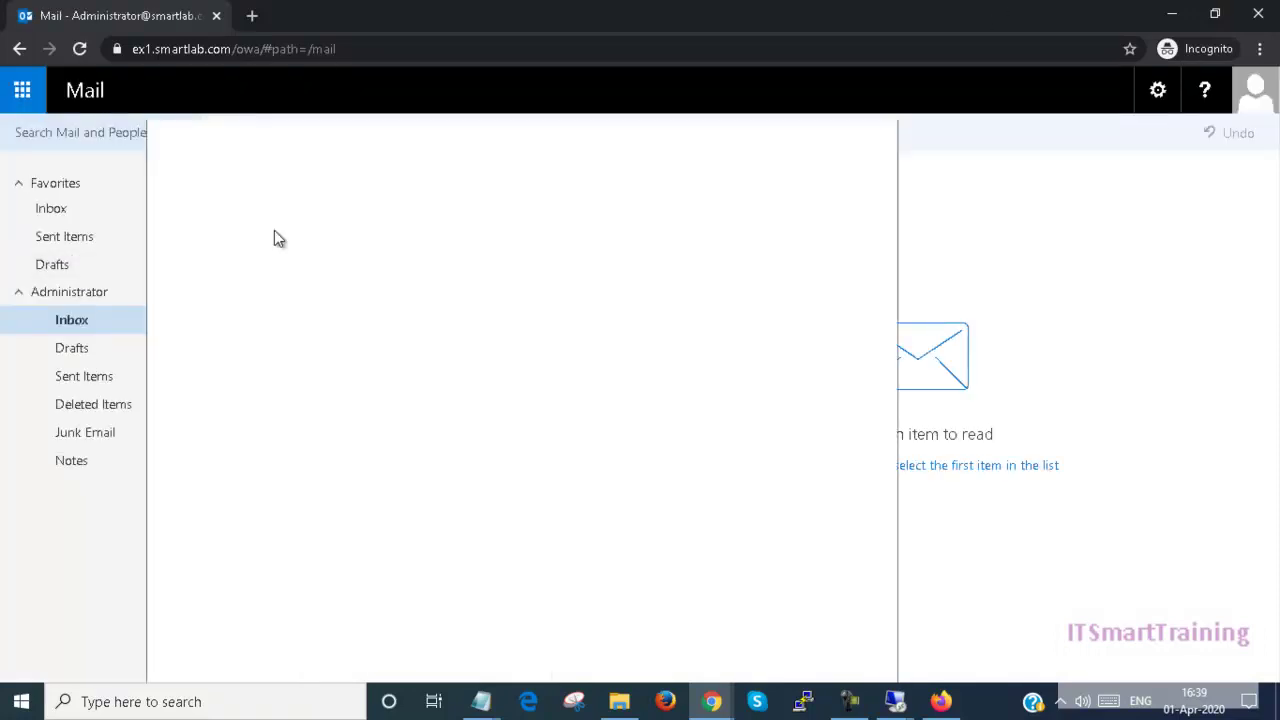
Step: Open the 'test' message in its own window, close it, and sign out
double_click(270, 235)
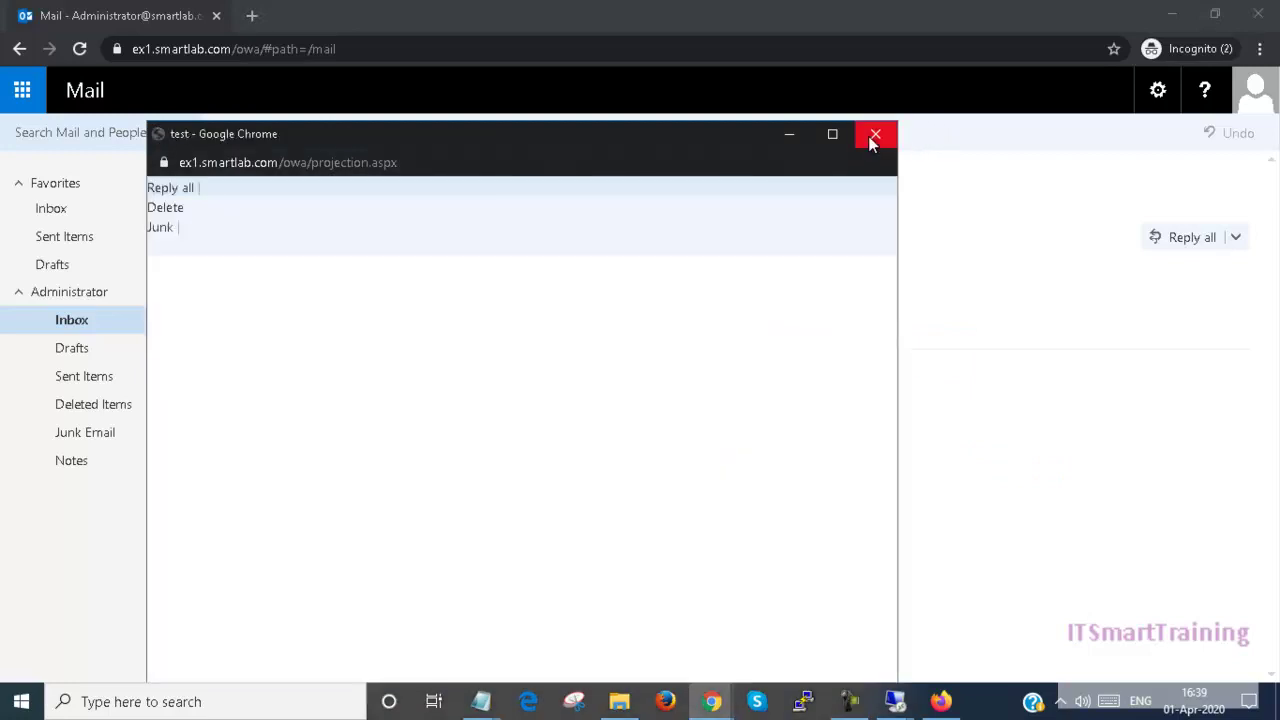
left_click(872, 143)
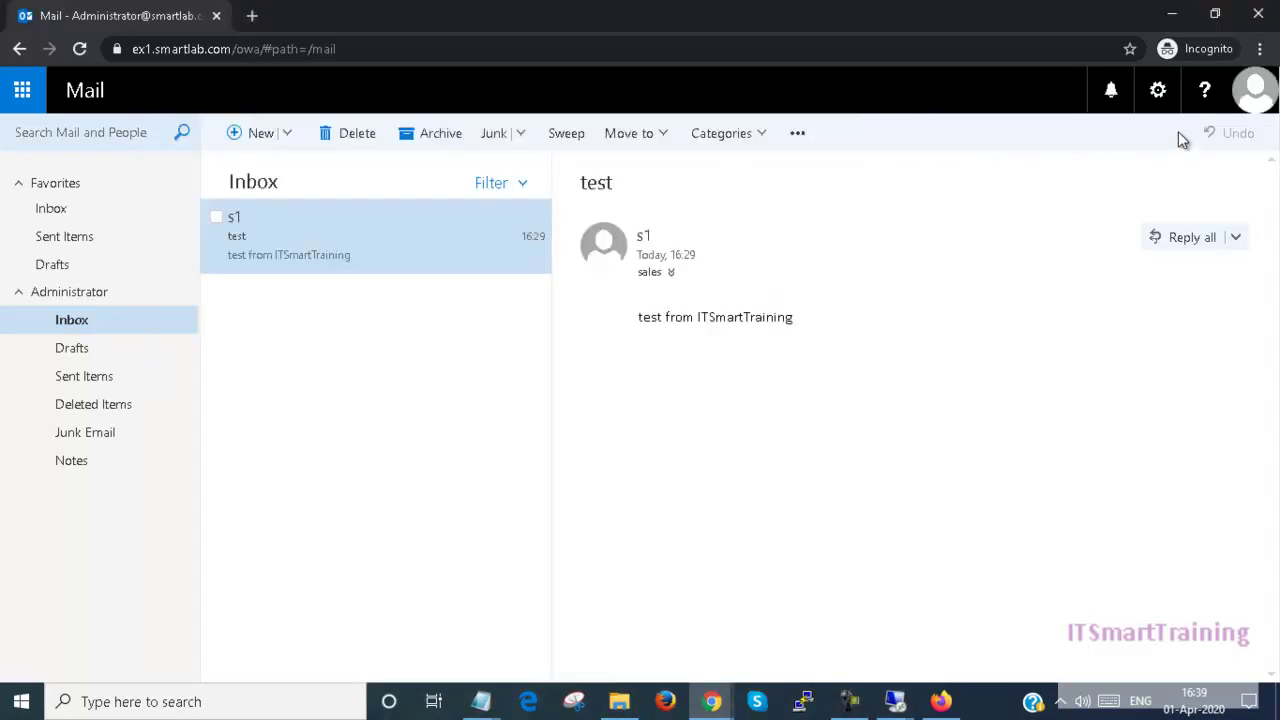
left_click(1254, 92)
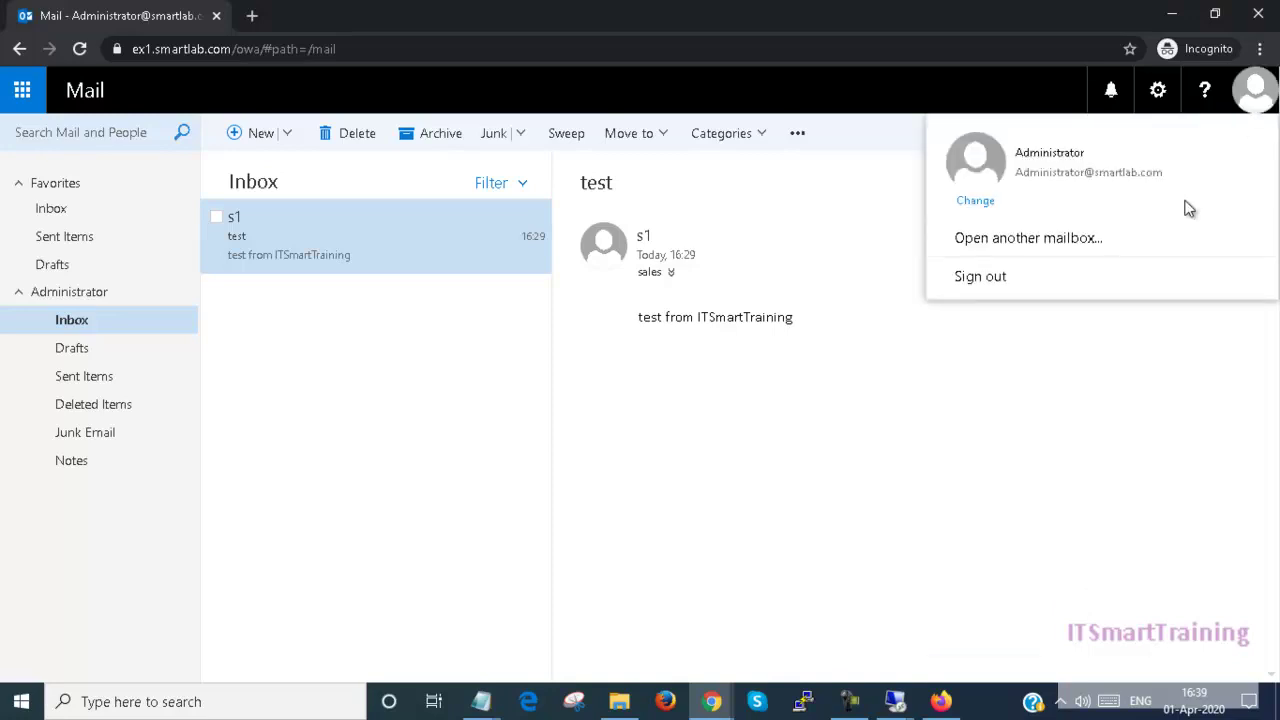
left_click(992, 279)
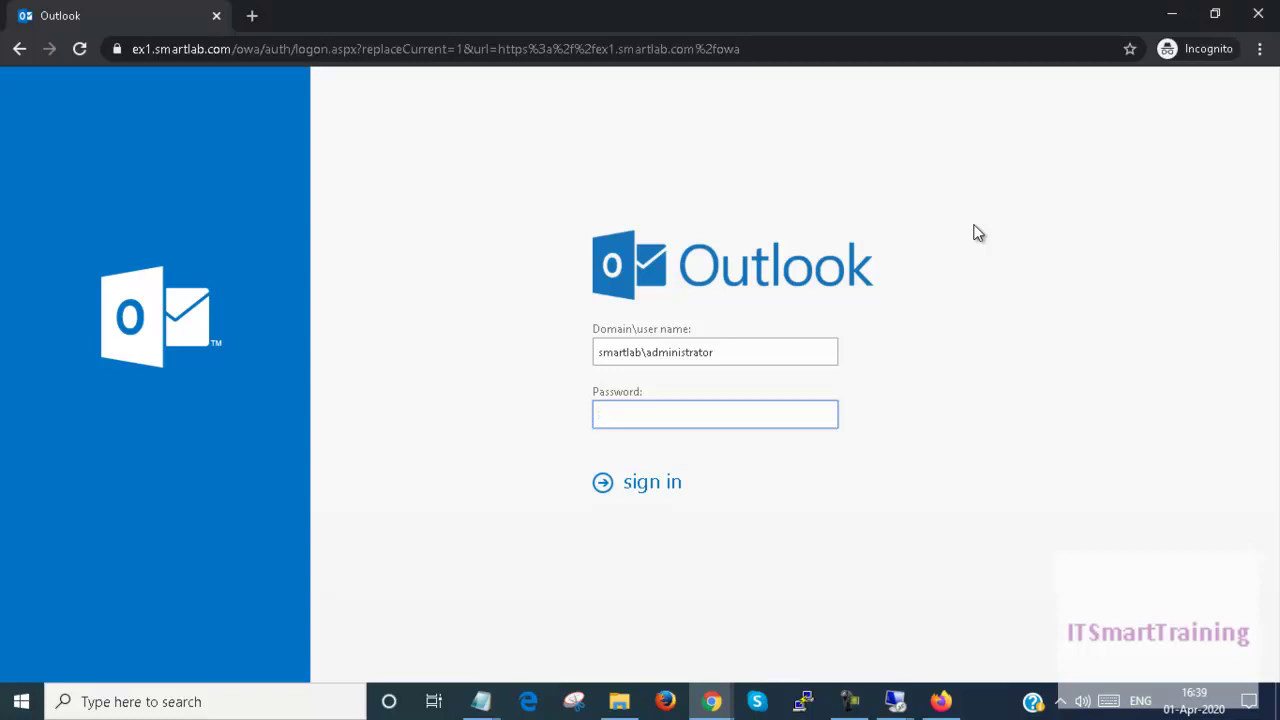
Step: Open the sales group in the Exchange admin center and view its membership approval options
left_click(1170, 16)
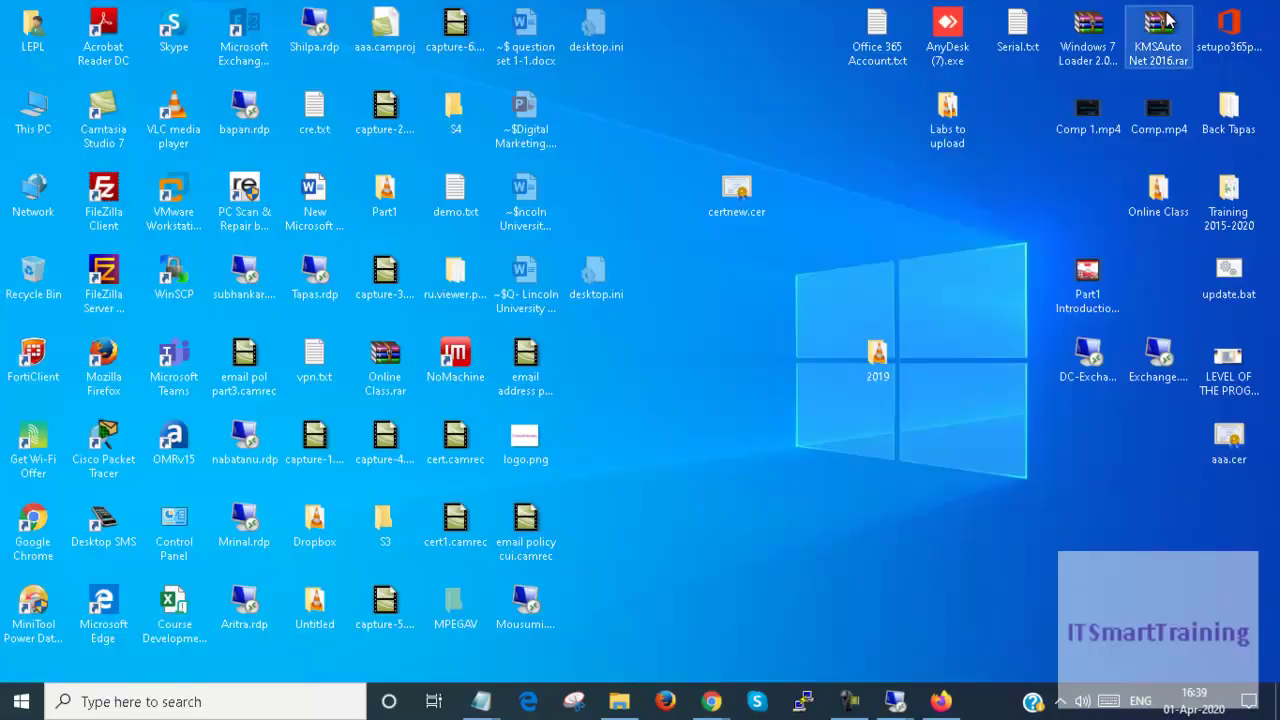
mouse_move(710, 706)
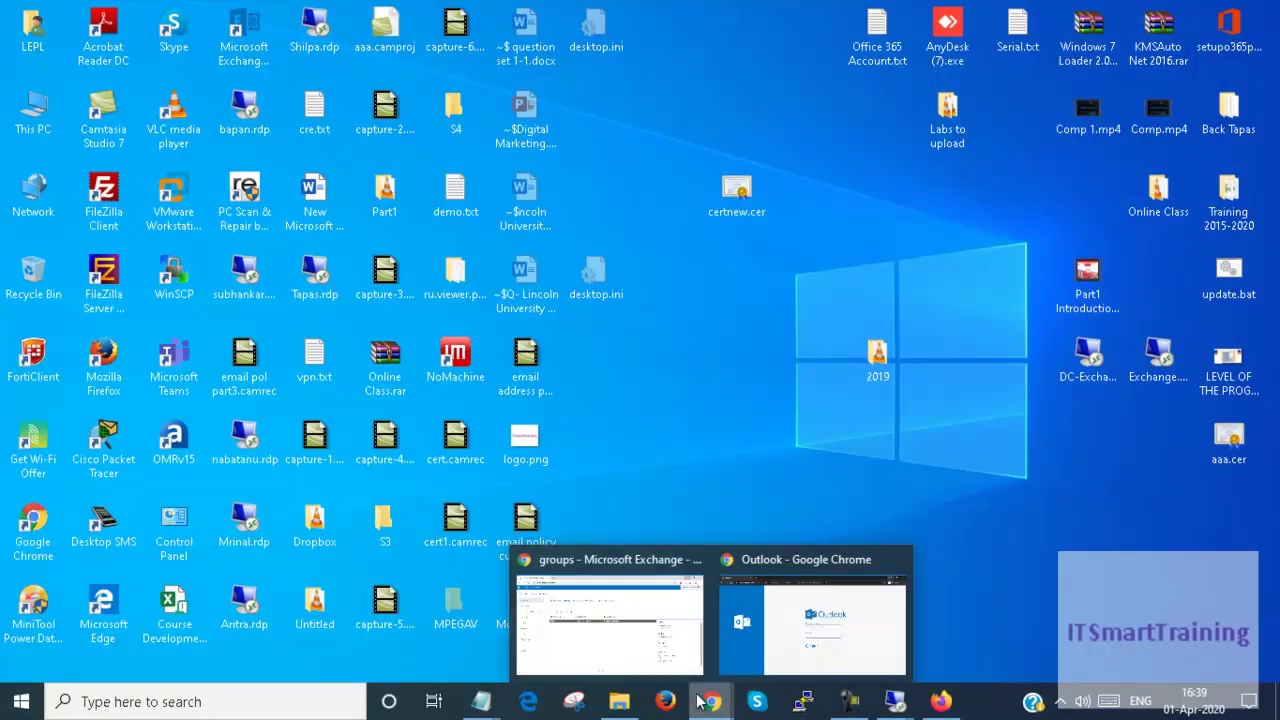
left_click(628, 650)
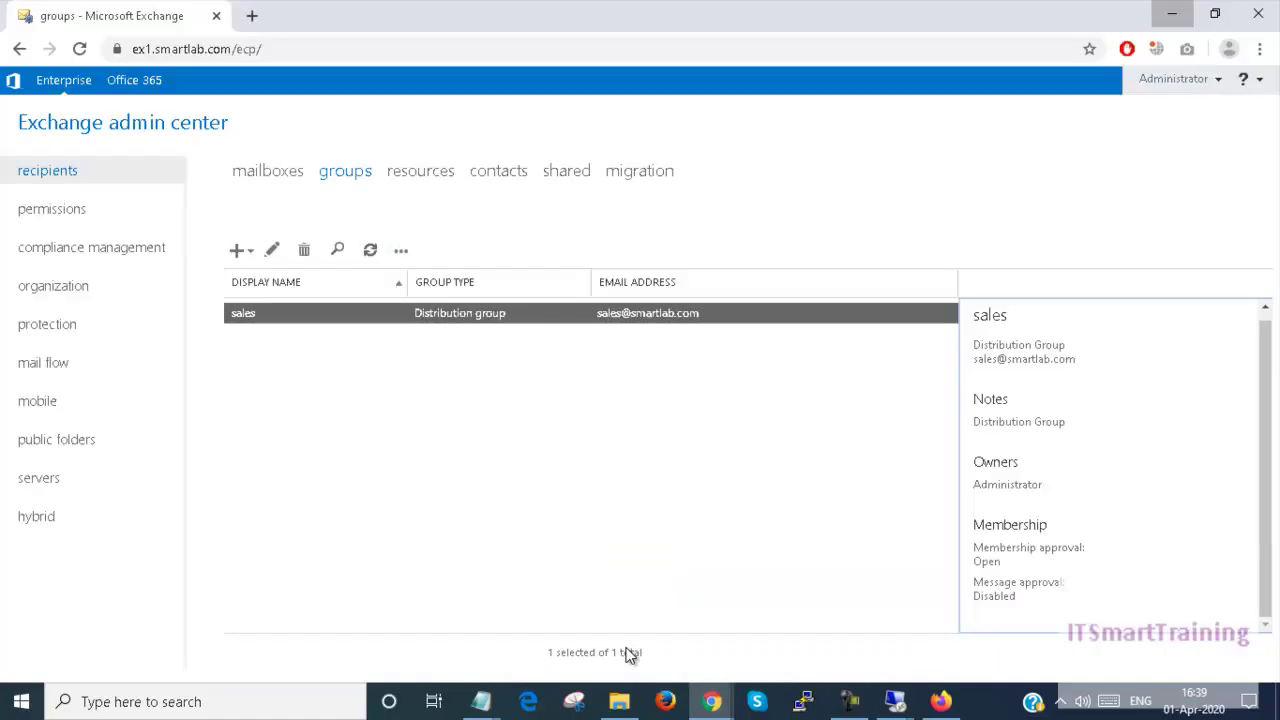
double_click(364, 318)
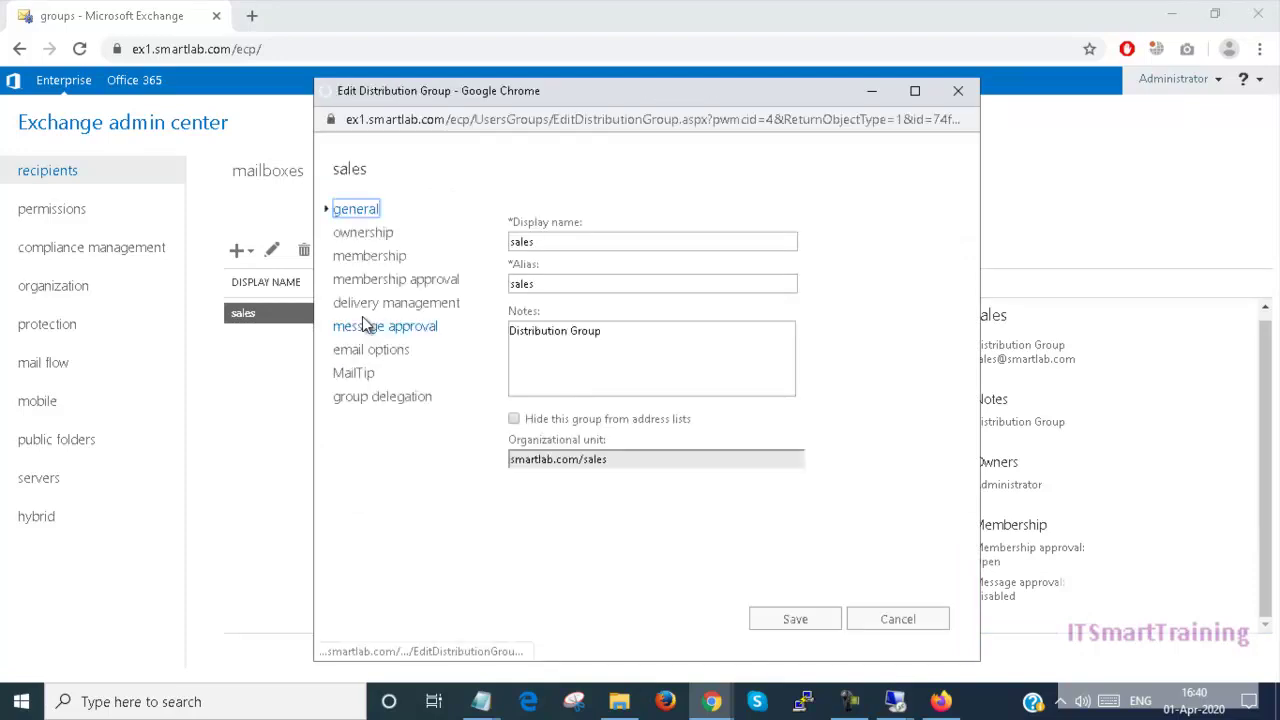
left_click(393, 257)
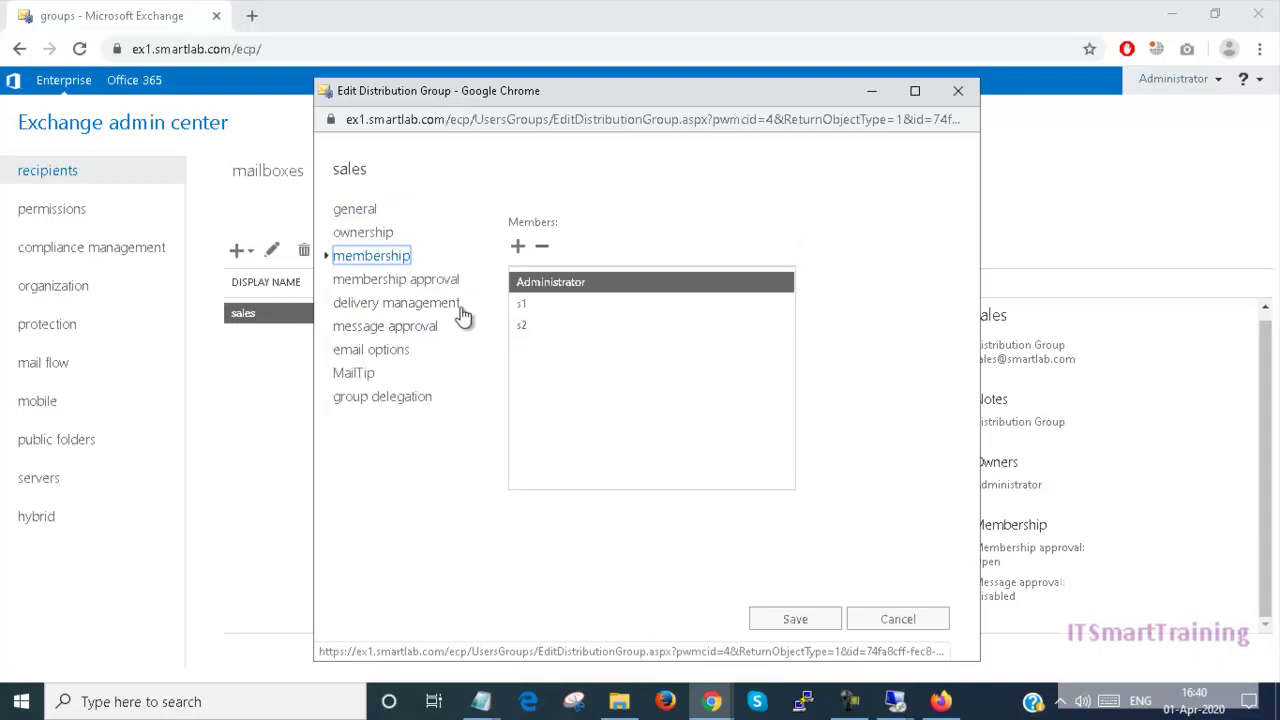
left_click(427, 288)
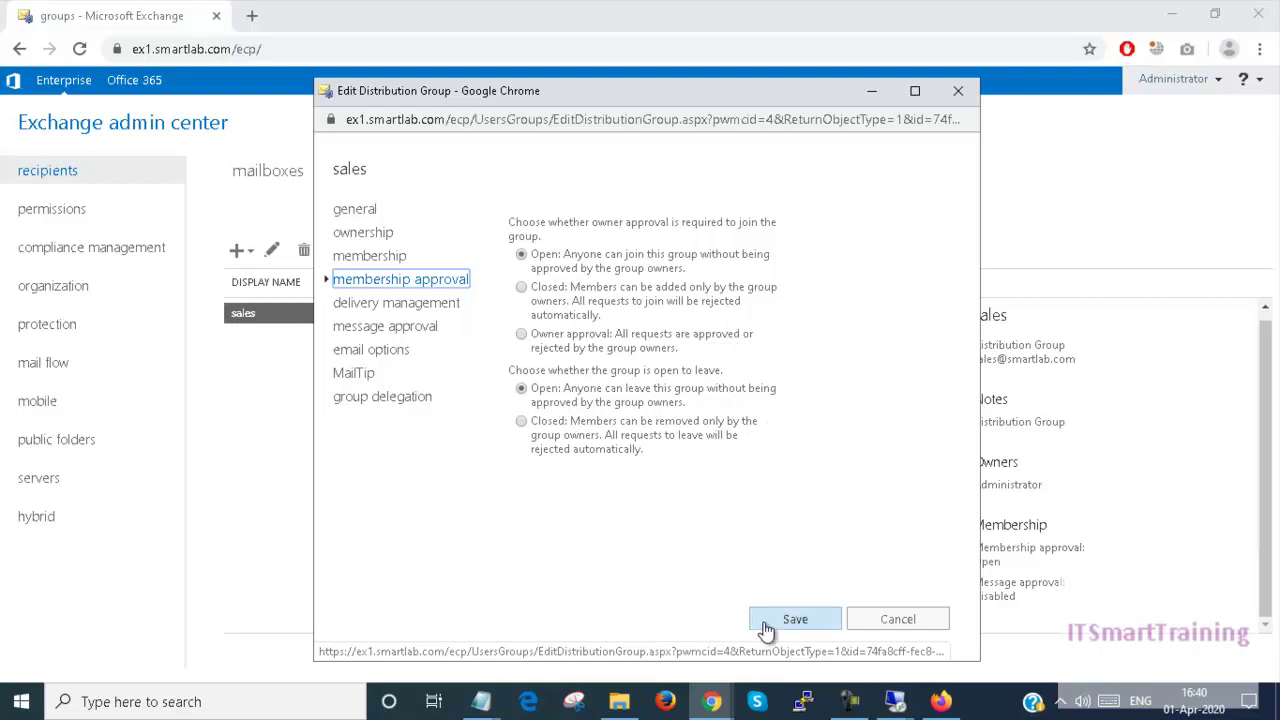
Step: Close the browser in the remote server session and return to the Outlook sign-in window
mouse_move(890, 707)
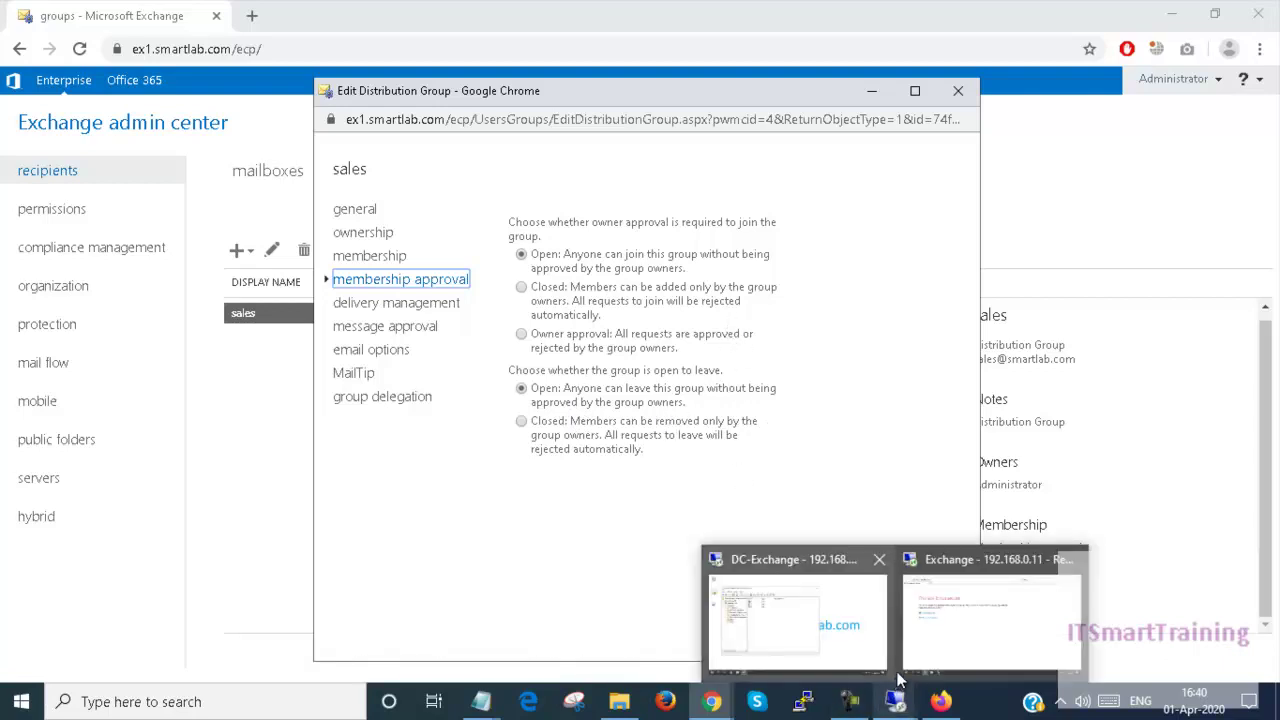
left_click(930, 651)
left_click(1257, 10)
left_click(827, 11)
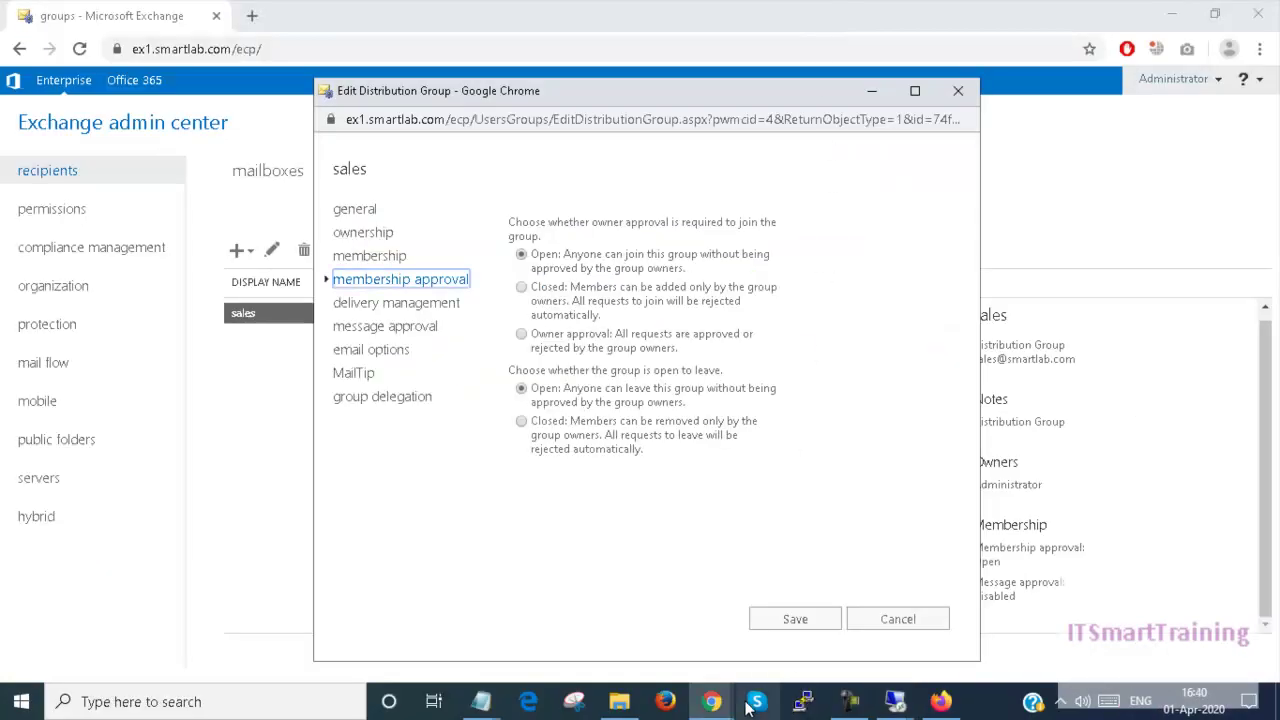
left_click(711, 701)
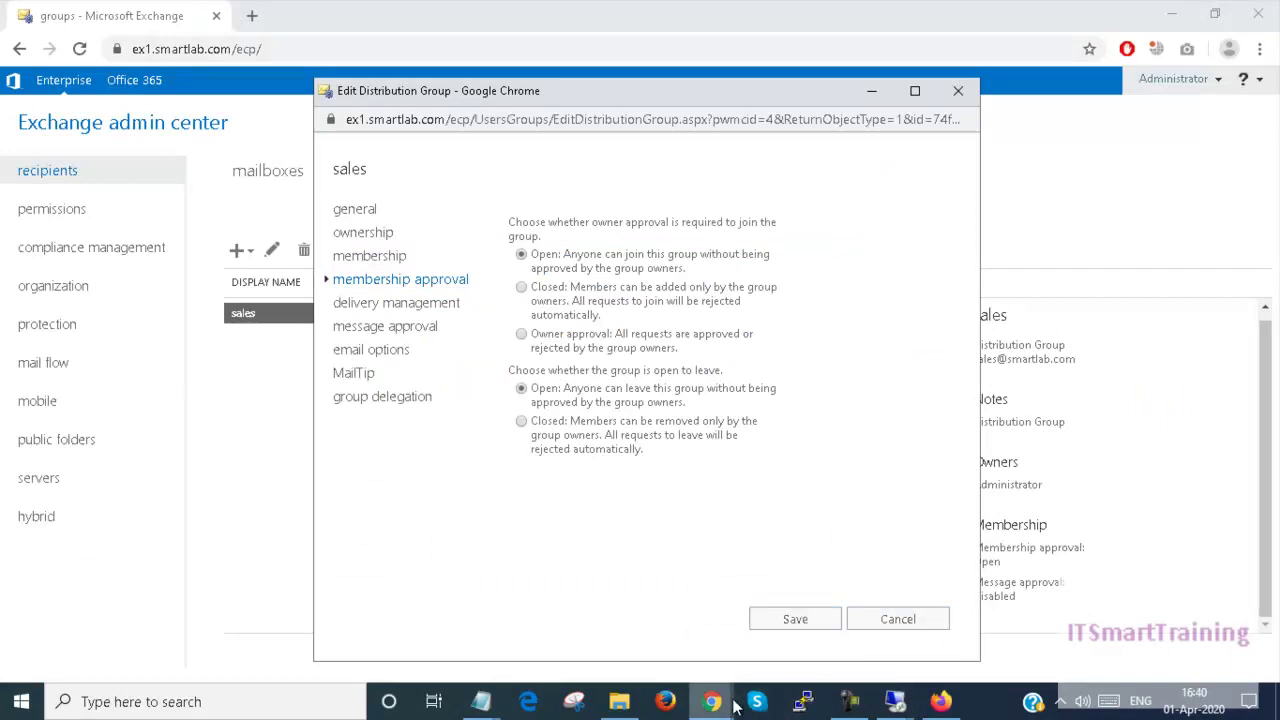
left_click(713, 703)
left_click(803, 641)
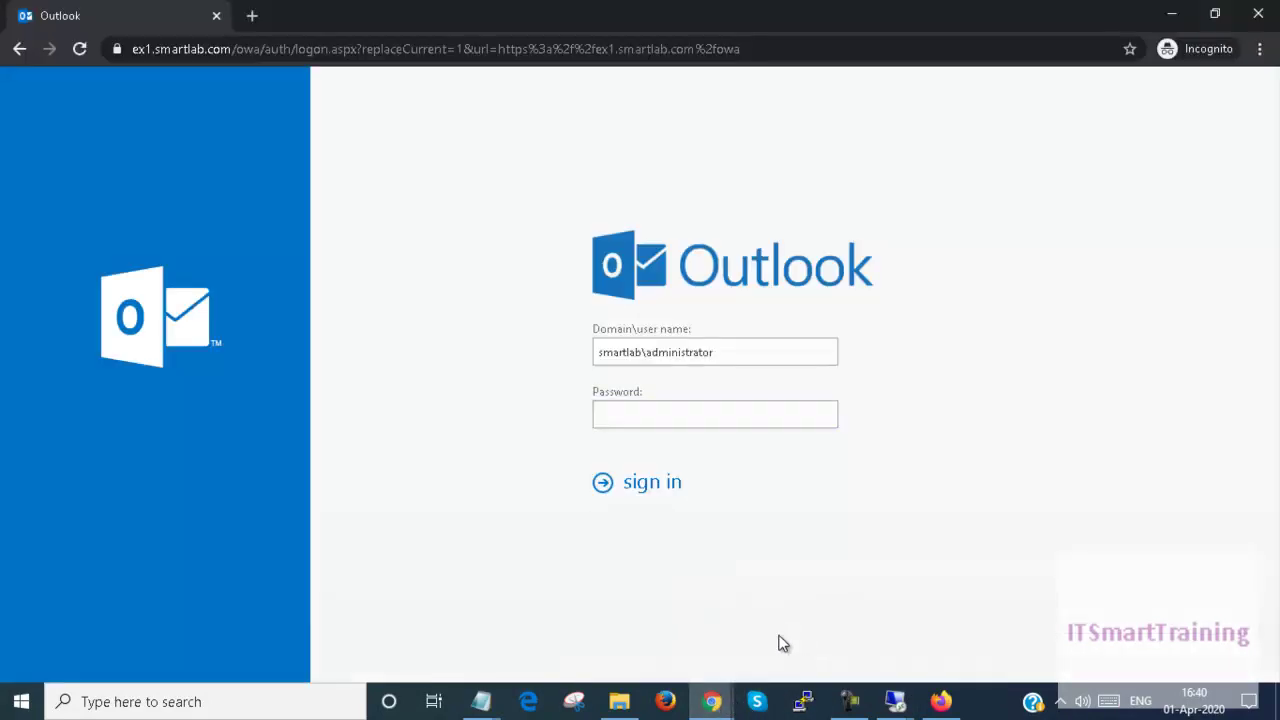
Step: Sign in as the sales group member, re-entering the password after it is rejected
left_click(717, 350)
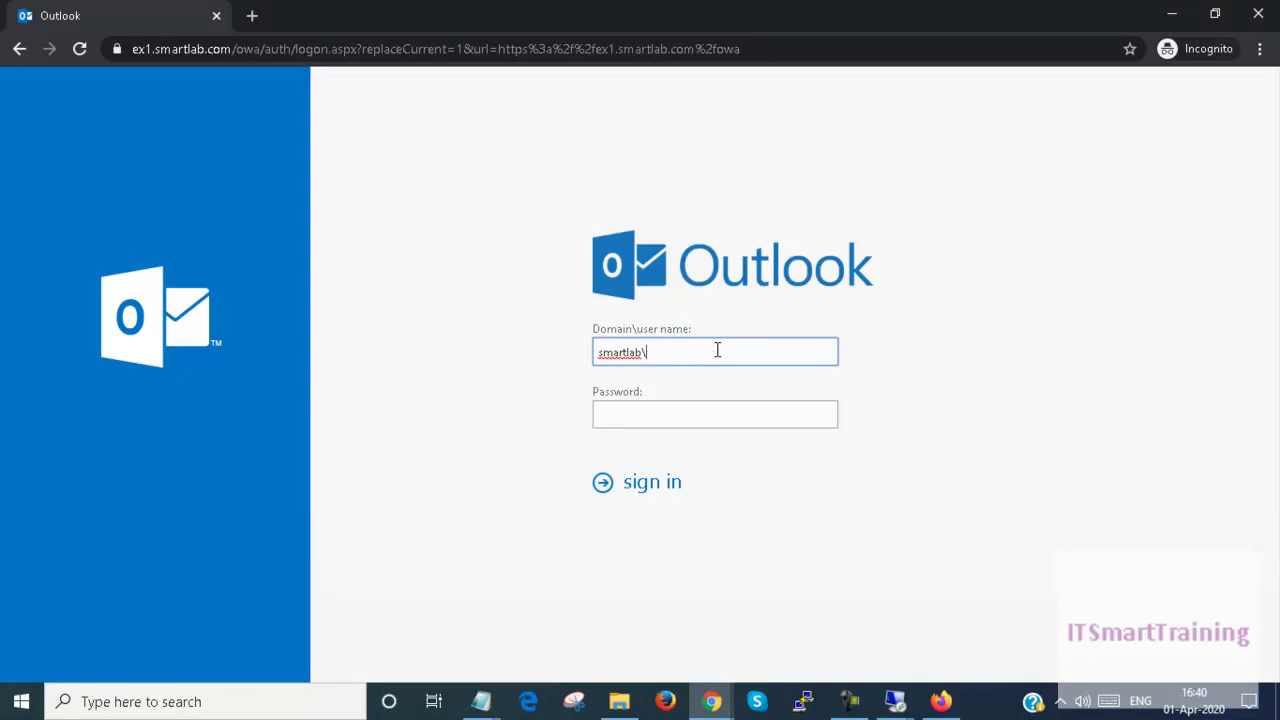
key("Tab")
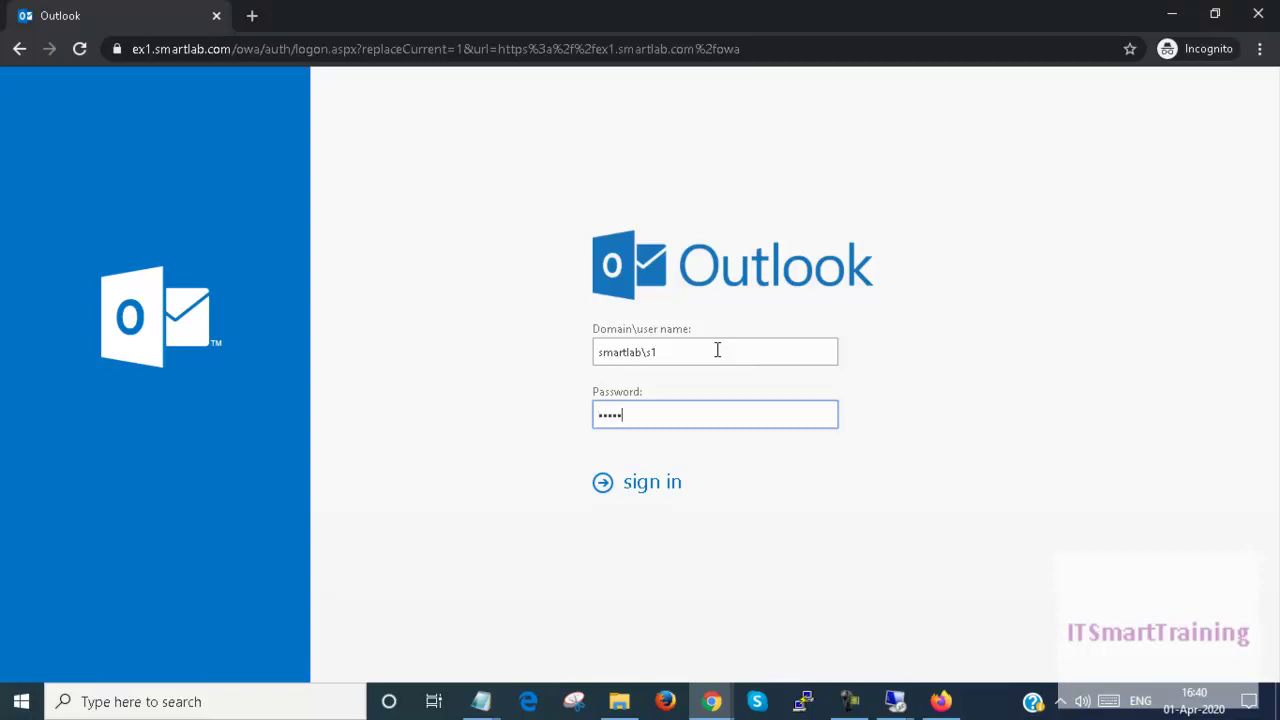
key("Return")
left_click(719, 415)
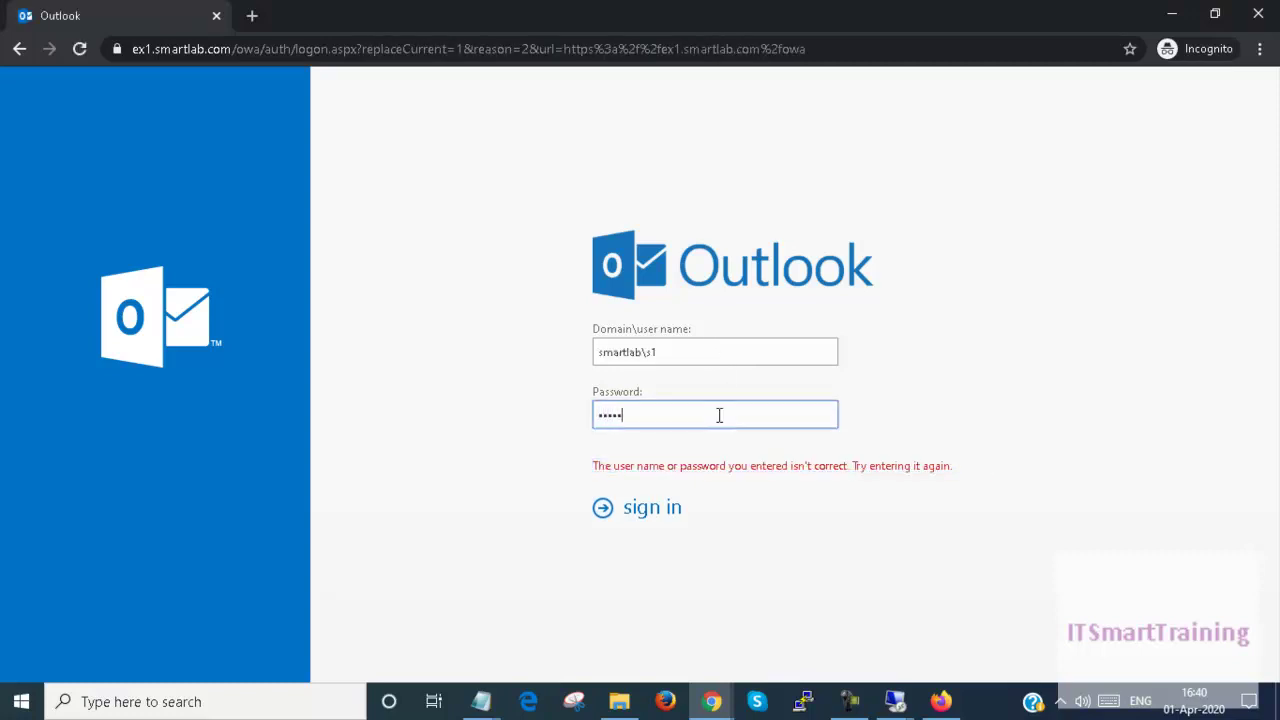
key("Return")
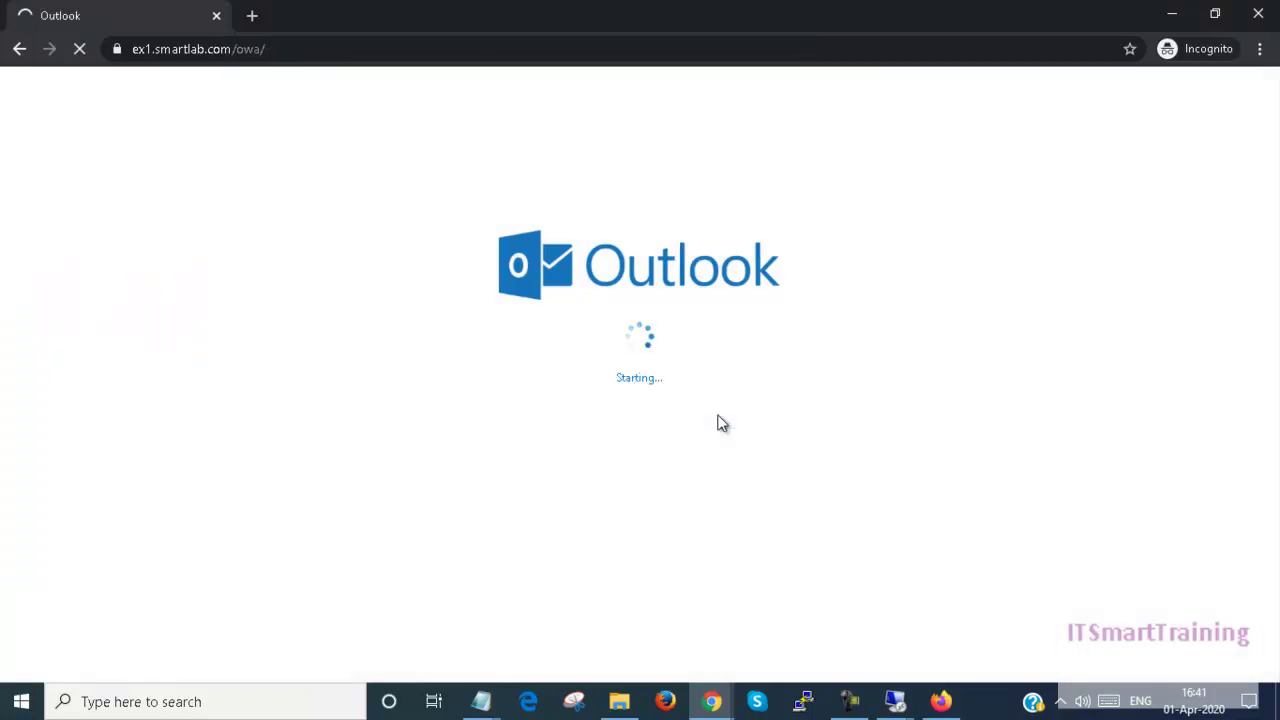
Step: Check the group edit window, then switch back to the mailbox window
mouse_move(712, 702)
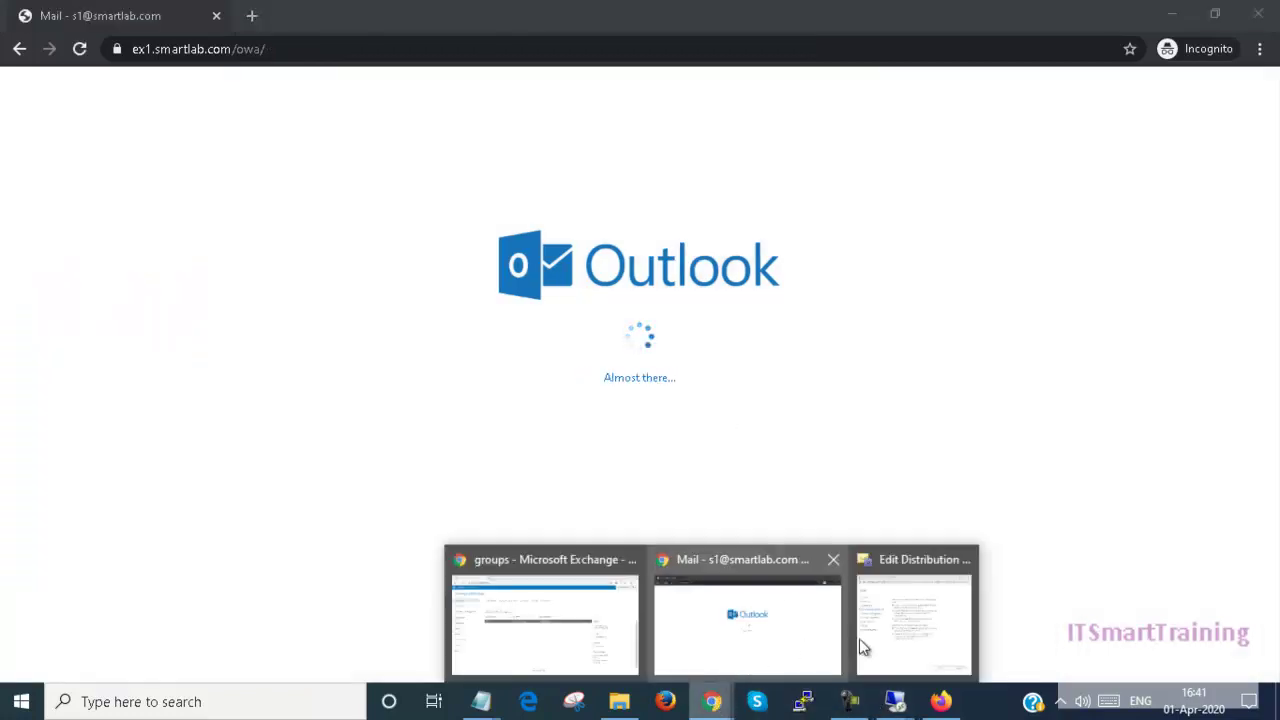
left_click(895, 635)
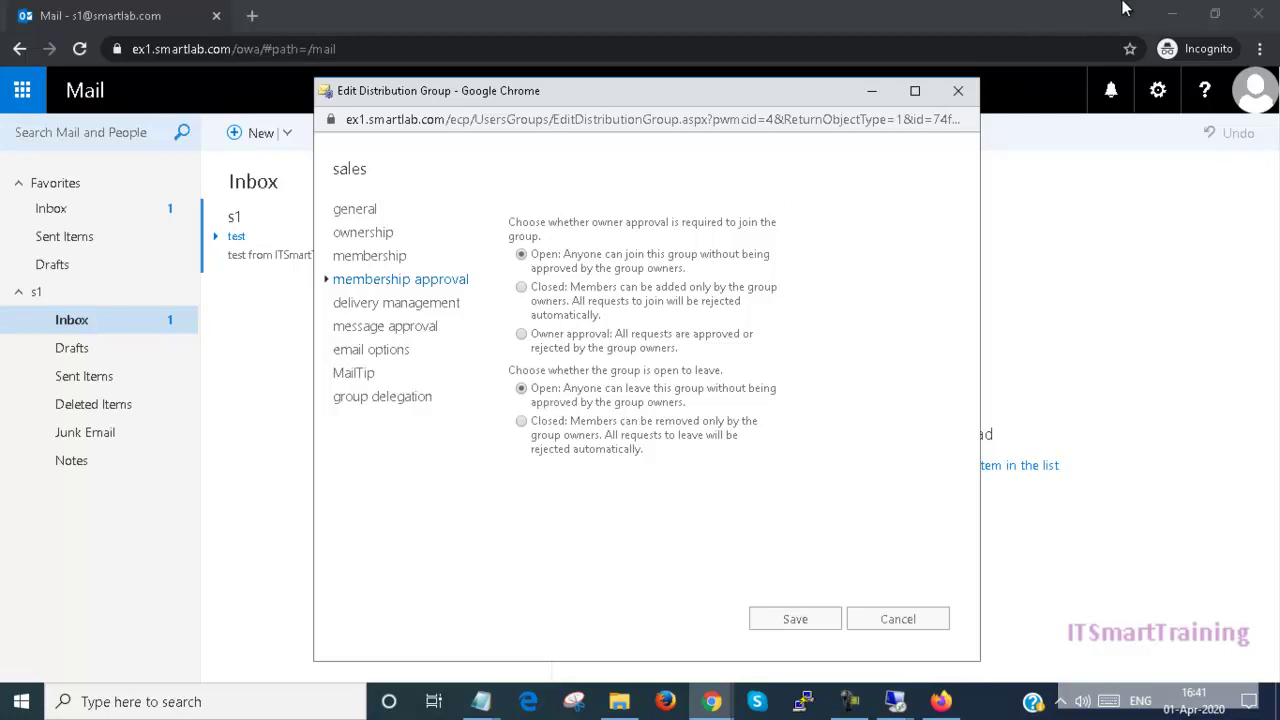
left_click(714, 702)
left_click(913, 615)
left_click(712, 702)
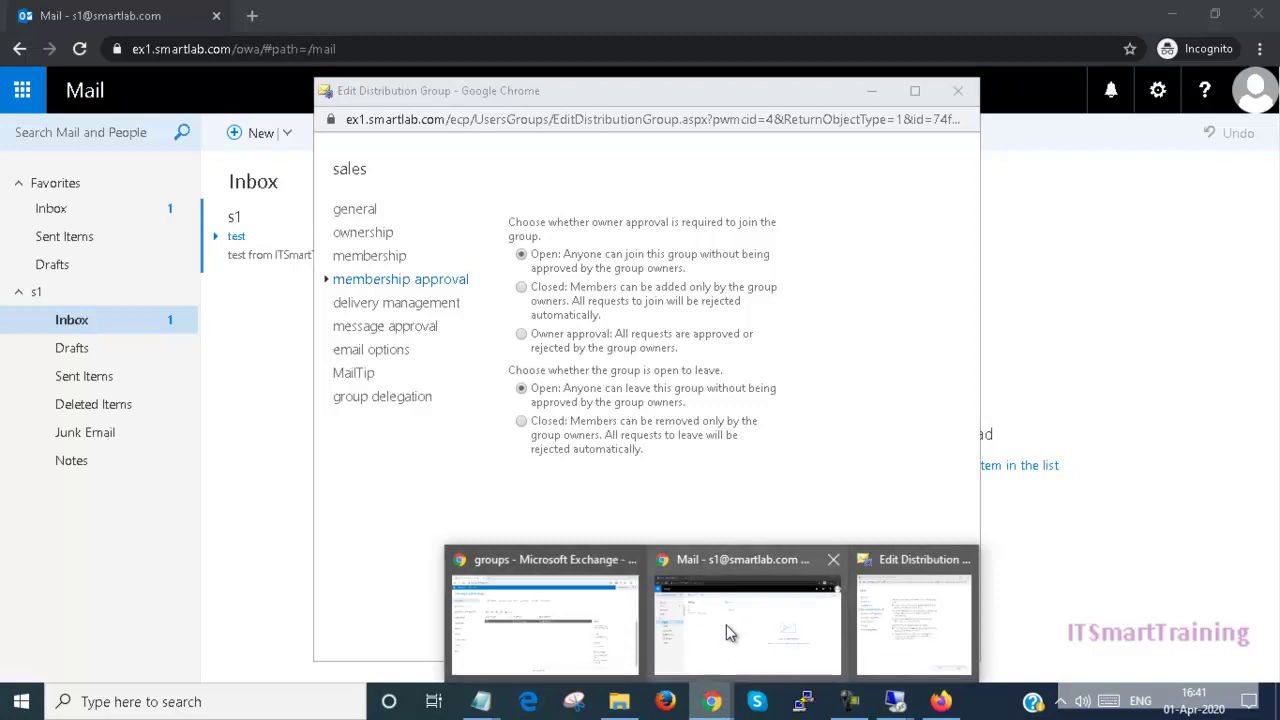
left_click(728, 628)
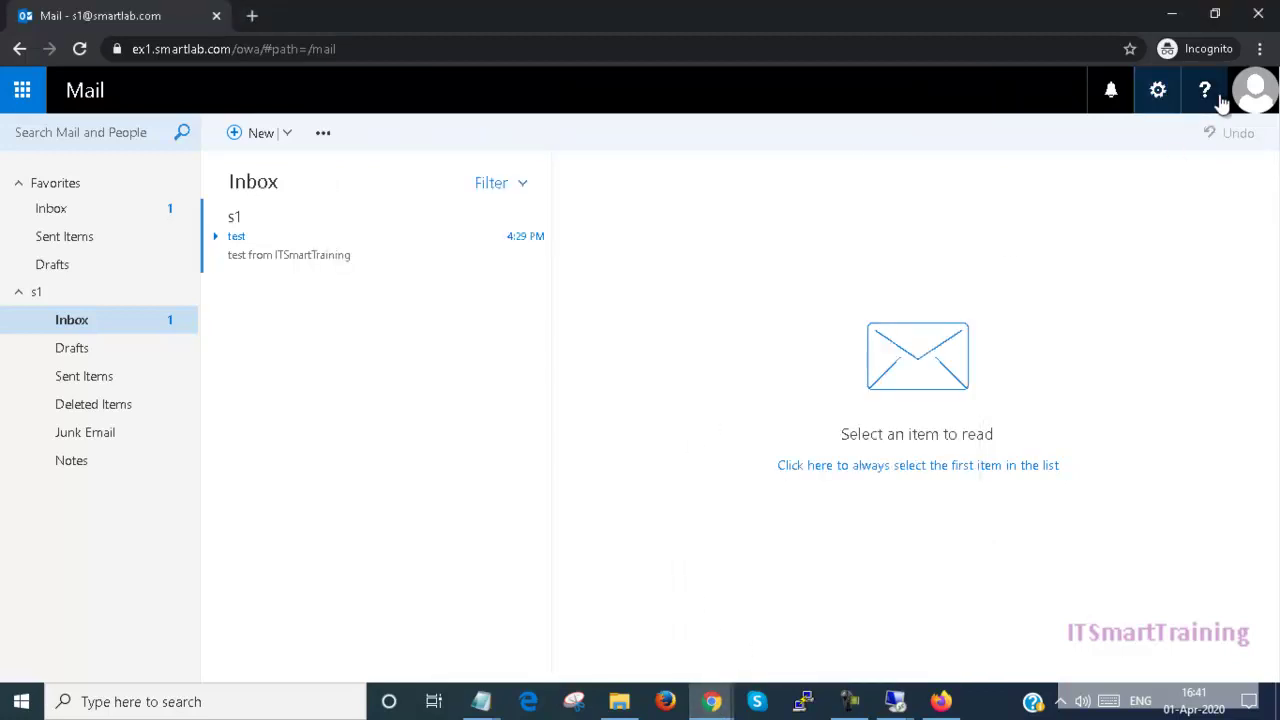
Step: Open the Outlook options page from the settings menu and scroll its sidebar to the top
left_click(1262, 108)
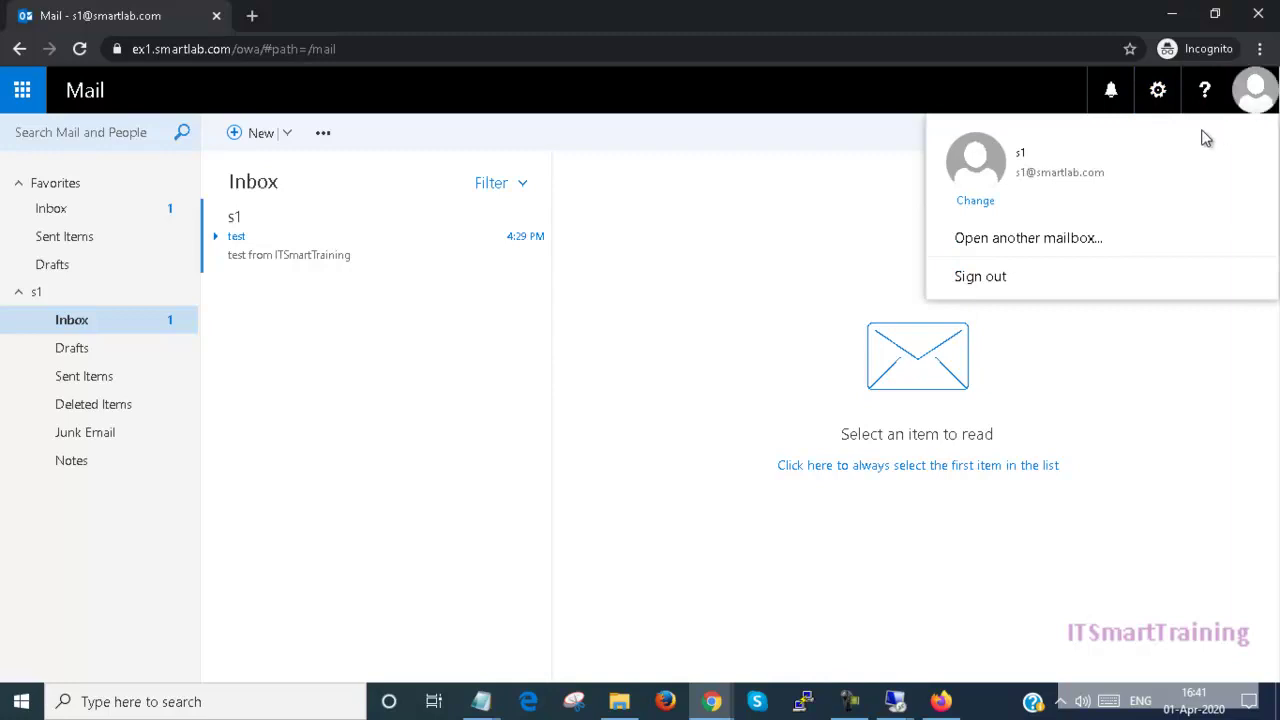
left_click(1157, 90)
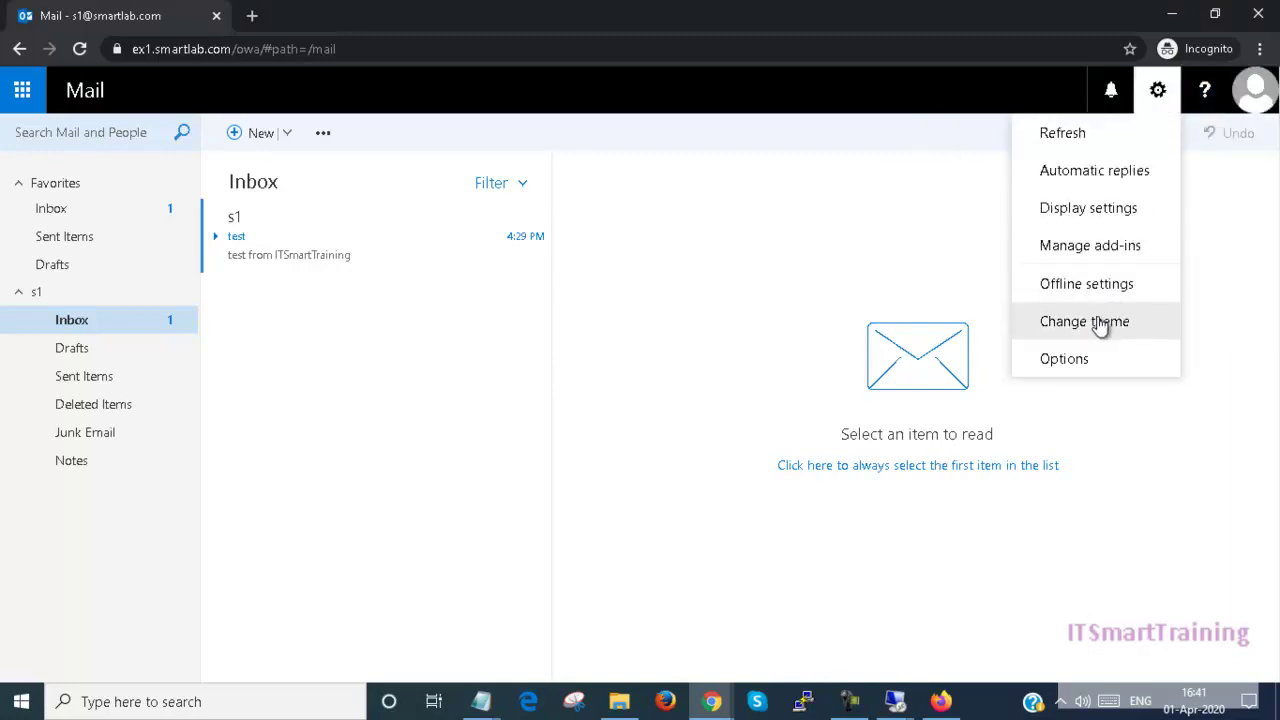
left_click(1074, 362)
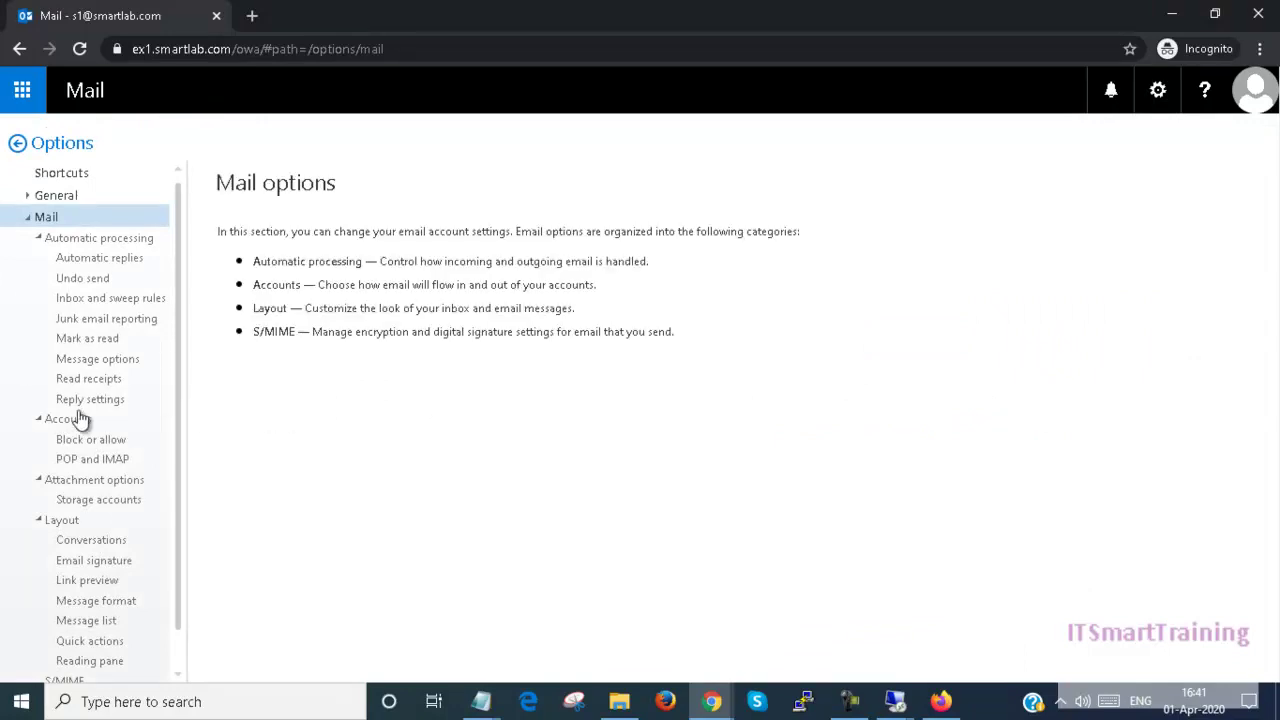
scroll(80, 418, "down", 1)
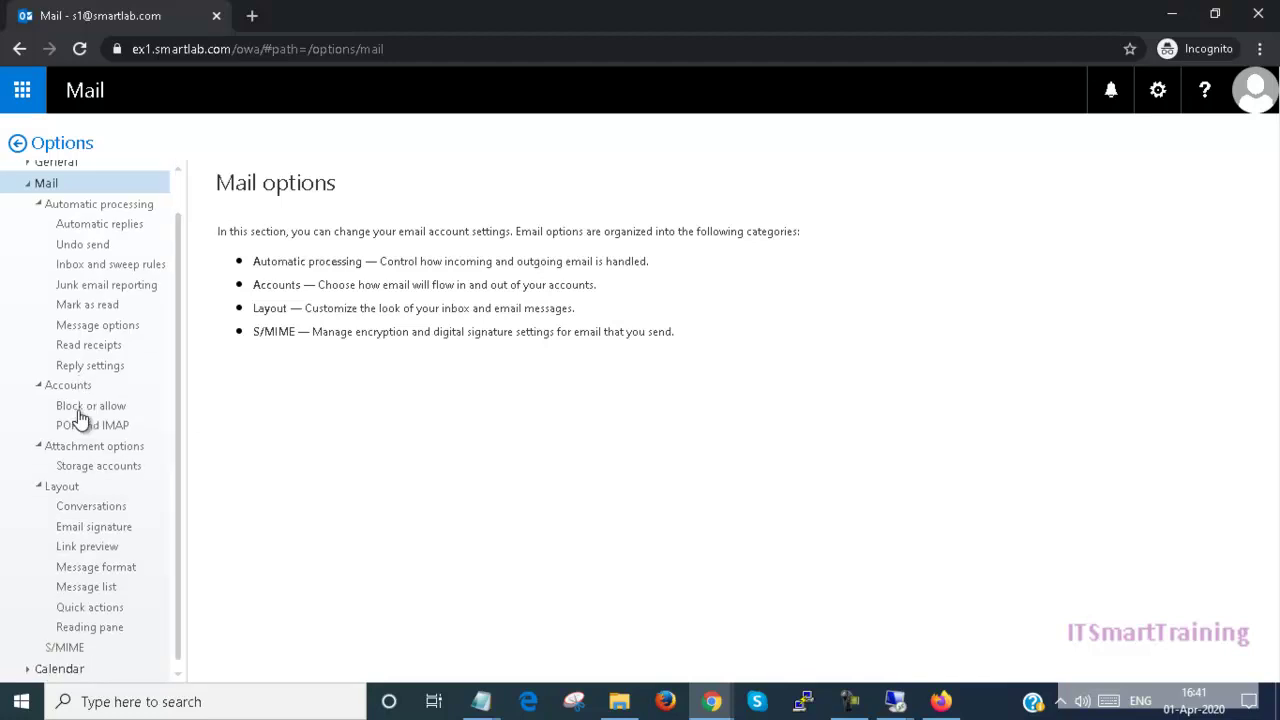
left_click(1160, 90)
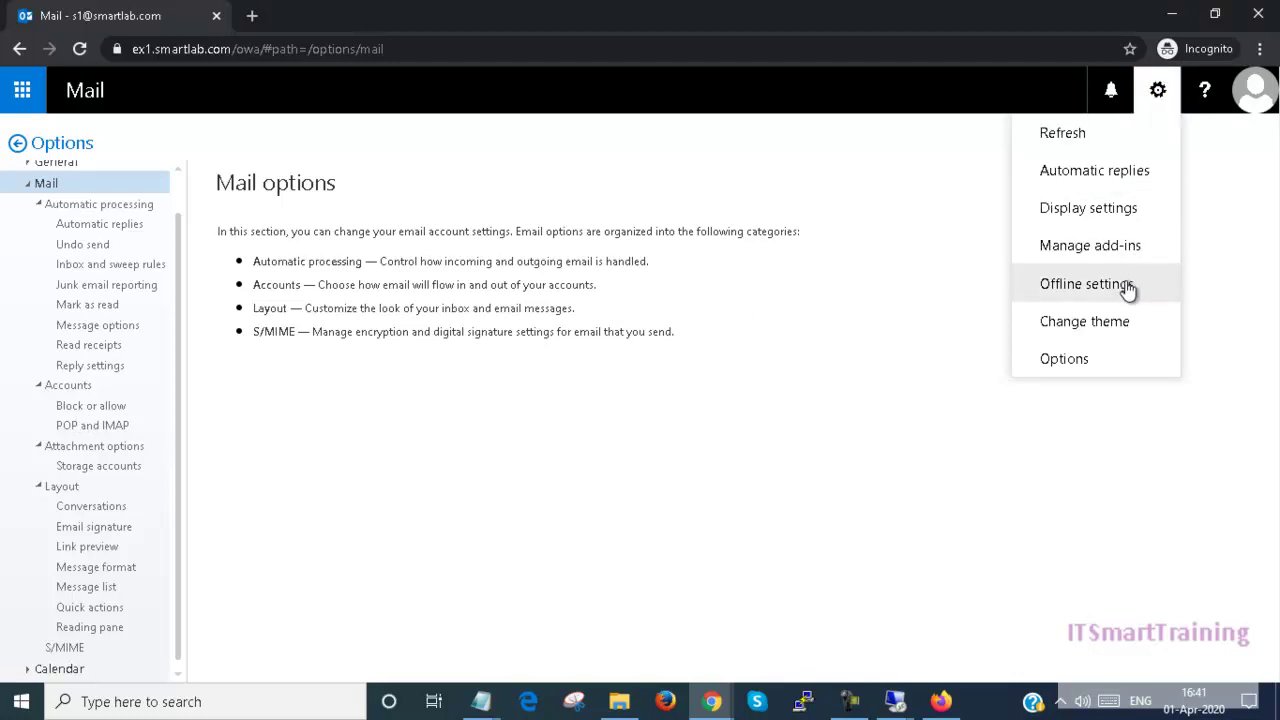
left_click(378, 404)
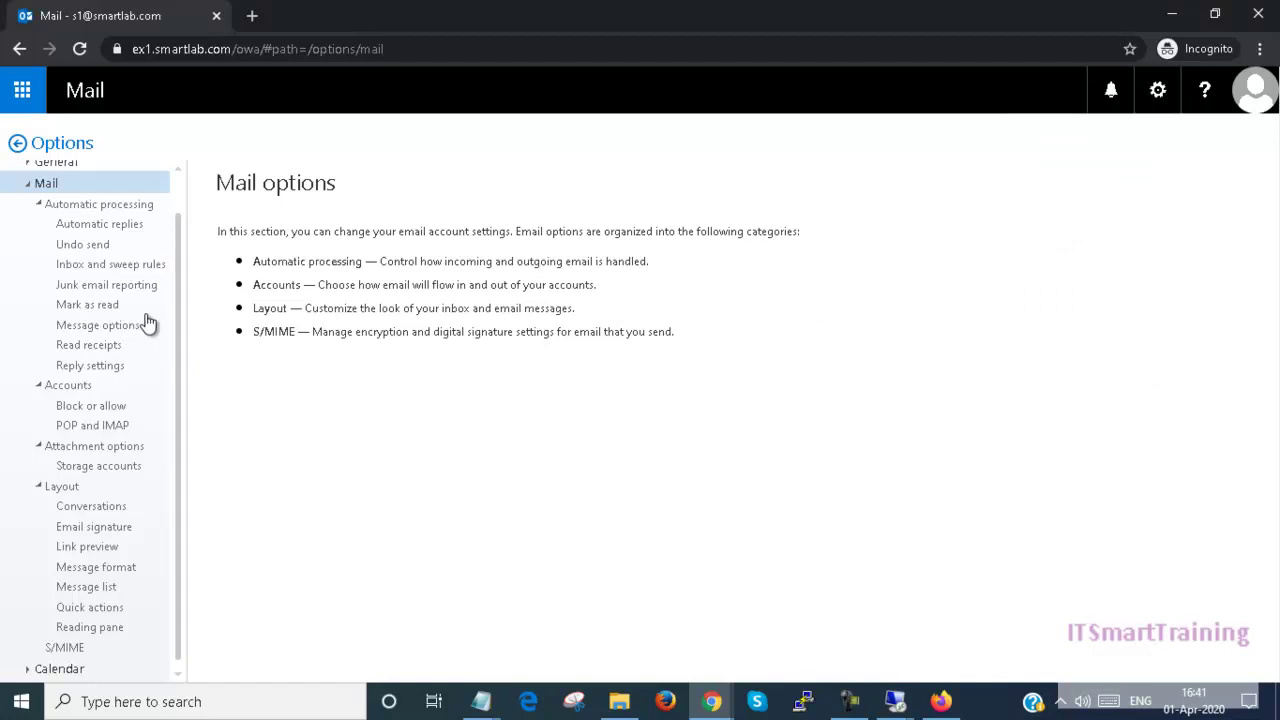
left_click_drag(179, 466, 182, 413)
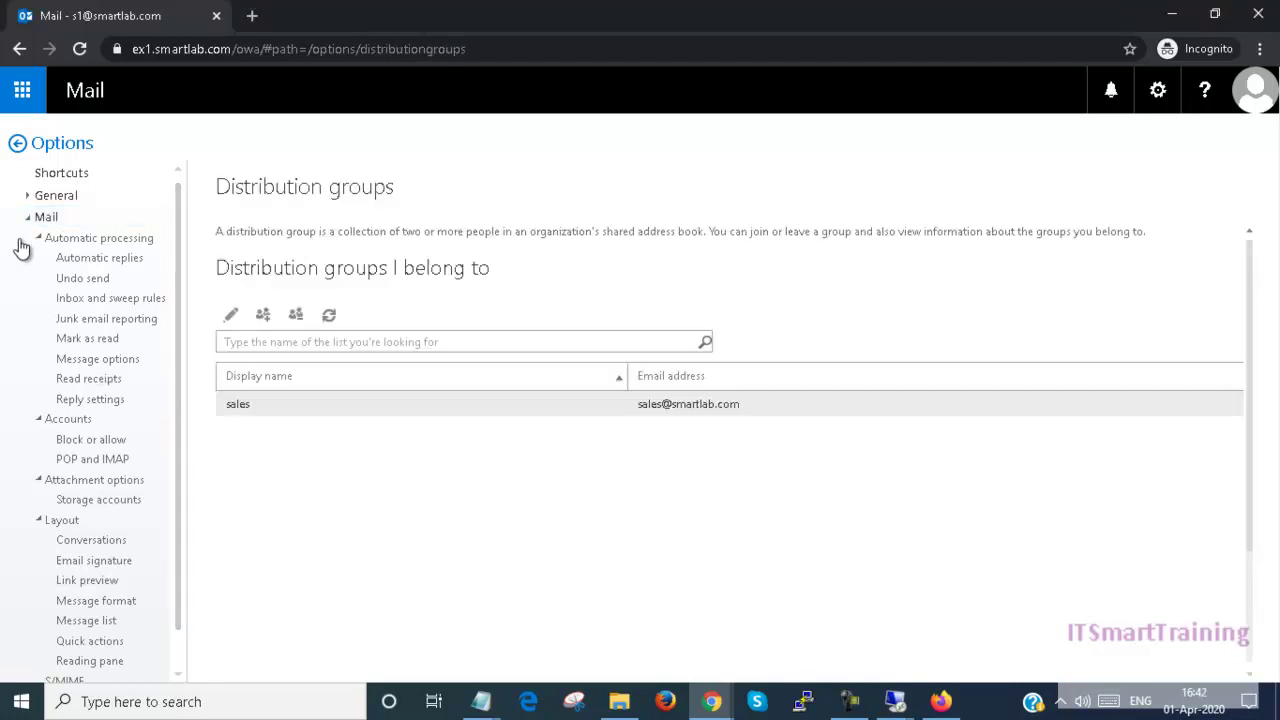
Step: Expand General, select the sales group, choose Leave, and confirm with Yes
left_click(40, 198)
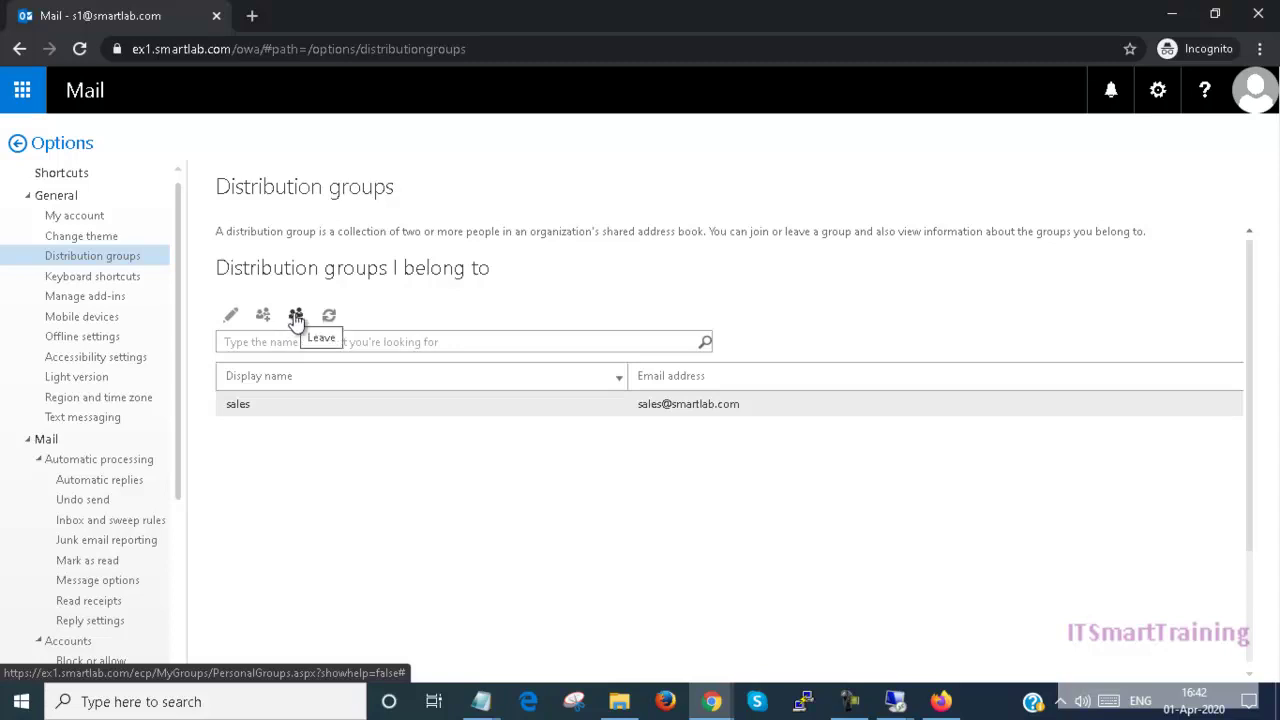
left_click(1254, 90)
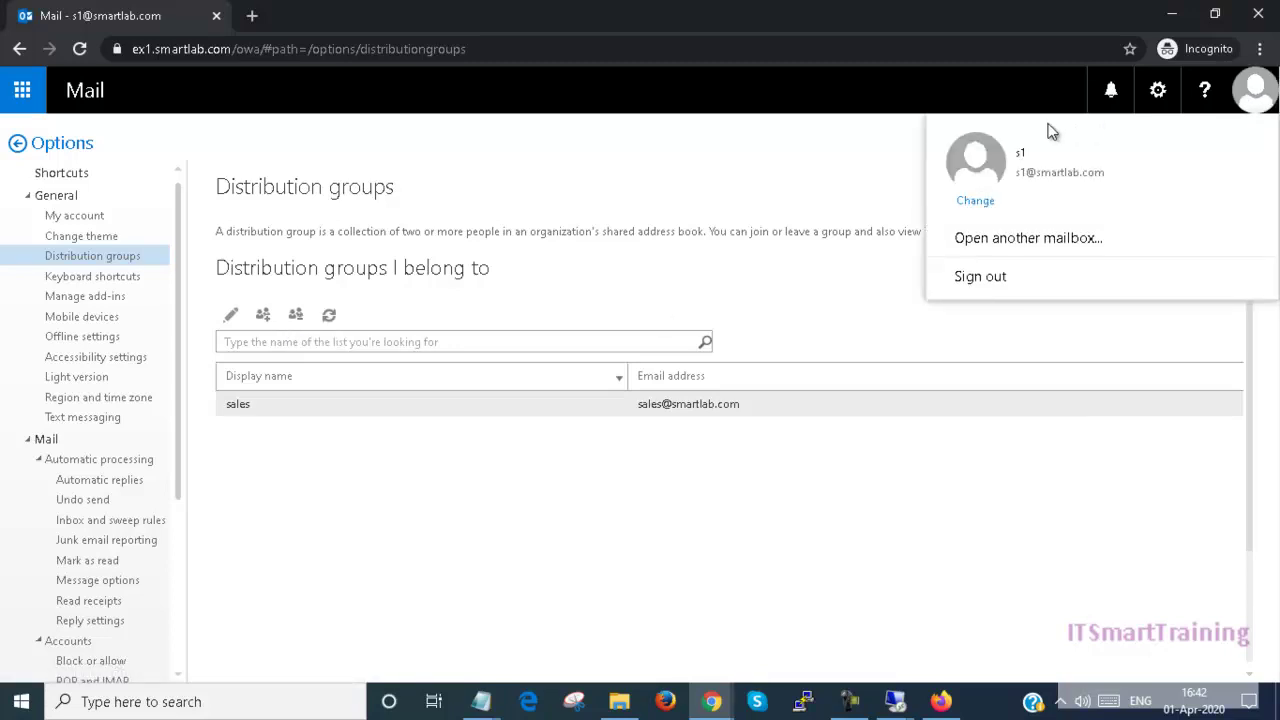
left_click(296, 316)
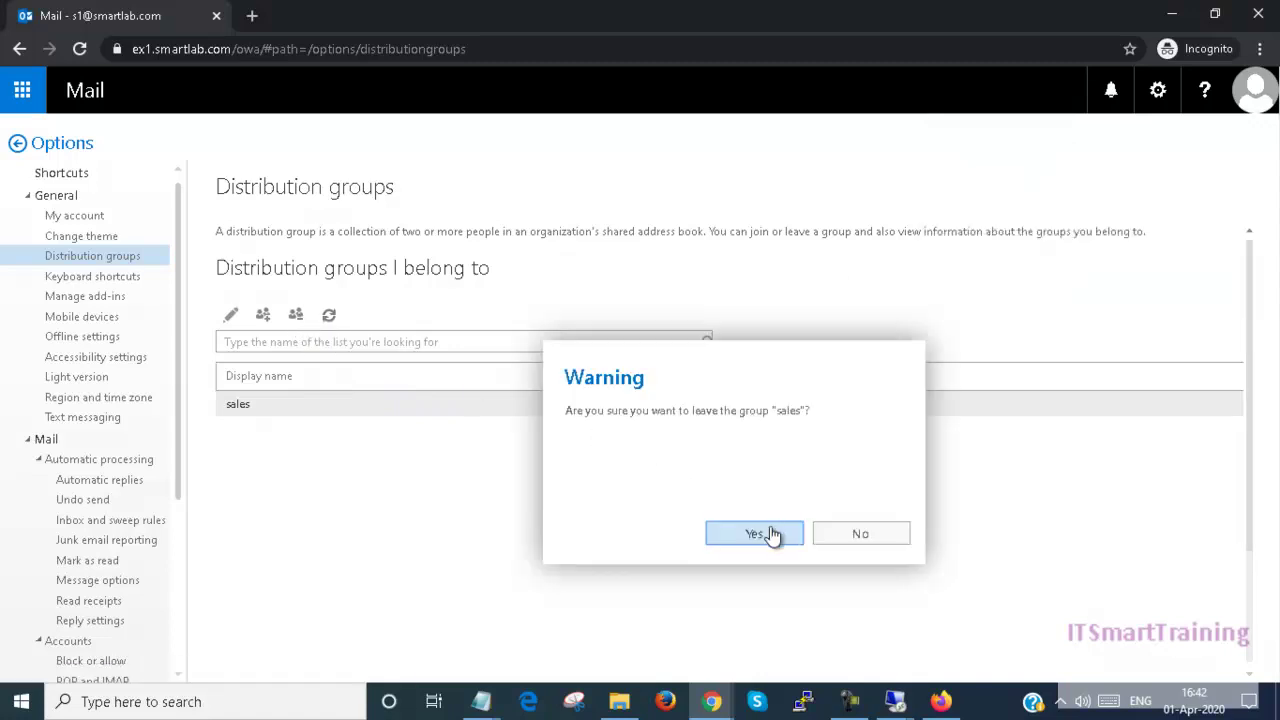
left_click(755, 534)
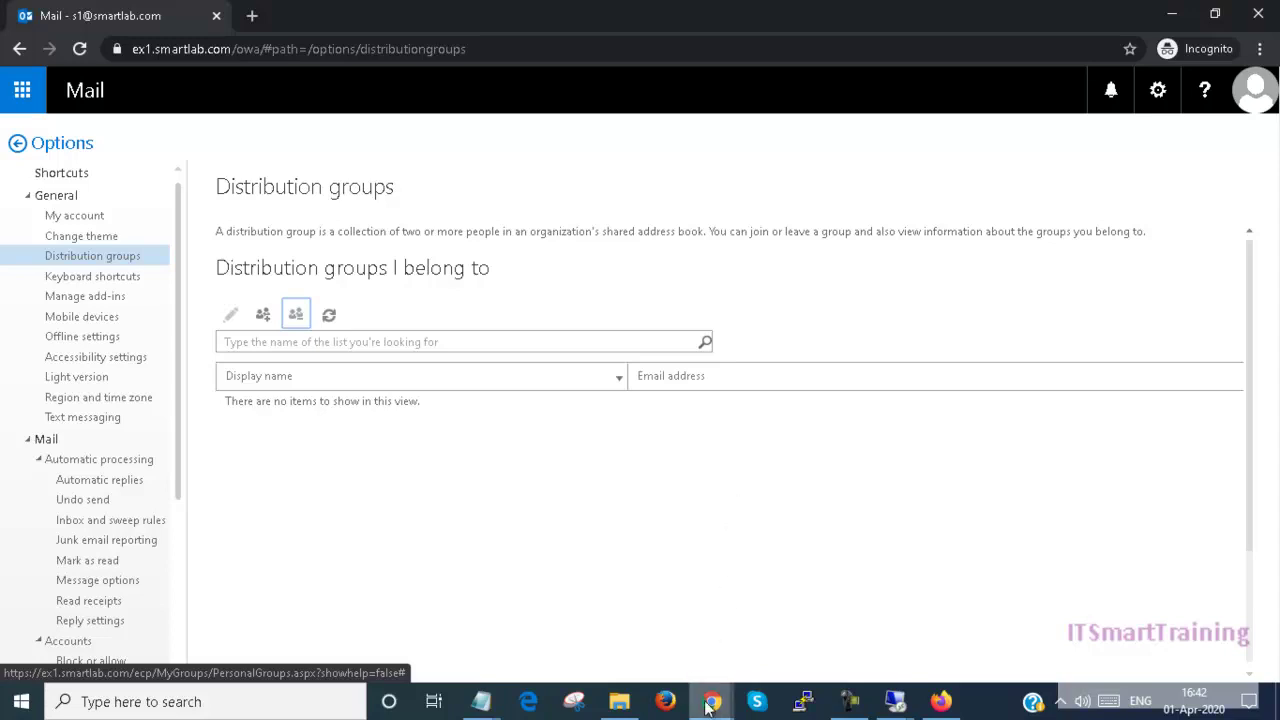
mouse_move(718, 703)
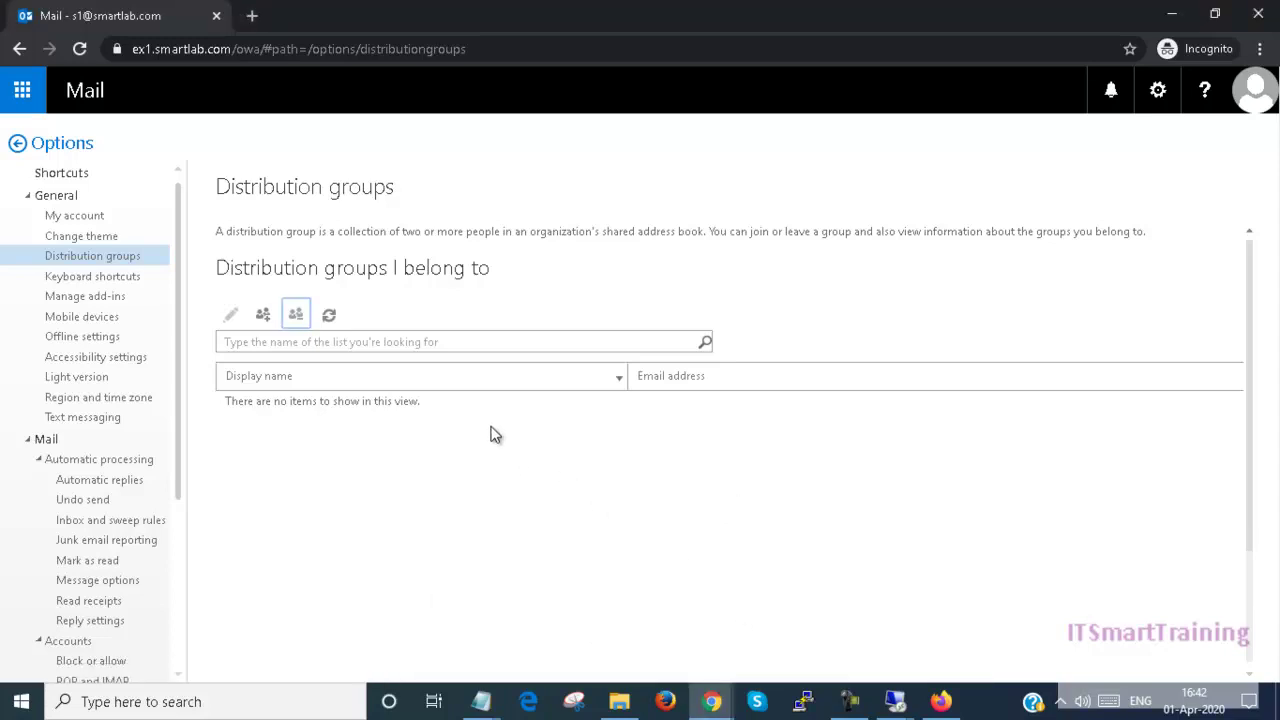
left_click(923, 618)
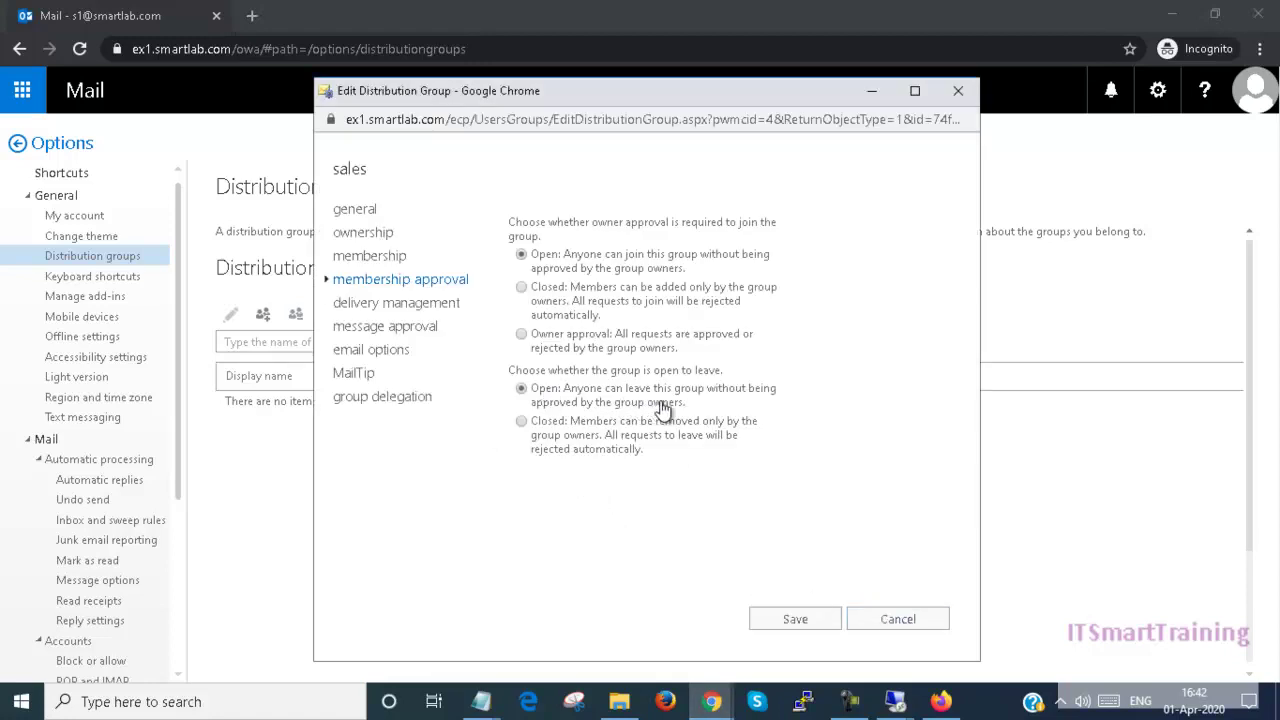
left_click(385, 263)
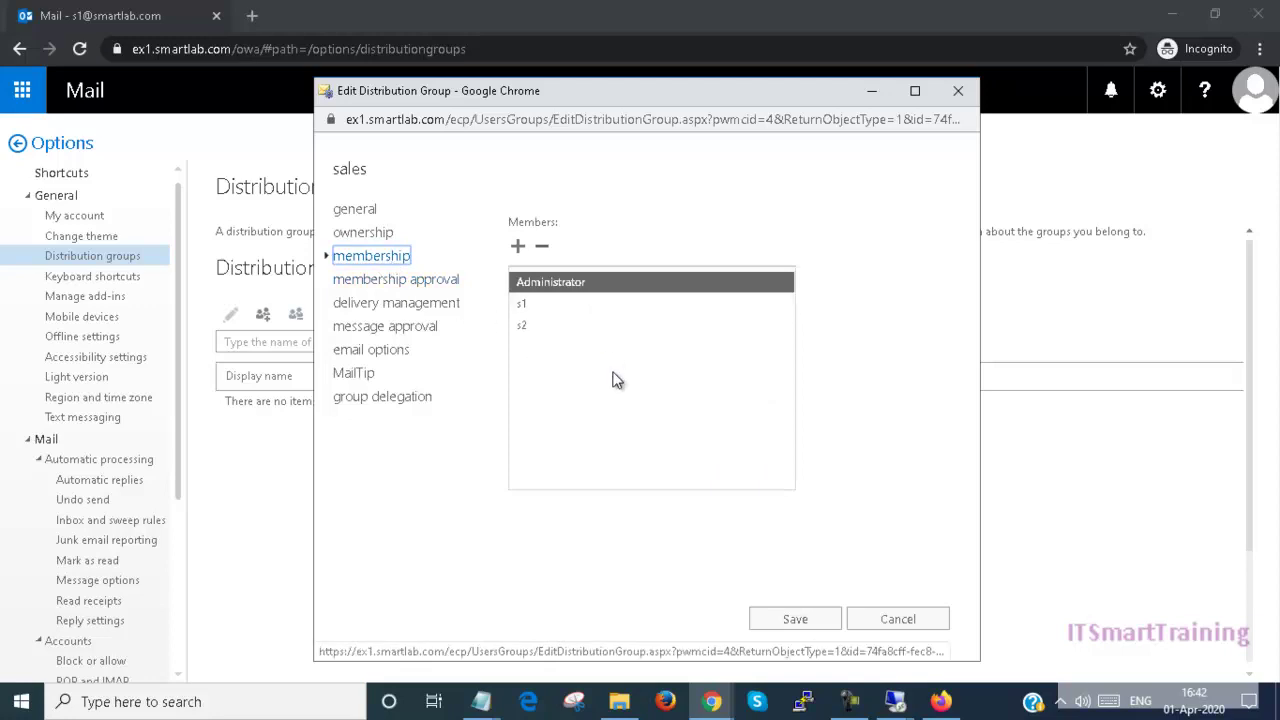
left_click(891, 617)
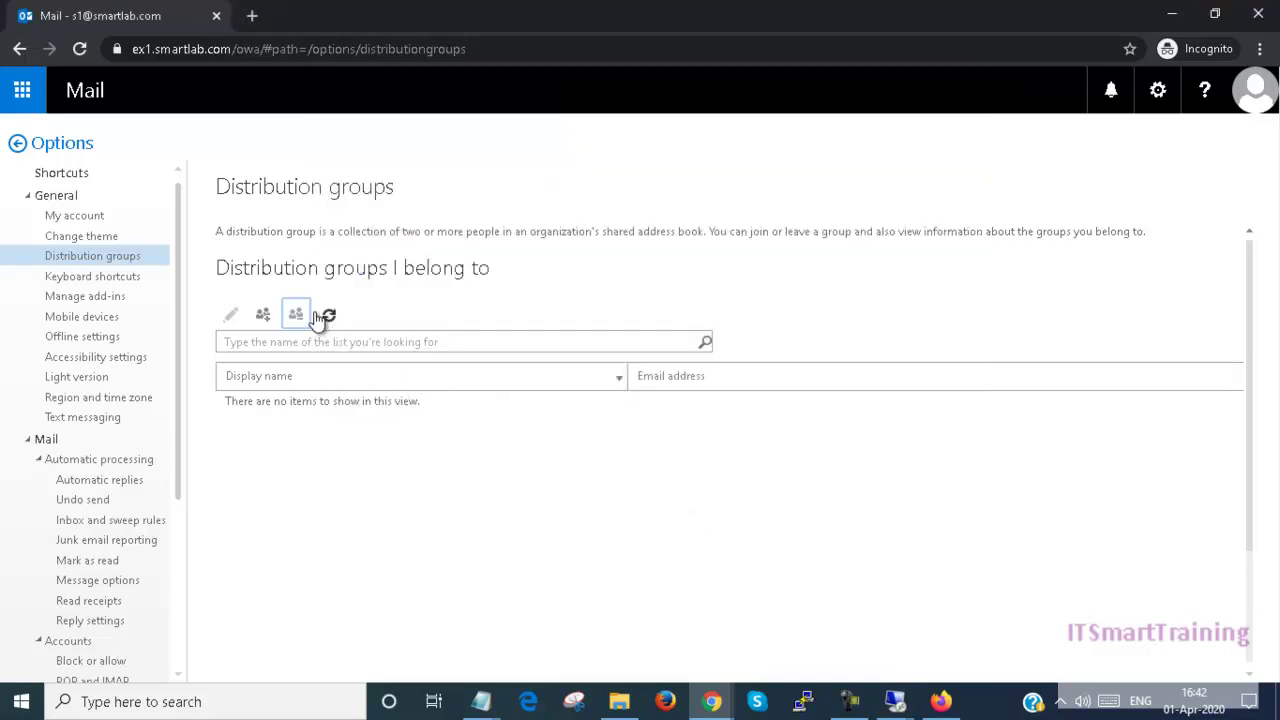
mouse_move(711, 701)
left_click(657, 651)
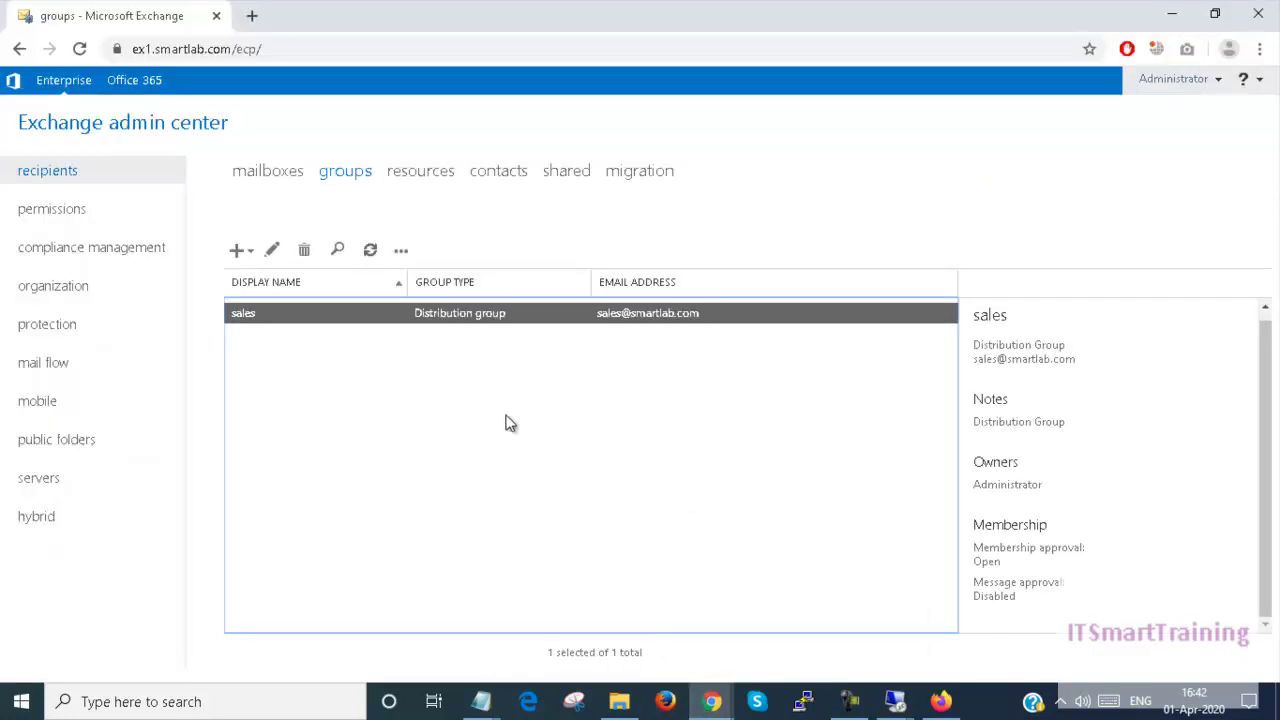
left_click(369, 250)
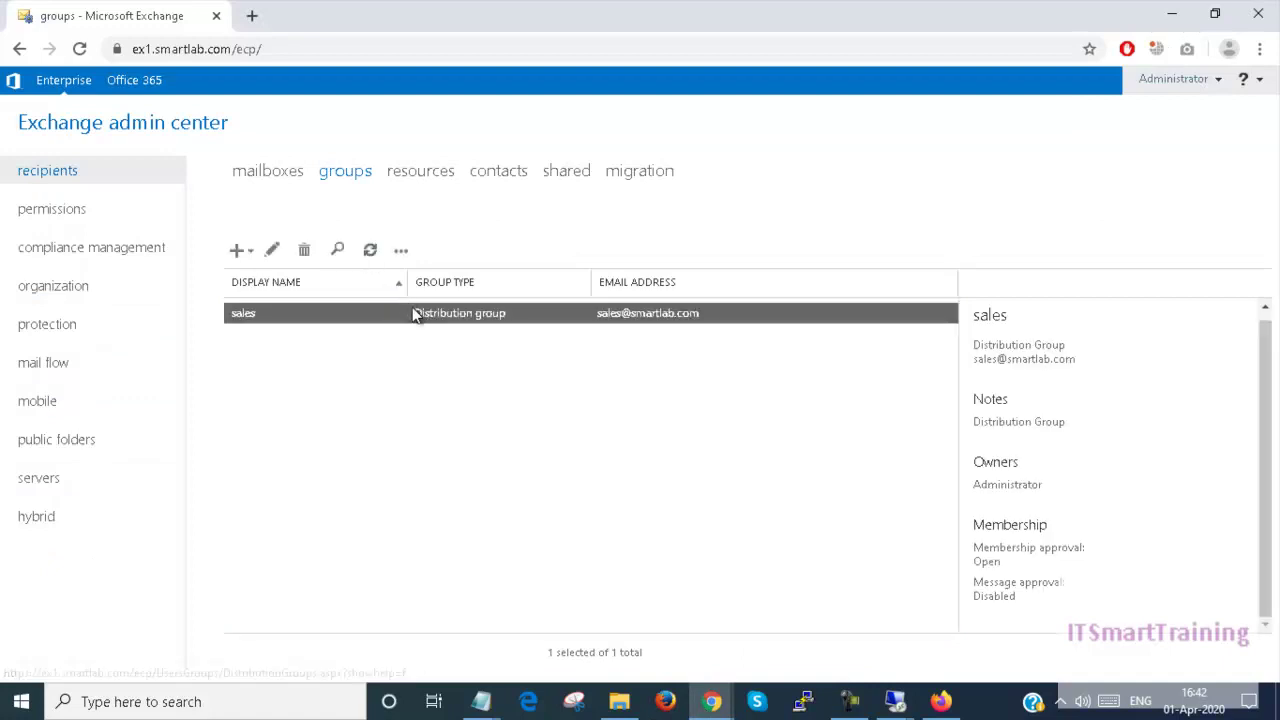
double_click(412, 310)
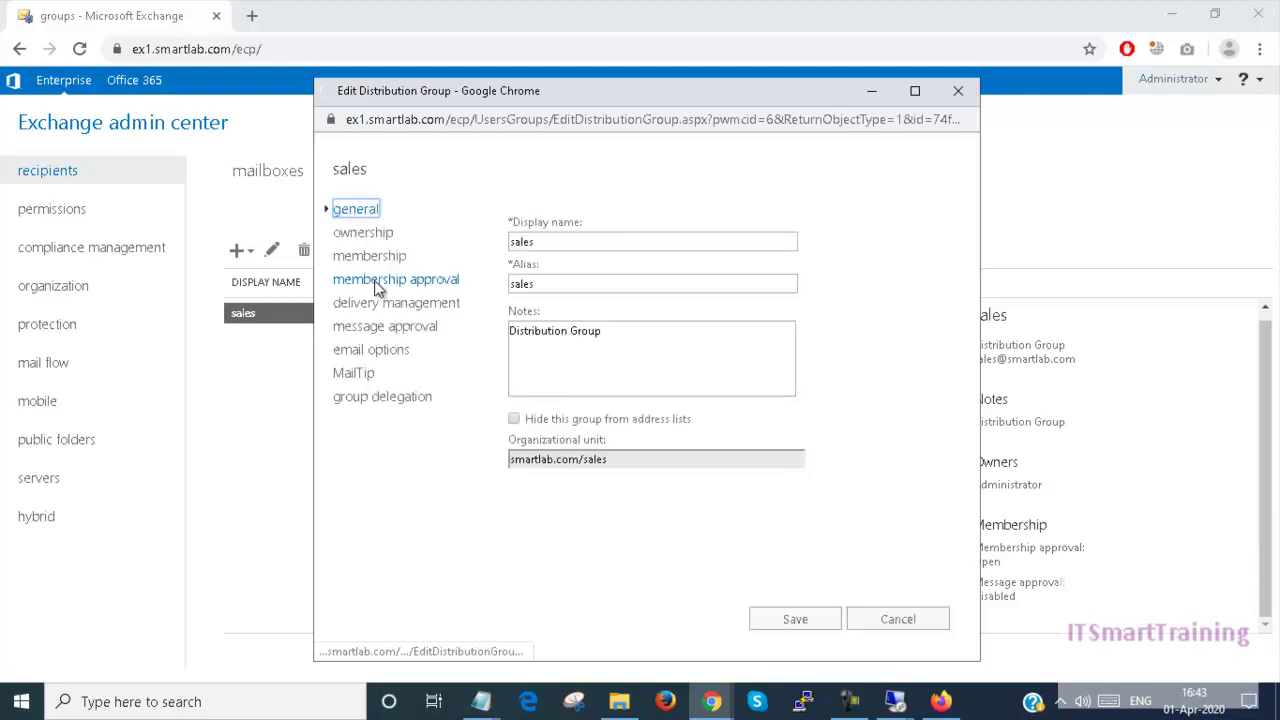
left_click(381, 283)
left_click(383, 259)
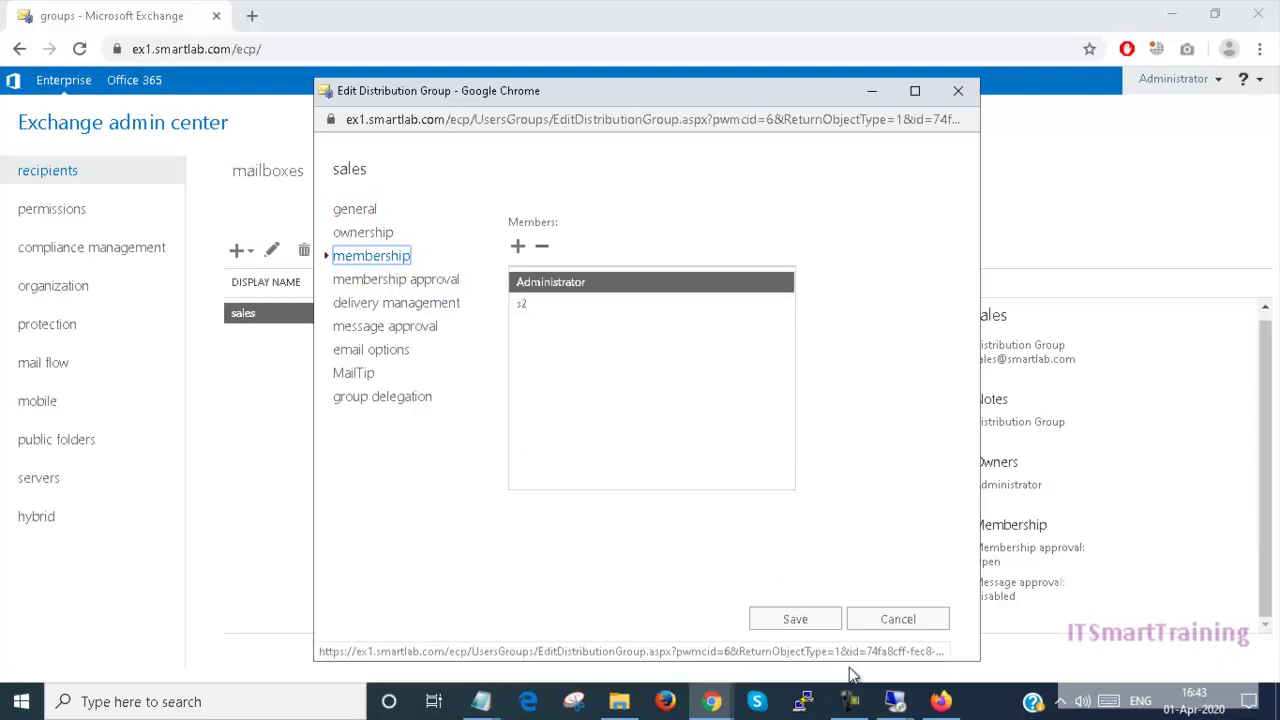
left_click(887, 699)
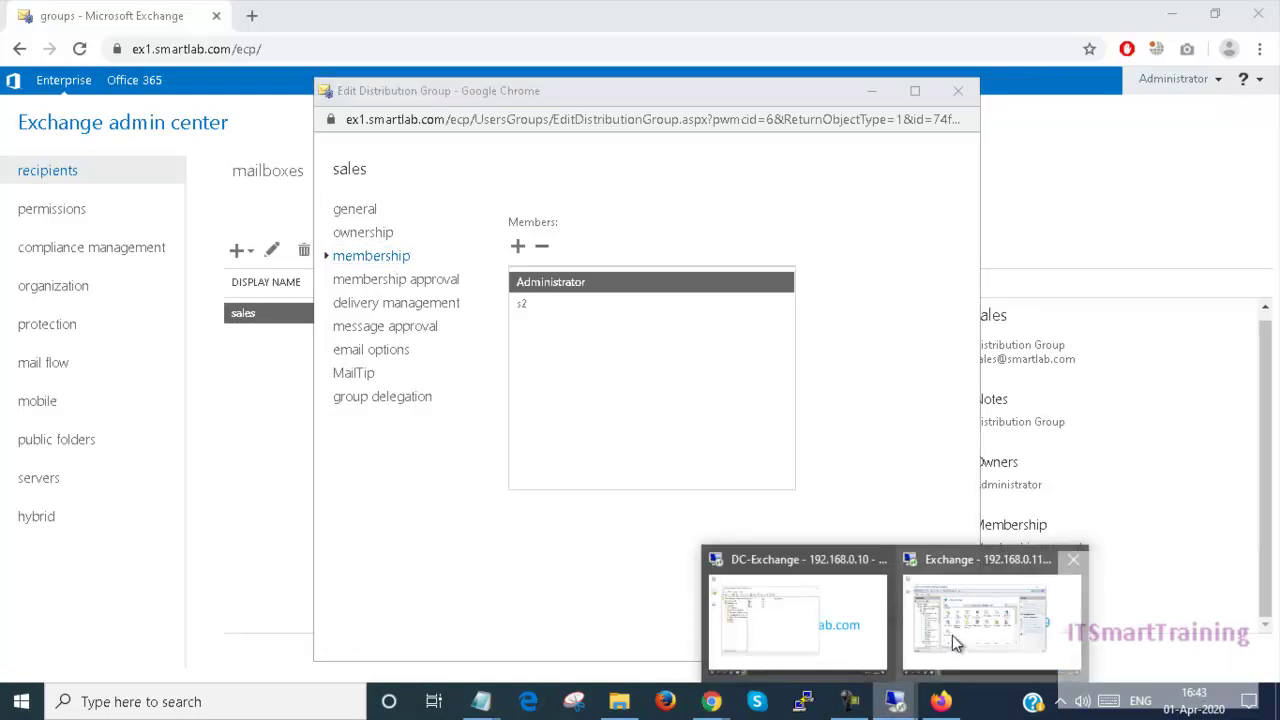
left_click(795, 620)
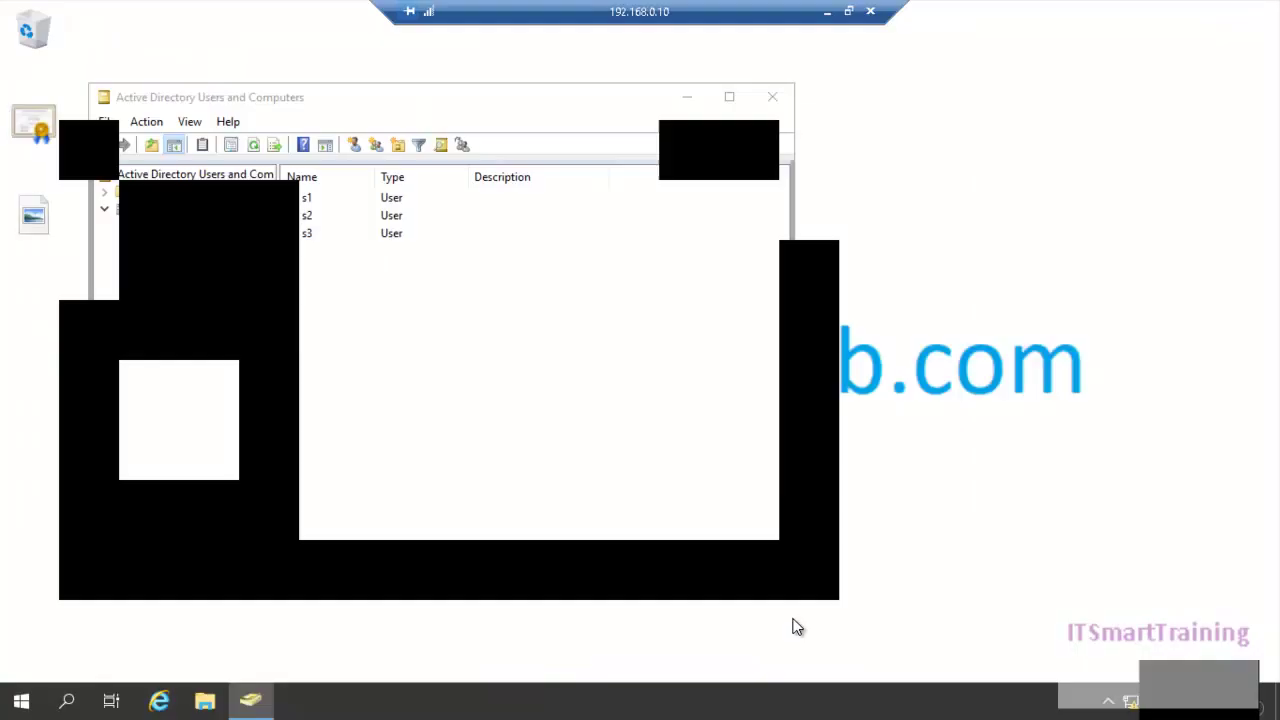
left_click(827, 12)
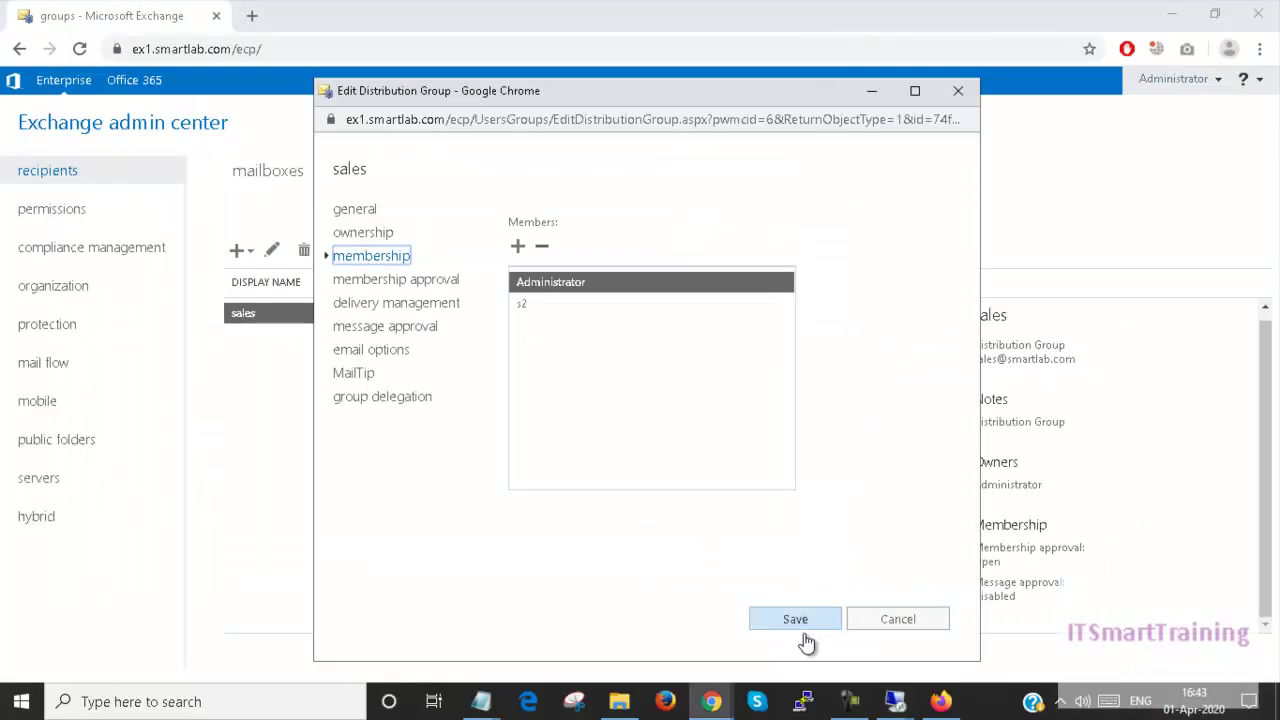
mouse_move(727, 705)
left_click(845, 607)
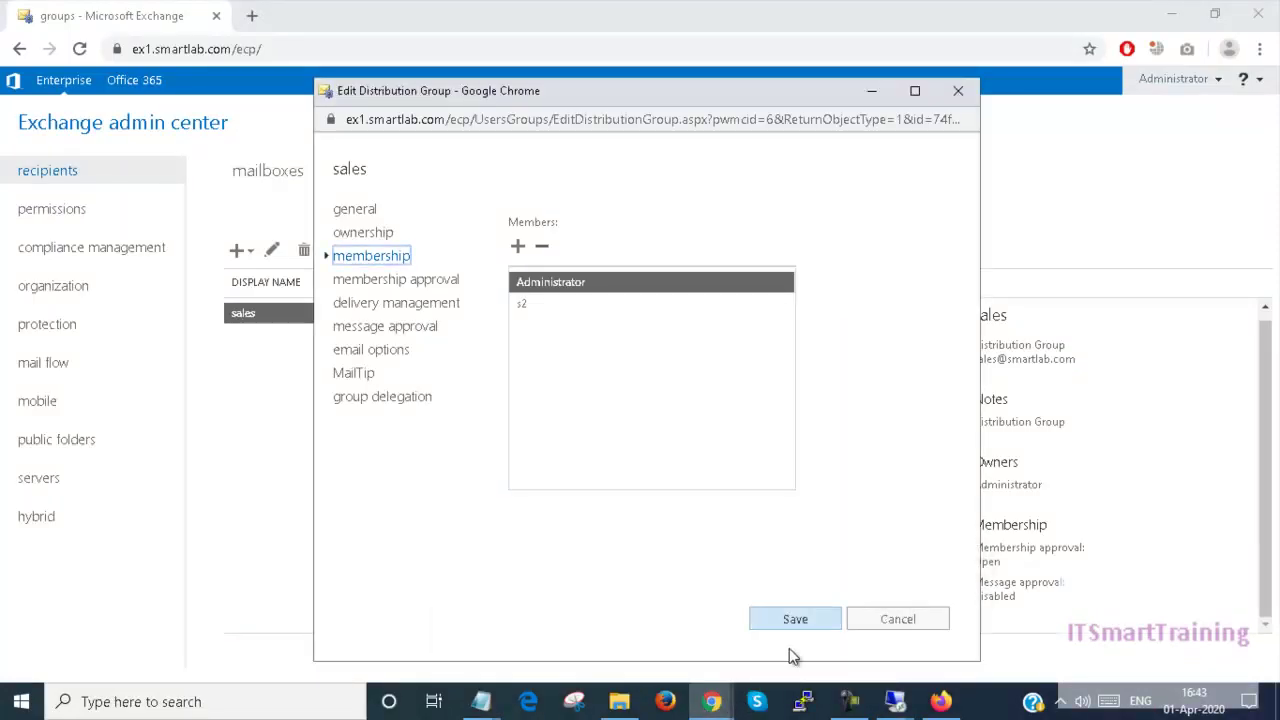
left_click(712, 640)
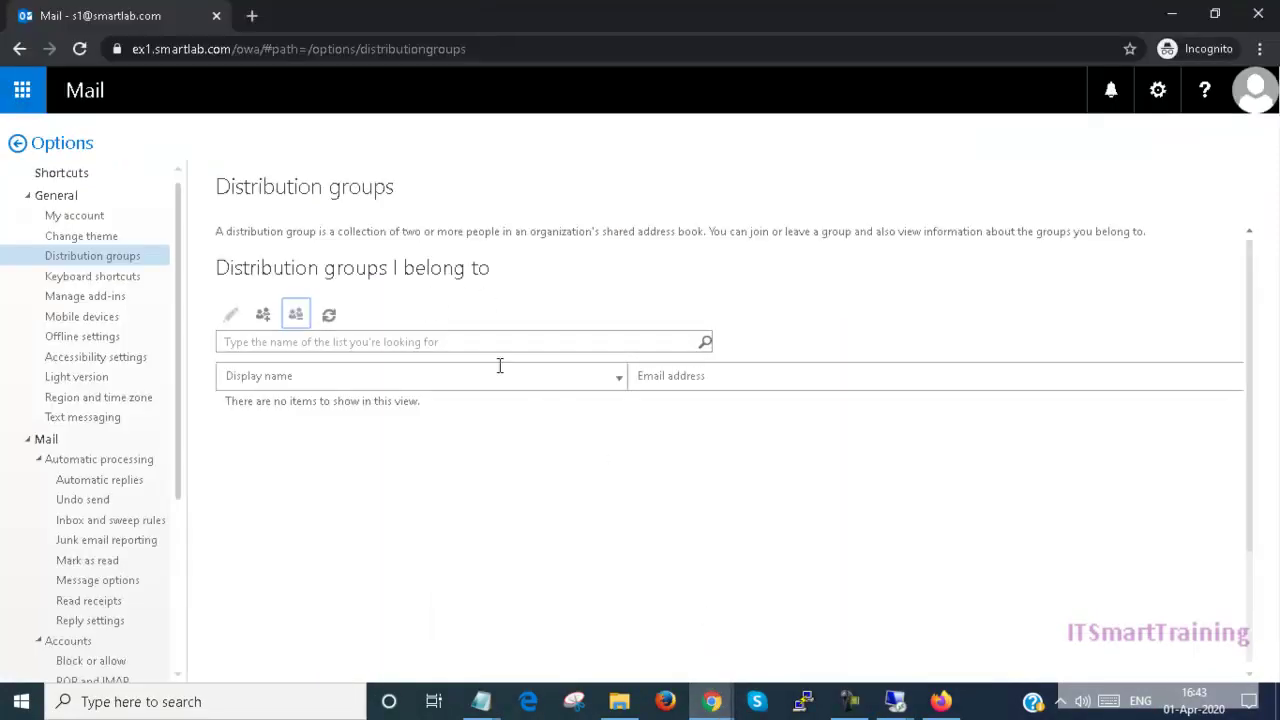
Step: Join the sales group from the all-groups list in Outlook on the web
left_click(262, 316)
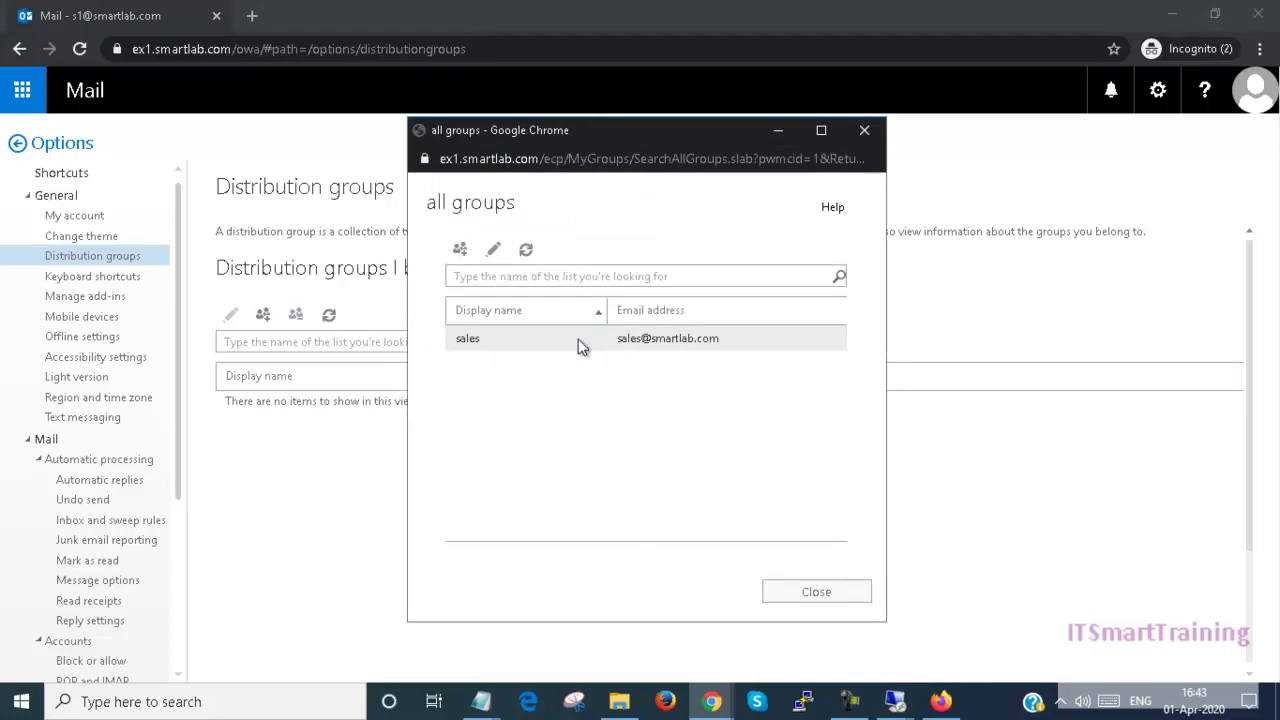
double_click(521, 339)
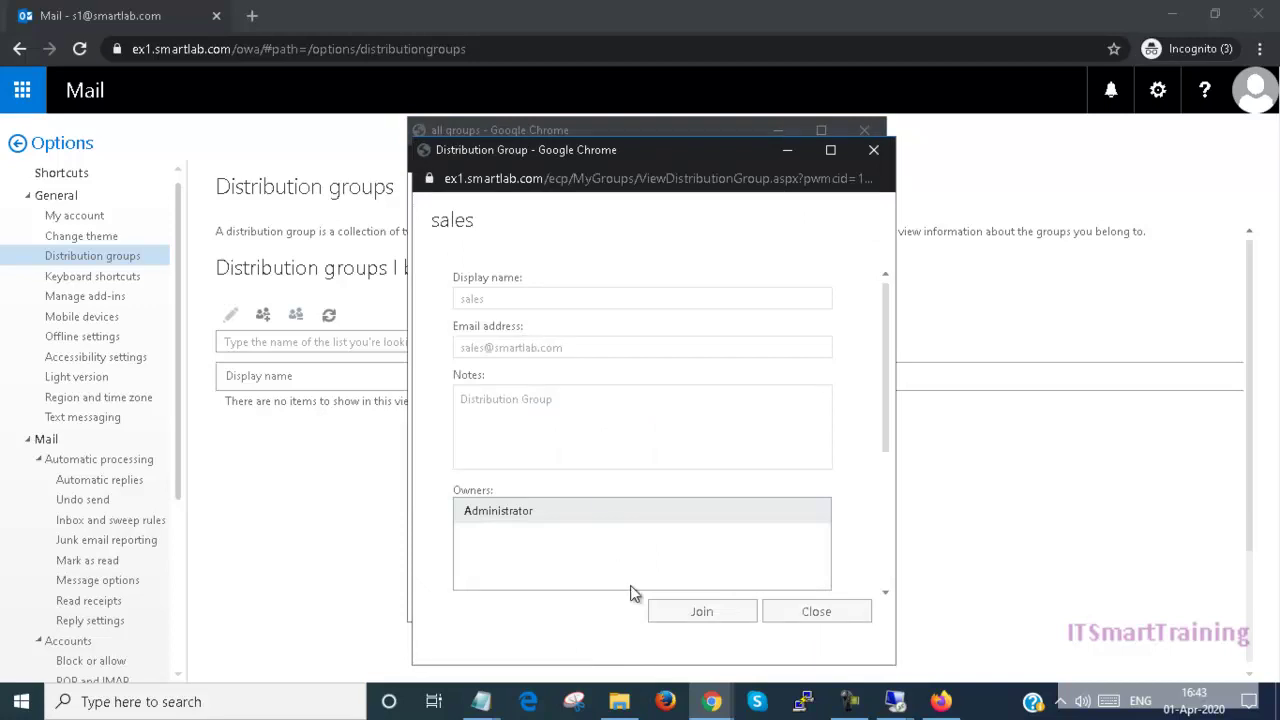
scroll(885, 407, "down", 1)
left_click_drag(885, 407, 877, 533)
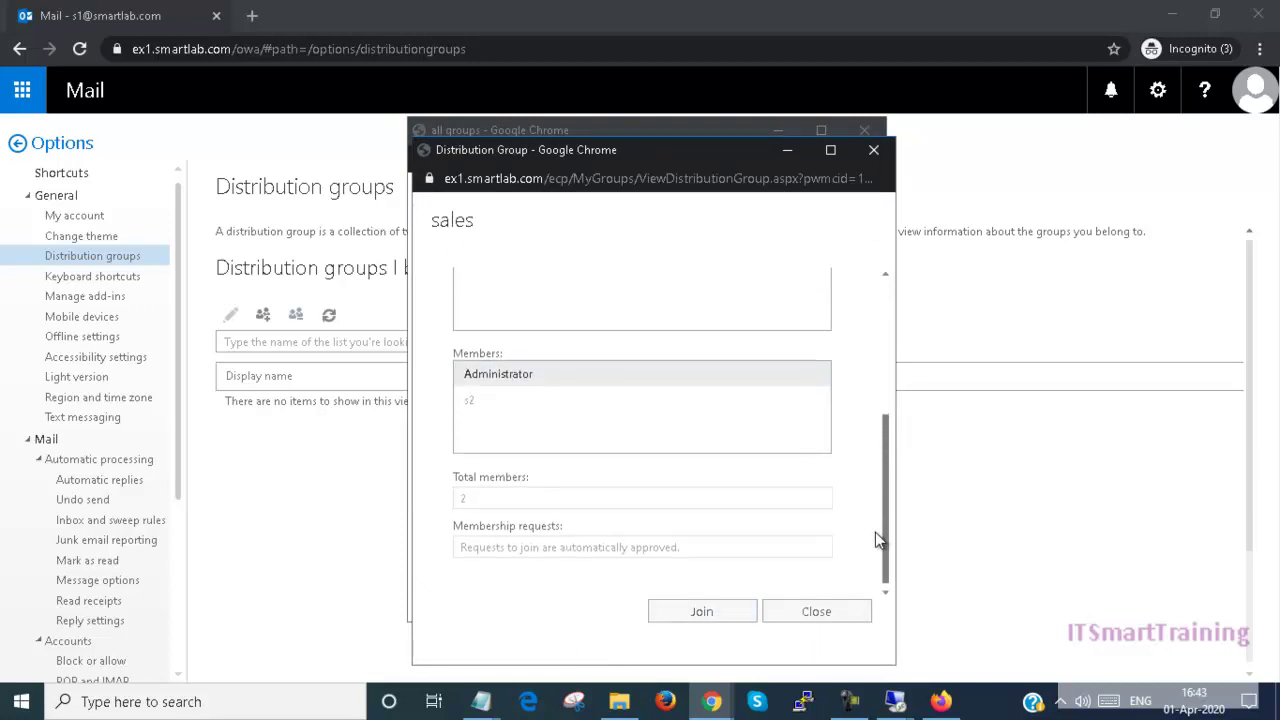
left_click(703, 612)
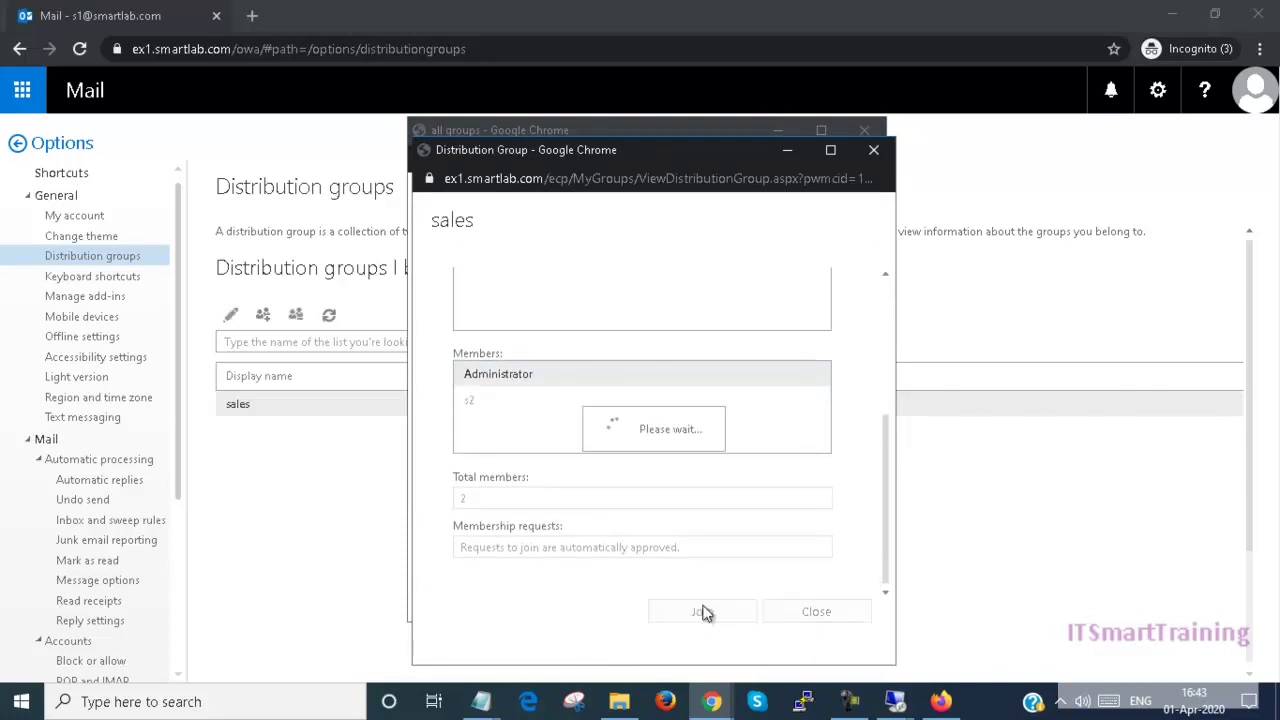
left_click(786, 586)
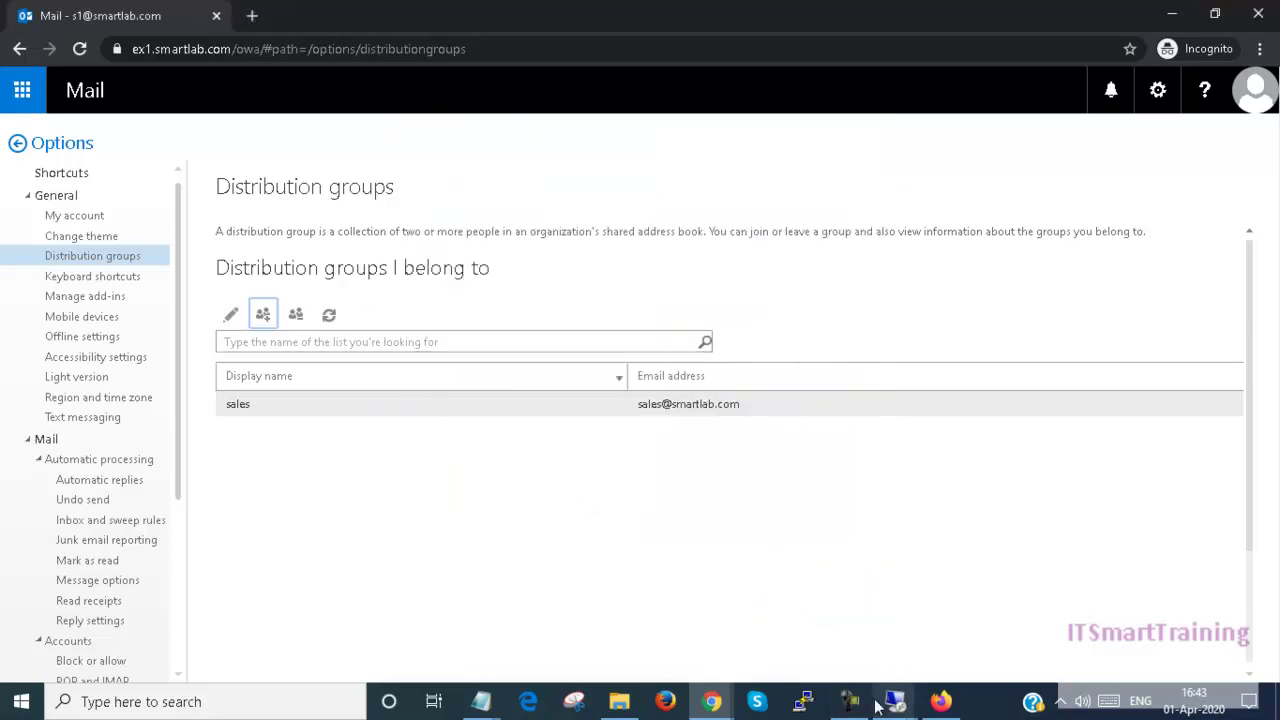
Step: Switch over to the Exchange admin center browser window
left_click(712, 702)
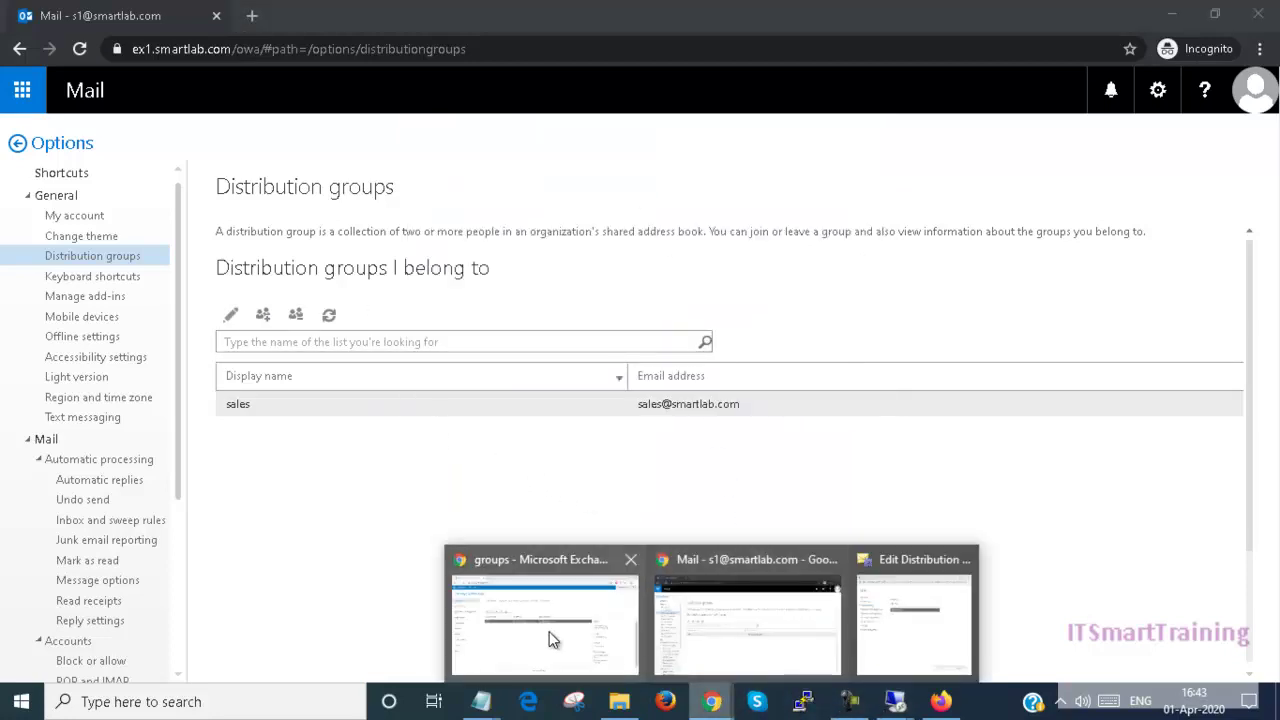
left_click(736, 634)
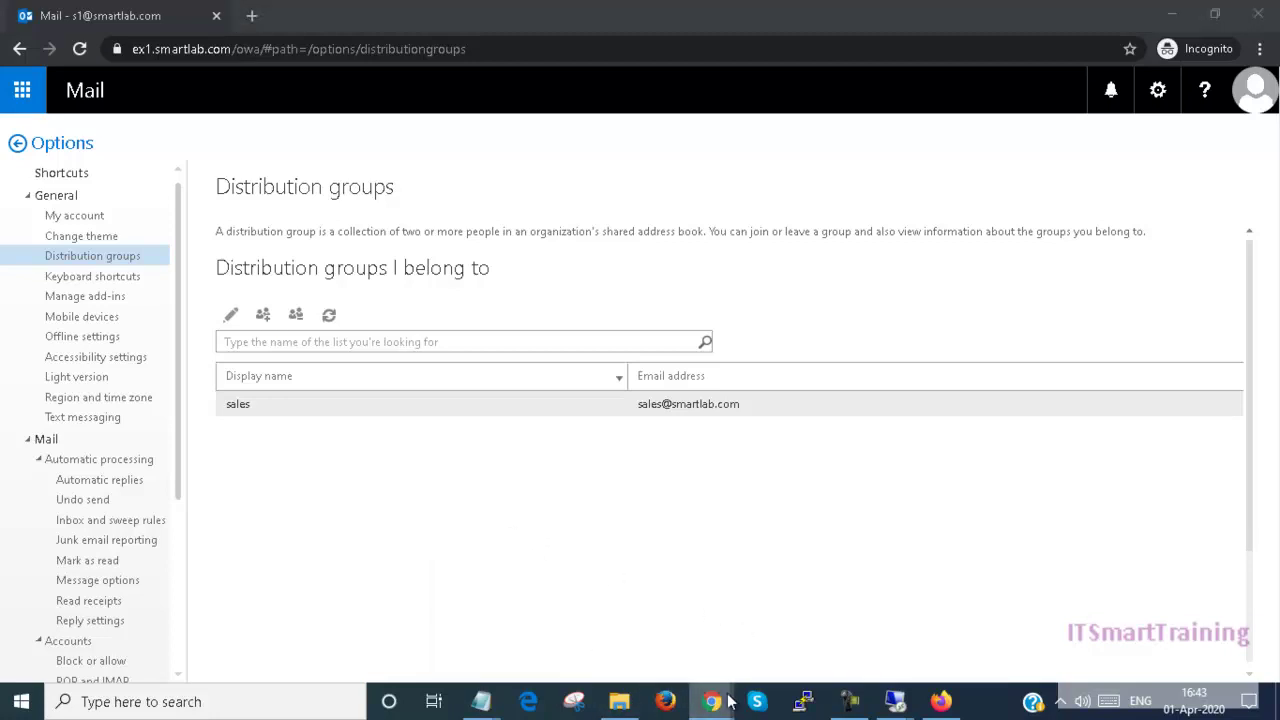
left_click(712, 702)
left_click(563, 630)
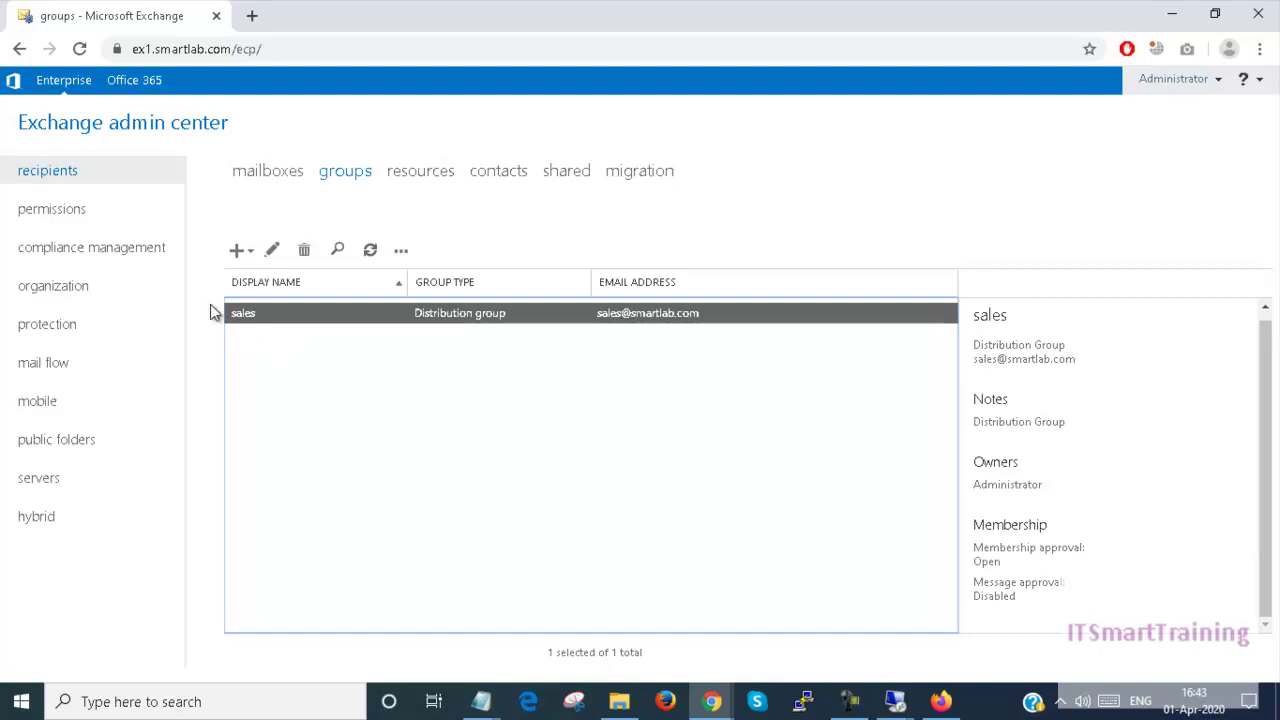
Step: Set the sales group's membership approval to Closed for joining and save it
double_click(340, 315)
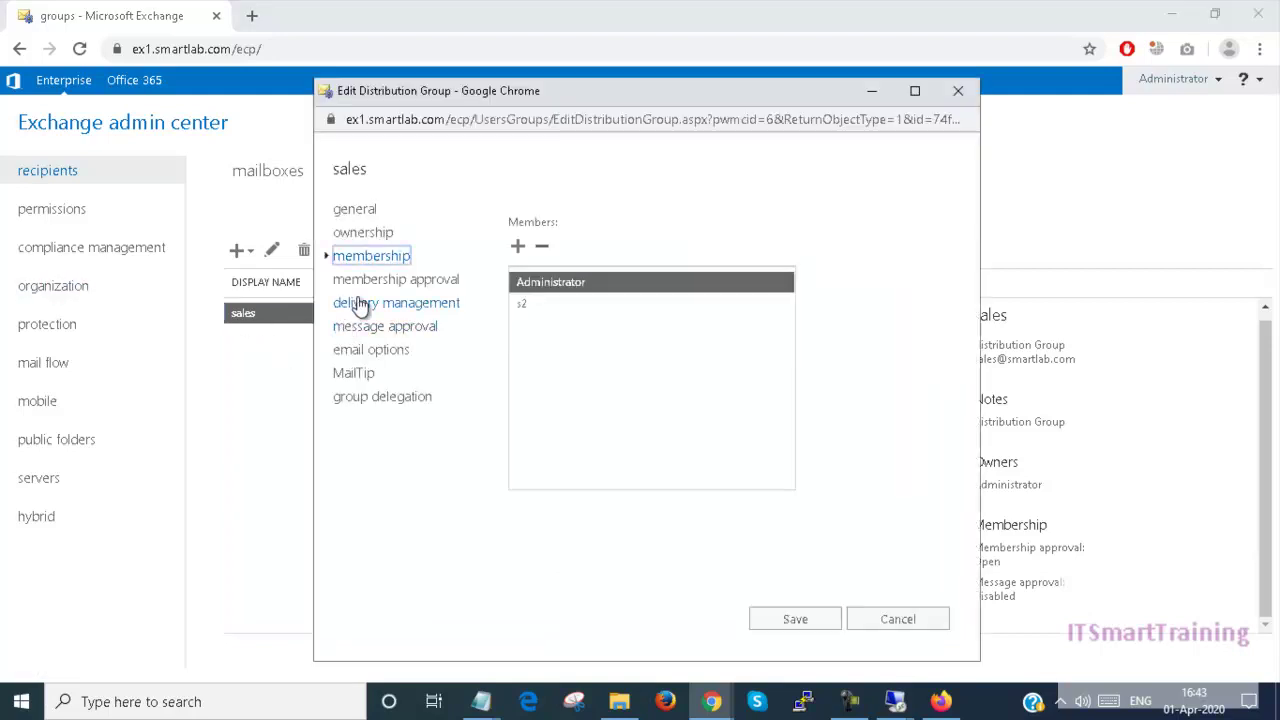
left_click(872, 619)
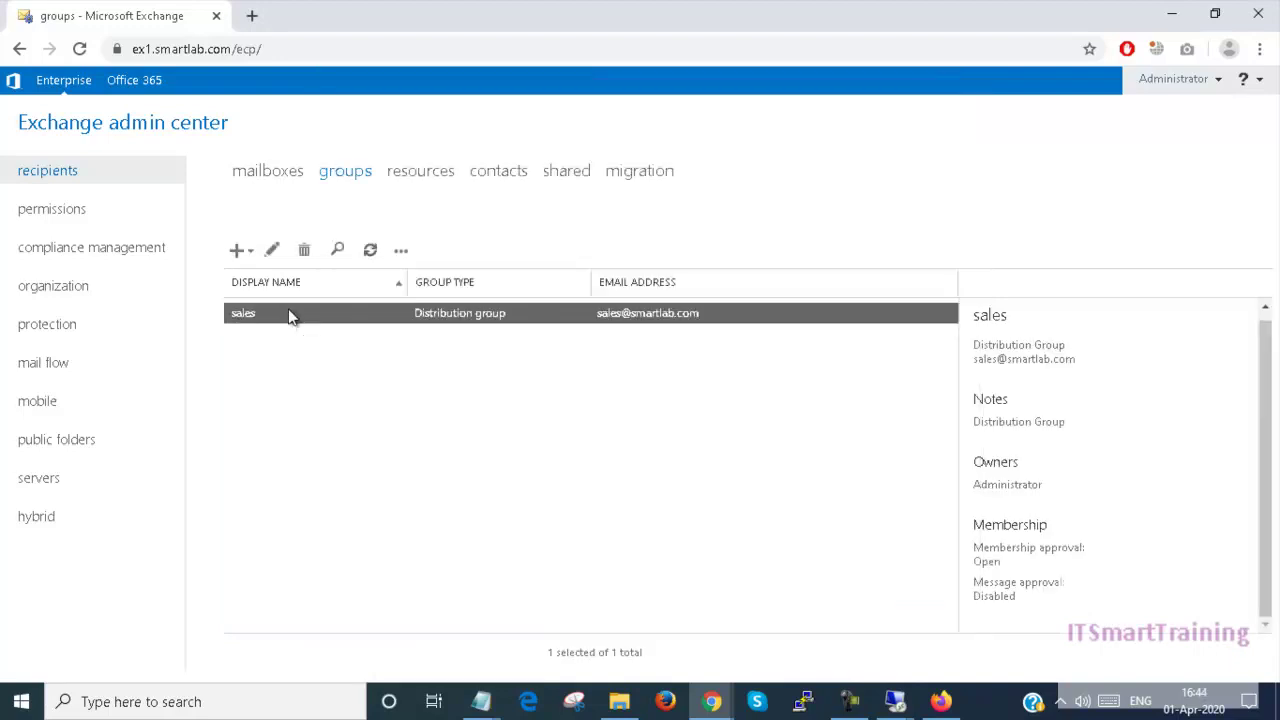
double_click(456, 315)
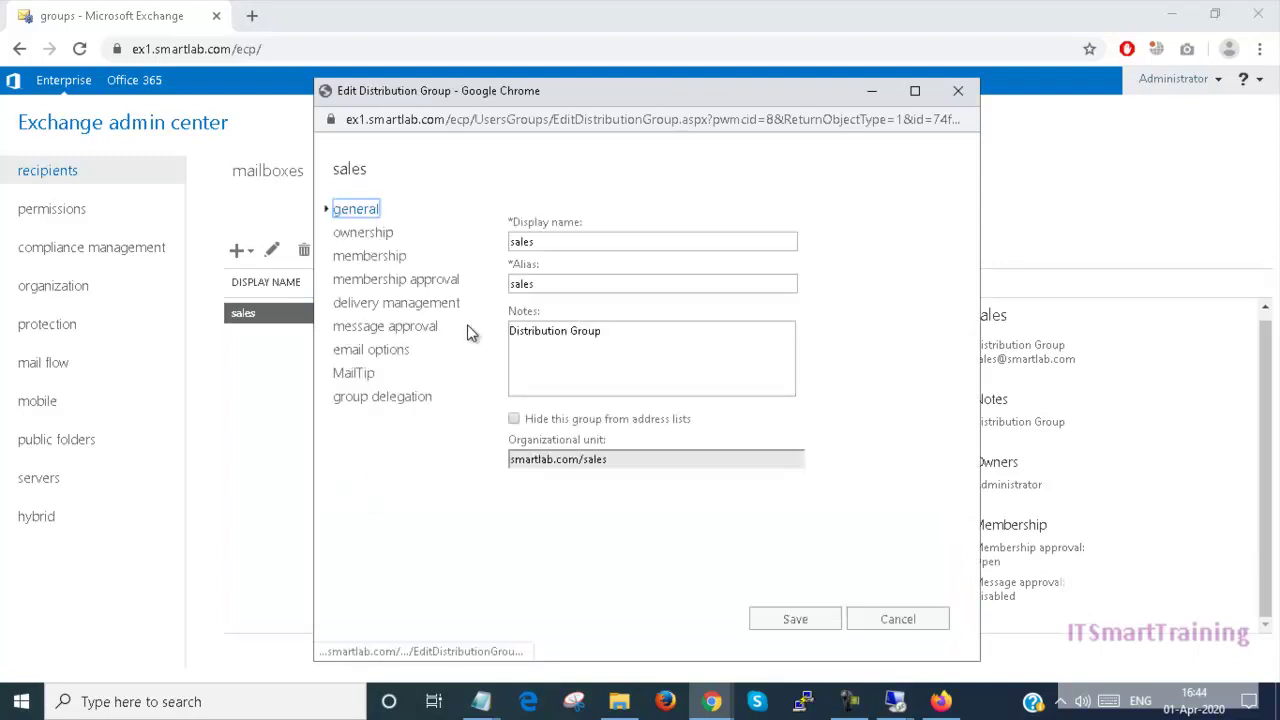
left_click(389, 261)
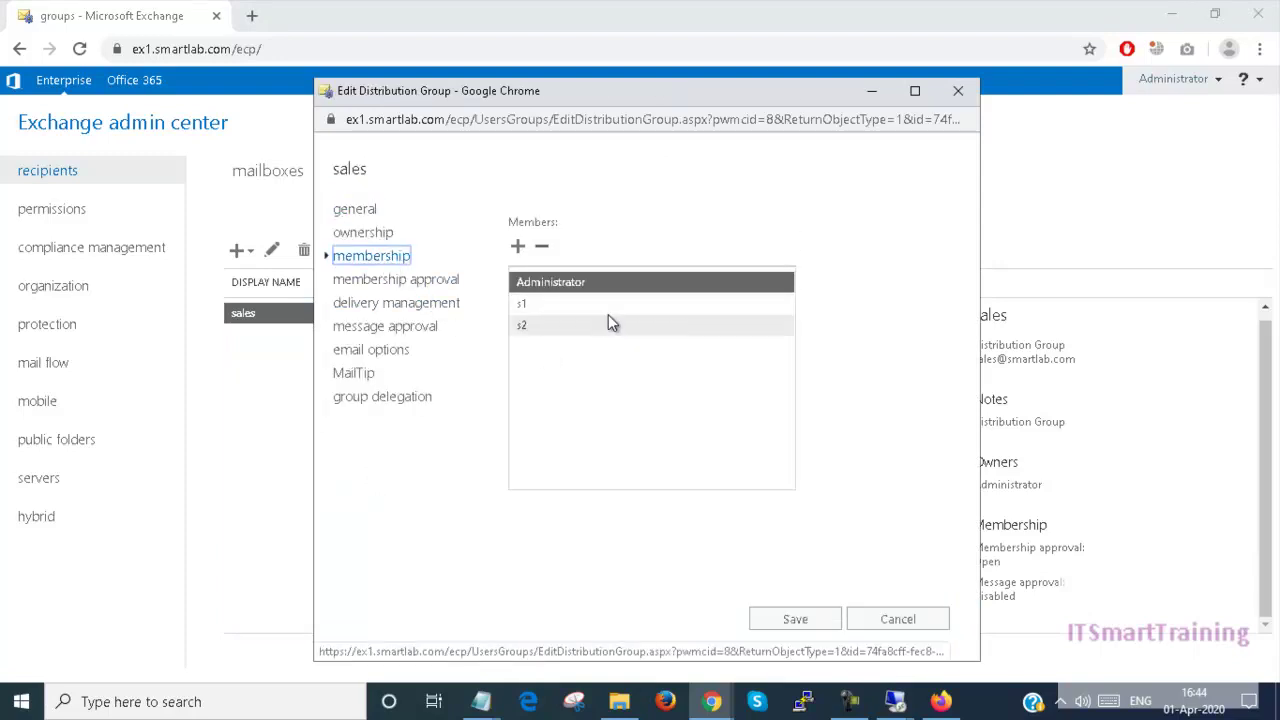
left_click(393, 282)
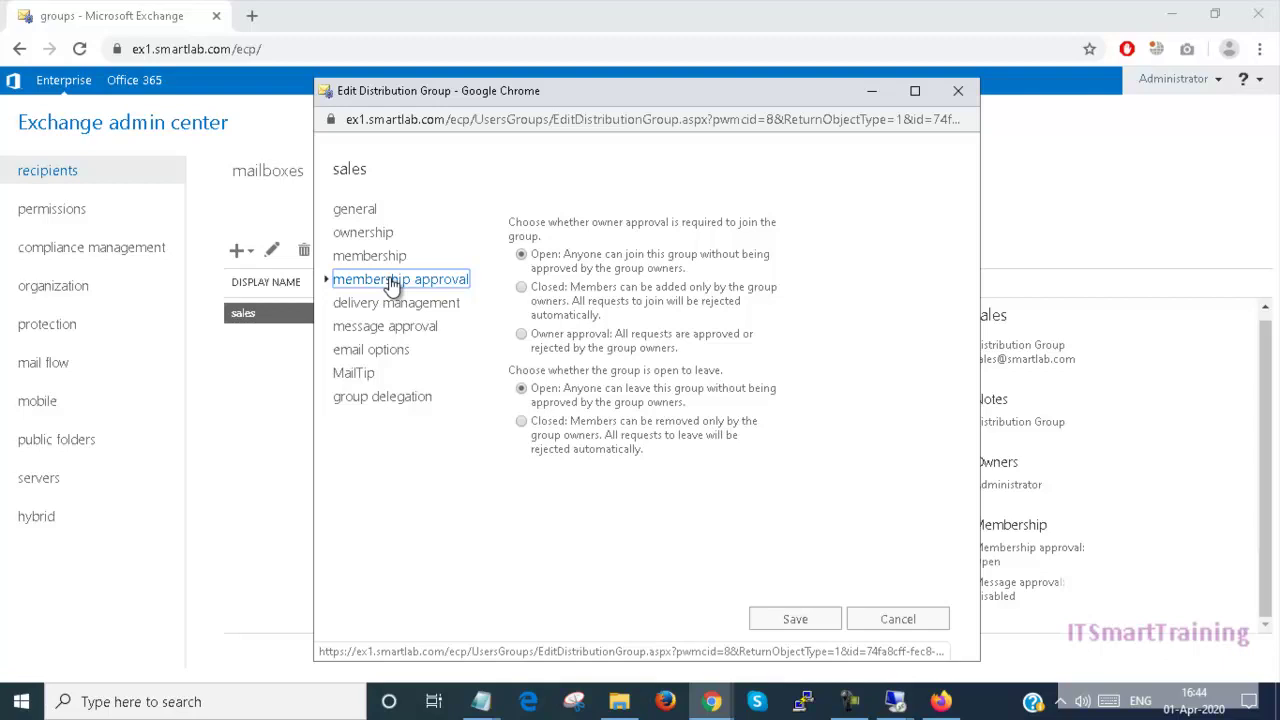
left_click(521, 288)
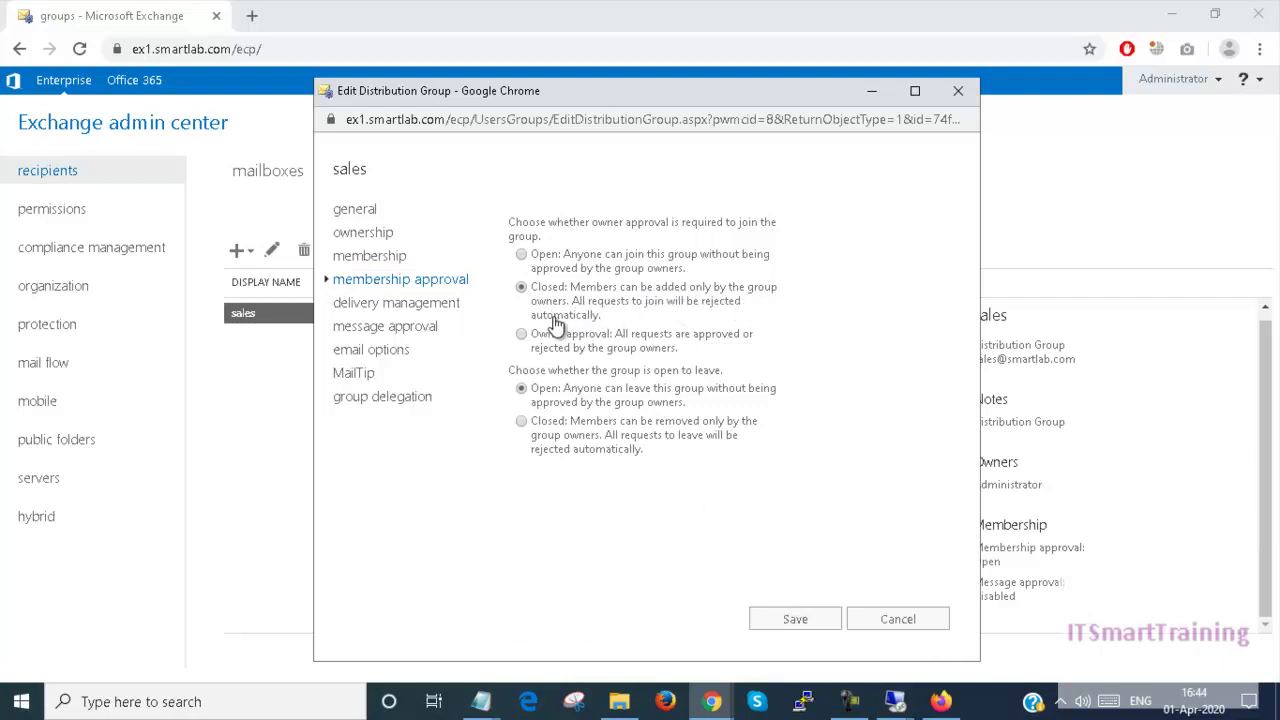
left_click(792, 620)
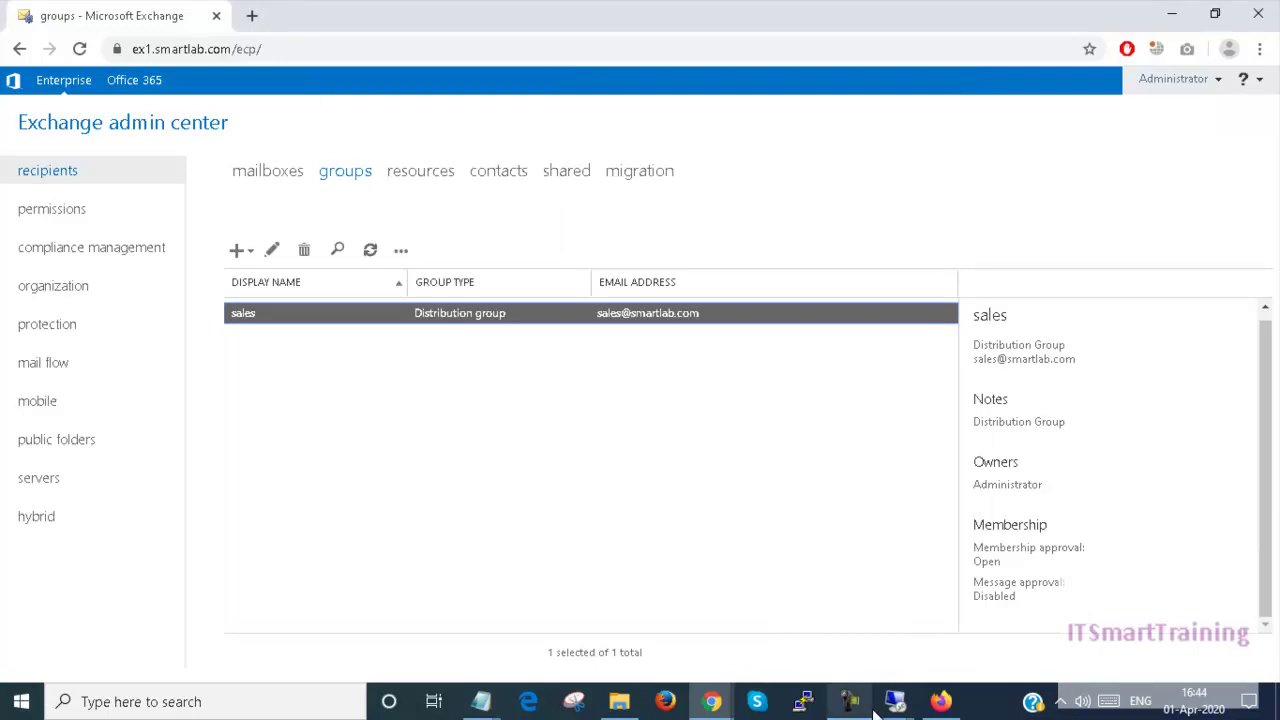
Step: Open another mailbox in Outlook and sign in with the other user's credentials
mouse_move(711, 703)
left_click(785, 640)
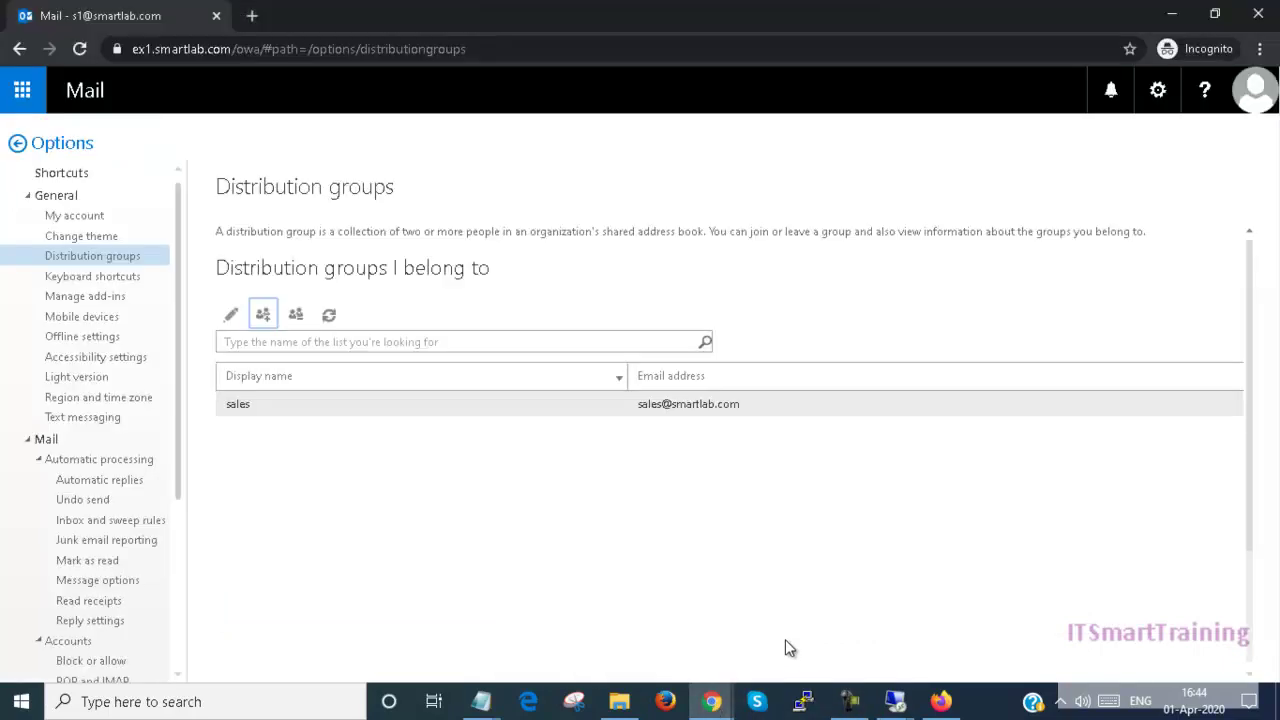
left_click(1252, 95)
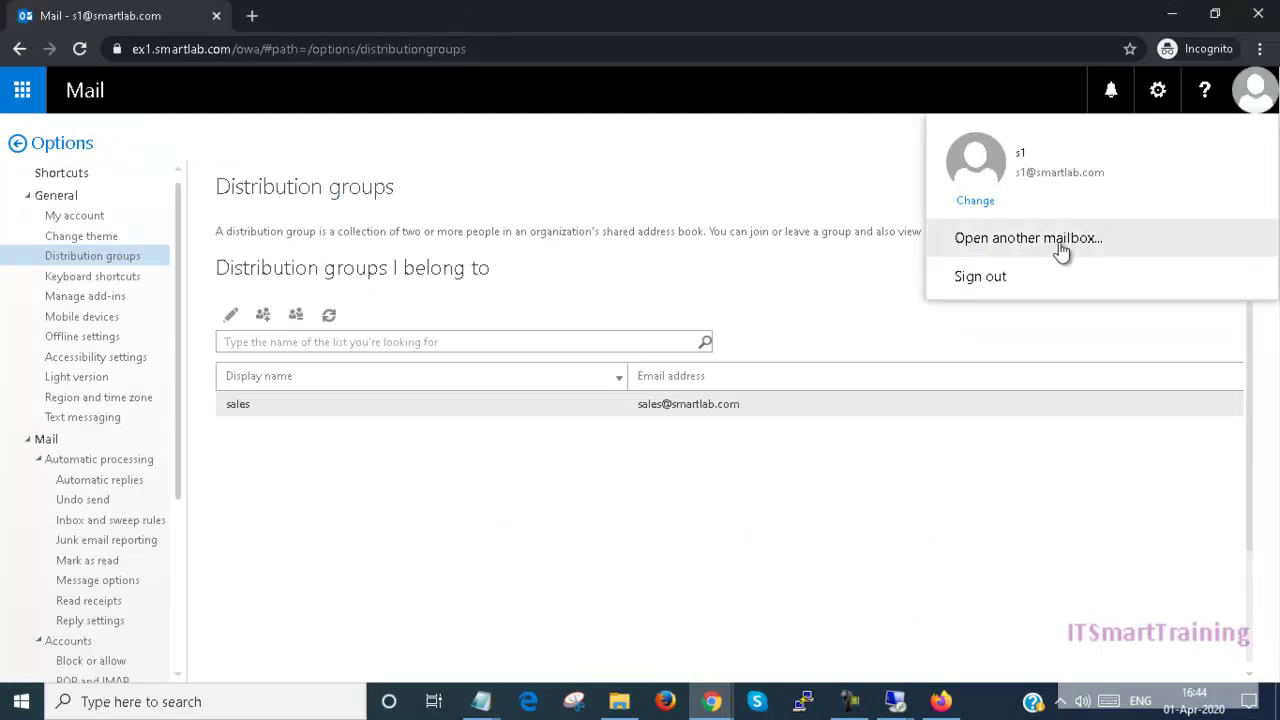
left_click(1018, 280)
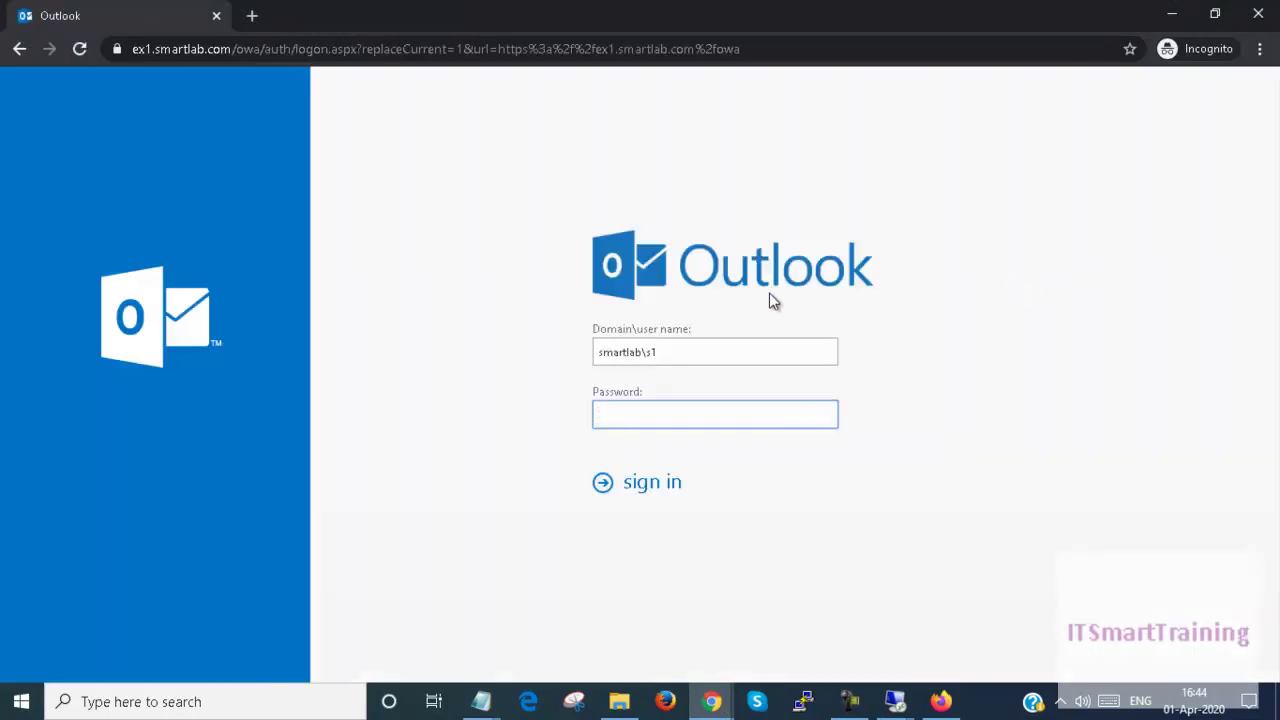
double_click(705, 352)
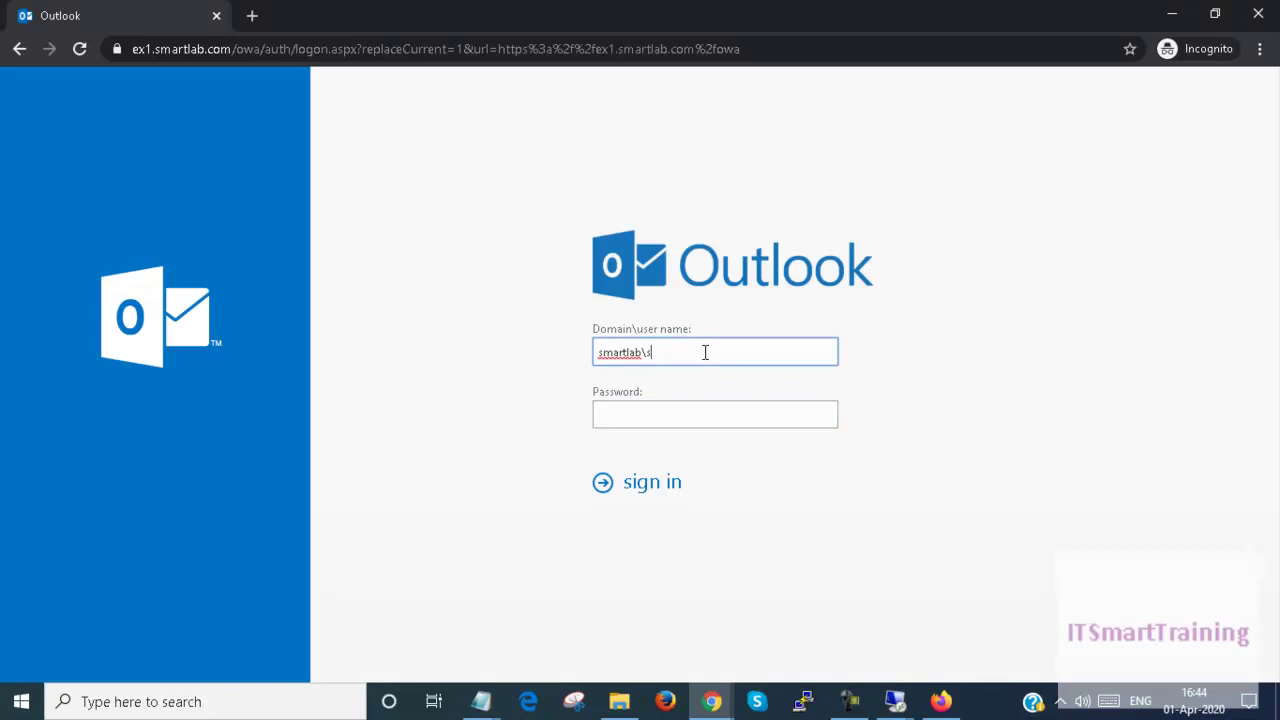
key("Tab")
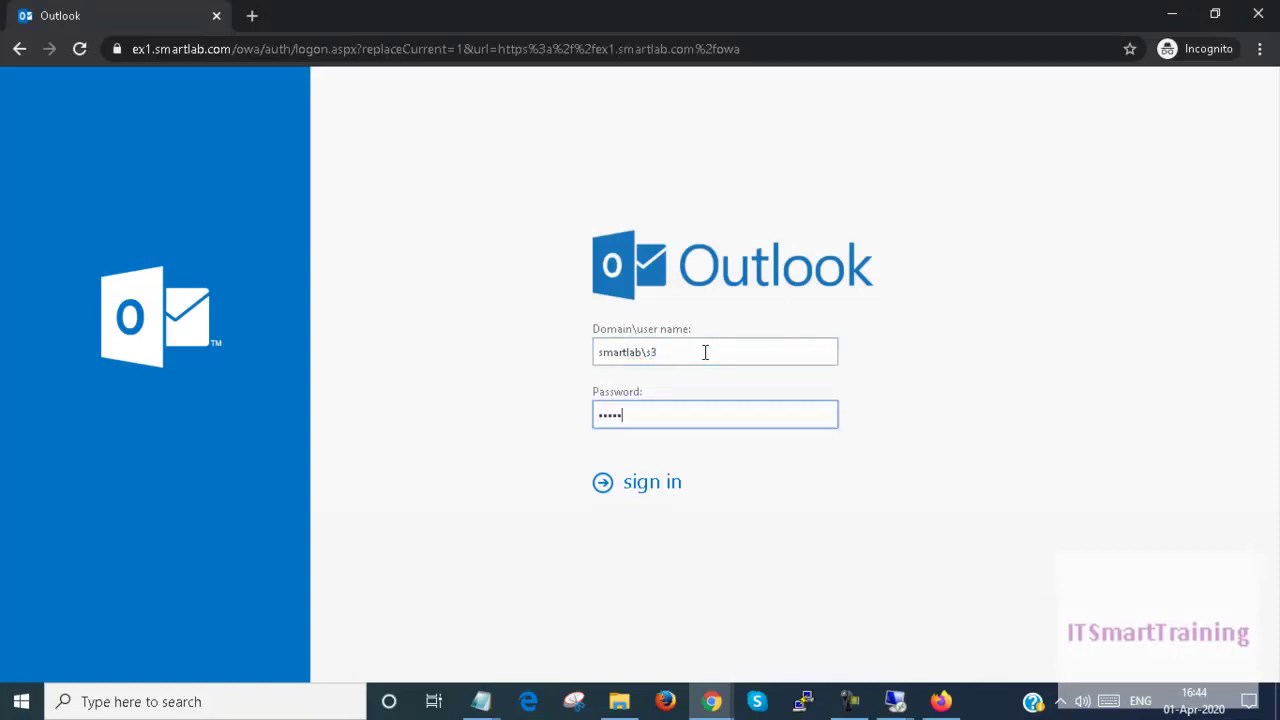
key("Return")
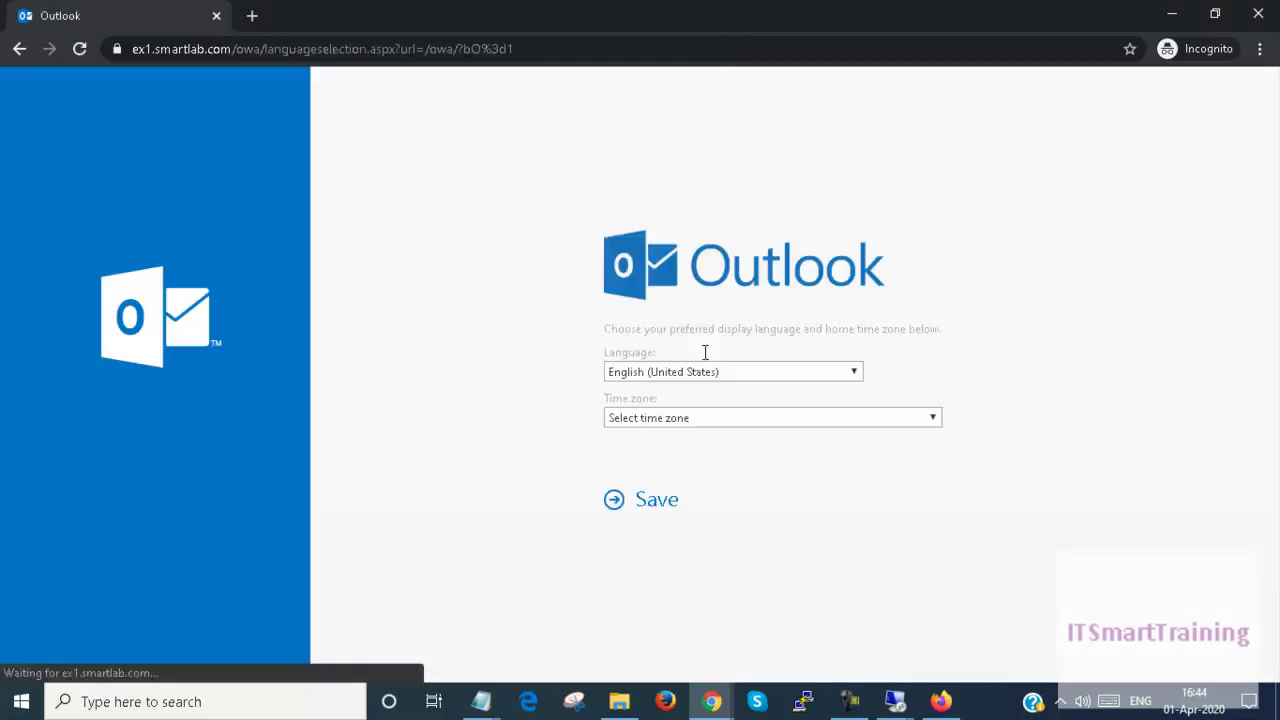
Step: Choose the (UTC+05:30) Chennai, Kolkata, Mumbai, New Delhi time zone and save
left_click(705, 420)
scroll(797, 330, "down", 10)
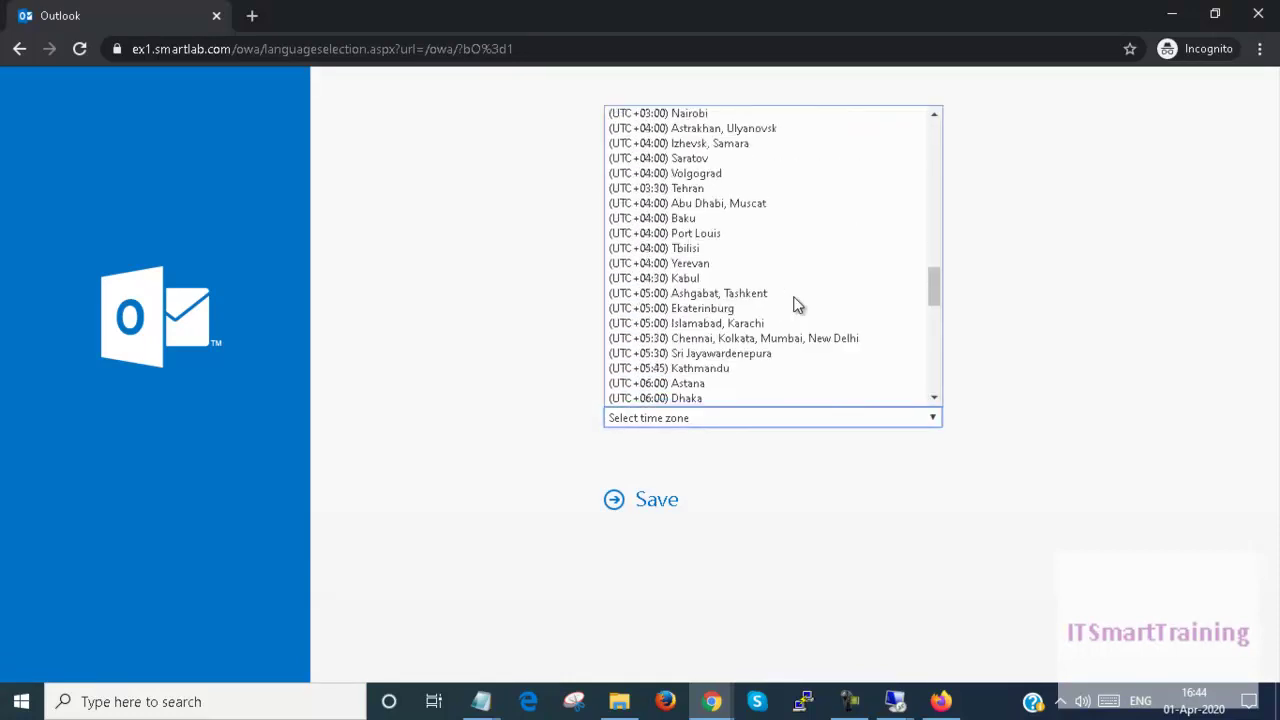
left_click(798, 338)
left_click(646, 510)
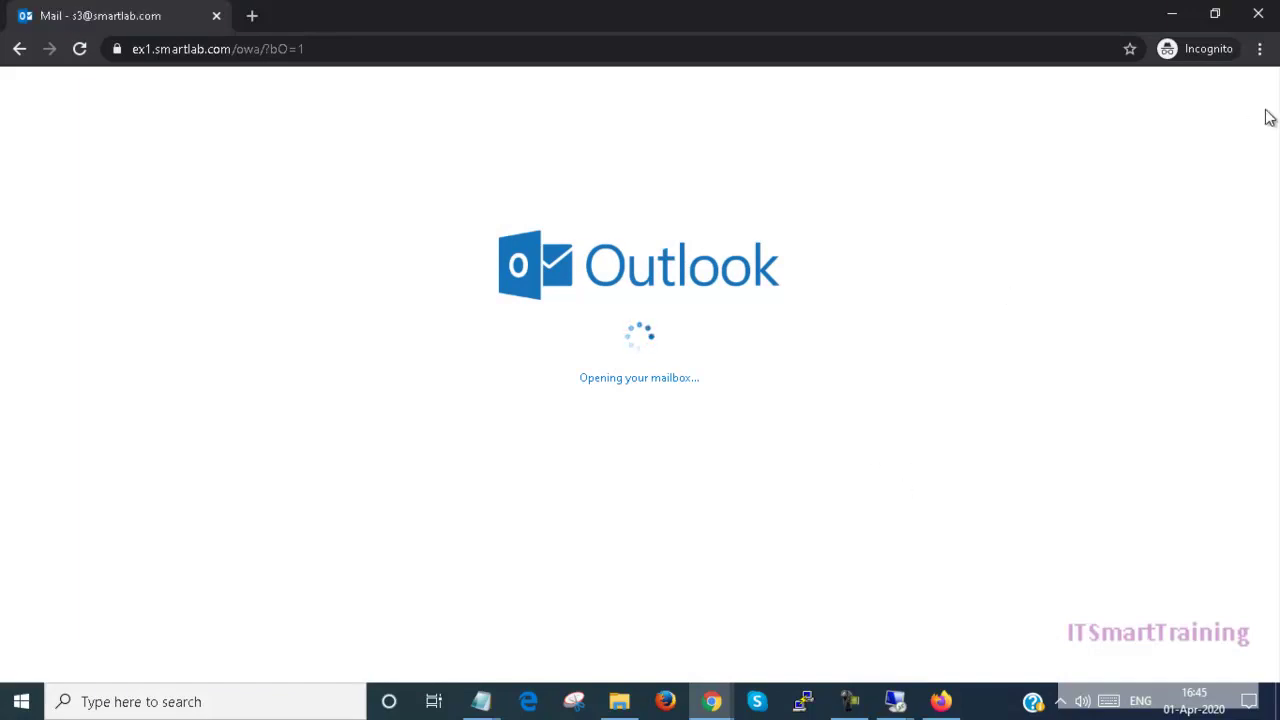
Step: Open the General > Distribution groups page in the mailbox options
left_click(1140, 106)
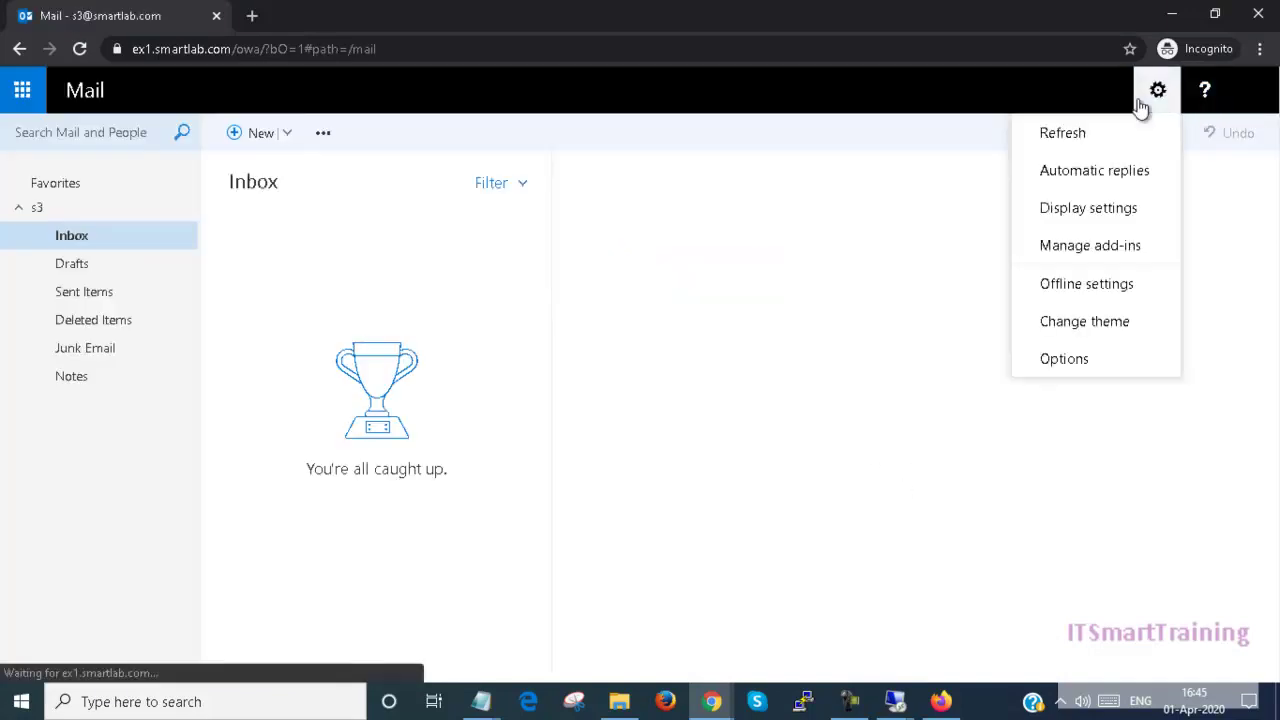
left_click(1064, 360)
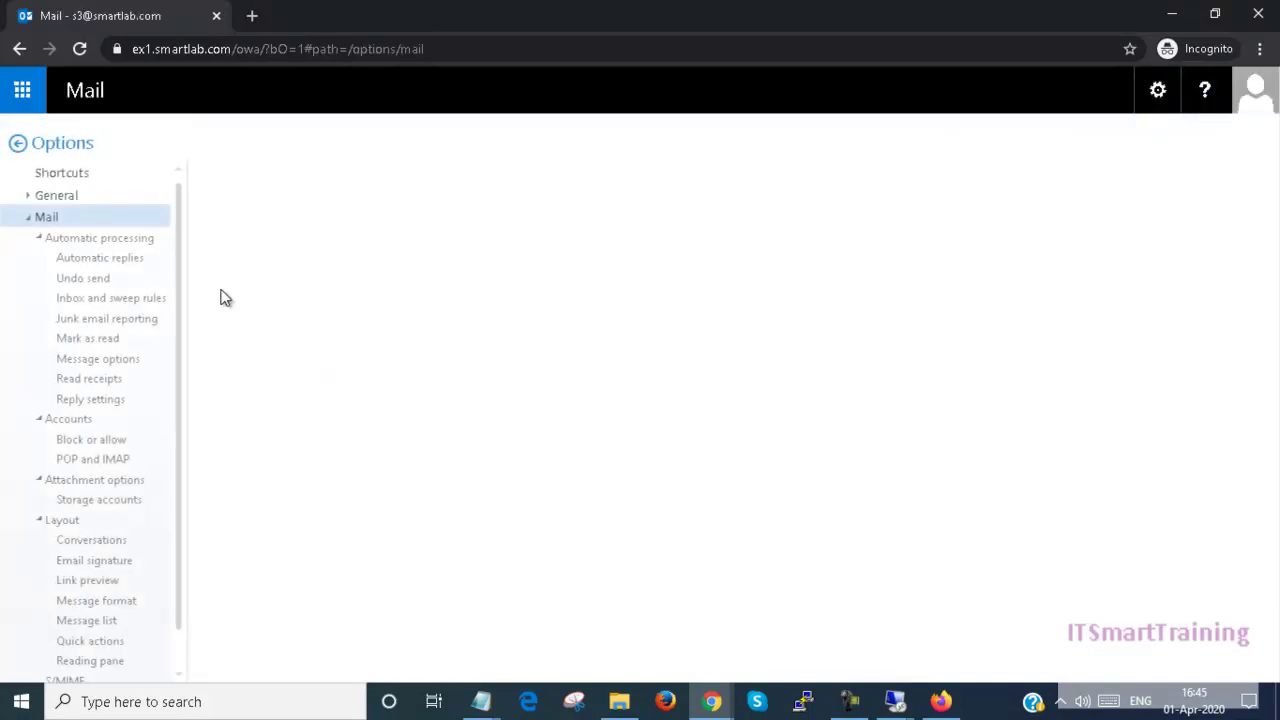
left_click(27, 197)
left_click(100, 258)
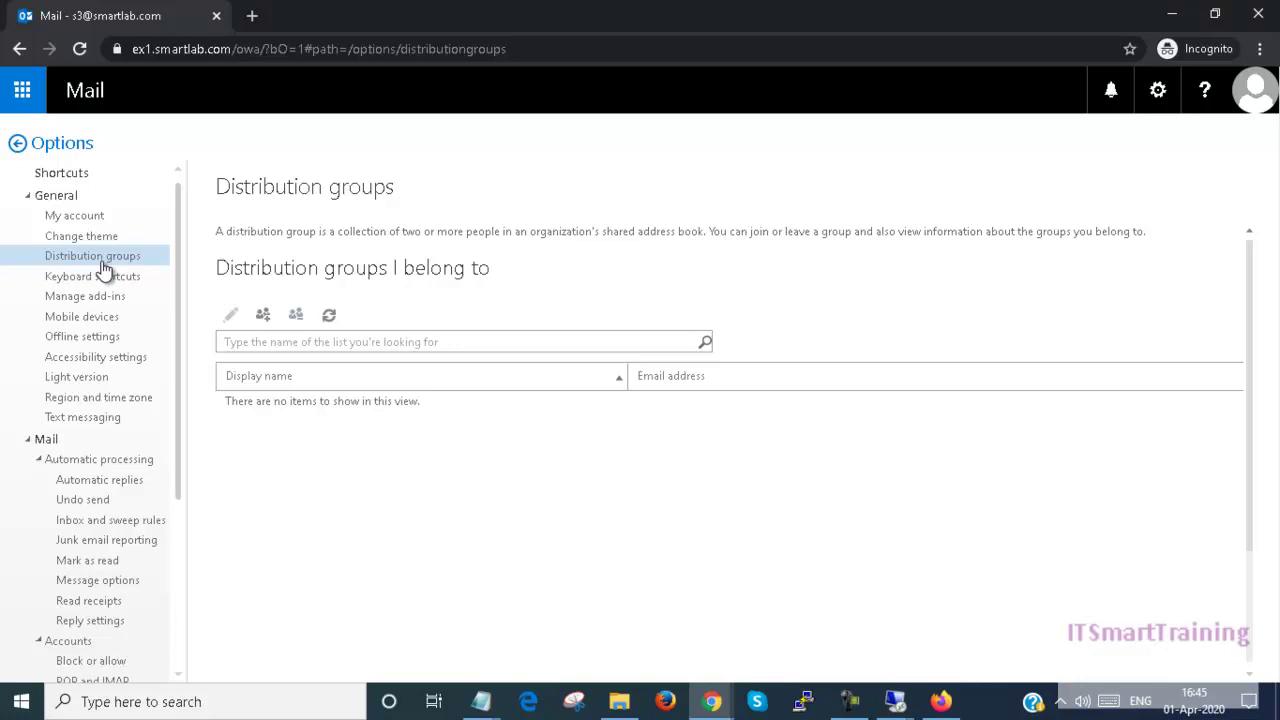
Step: Request to join sales, dismiss the closed-group error, and return to the admin center
left_click(263, 315)
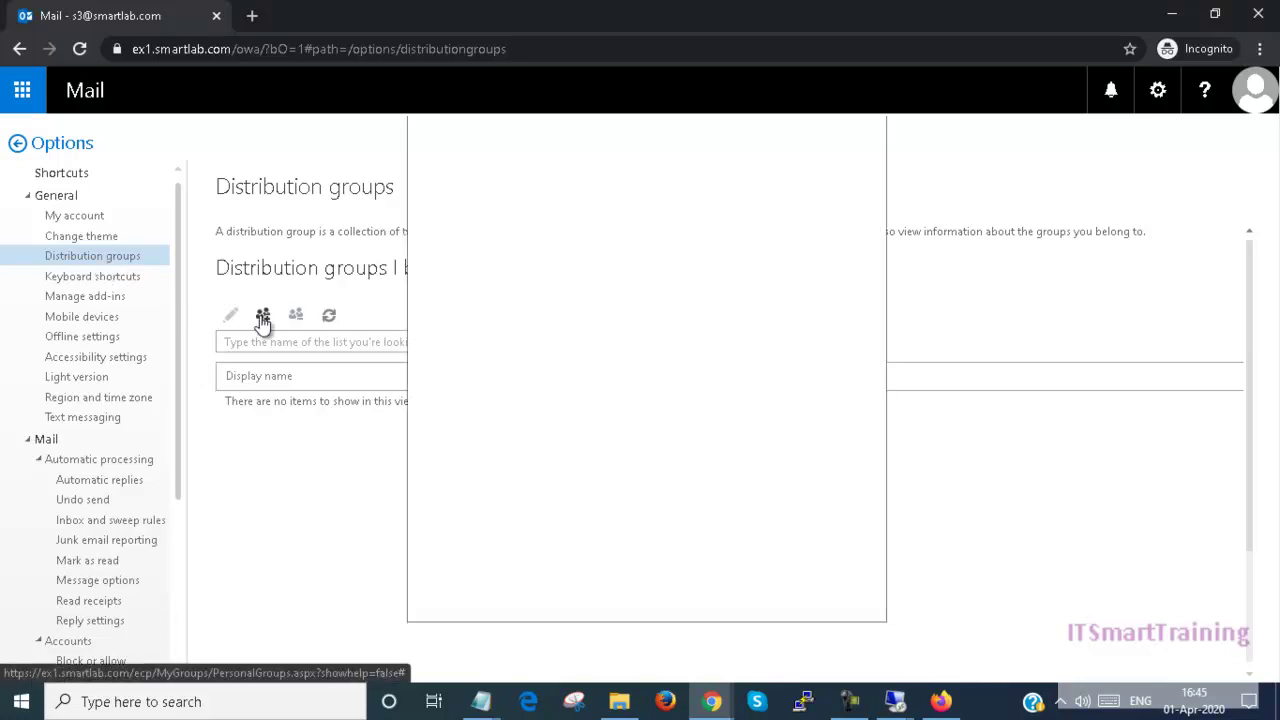
double_click(497, 341)
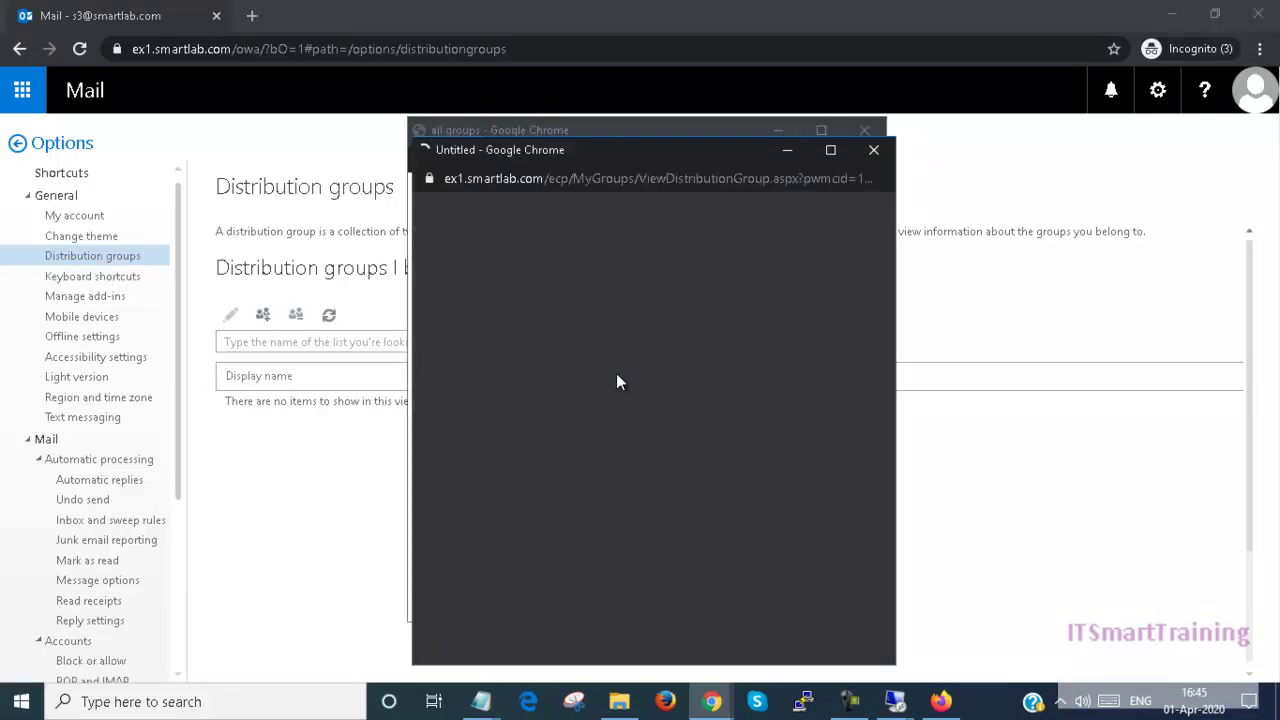
left_click(703, 612)
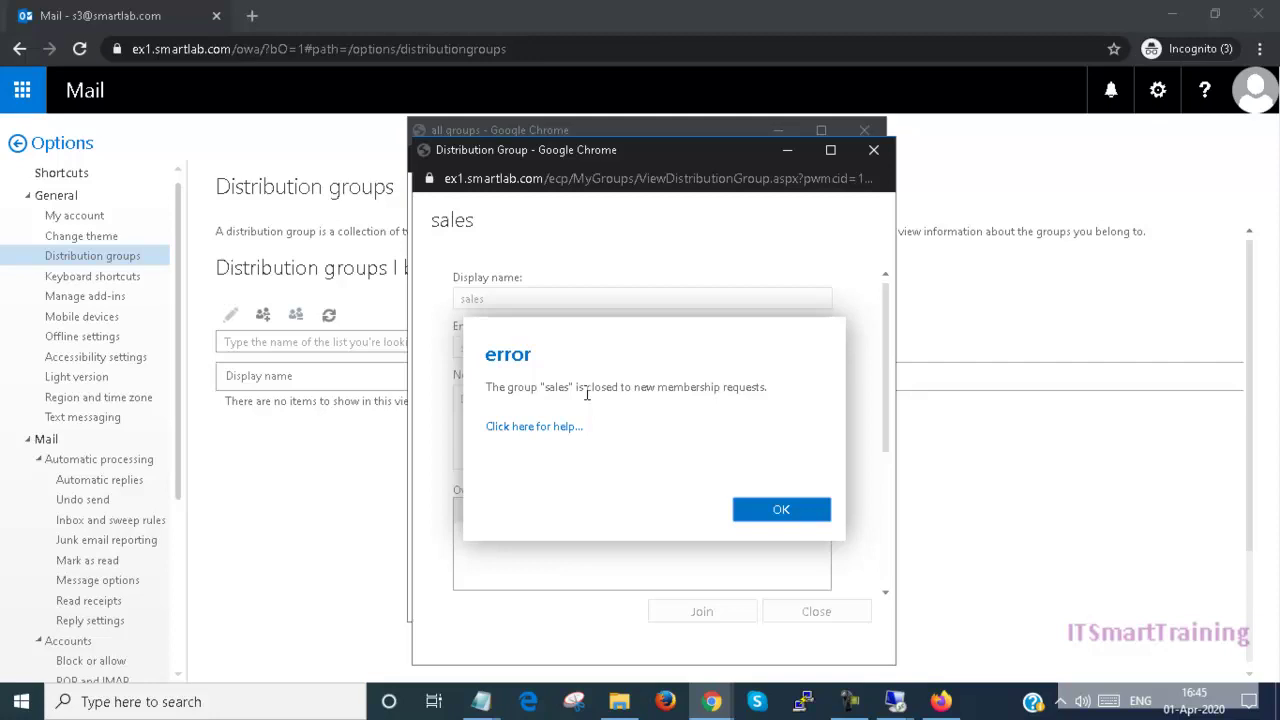
left_click(770, 512)
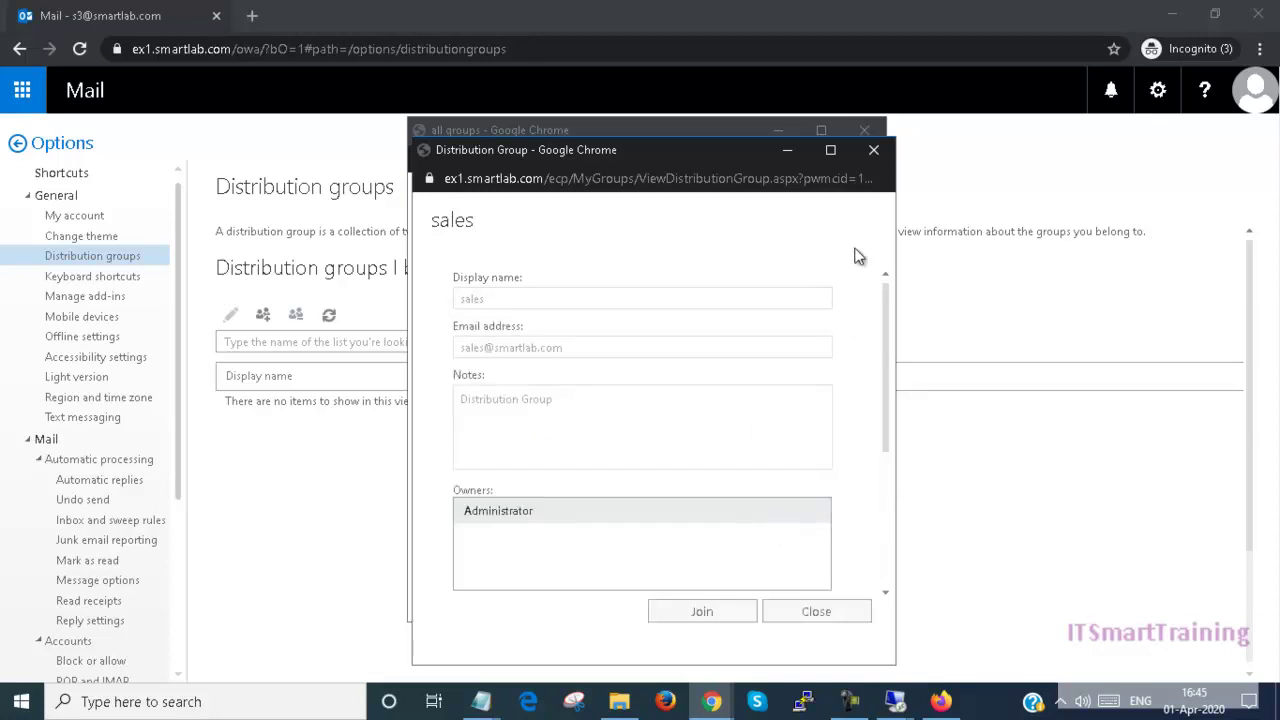
left_click(876, 153)
left_click(864, 130)
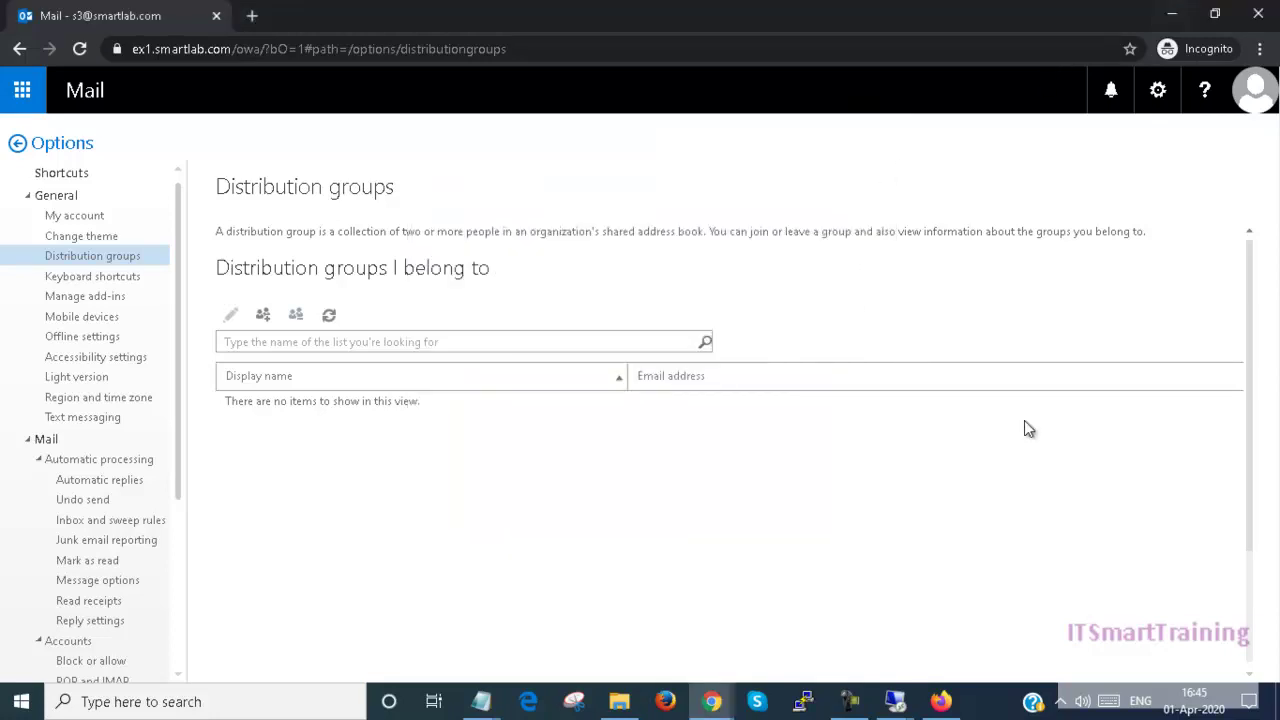
mouse_move(730, 708)
left_click(651, 640)
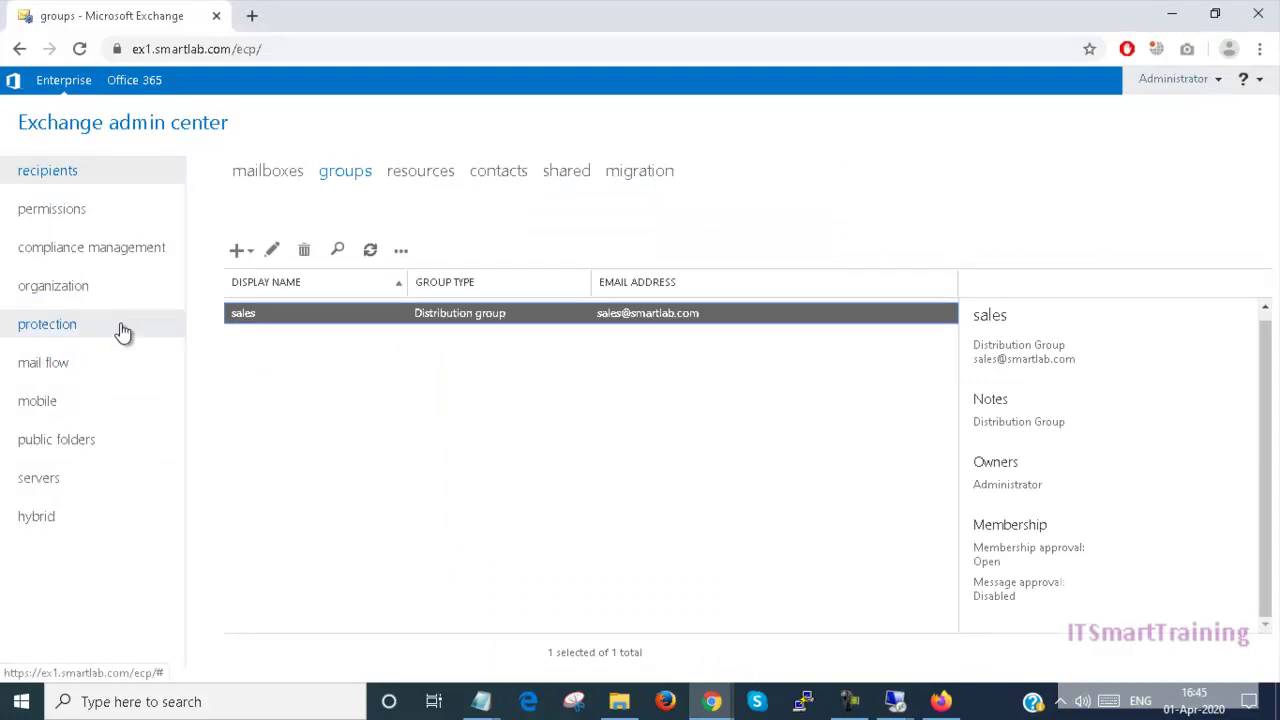
Step: Set sales to Owner approval for joining and Closed for leaving, save, and refresh the list
double_click(325, 316)
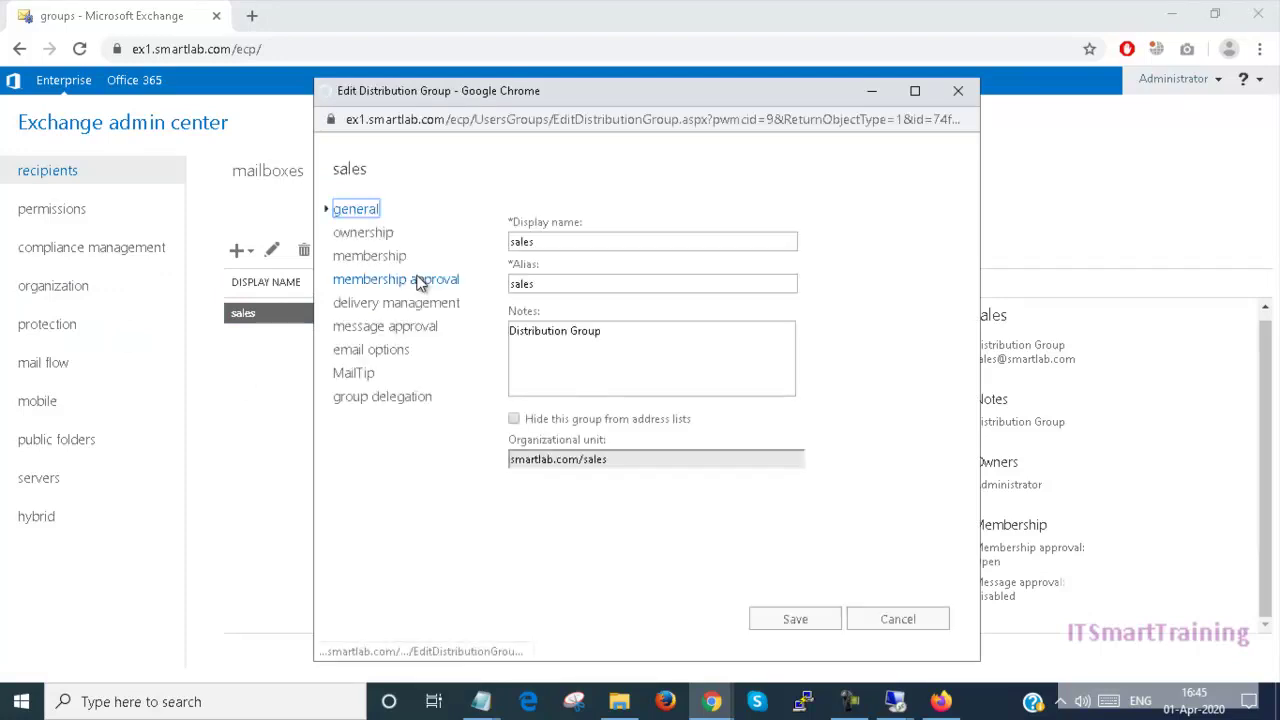
left_click(400, 258)
left_click(396, 280)
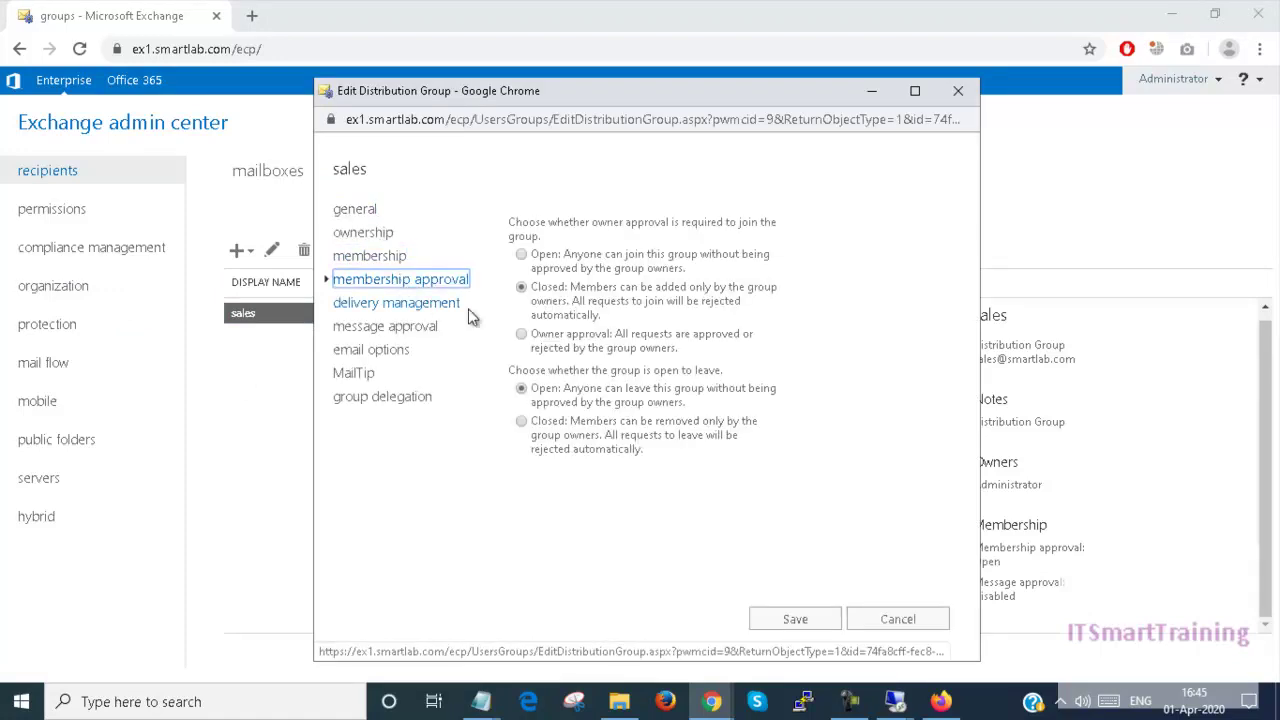
left_click(535, 345)
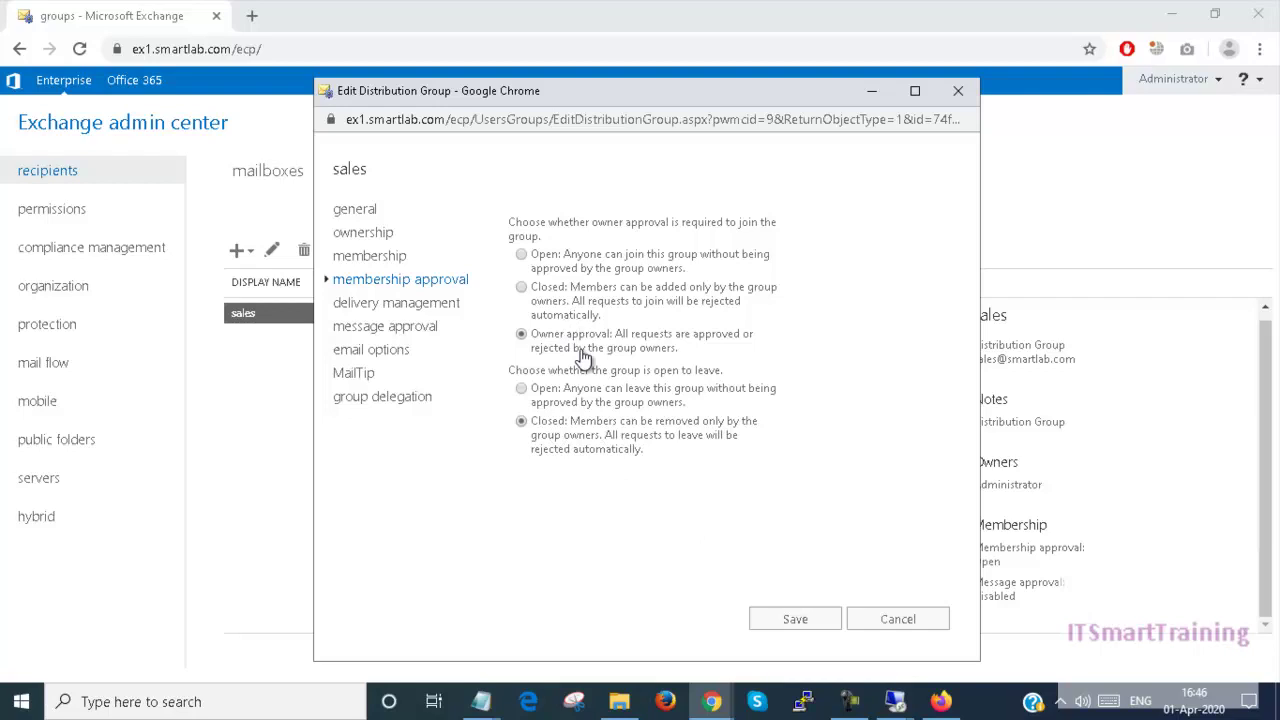
left_click(800, 616)
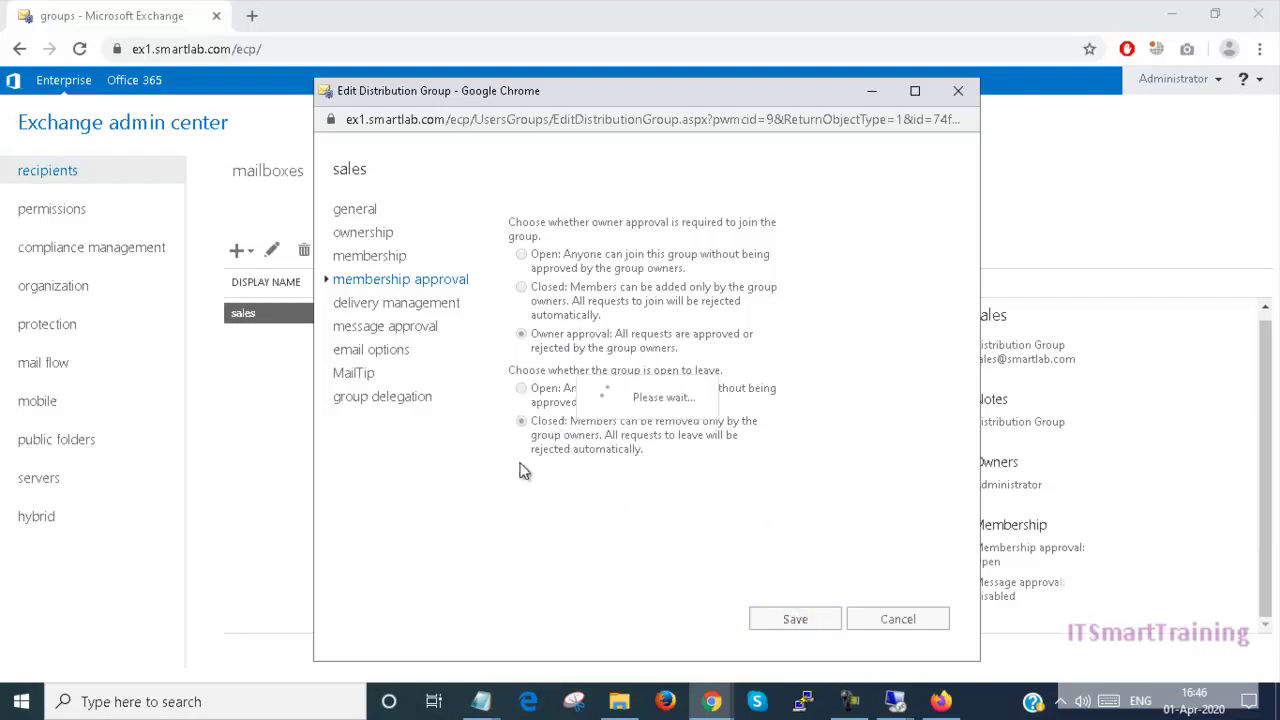
left_click(372, 252)
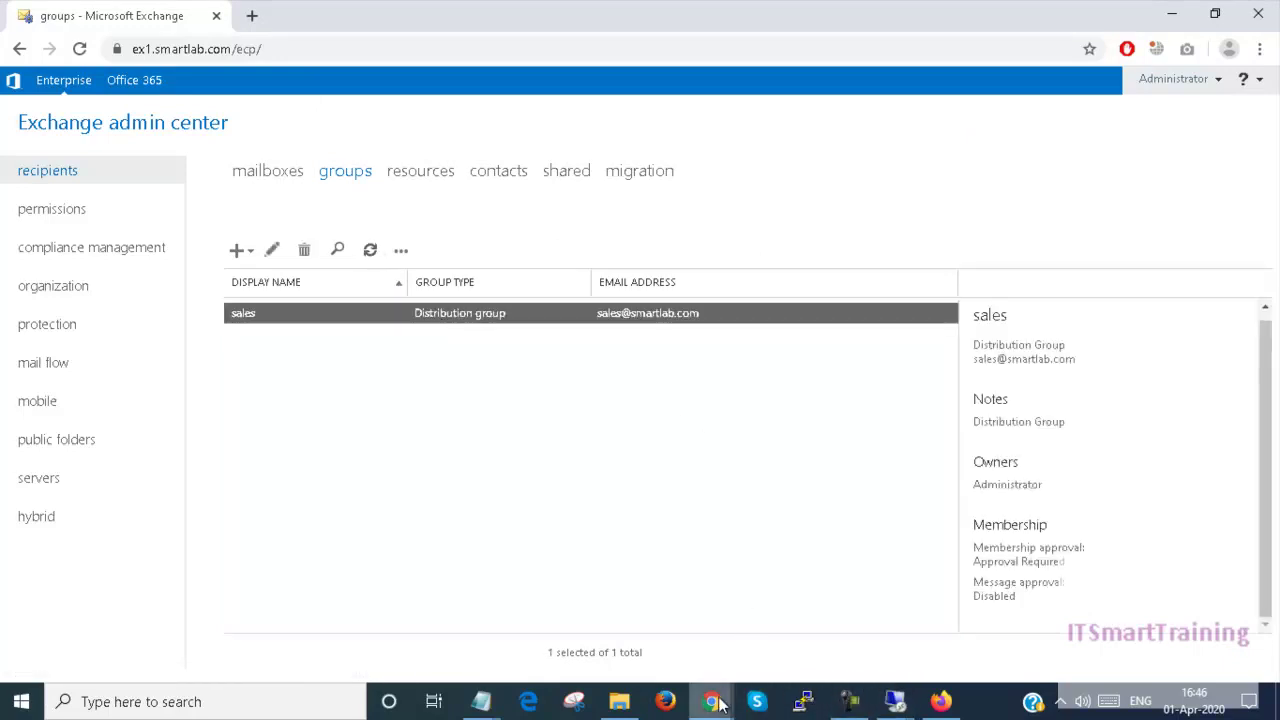
Step: Reload the Distribution groups page and send a join request for sales to its owners
mouse_move(722, 698)
left_click(757, 643)
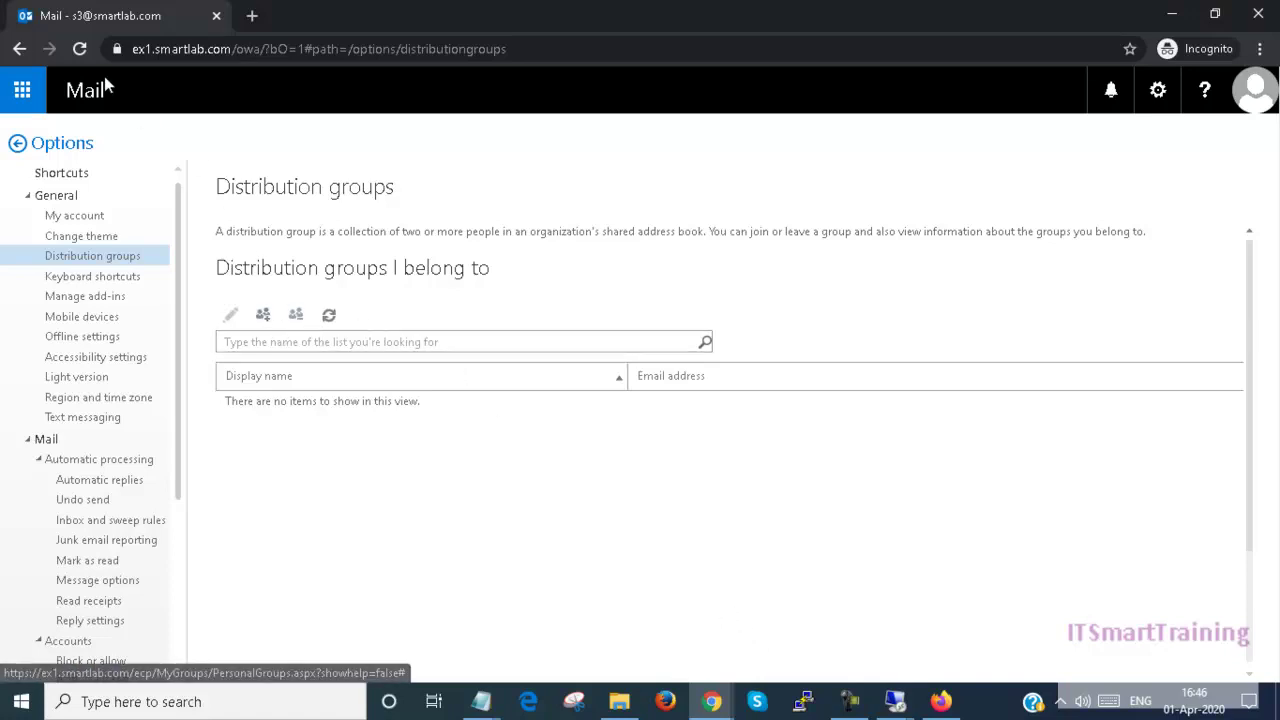
left_click(80, 49)
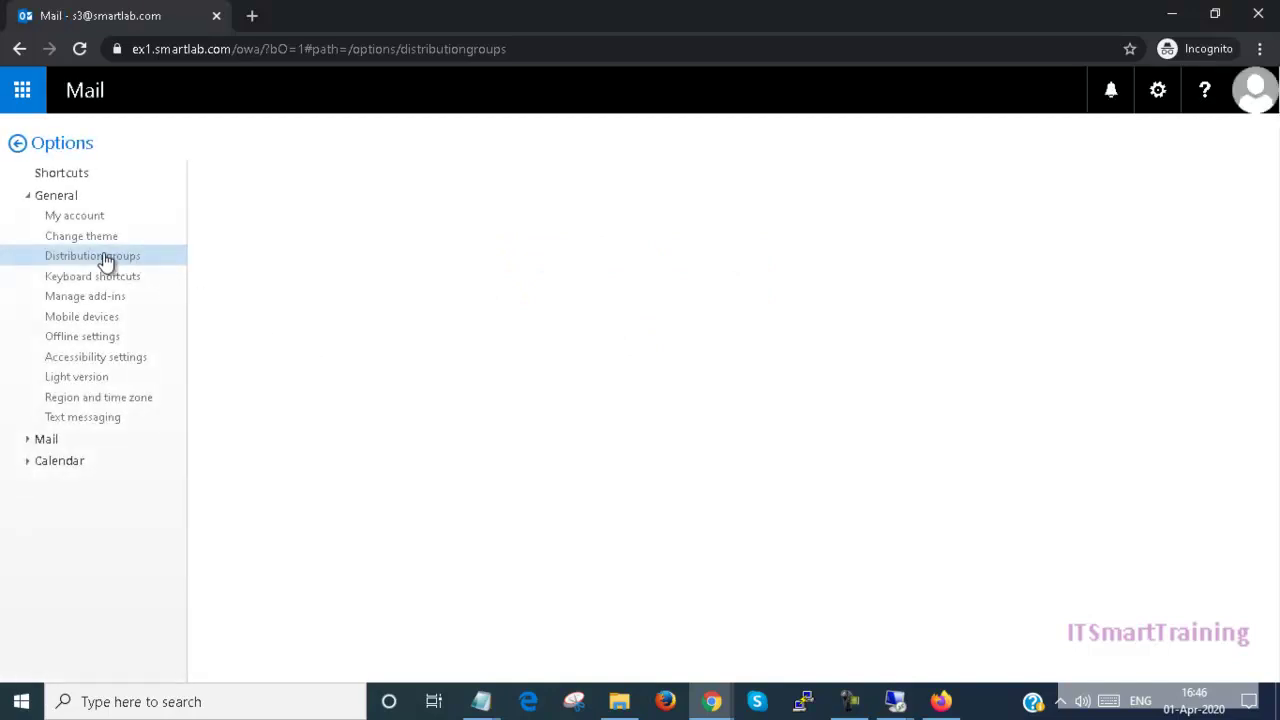
left_click(263, 316)
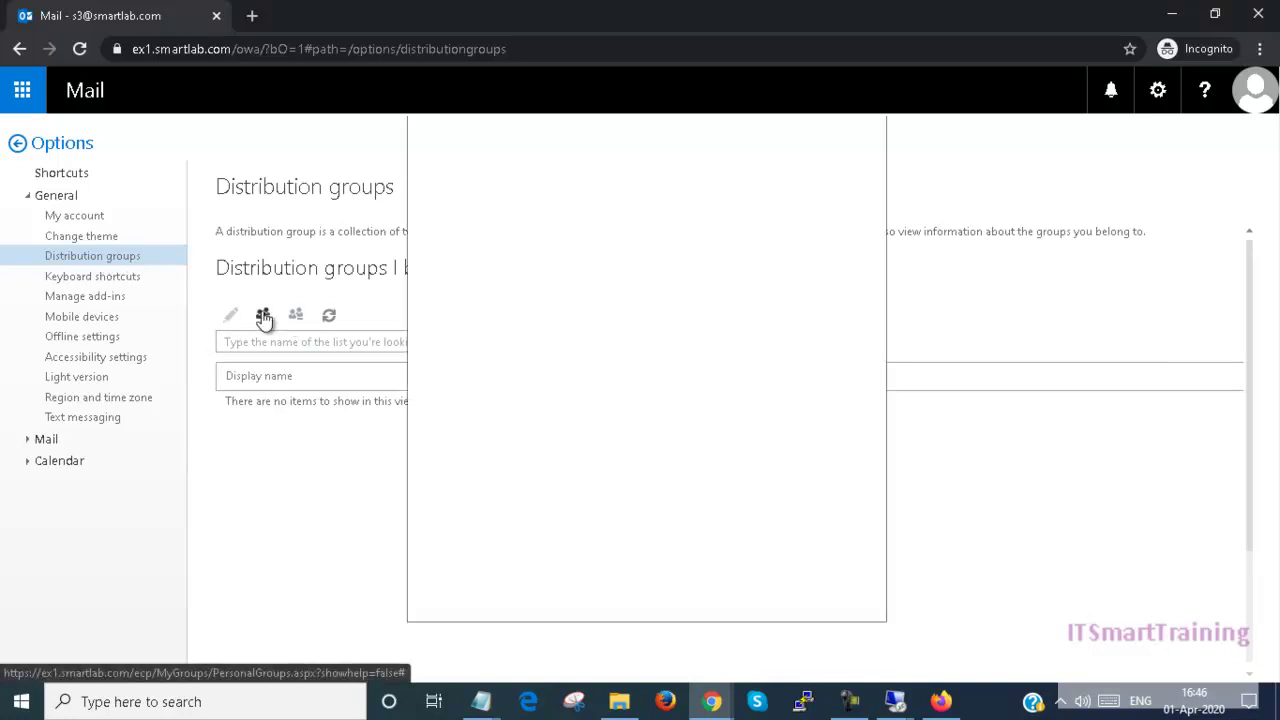
double_click(500, 340)
left_click(697, 612)
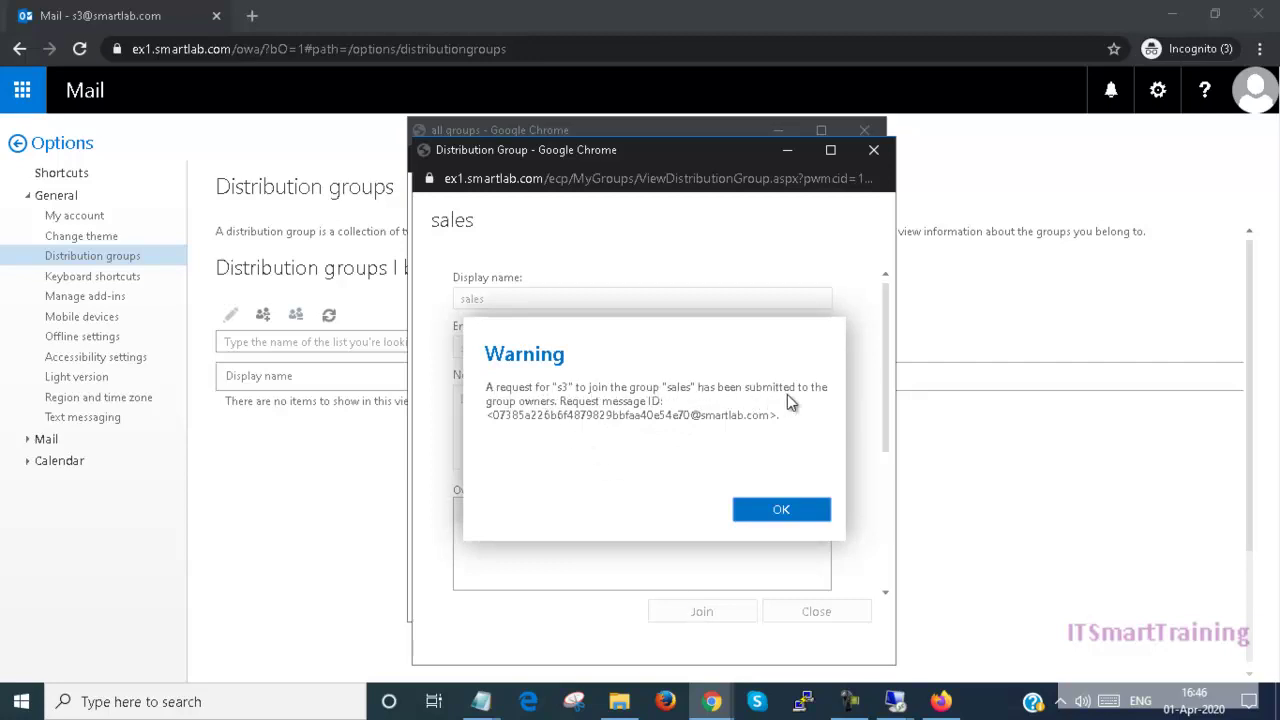
left_click(767, 516)
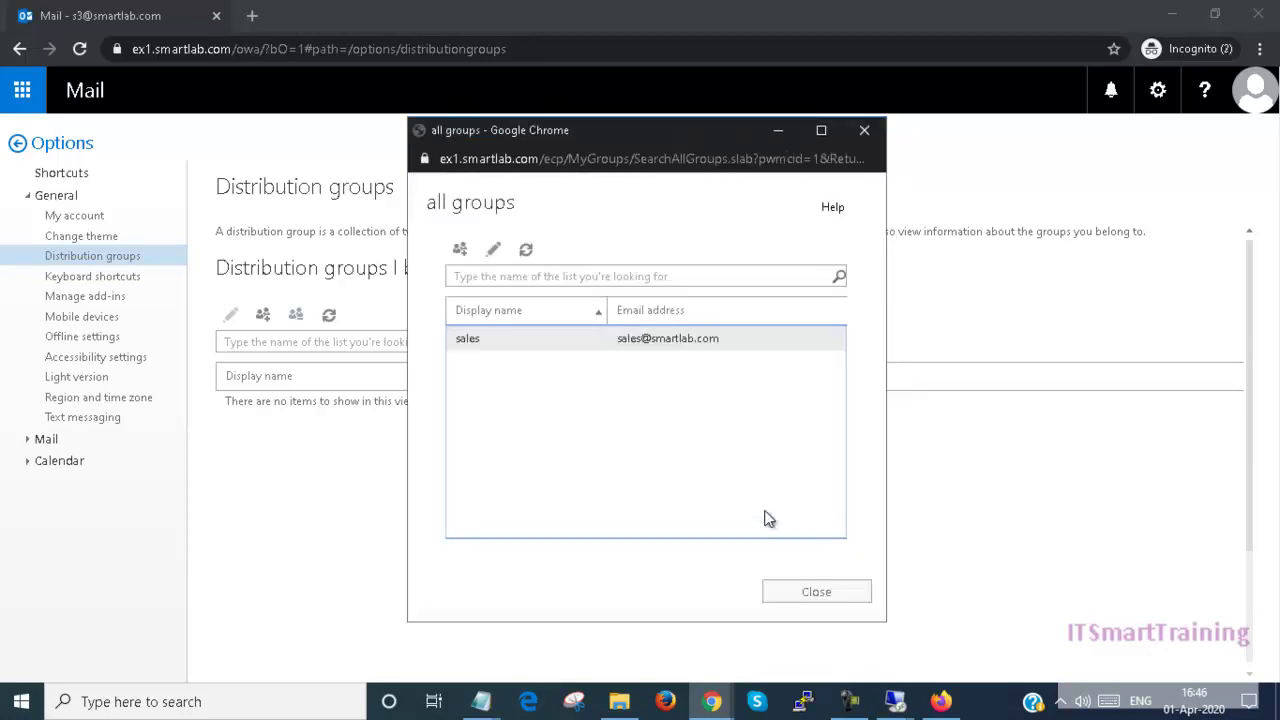
left_click(800, 590)
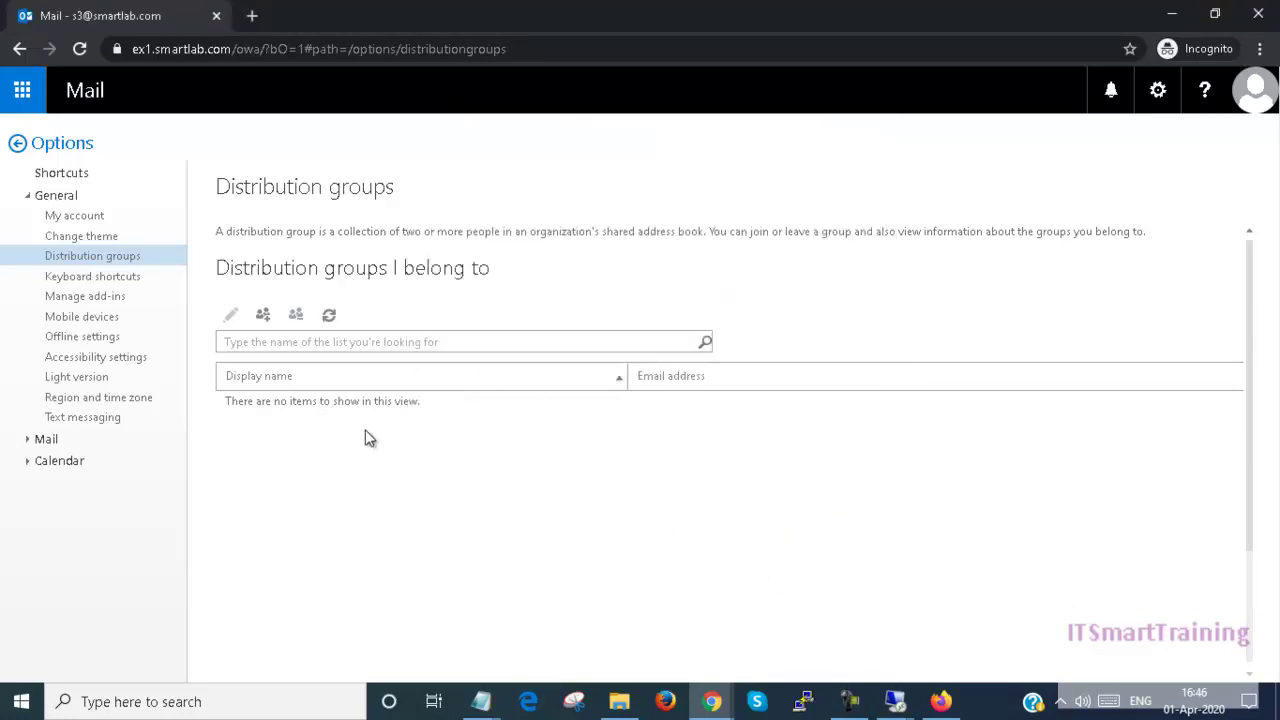
left_click(1245, 92)
Step: Sign out and sign back in to Outlook as the administrator
left_click(993, 277)
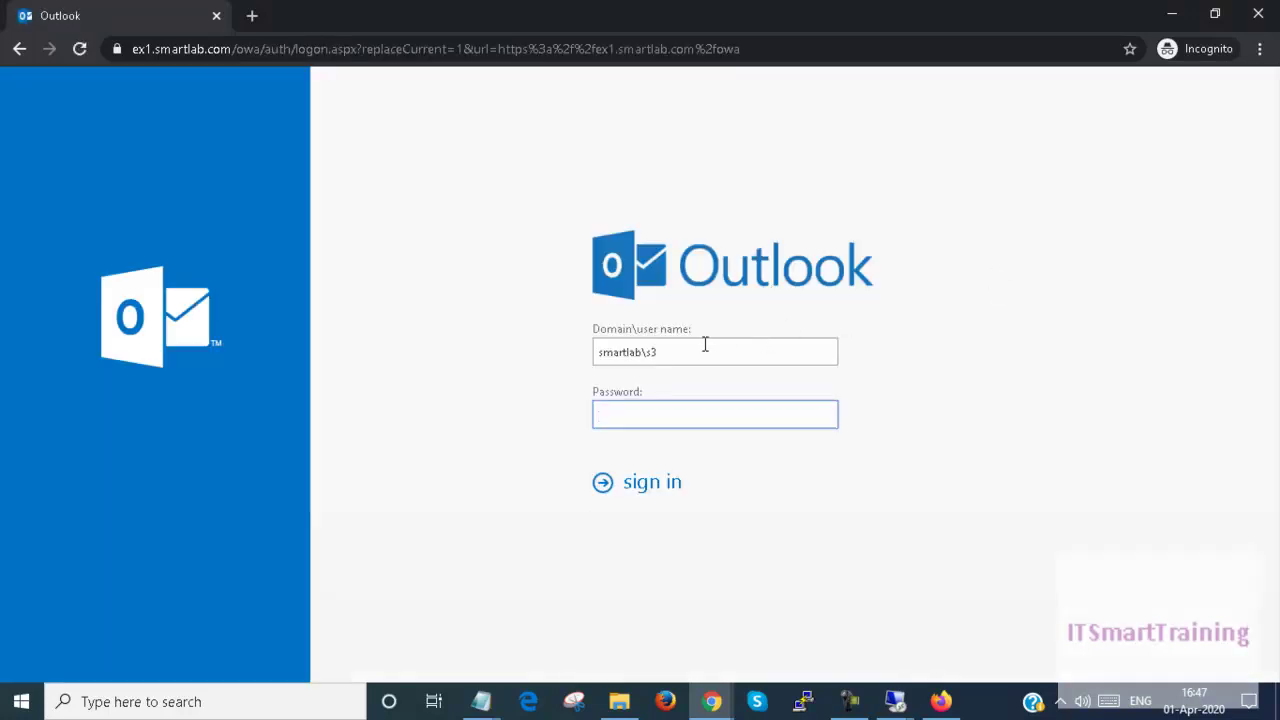
left_click(705, 344)
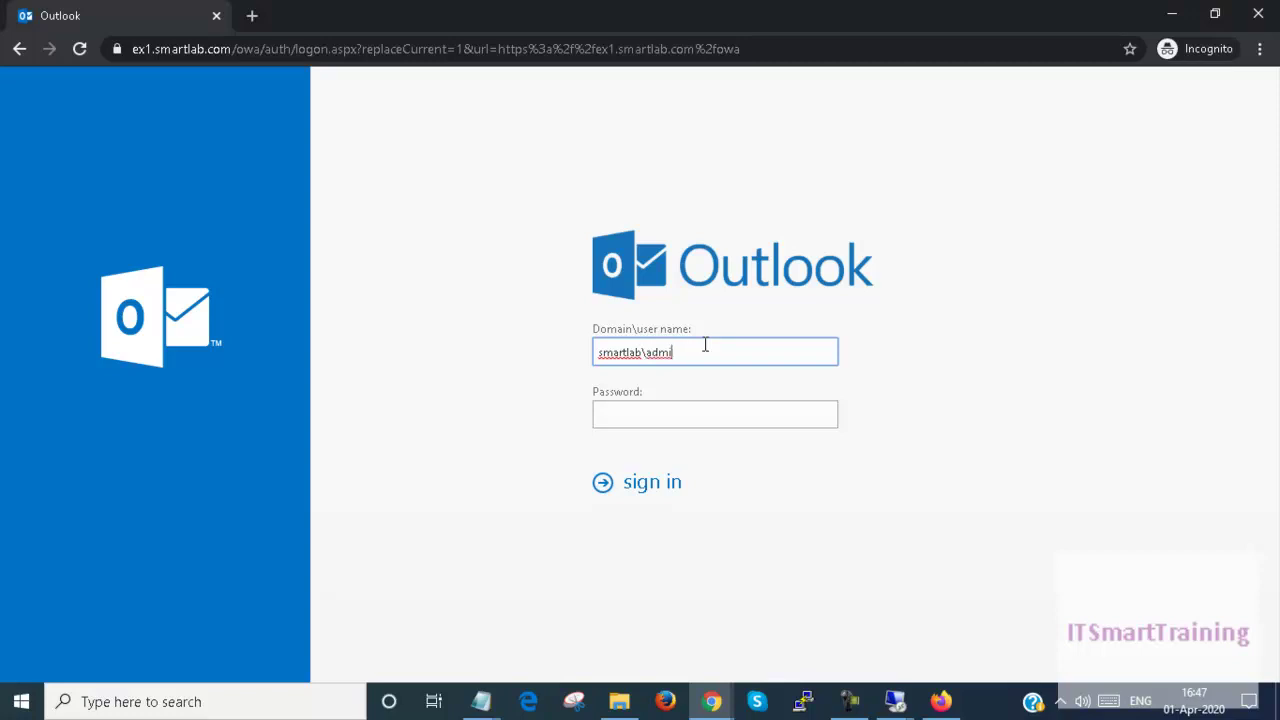
type("nistrator")
key("Tab")
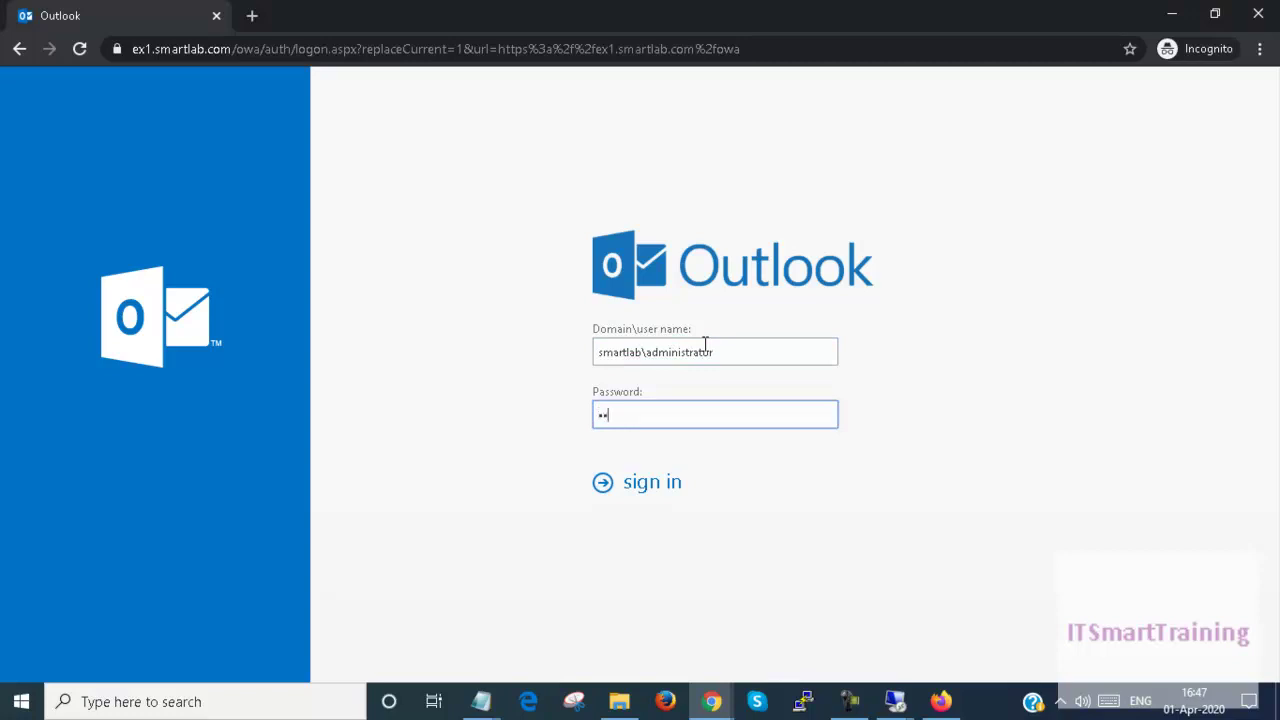
key("Return")
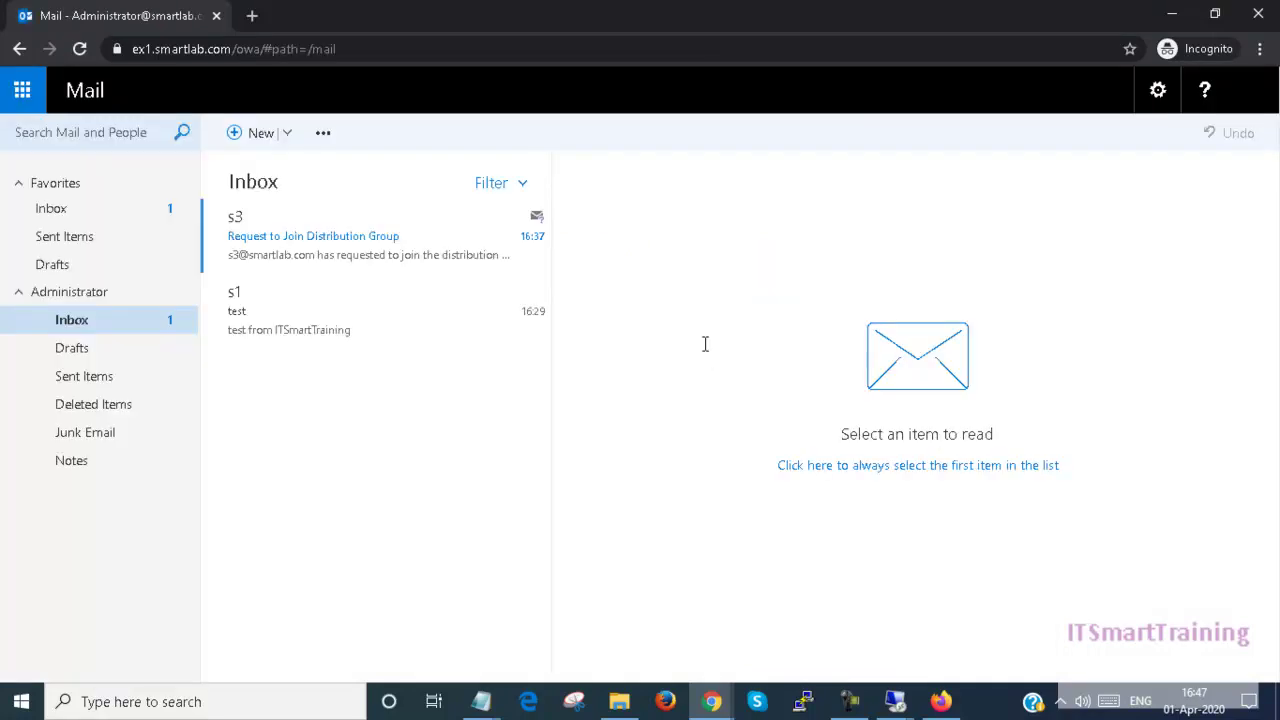
Step: Approve the 'Request to Join Distribution Group' message for sales, then sign out
left_click(322, 256)
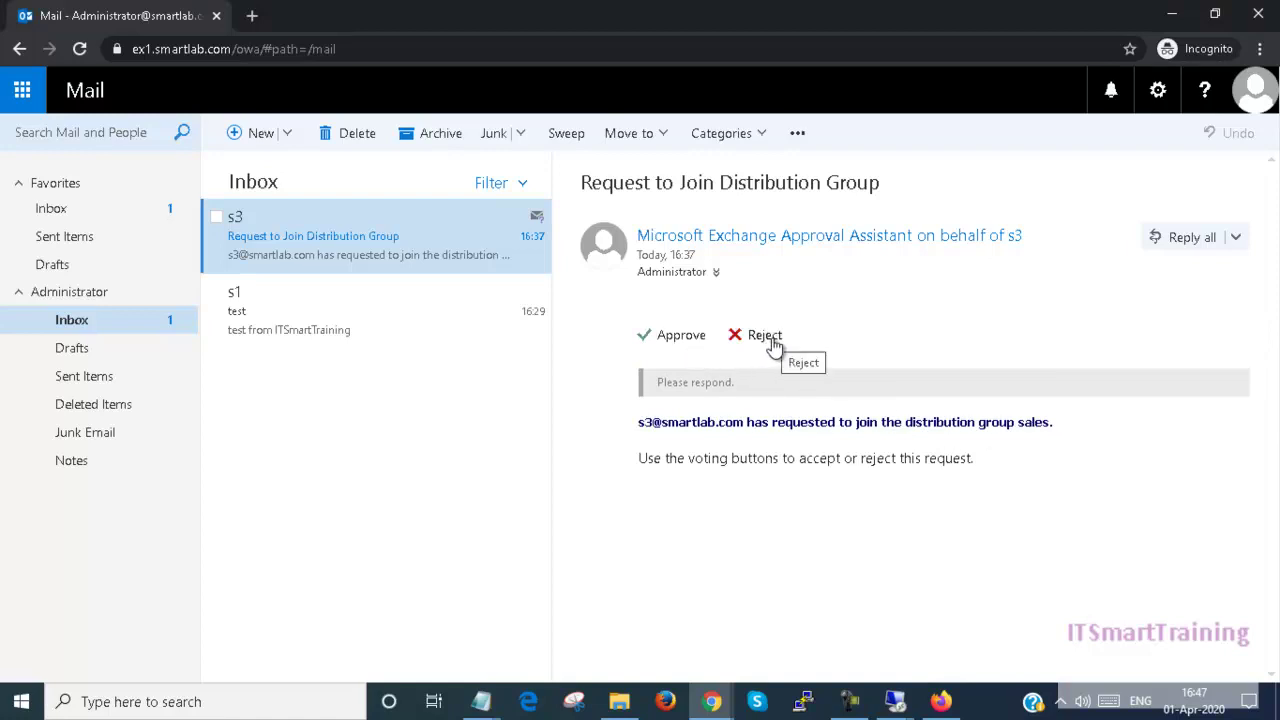
left_click(676, 342)
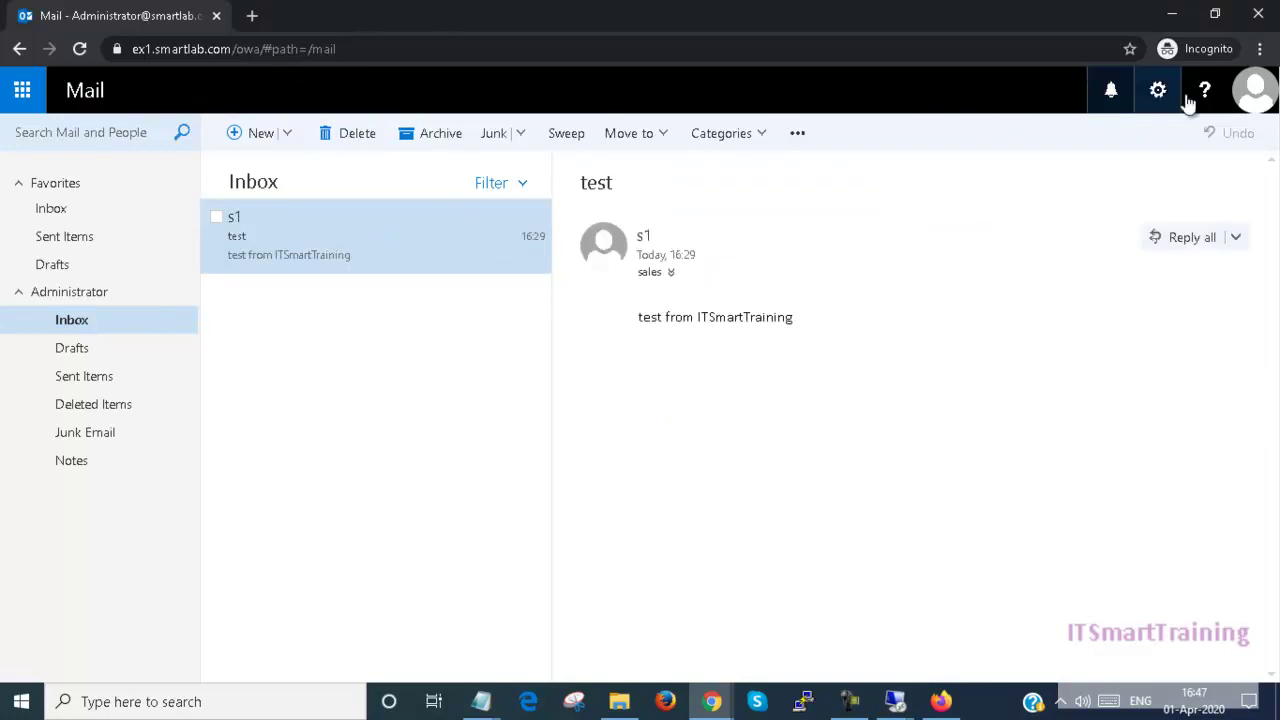
left_click(1255, 90)
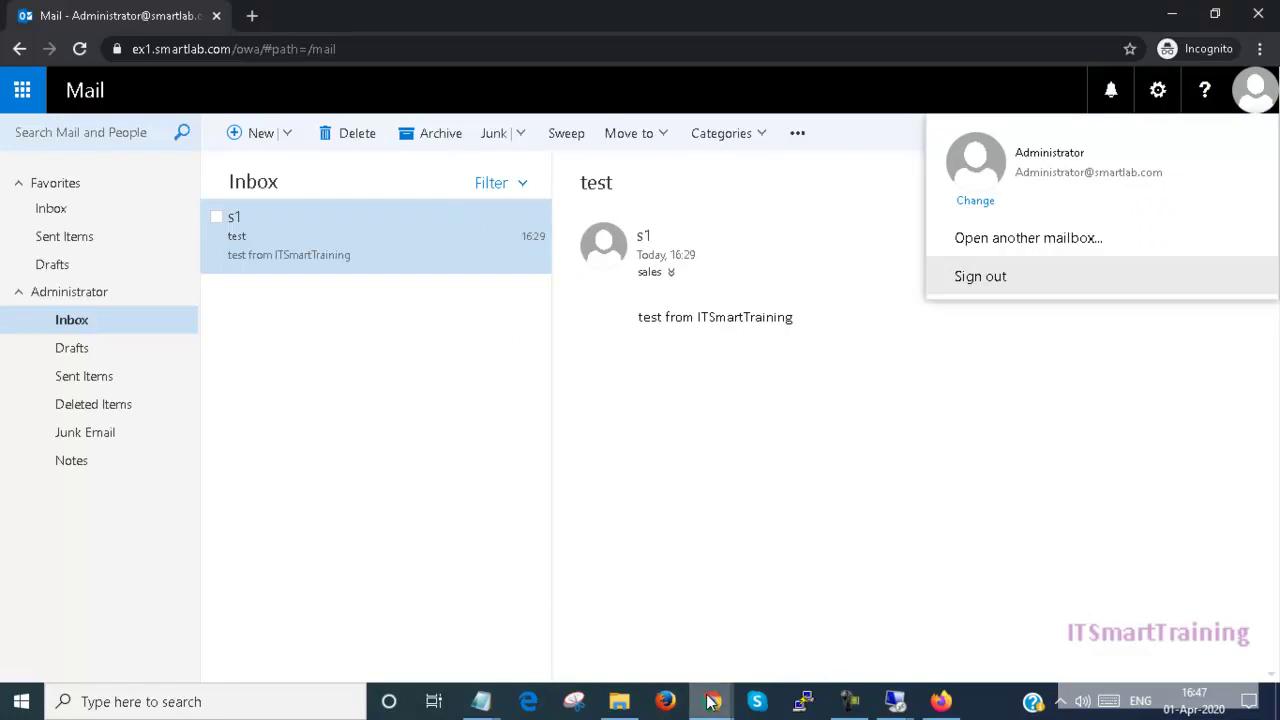
mouse_move(709, 703)
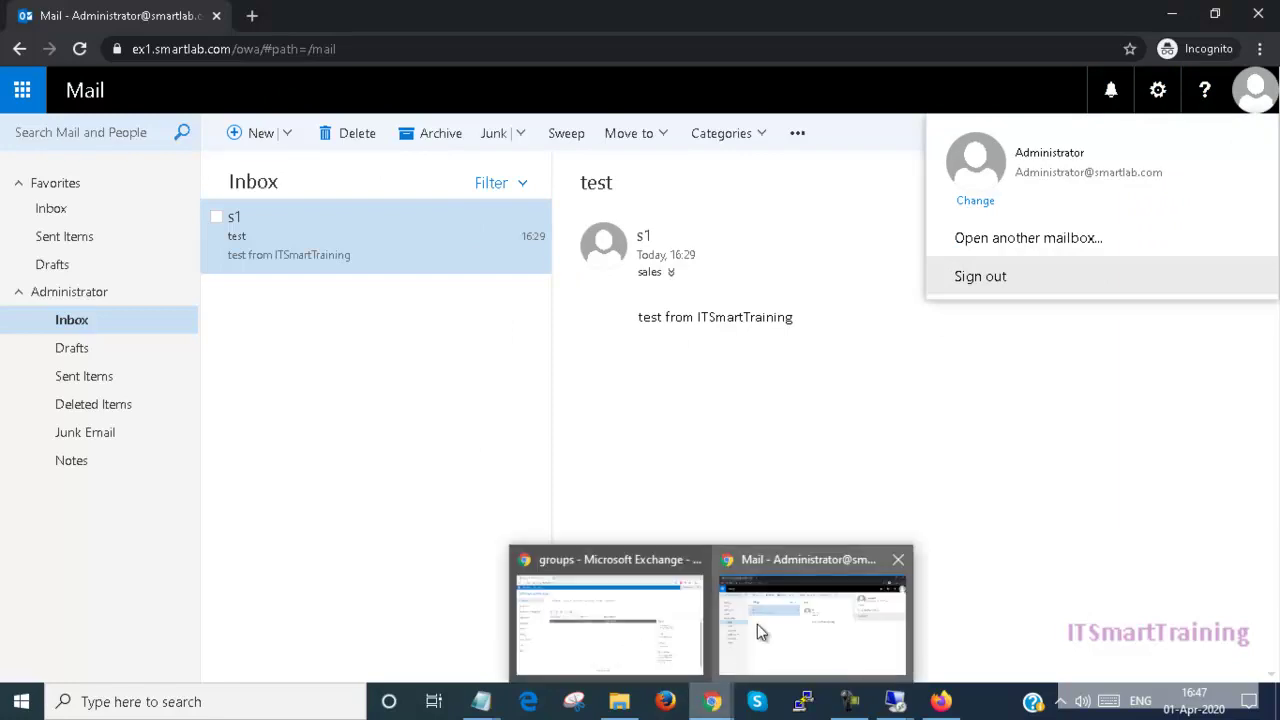
left_click(1012, 284)
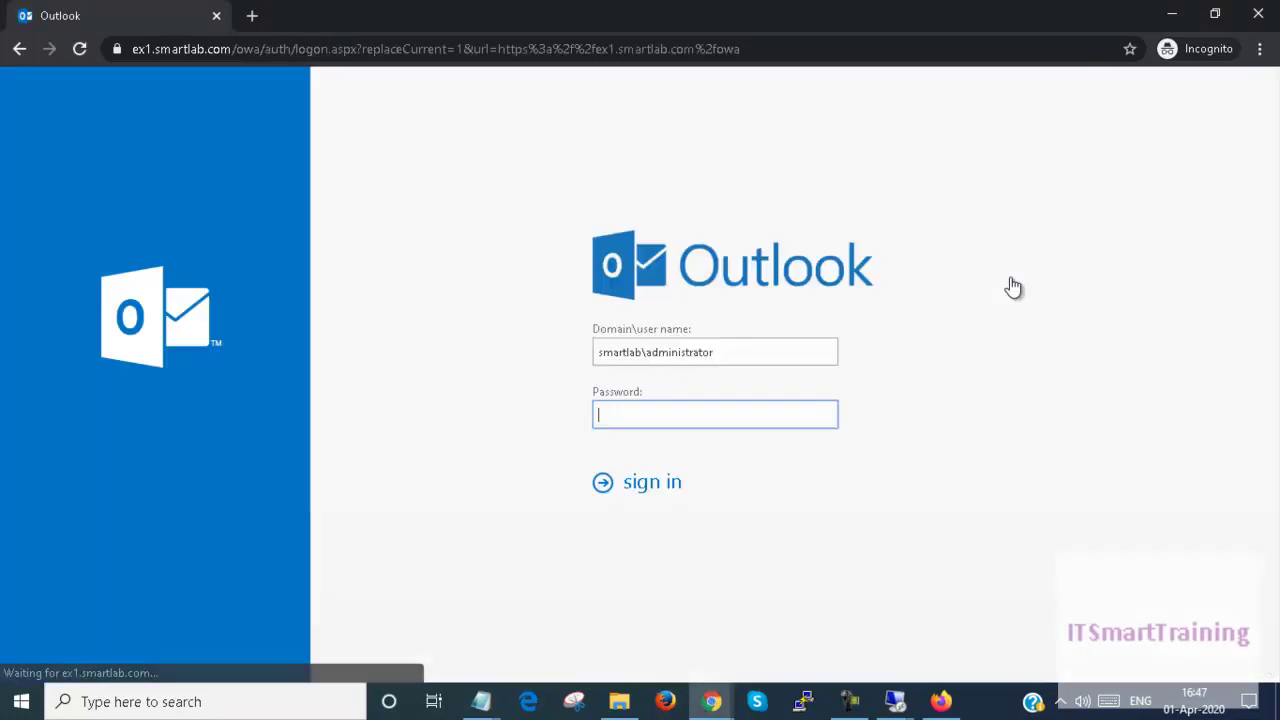
Step: Sign back in as the requesting user and open the Inbox
double_click(737, 356)
type("smartlab\\s3")
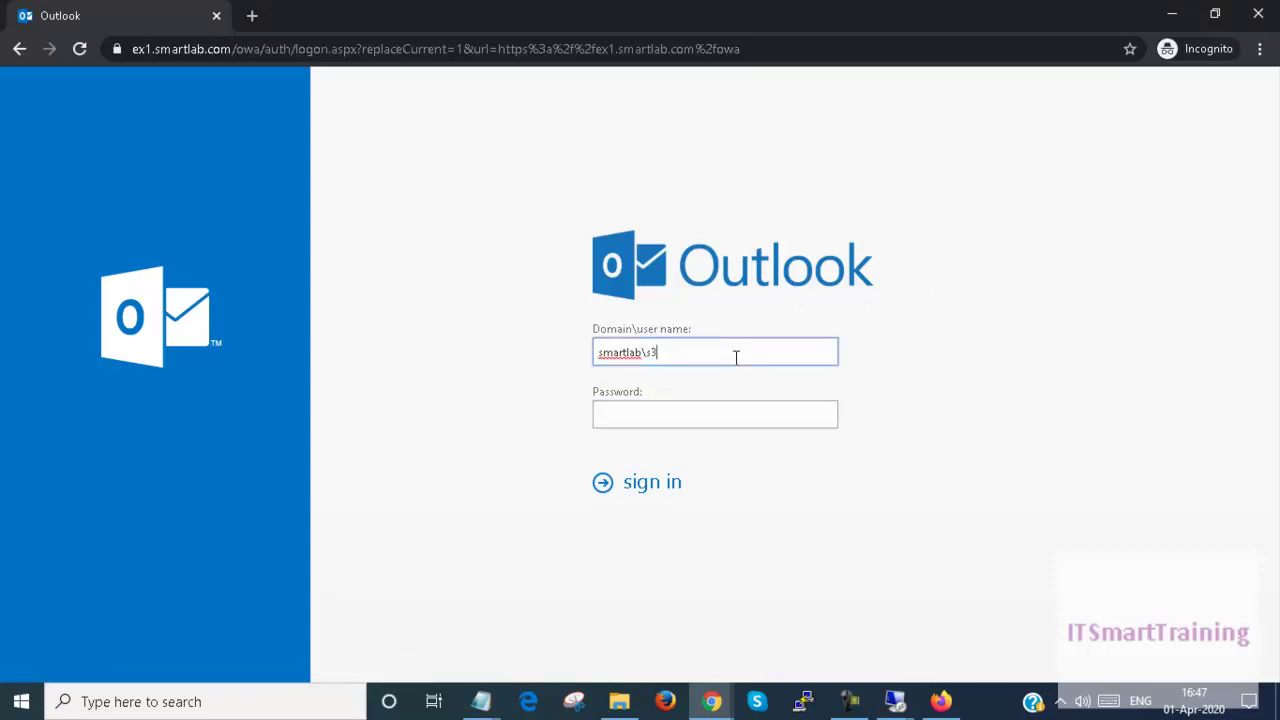
key("Tab")
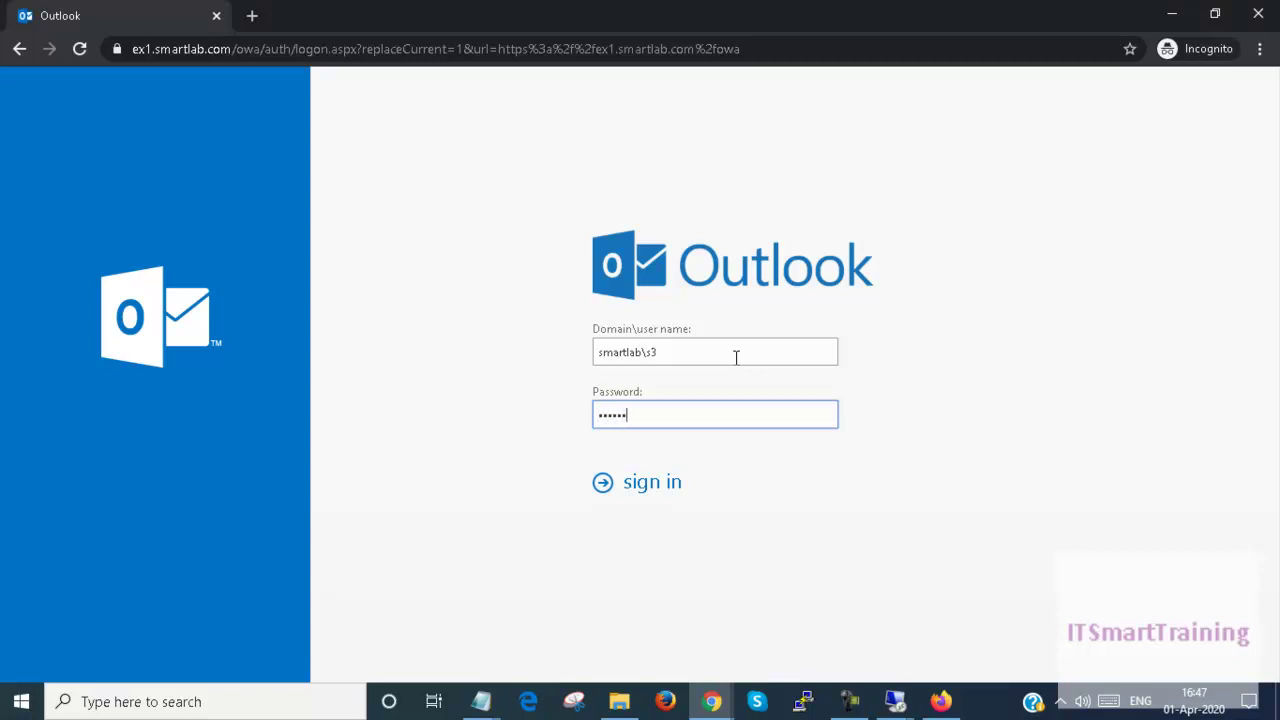
key("Return")
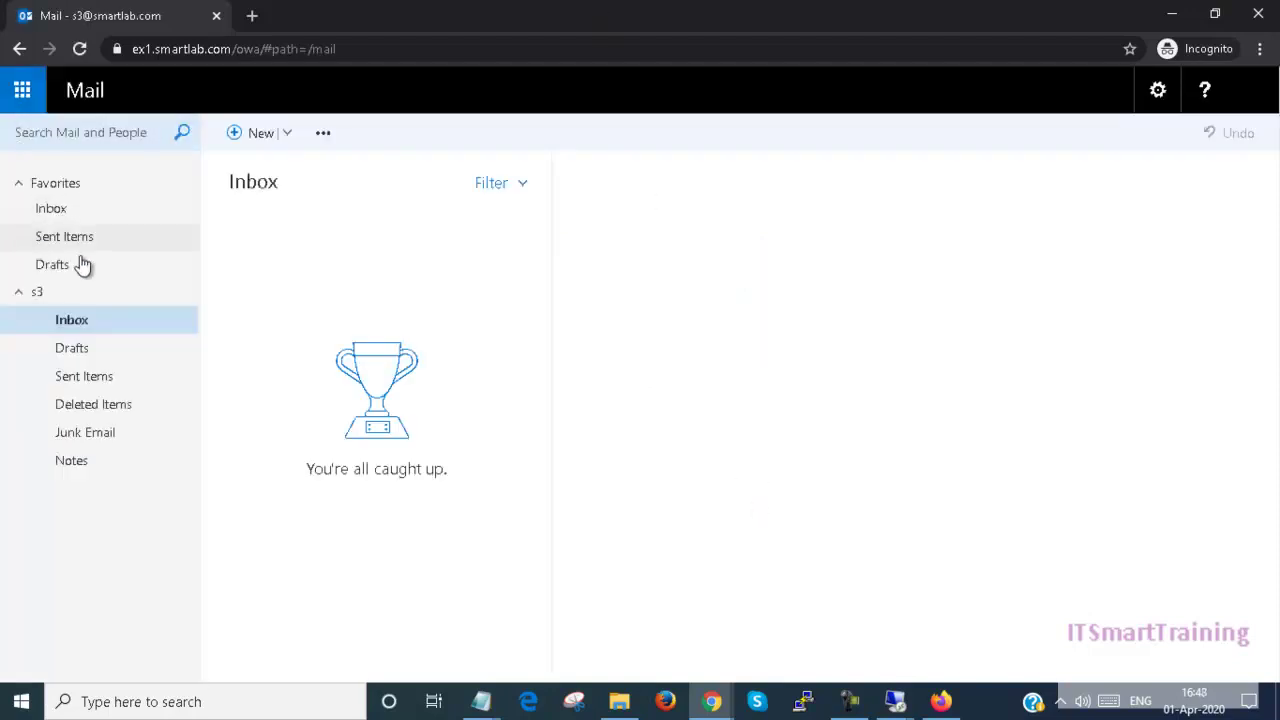
left_click(80, 326)
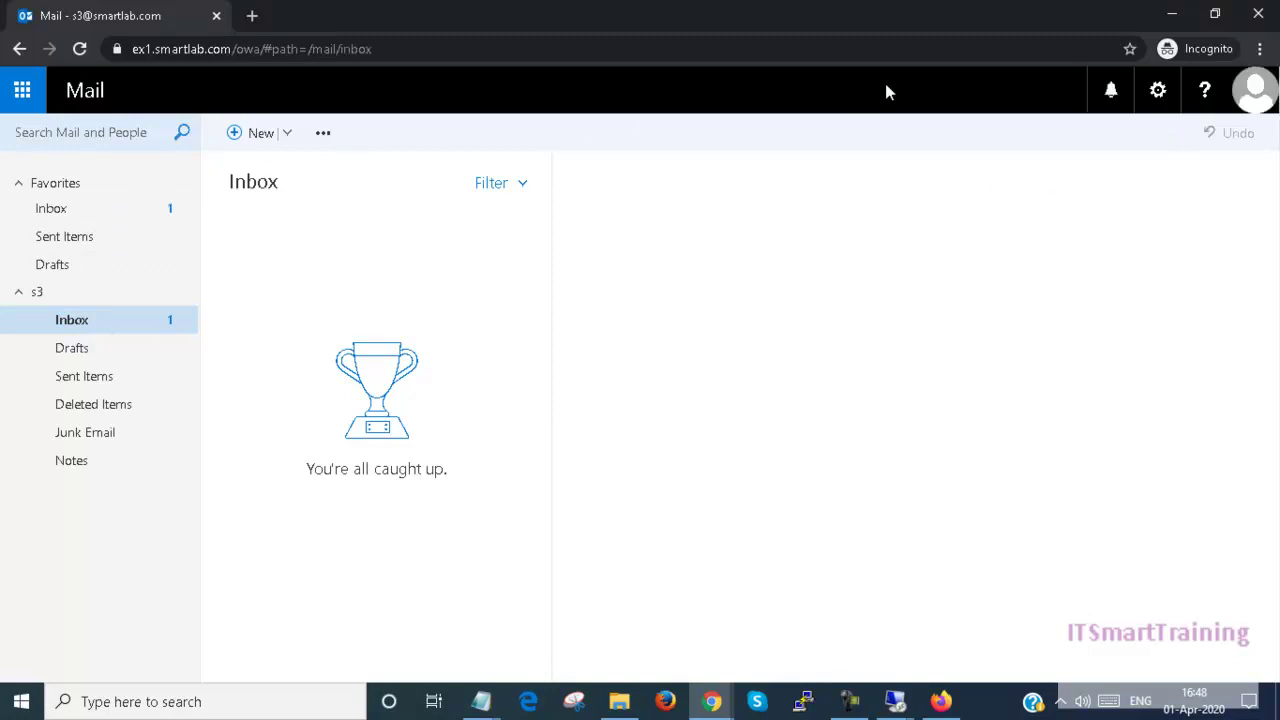
Step: Try leaving sales from Distribution groups and dismiss the closed-to-departures error
left_click(1155, 92)
left_click(1063, 359)
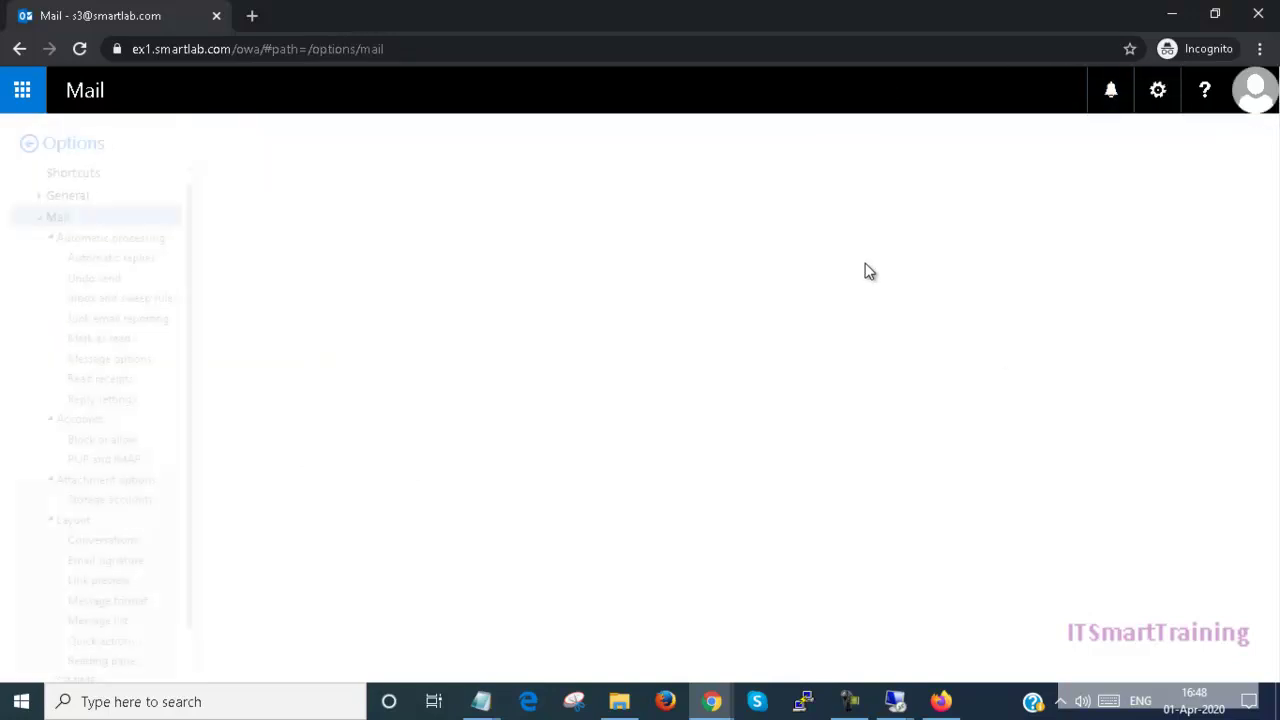
left_click(50, 197)
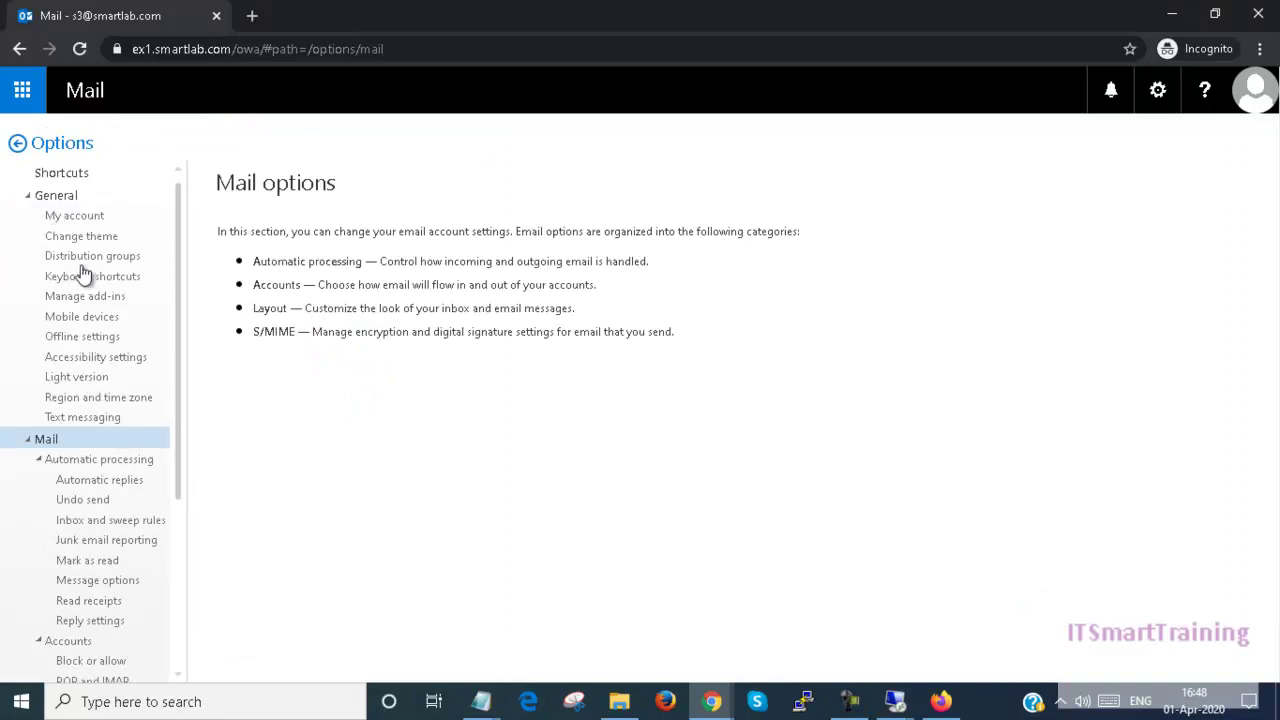
left_click(104, 256)
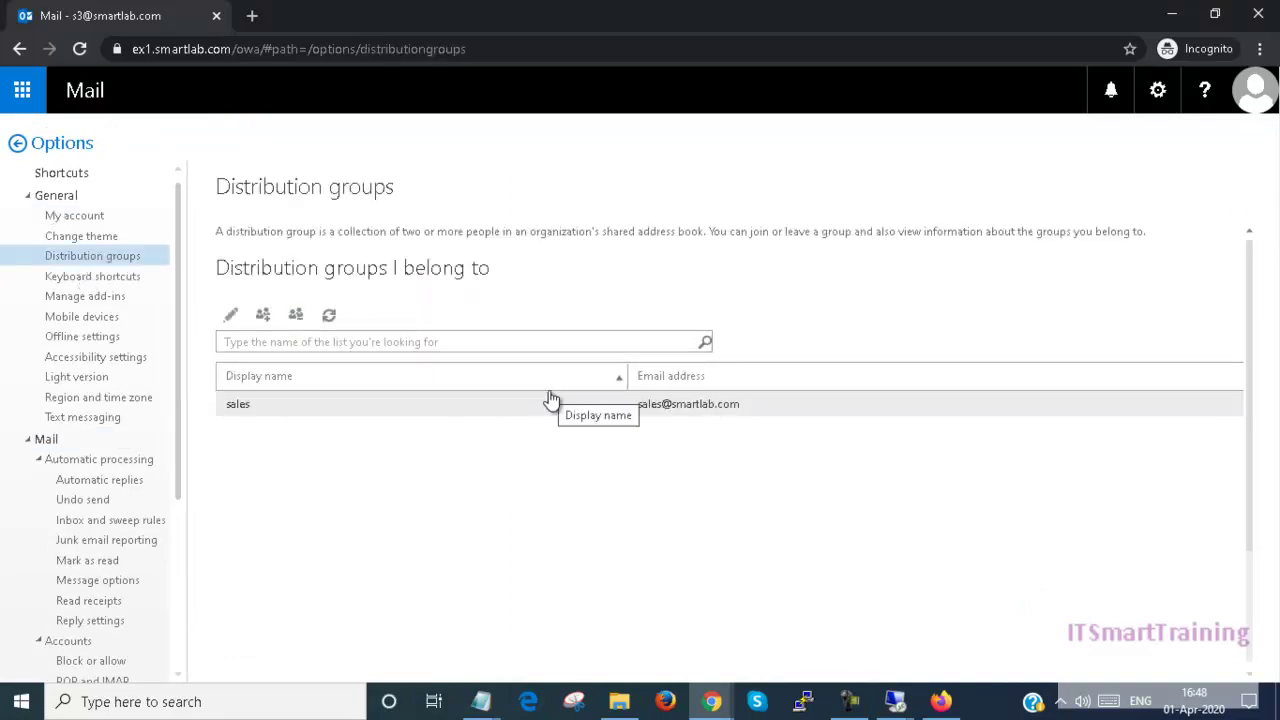
left_click(297, 322)
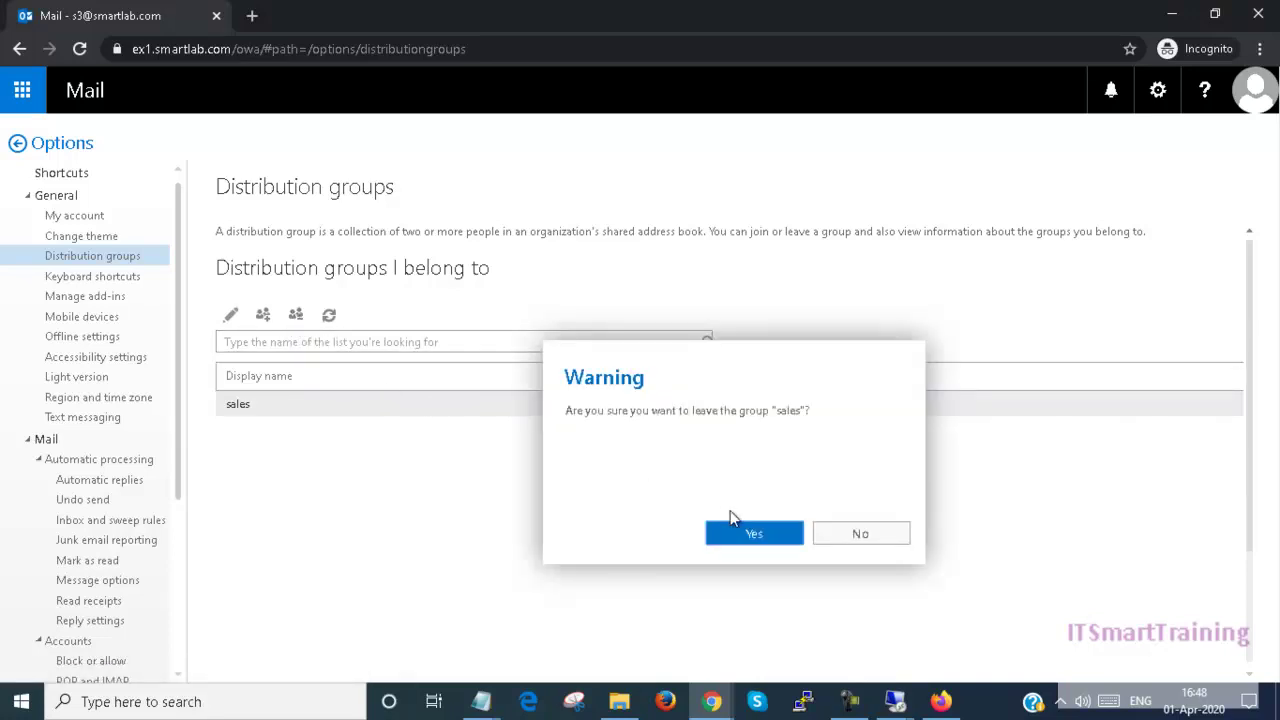
left_click(735, 532)
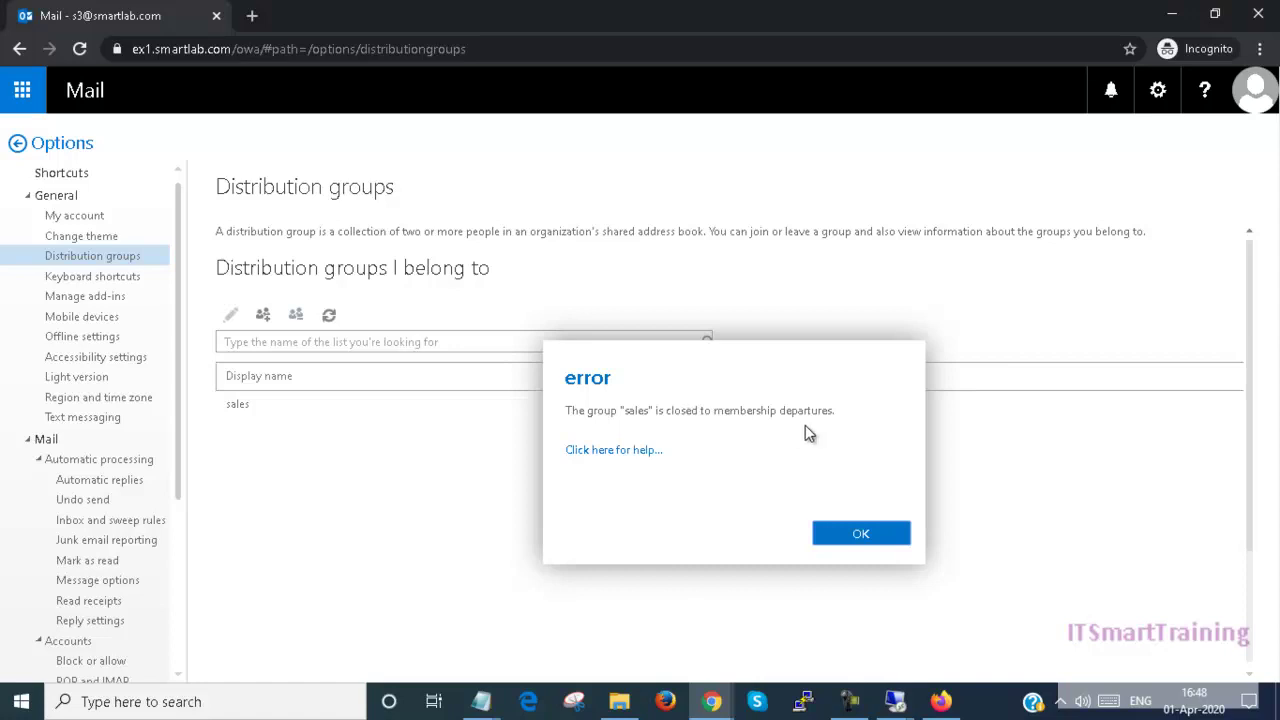
left_click(858, 535)
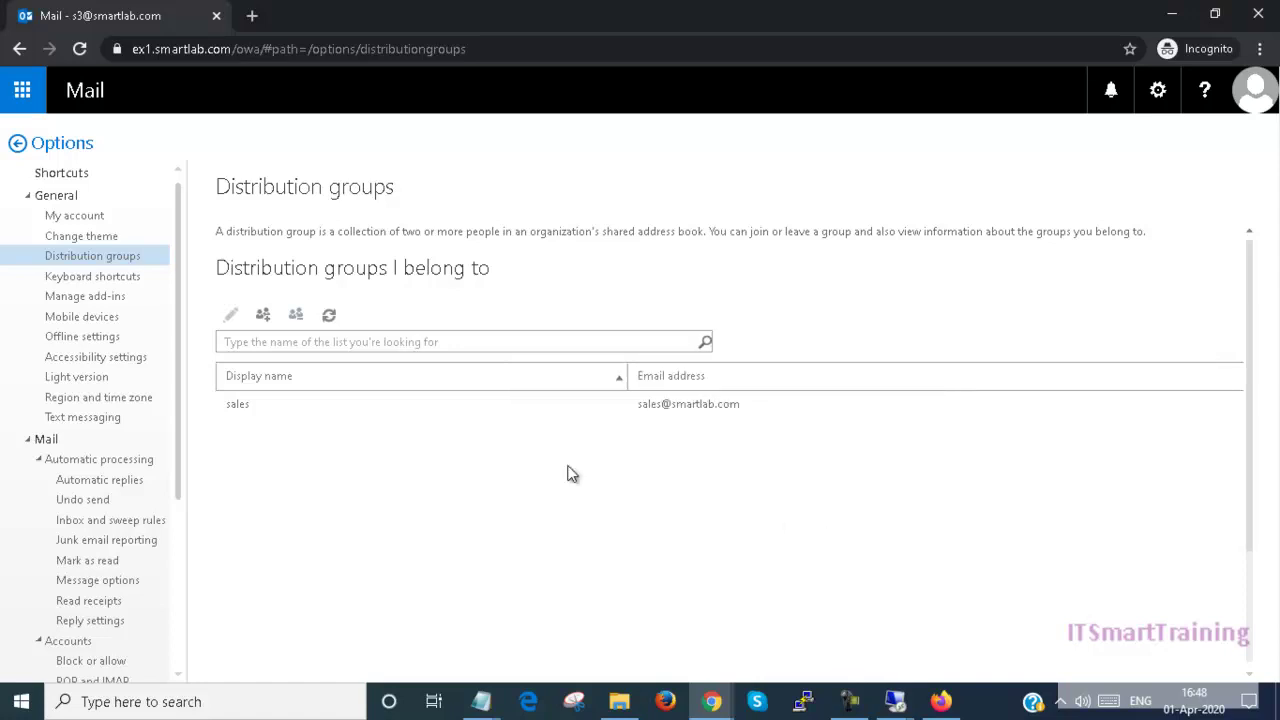
left_click(241, 407)
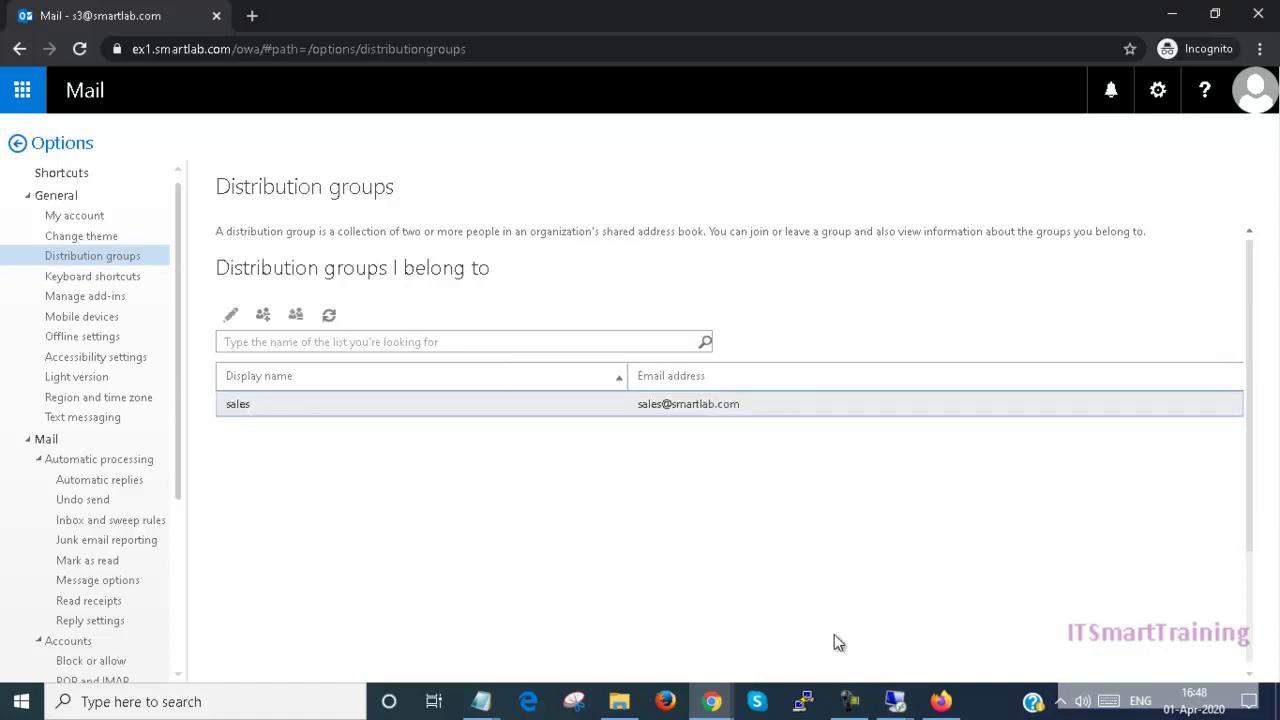
left_click(712, 701)
Step: Delete the requesting user from the sales member list, save, and return to the mailbox window
left_click(670, 650)
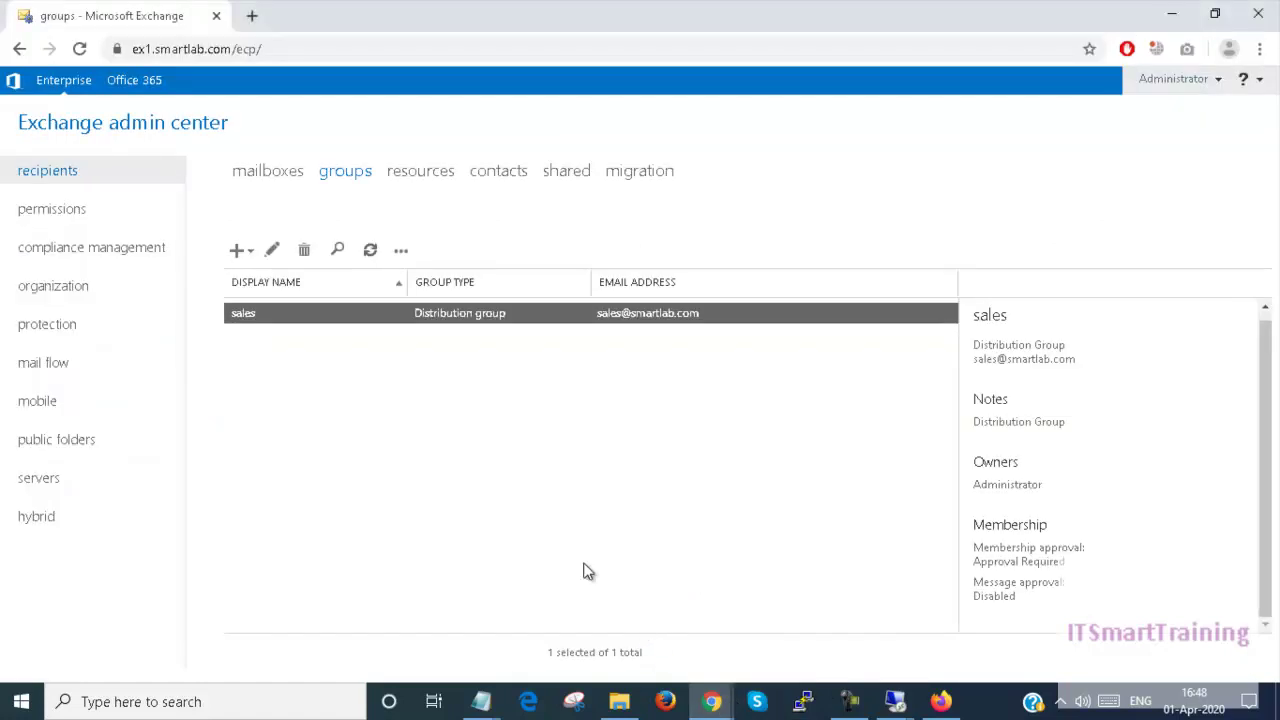
double_click(401, 321)
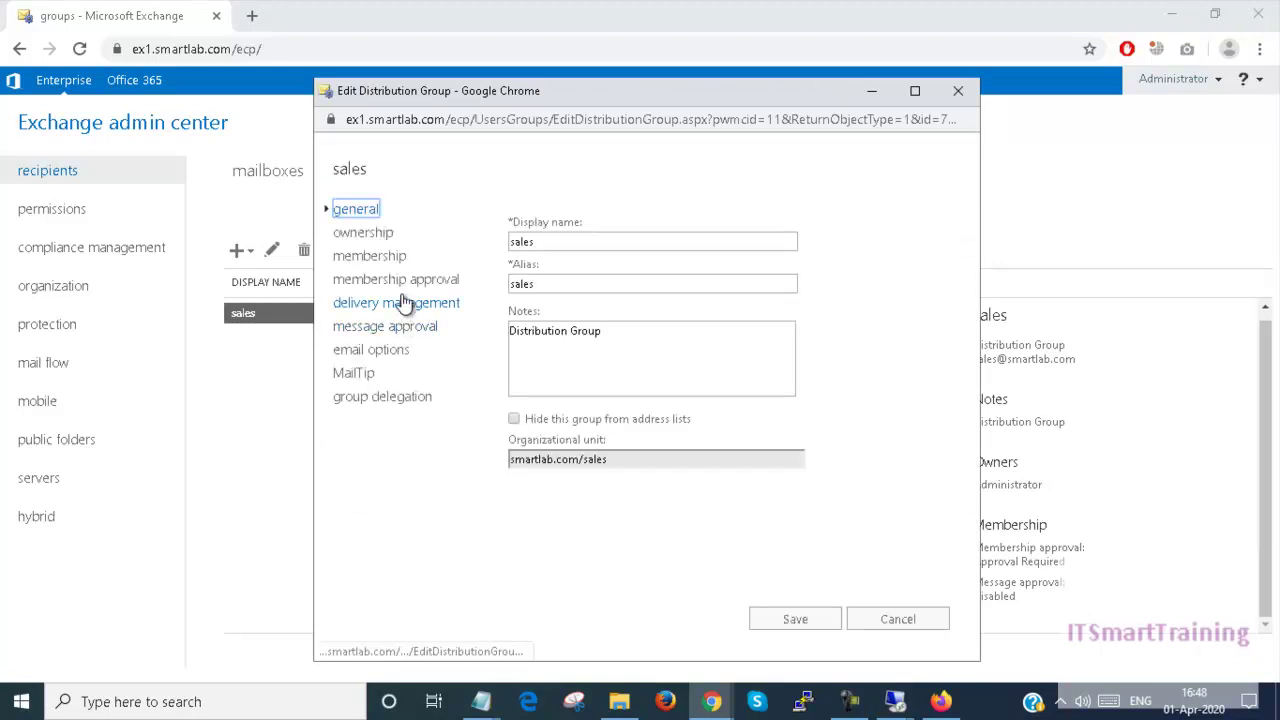
left_click(408, 283)
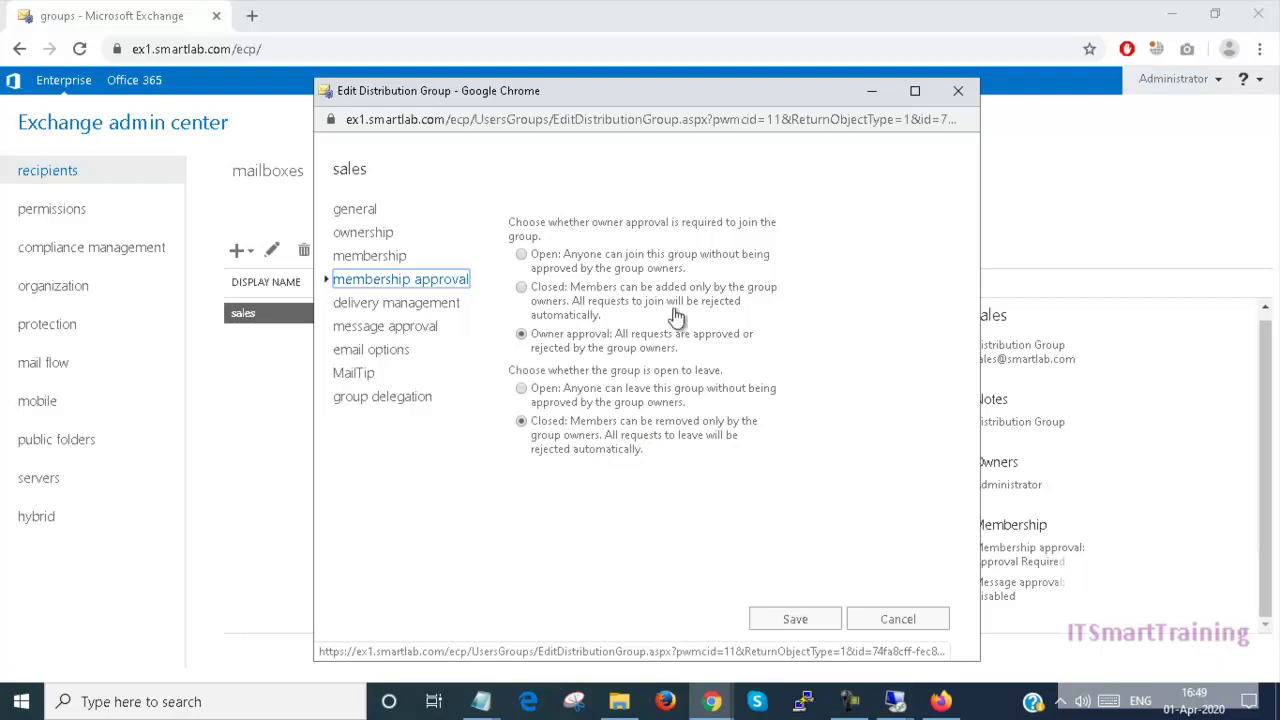
left_click(381, 262)
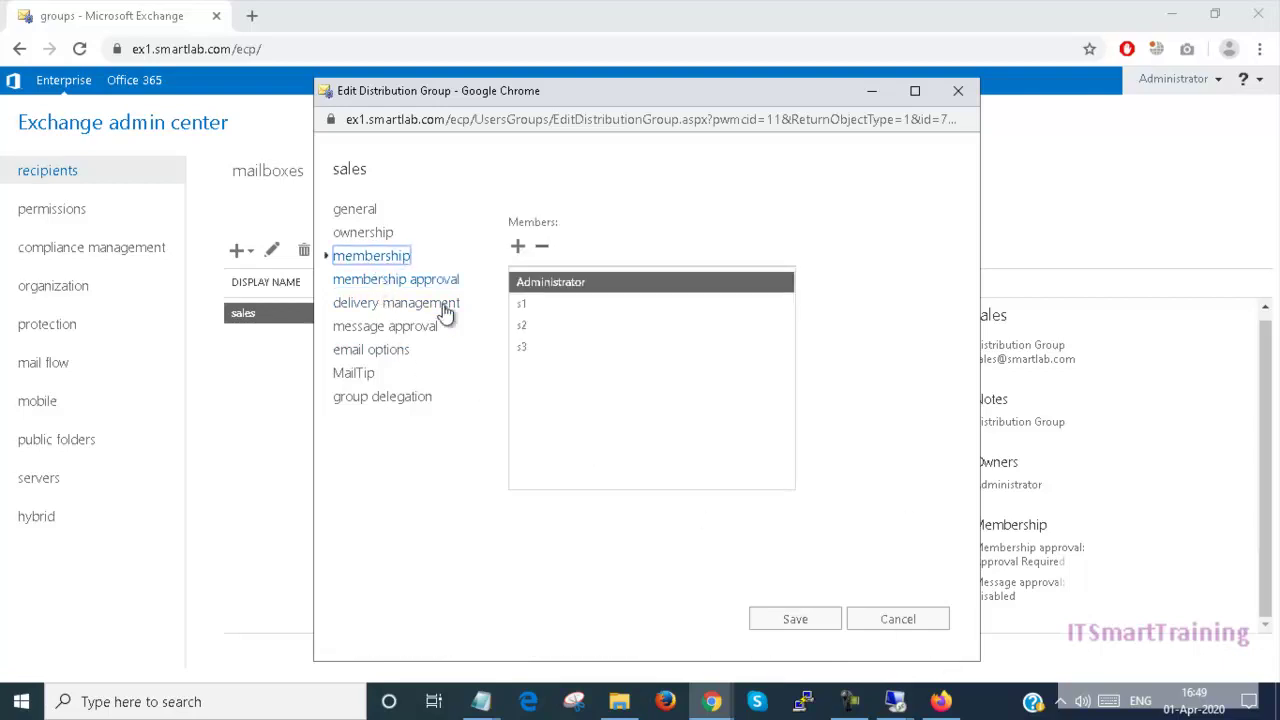
left_click(541, 347)
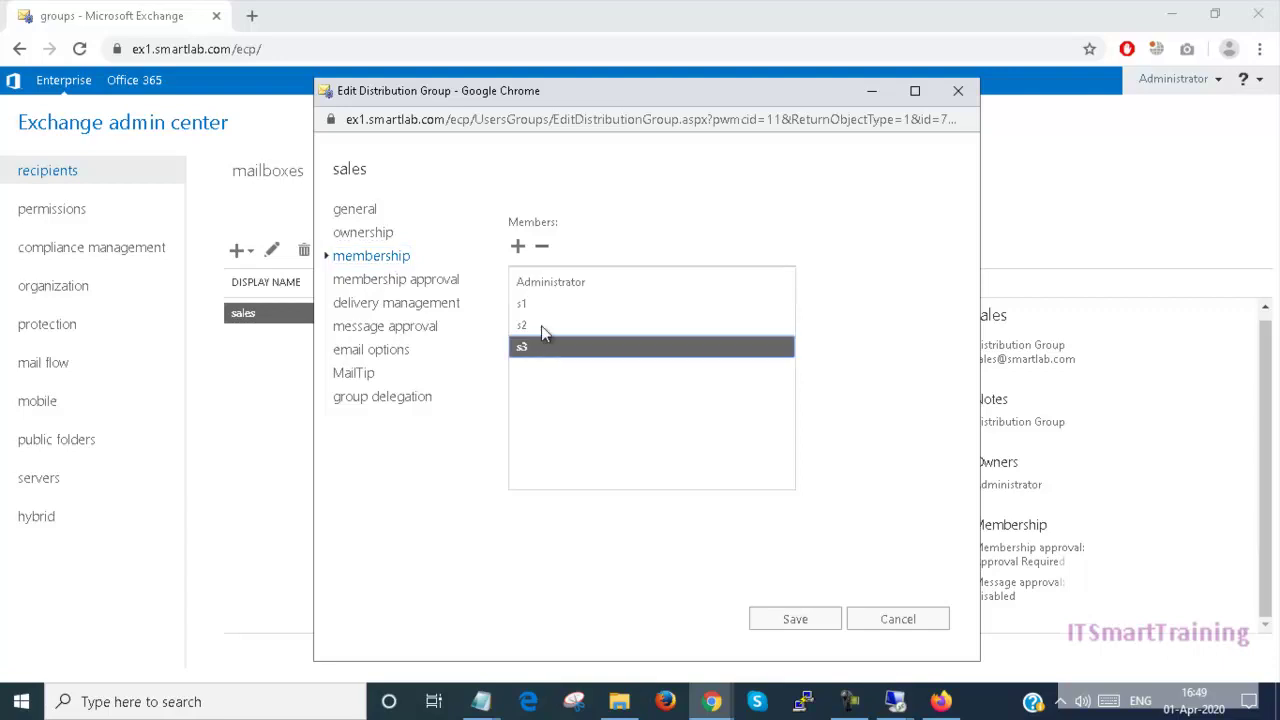
left_click(543, 250)
left_click(811, 619)
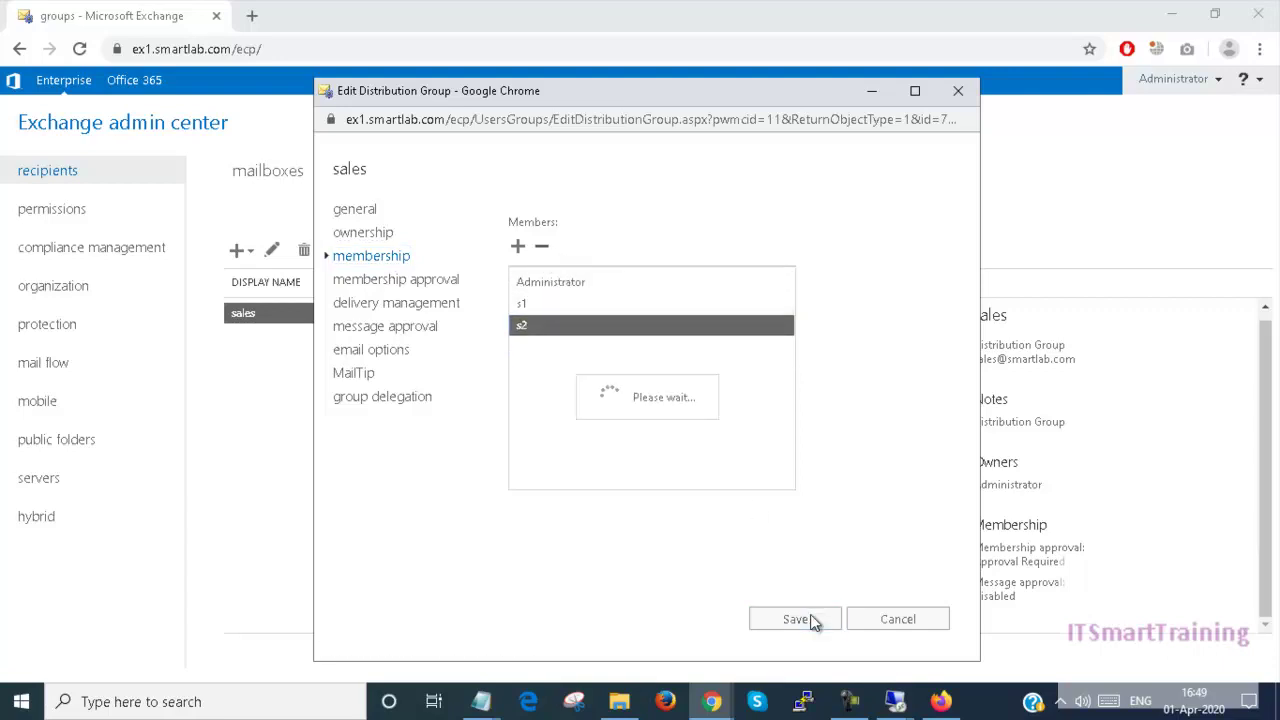
mouse_move(712, 701)
left_click(775, 634)
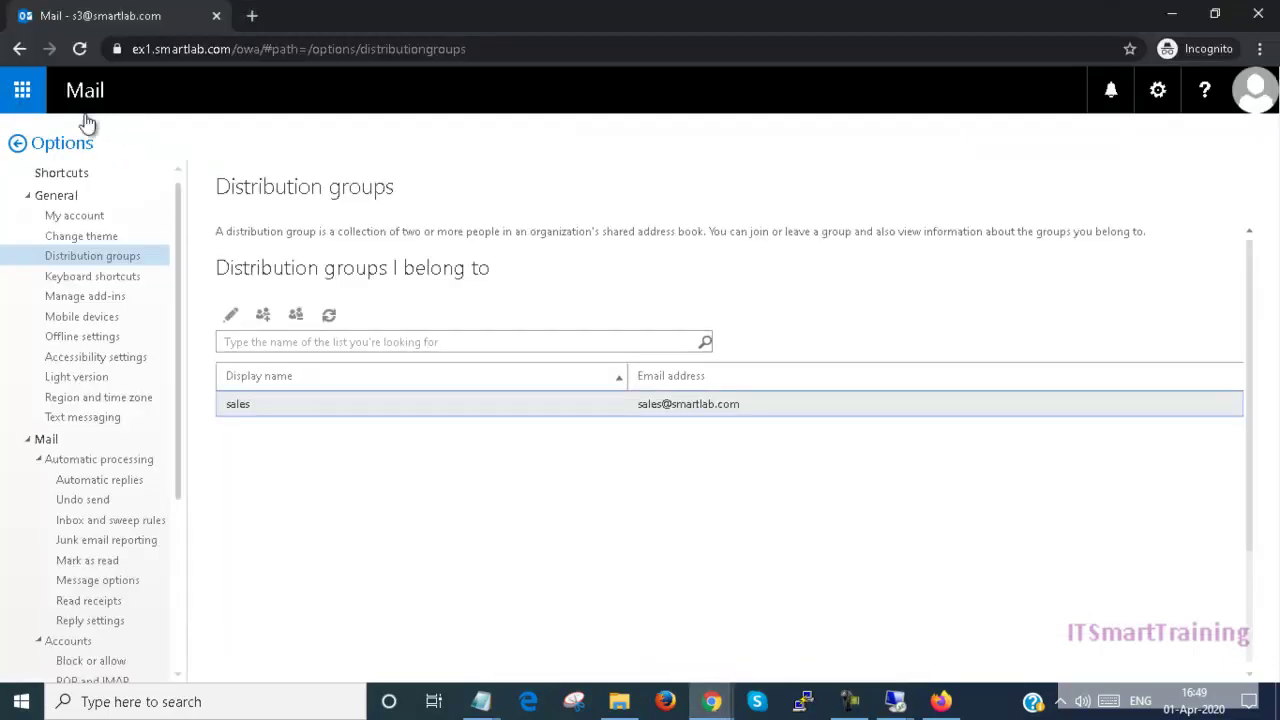
Step: Reload the options page and confirm Distribution groups no longer lists sales
left_click(80, 52)
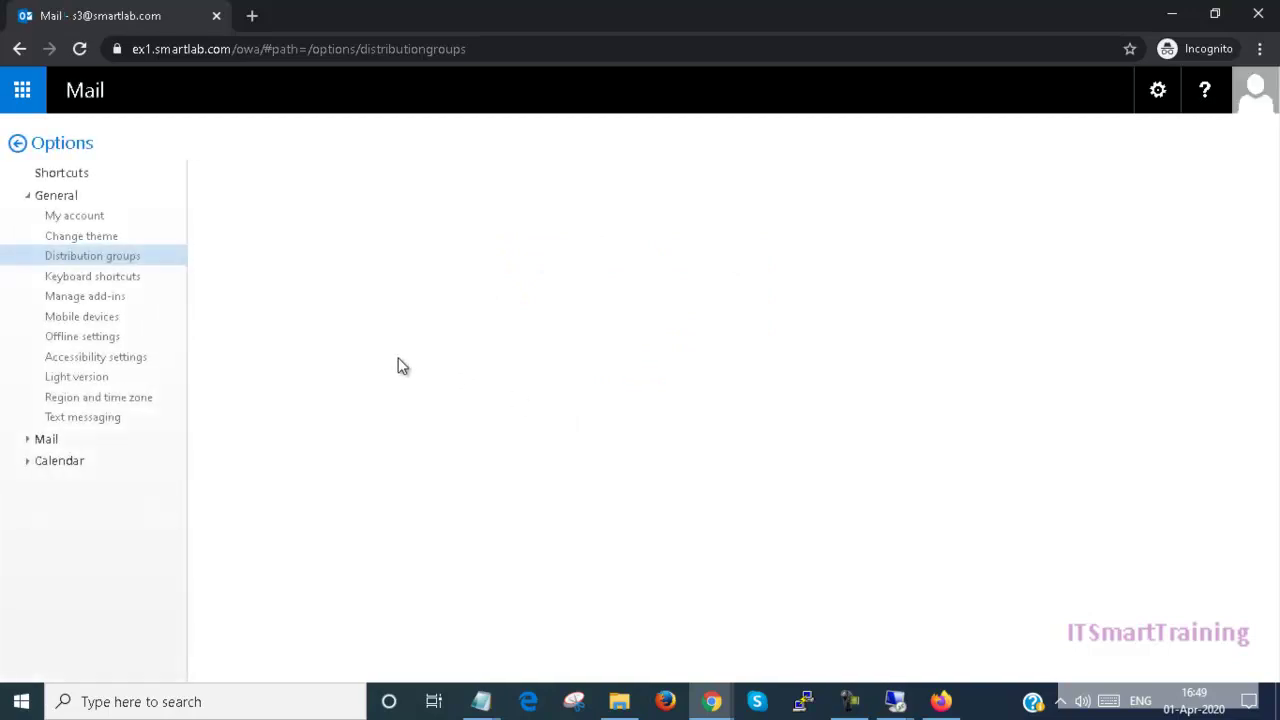
left_click(147, 260)
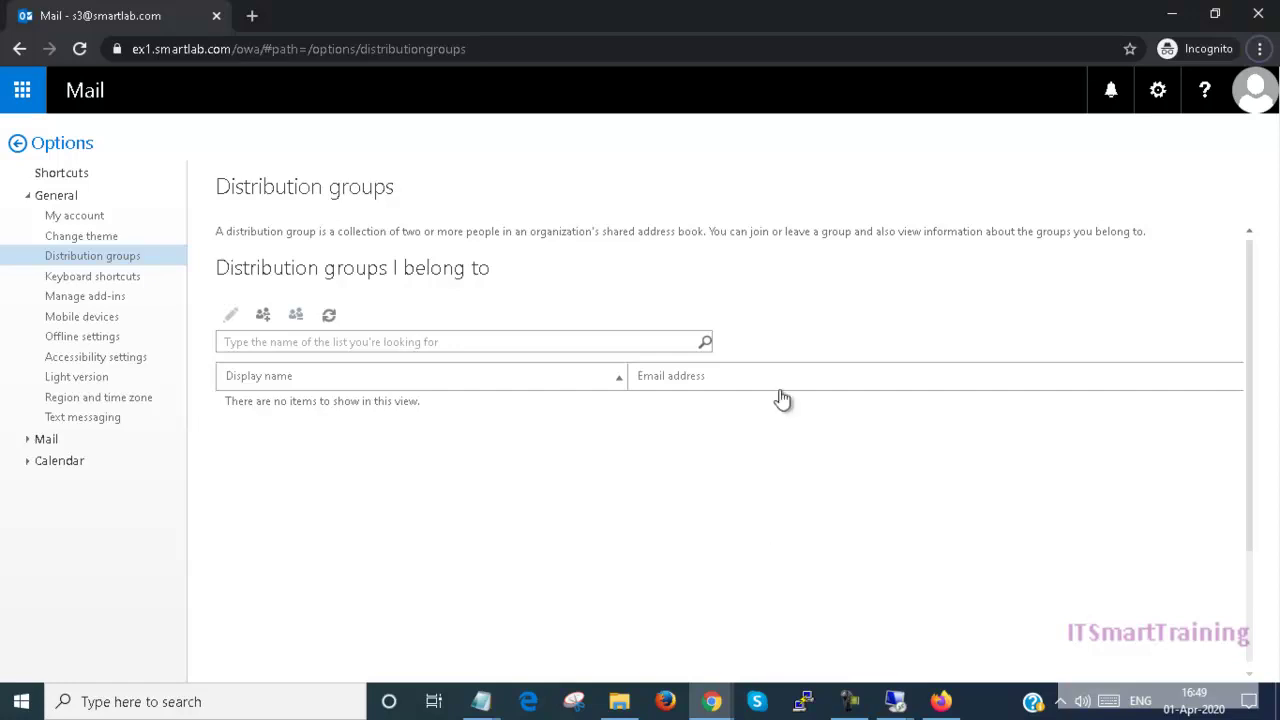
left_click(849, 701)
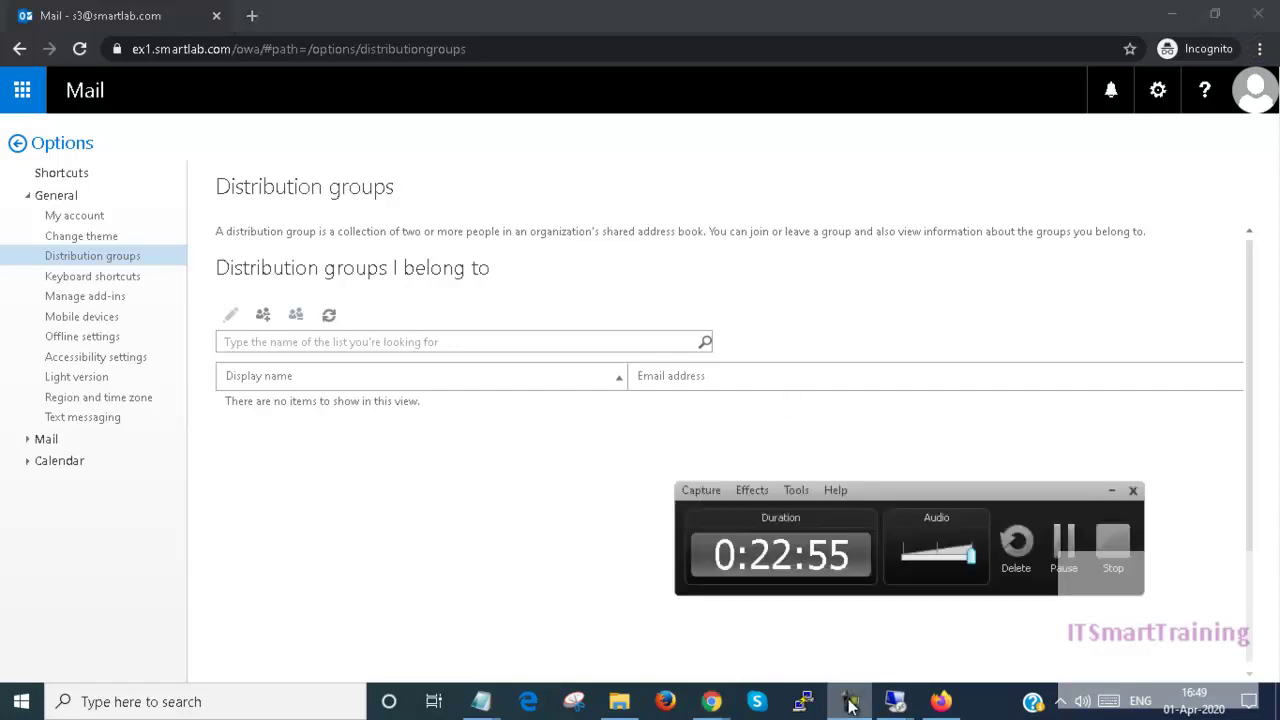